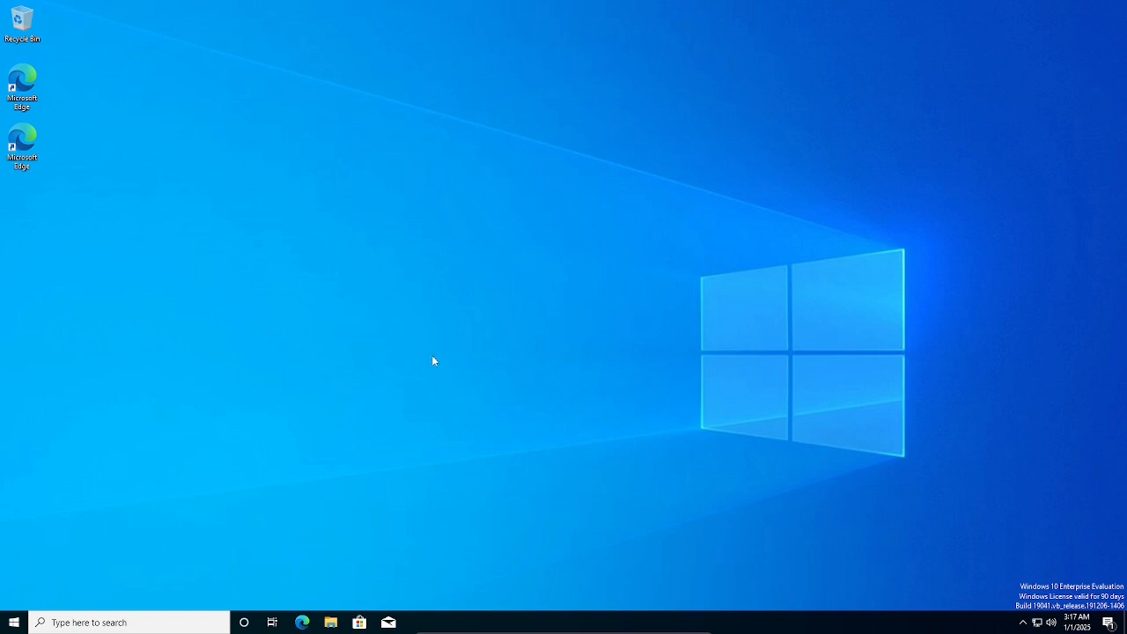
Open Edge full screen, go to google.com and start a search for 'virtualbox'.
left_click(302, 623)
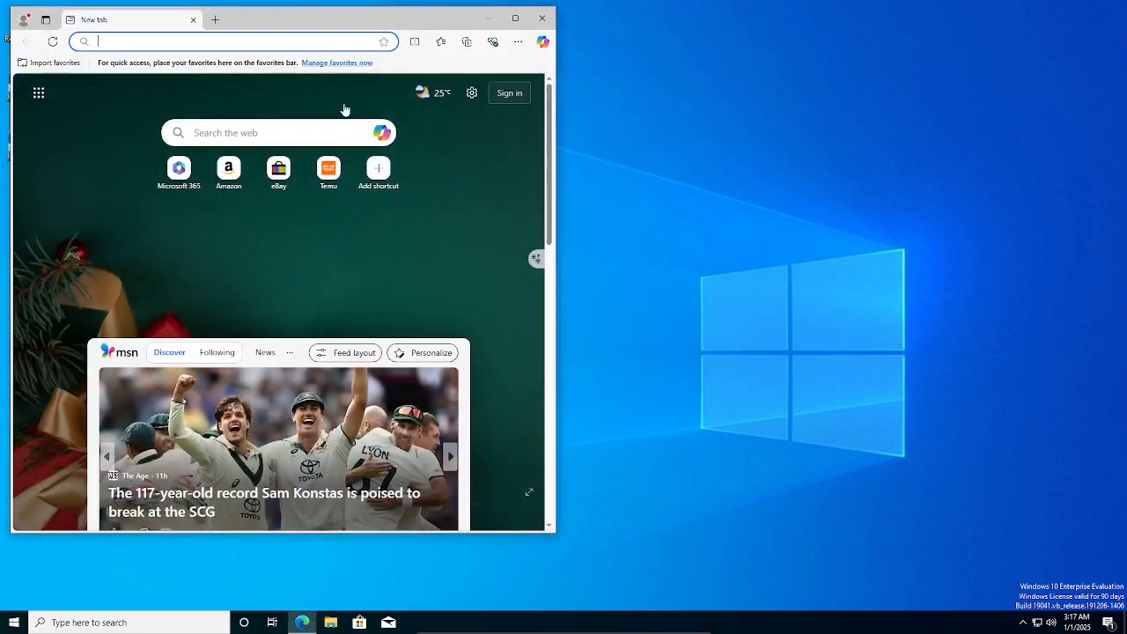
double_click(264, 26)
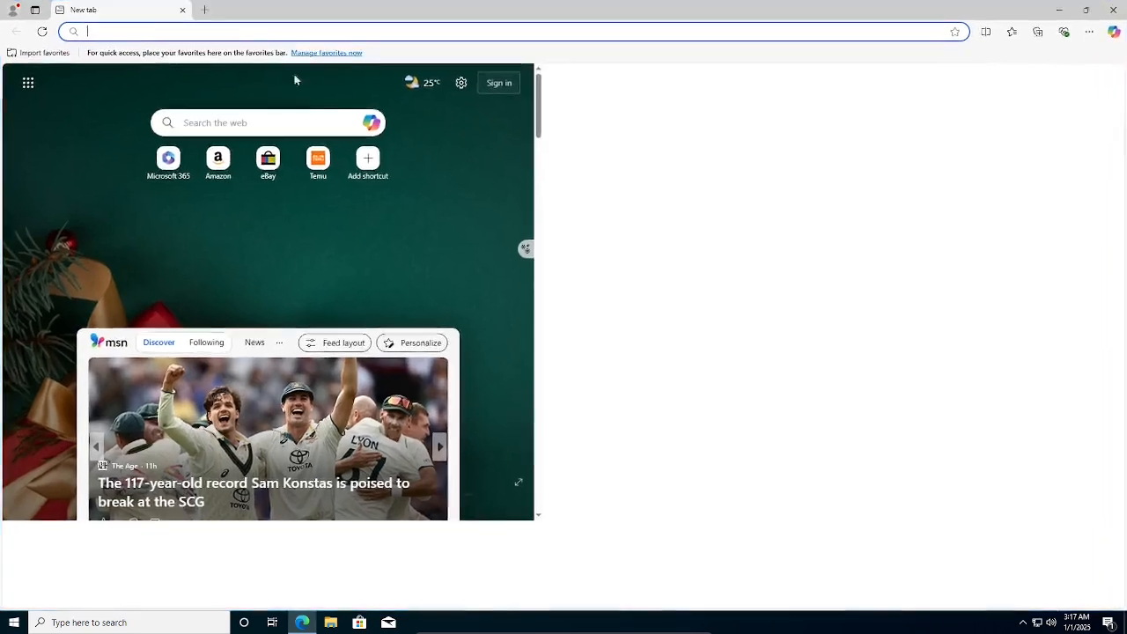
left_click(254, 35)
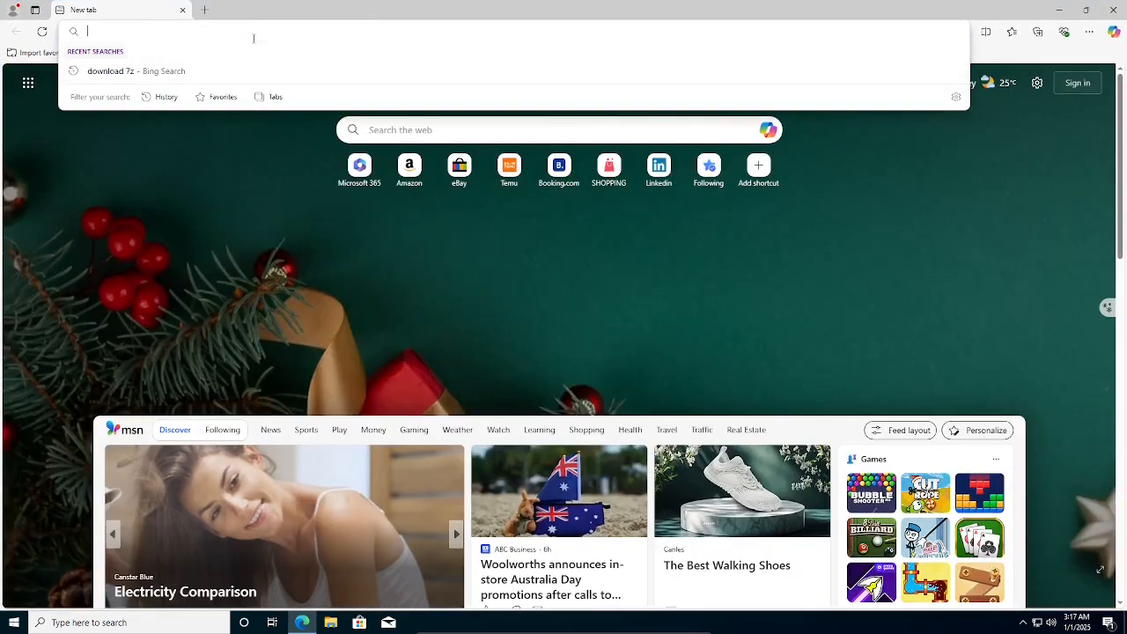
type("g")
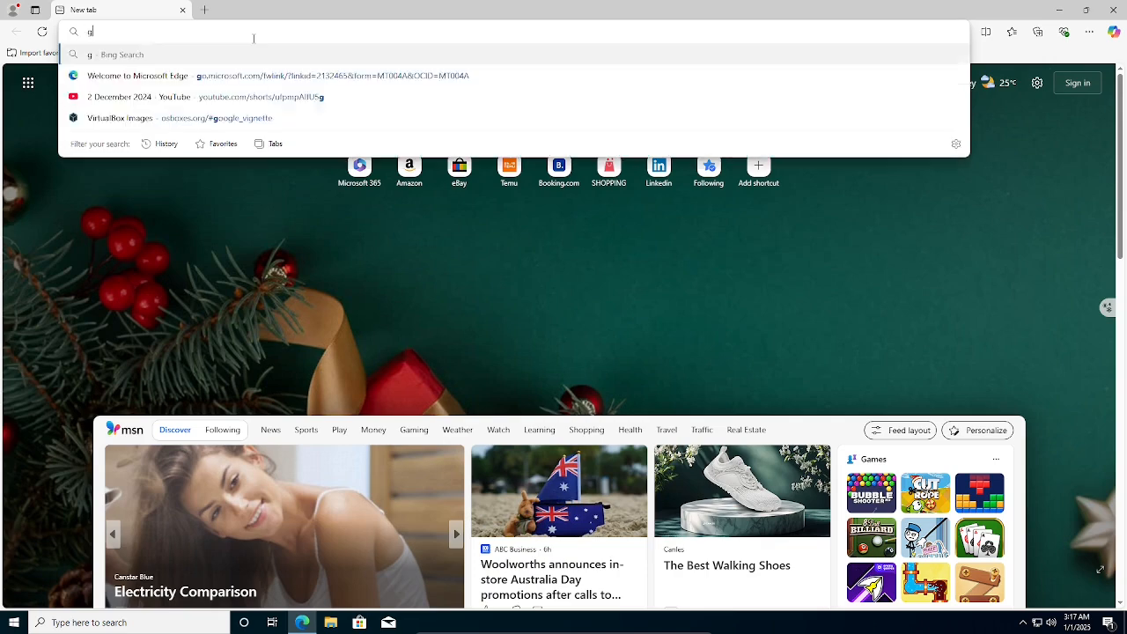
type("oogle.com")
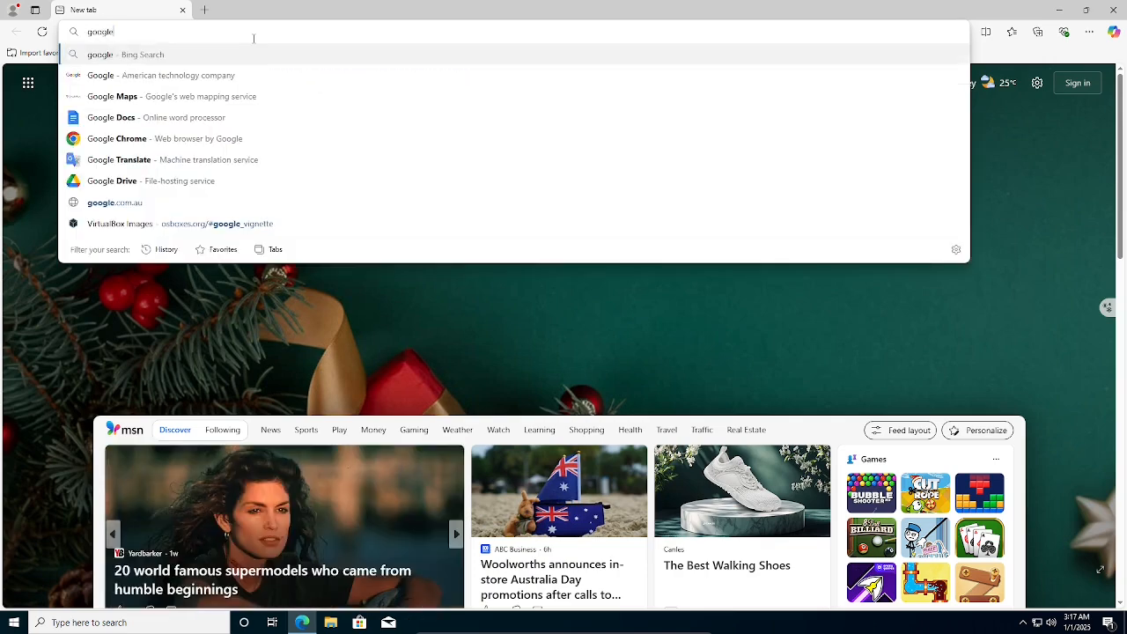
key("Return")
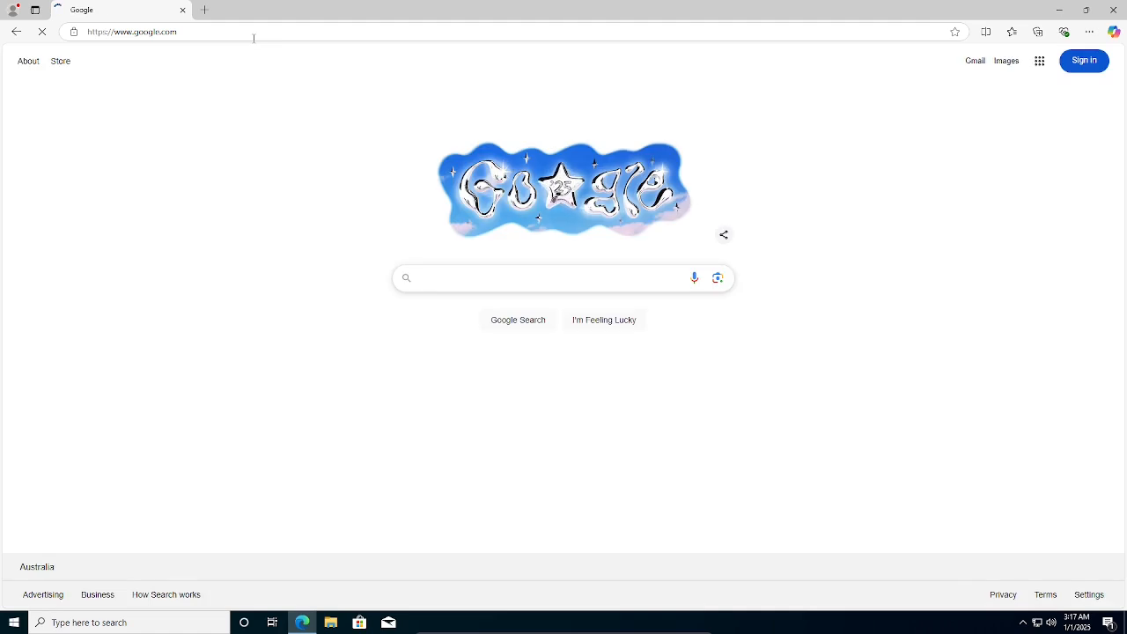
type("virtua")
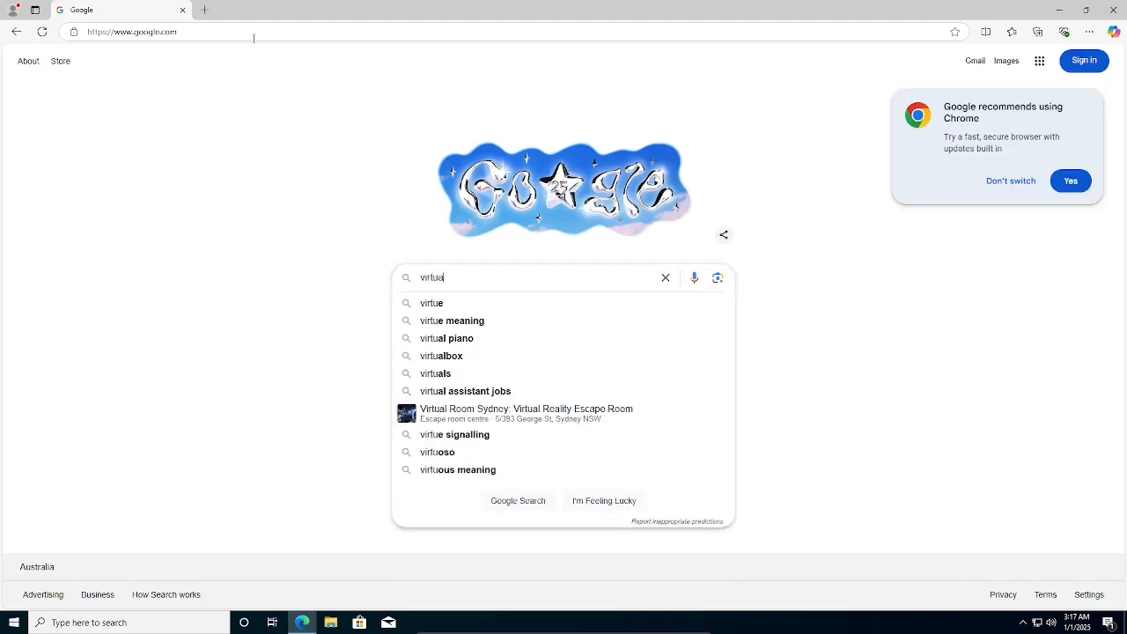
type("lbox")
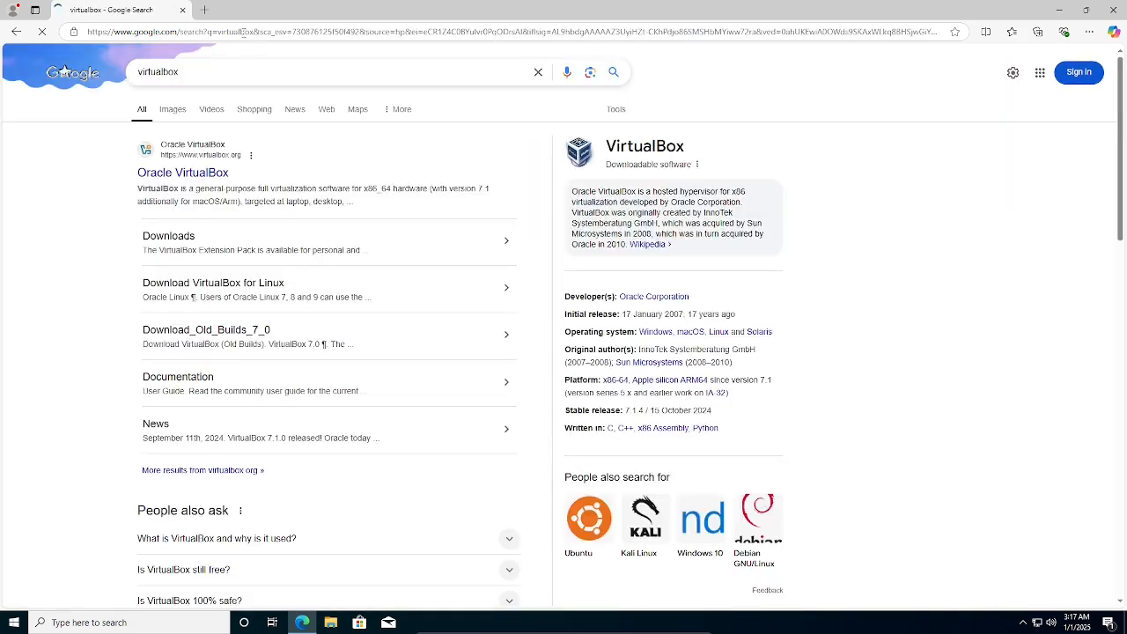
Follow the Oracle VirtualBox result to the virtualbox.org Downloads page, keeping the window maximized.
left_click(213, 176)
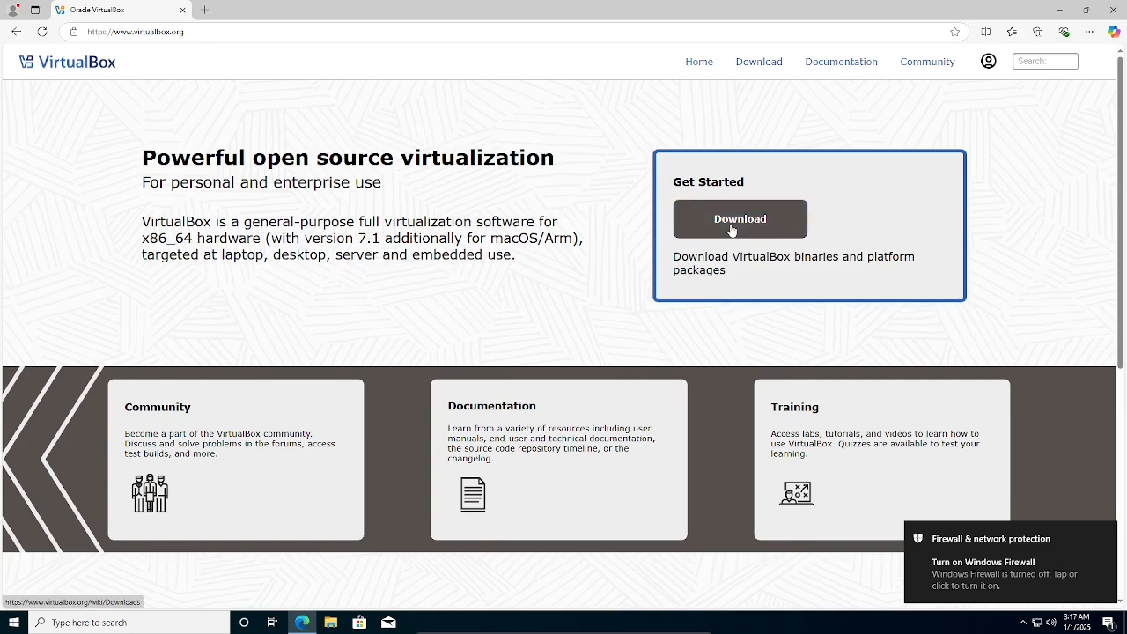
left_click(731, 230)
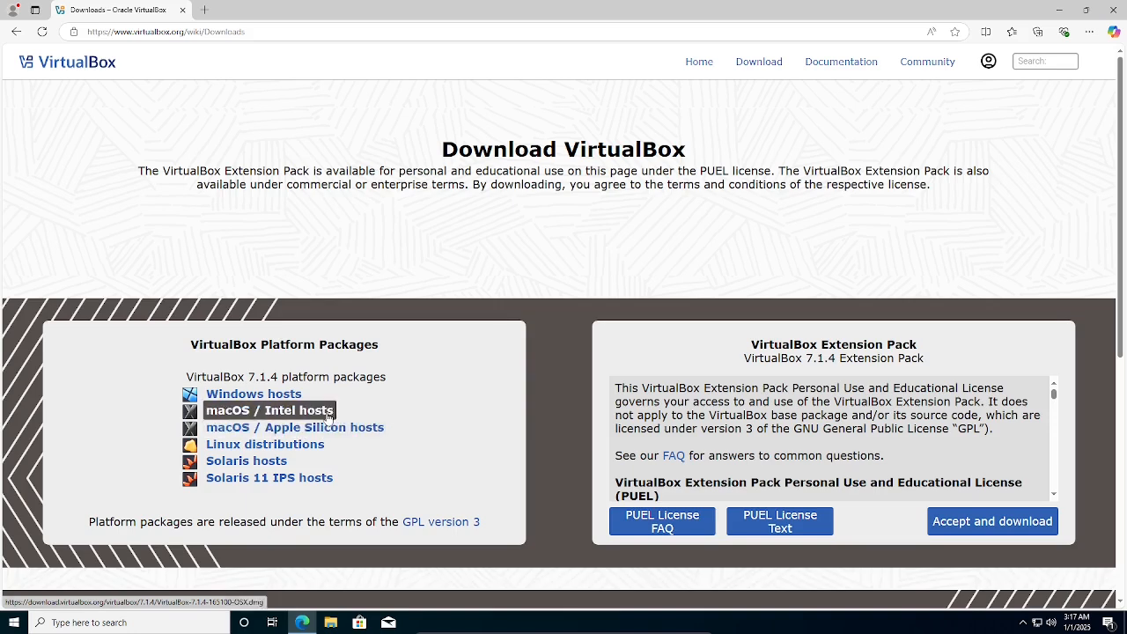
left_click(371, 430)
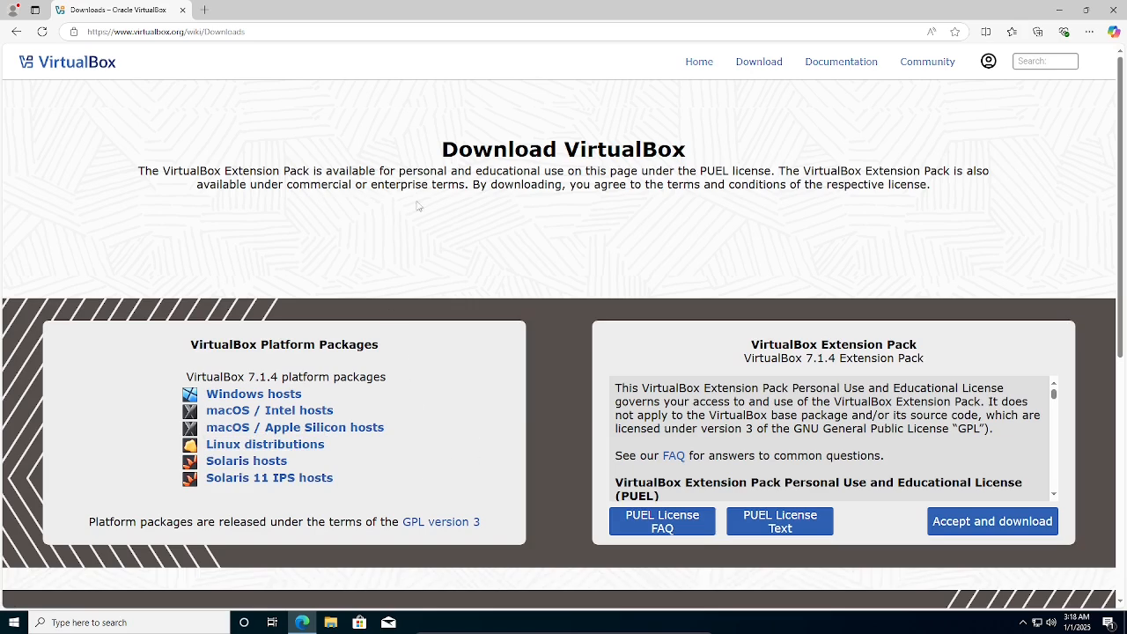
left_click_drag(548, 11, 610, 52)
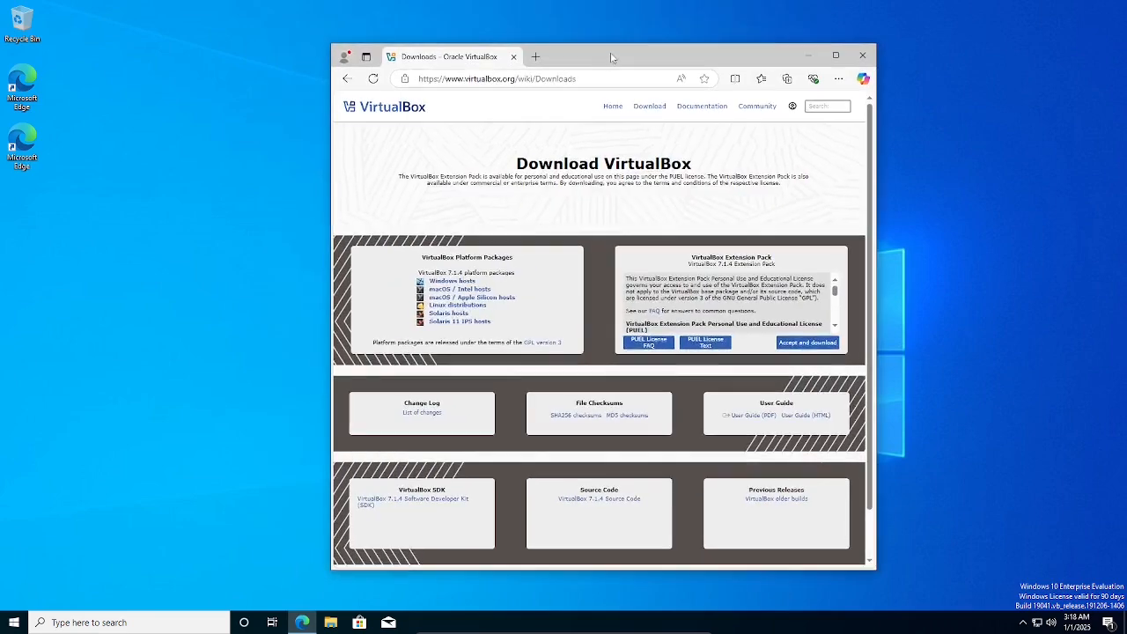
double_click(610, 52)
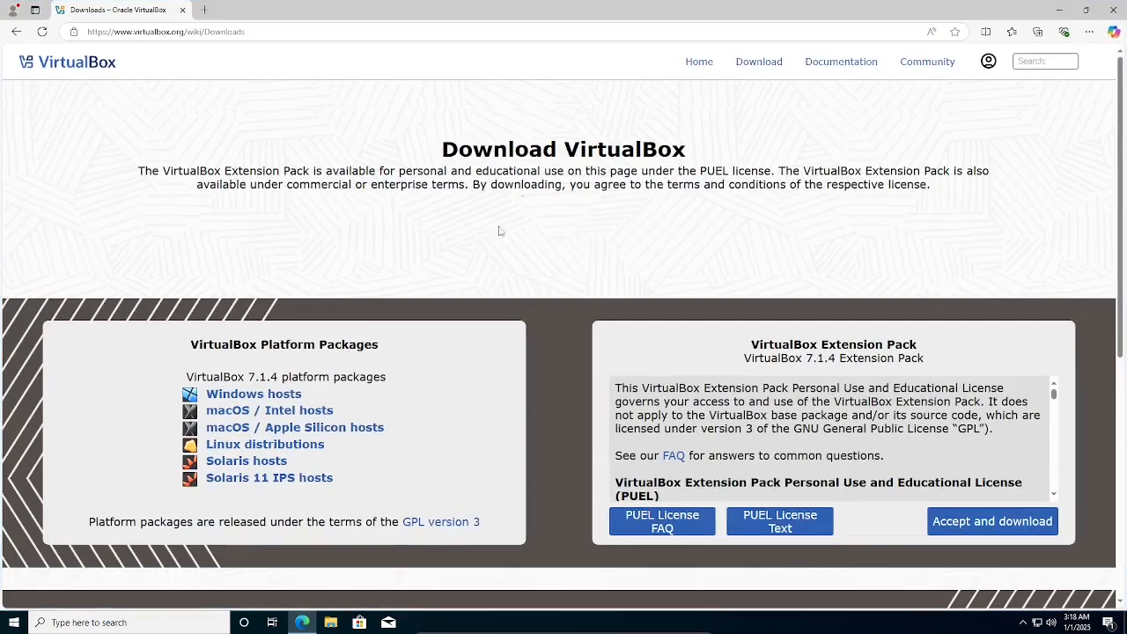
Download the VirtualBox 7.1.4 package for Windows hosts.
left_click(268, 402)
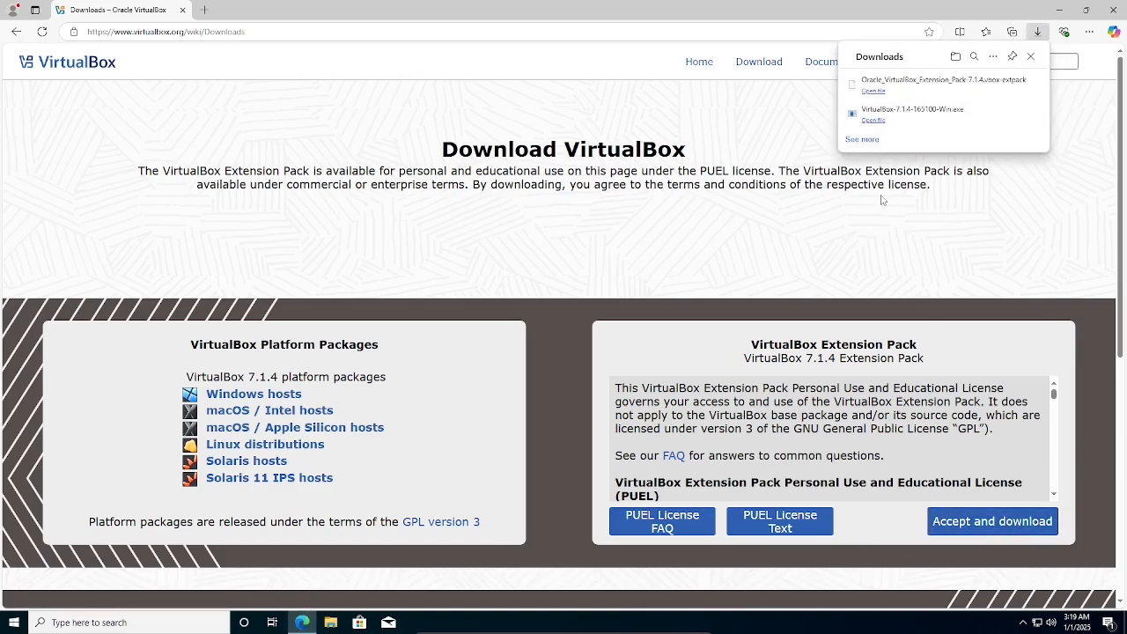
Run the downloaded VirtualBox 7.1.4 installer and allow it to make changes.
mouse_move(952, 122)
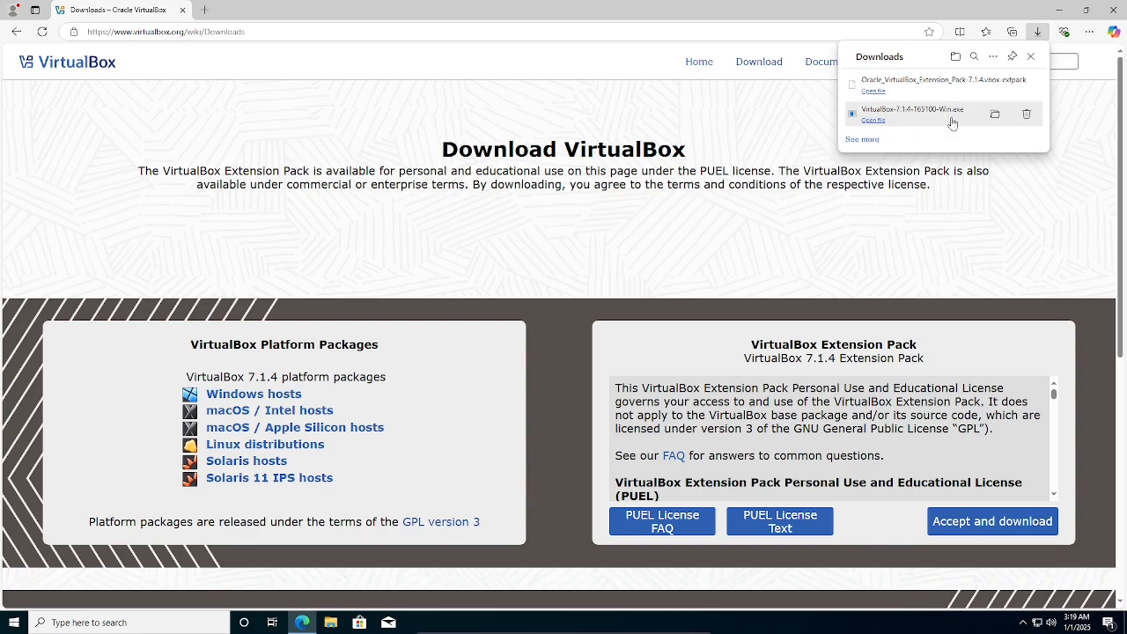
left_click(989, 118)
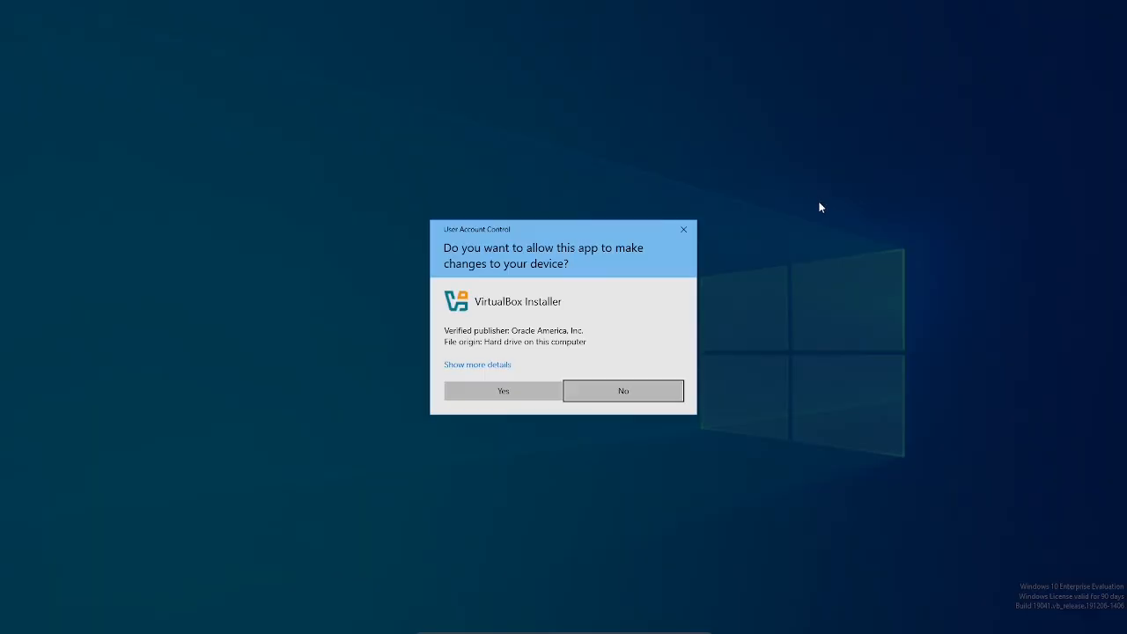
left_click(526, 389)
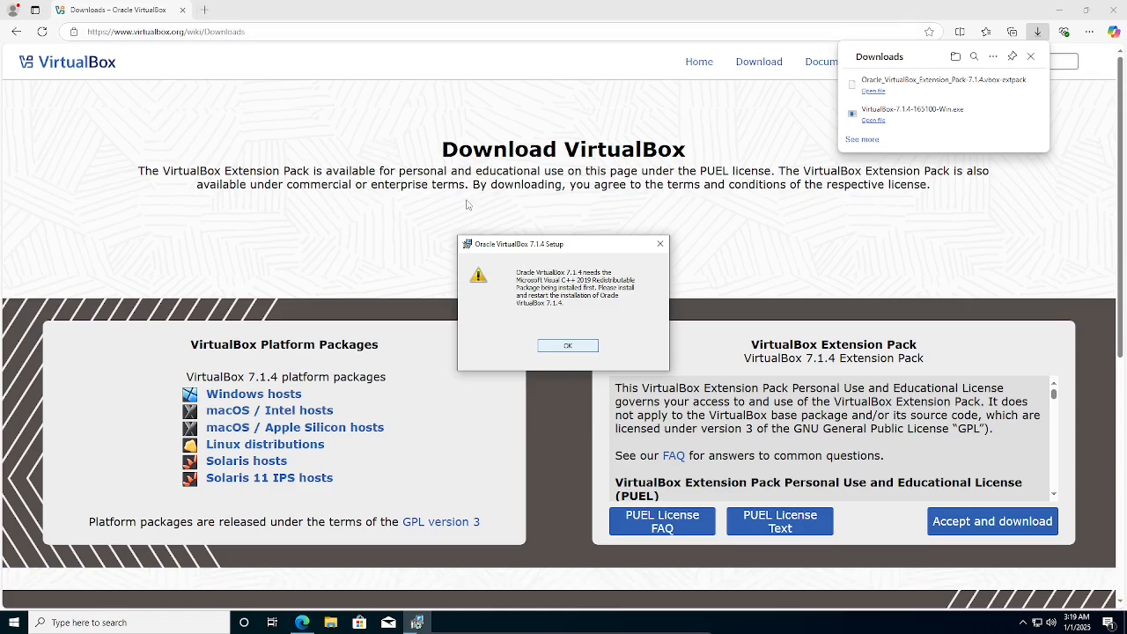
In a new tab, search for 'microsoft visual 2019 redistributable x64'.
left_click(204, 9)
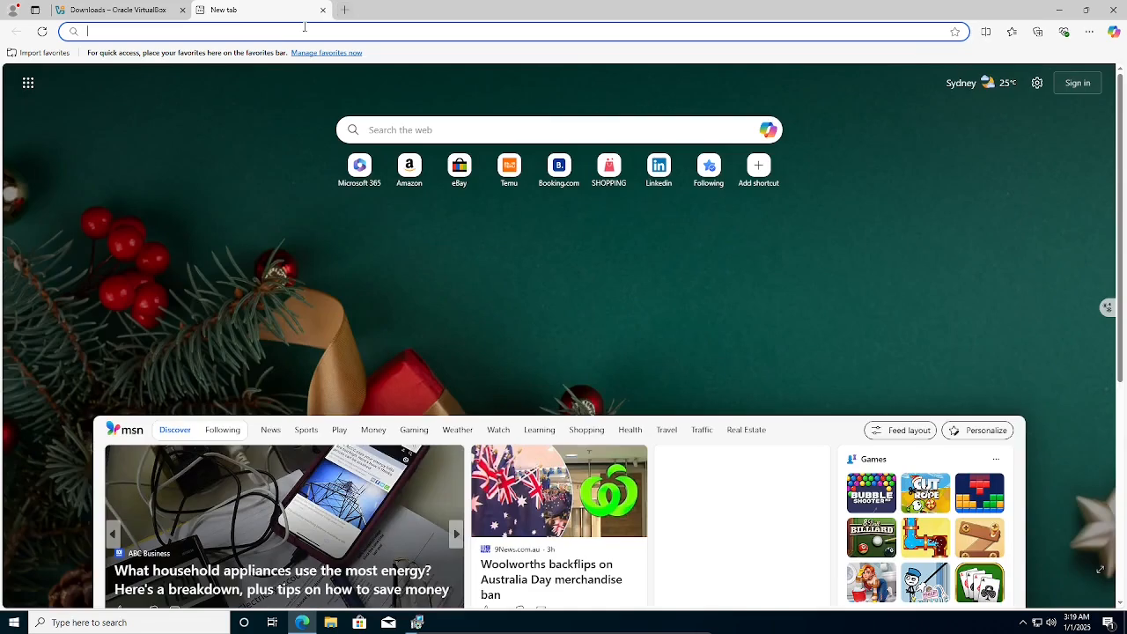
type("micro")
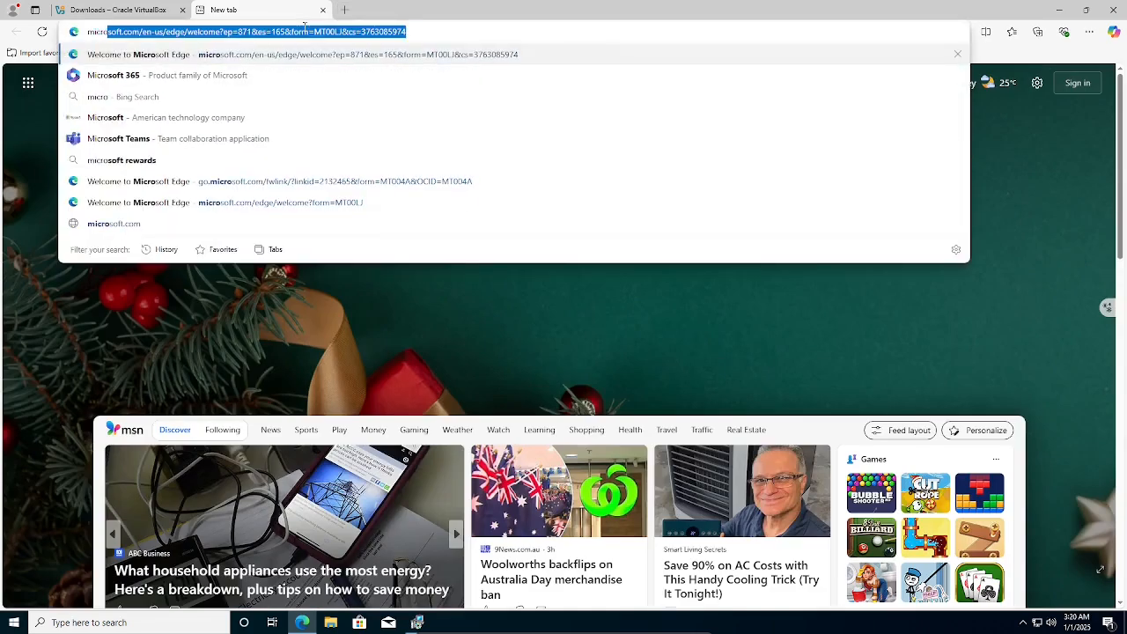
type("soft visua")
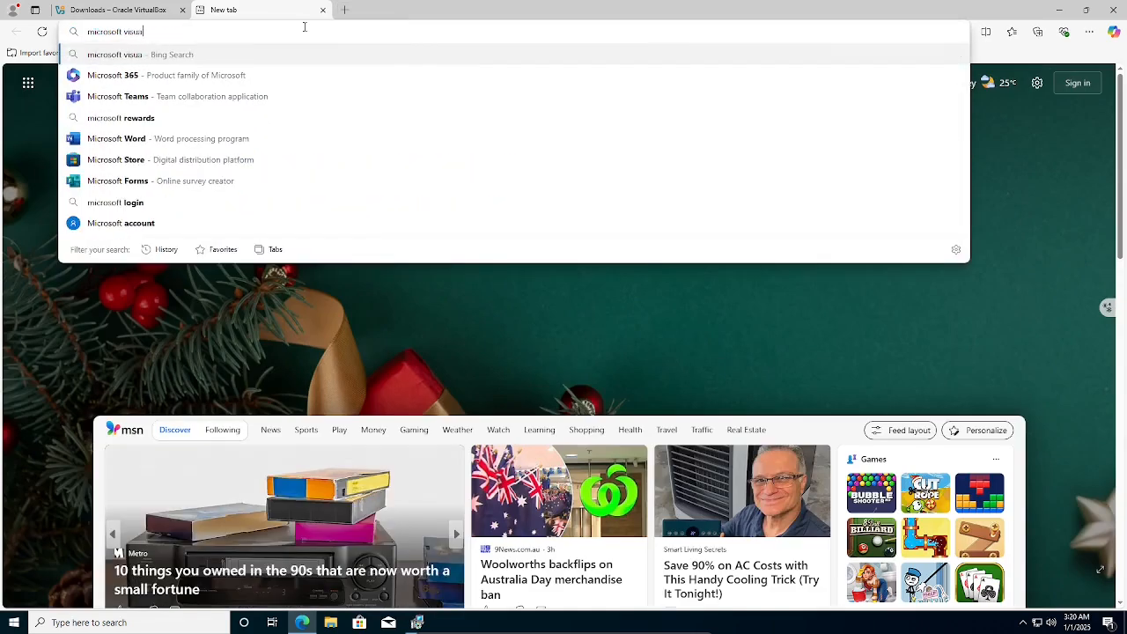
type("l 2019 red")
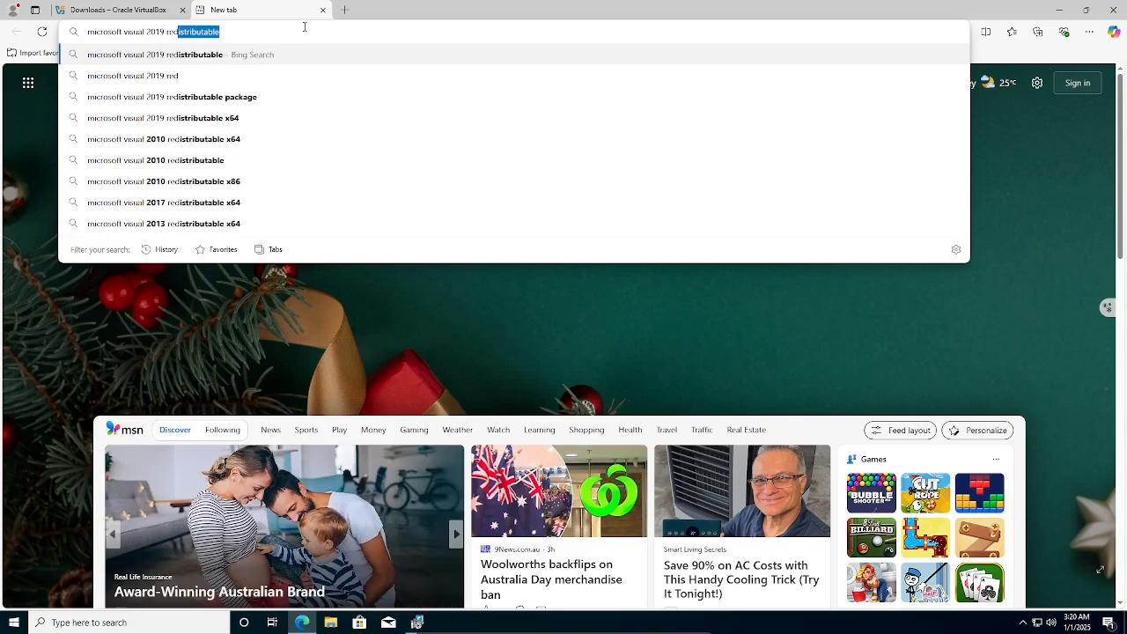
key("Down")
key("Down")
key("Down")
key("Down")
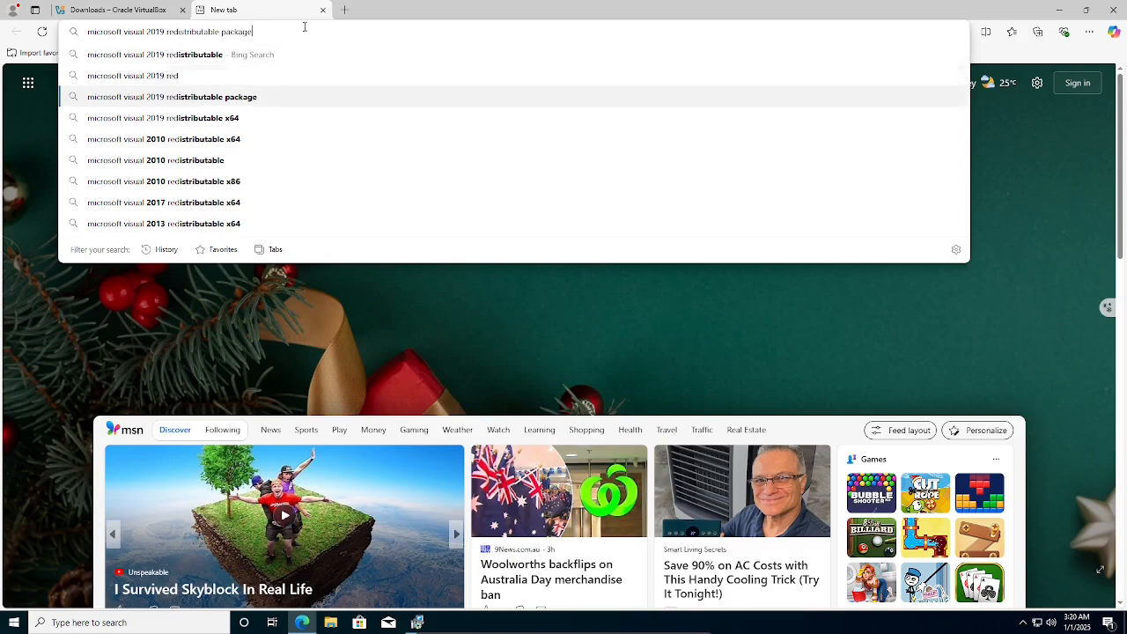
key("Up")
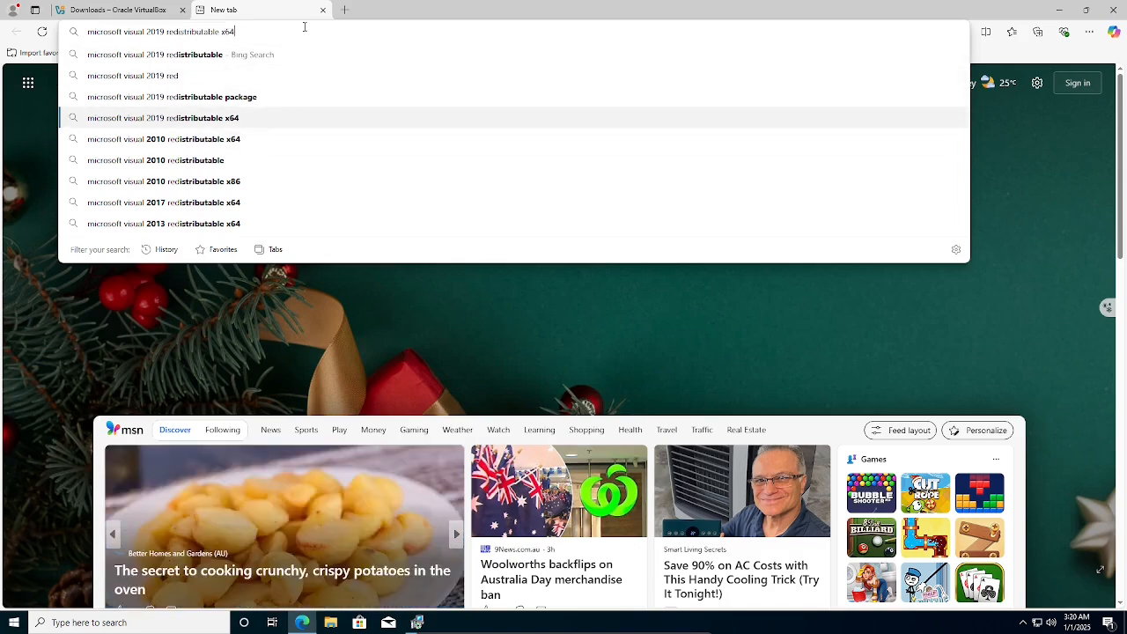
key("Return")
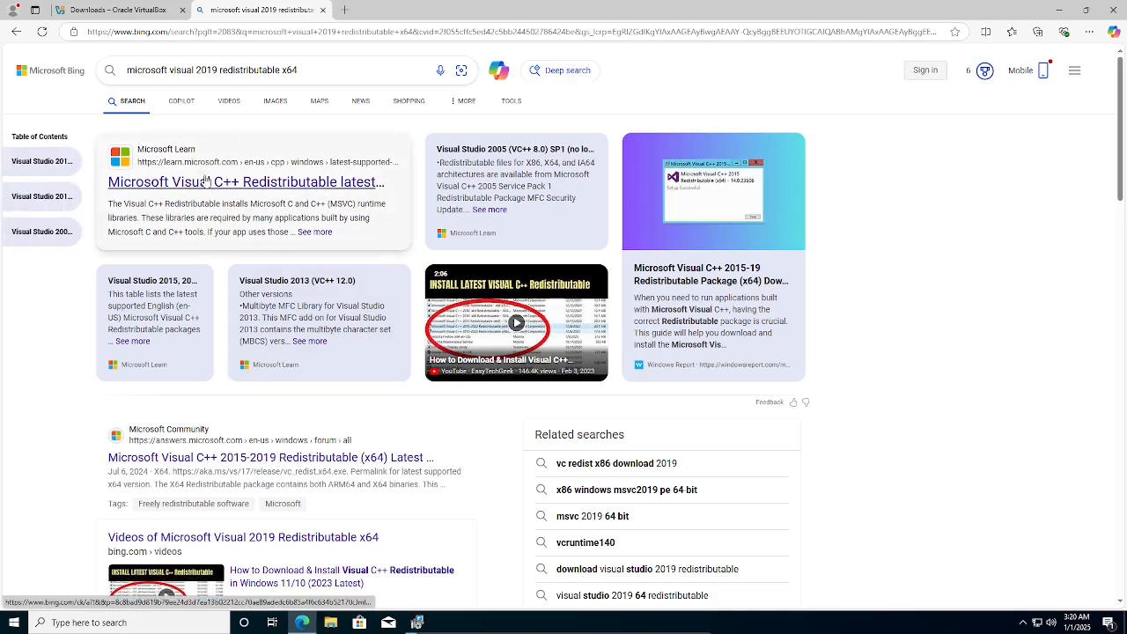
scroll(229, 464, "down", 3)
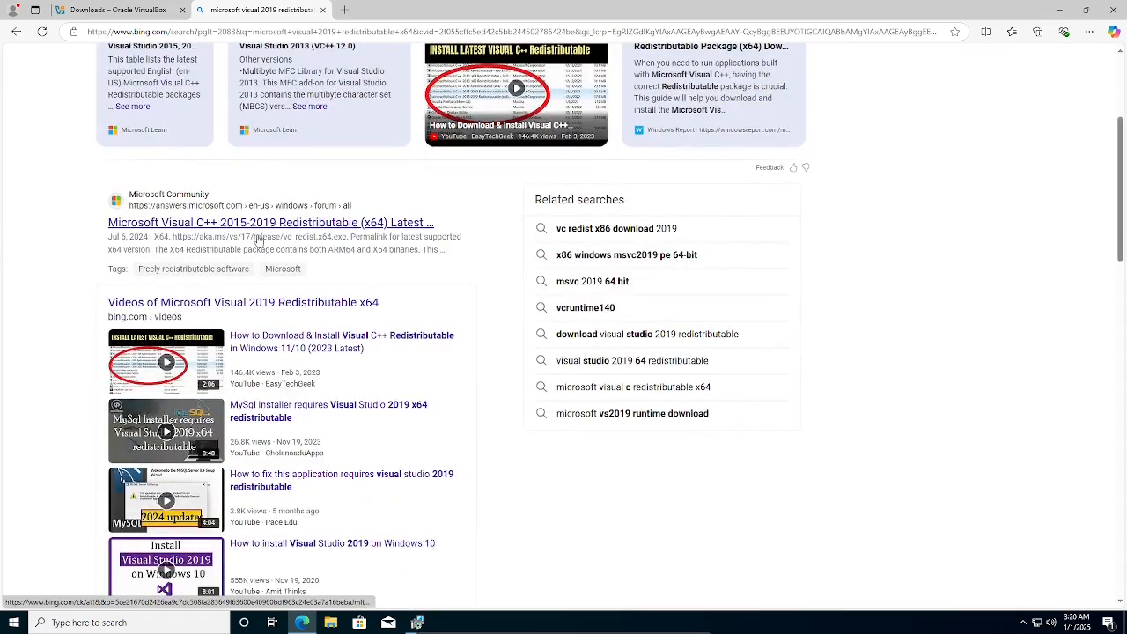
scroll(271, 227, "up", 3)
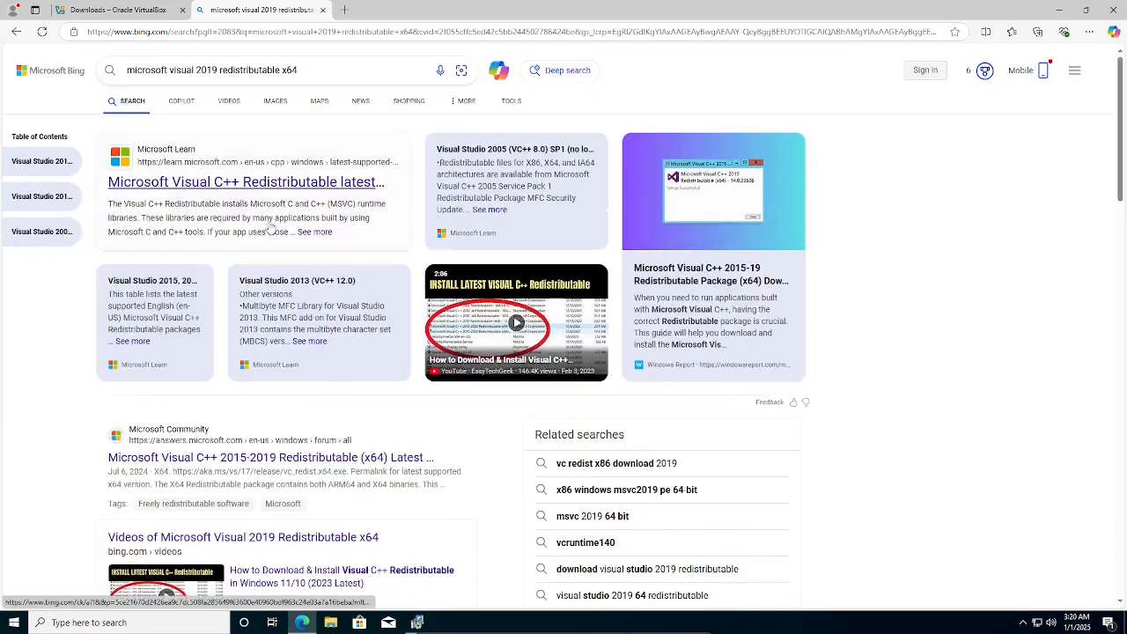
Download VC_redist.x64.exe from the Microsoft Learn article and show it in the Downloads folder.
left_click(224, 186)
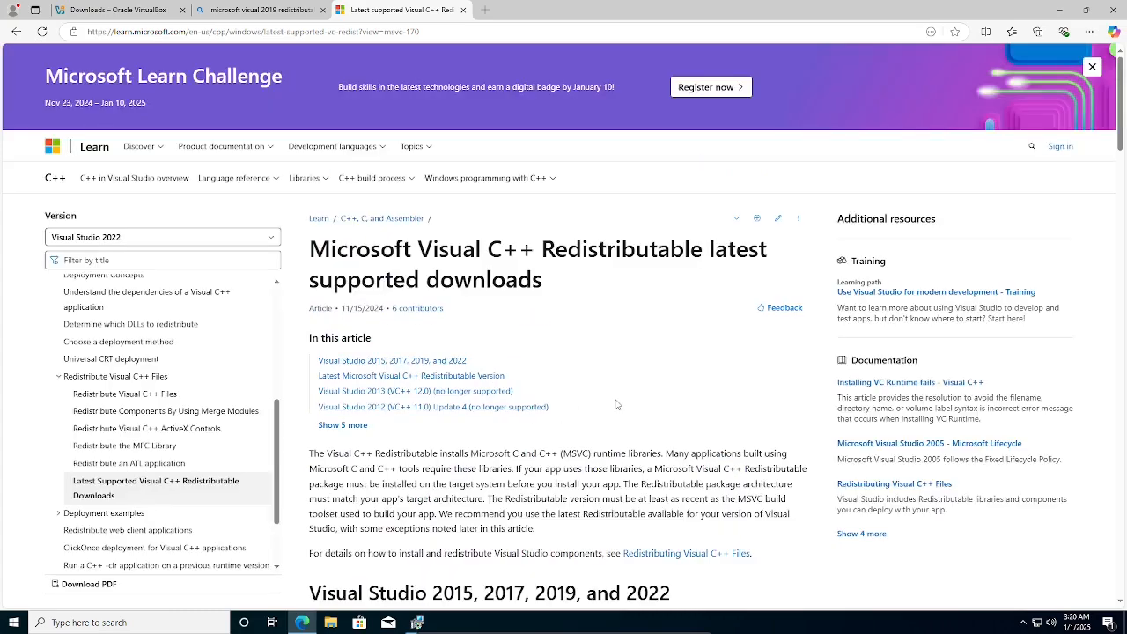
scroll(616, 402, "down", 4)
scroll(615, 404, "down", 4)
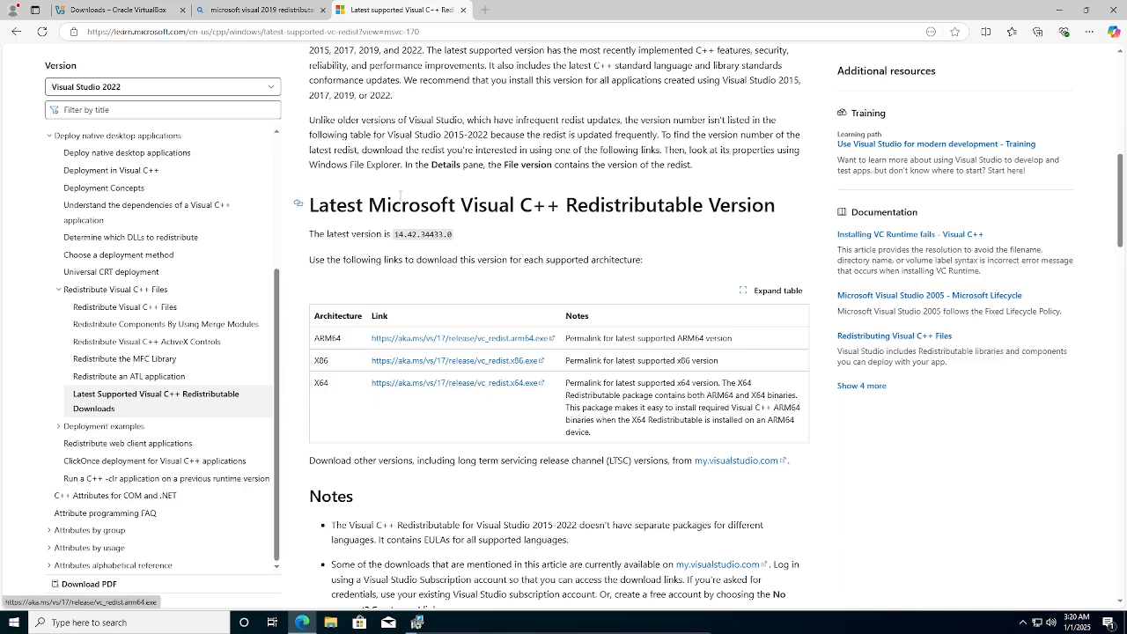
left_click_drag(408, 204, 702, 206)
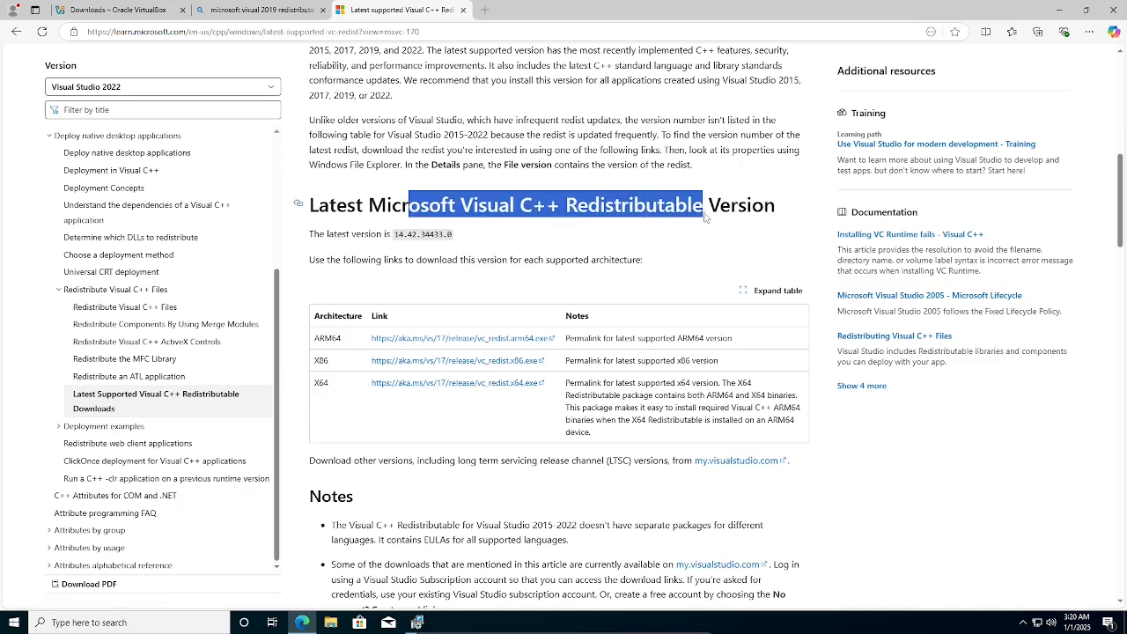
left_click(404, 386)
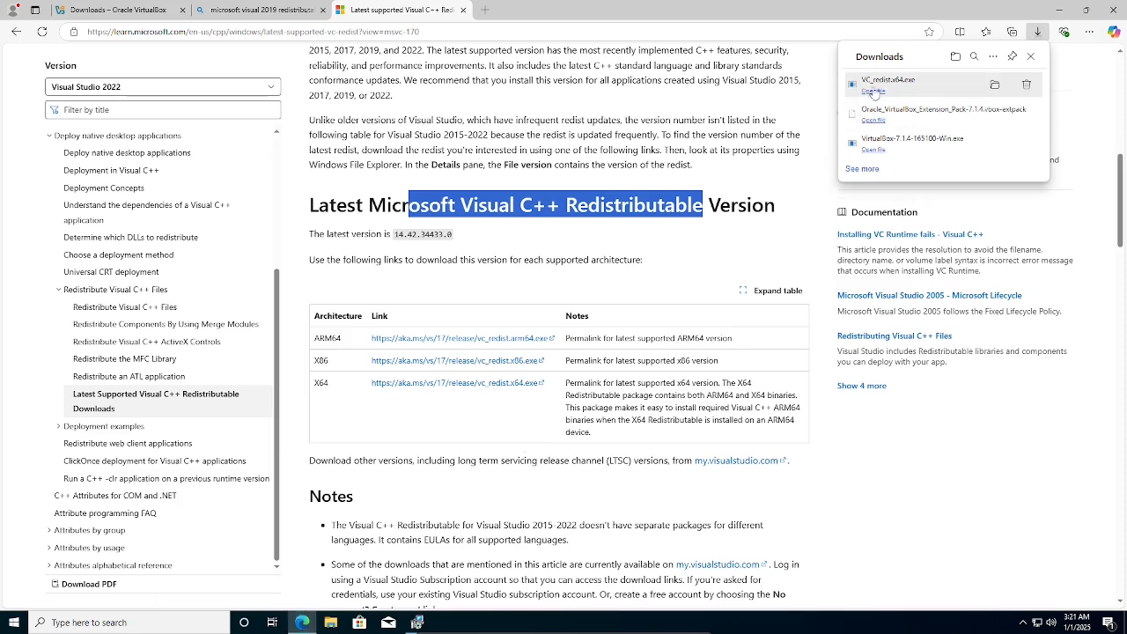
left_click(994, 84)
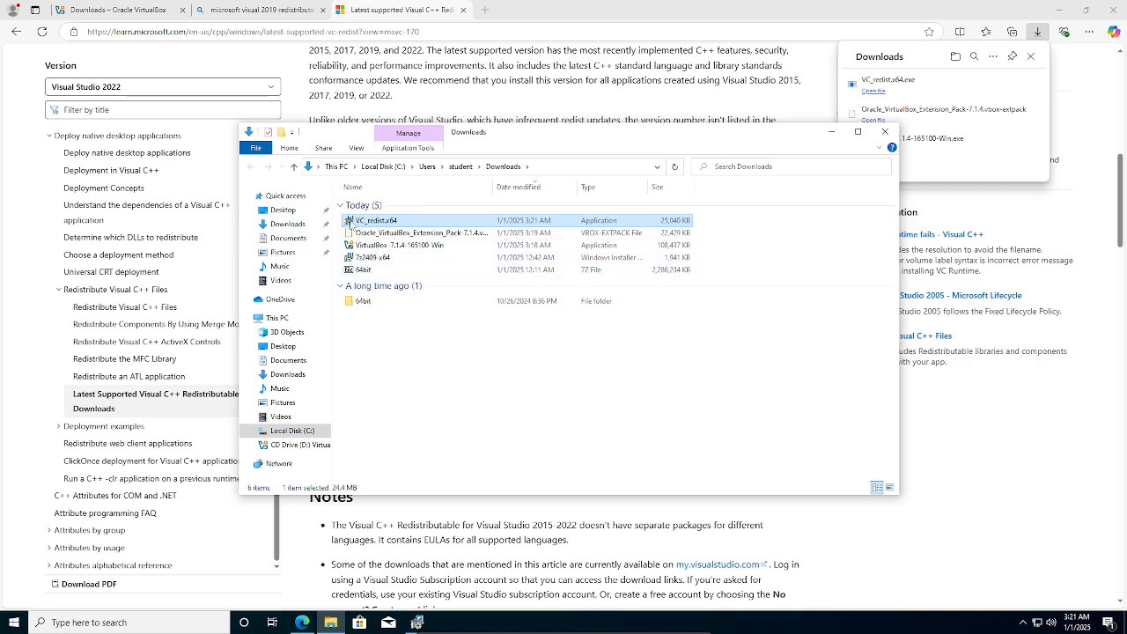
Run VC_redist.x64, agree to the license, install the 2015-2022 x64 runtime and close it.
double_click(350, 223)
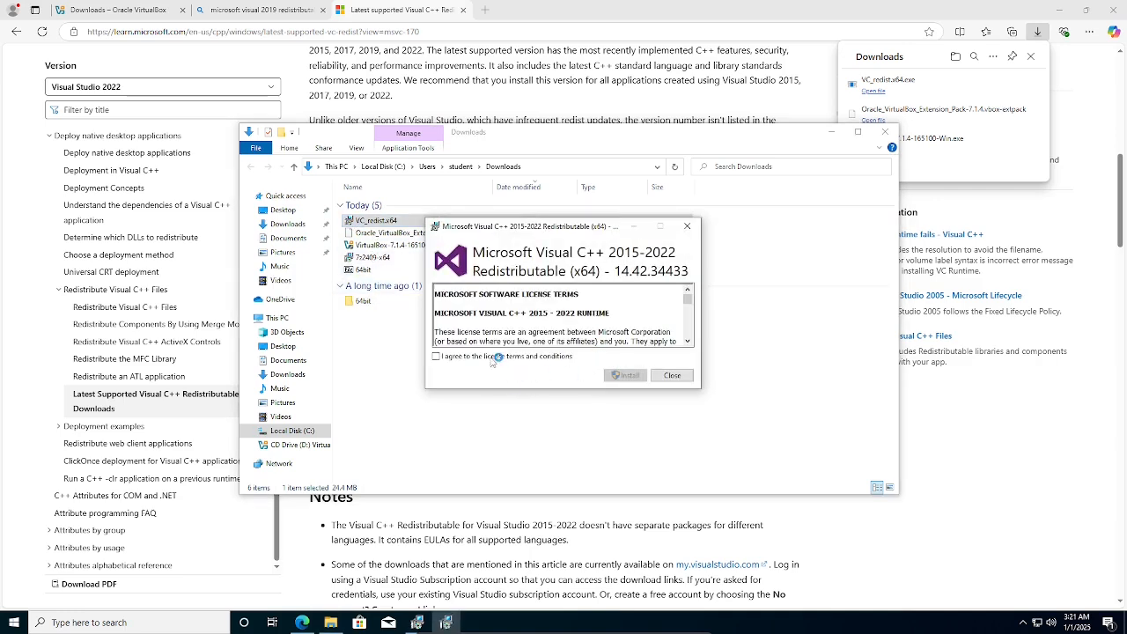
left_click(492, 356)
left_click(627, 375)
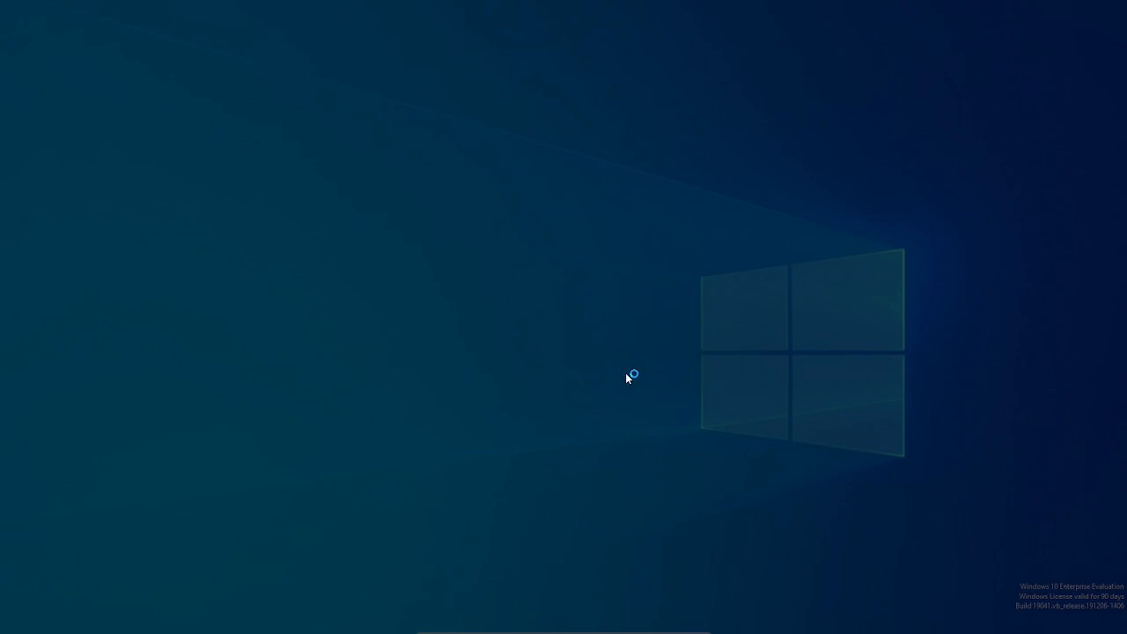
left_click(518, 401)
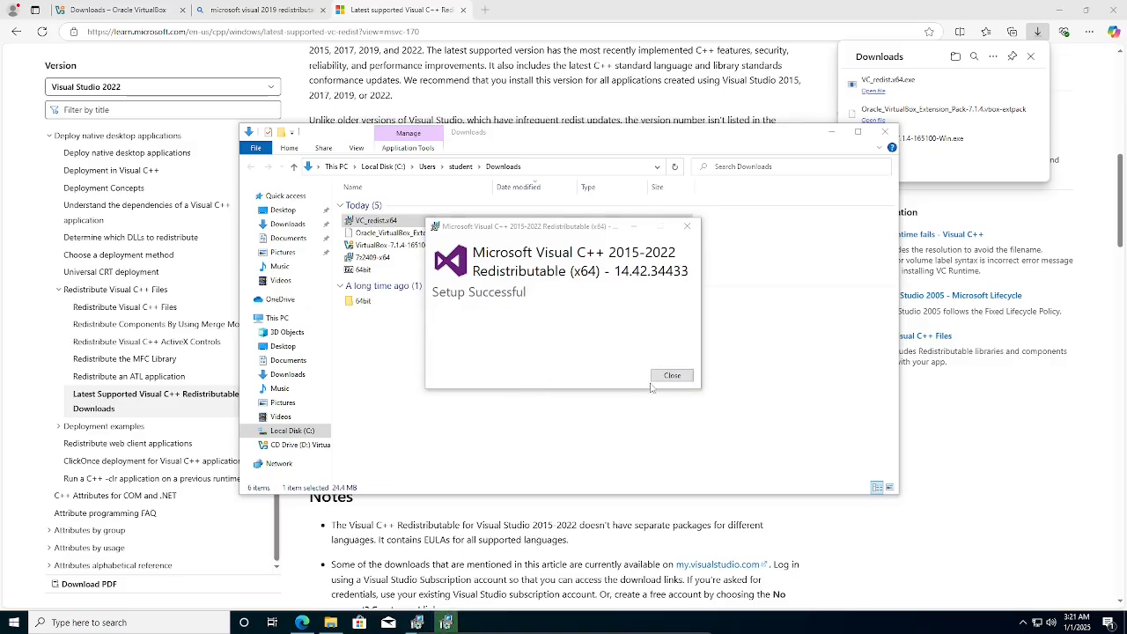
left_click(671, 376)
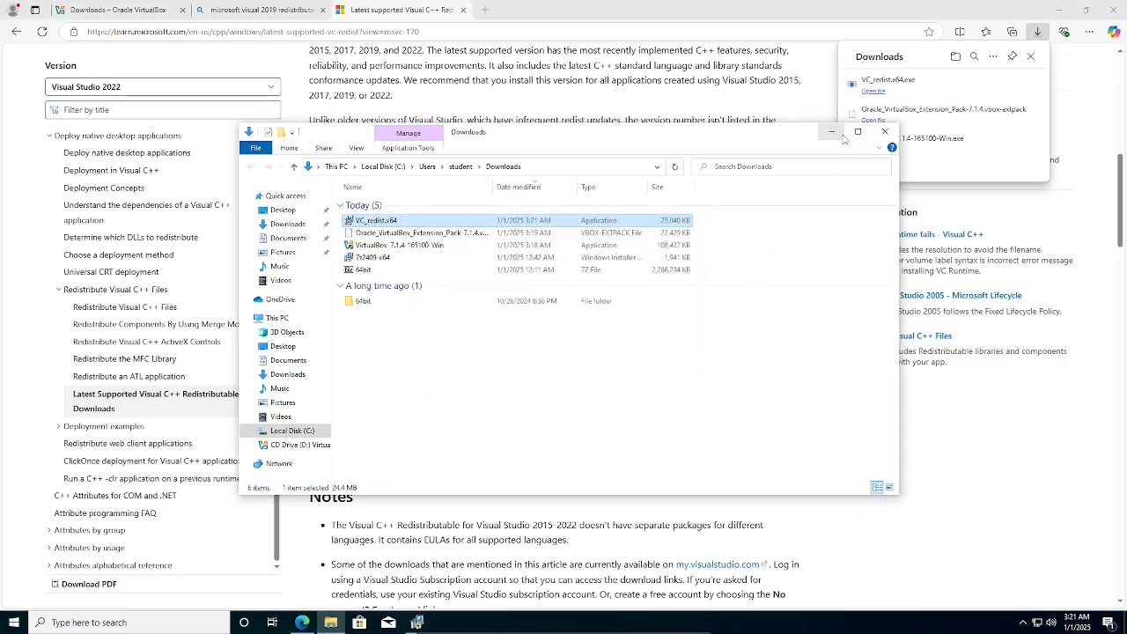
Dismiss the missing-redistributable warning, fatal error page and 'Installation failed' message of the old setup.
left_click(417, 622)
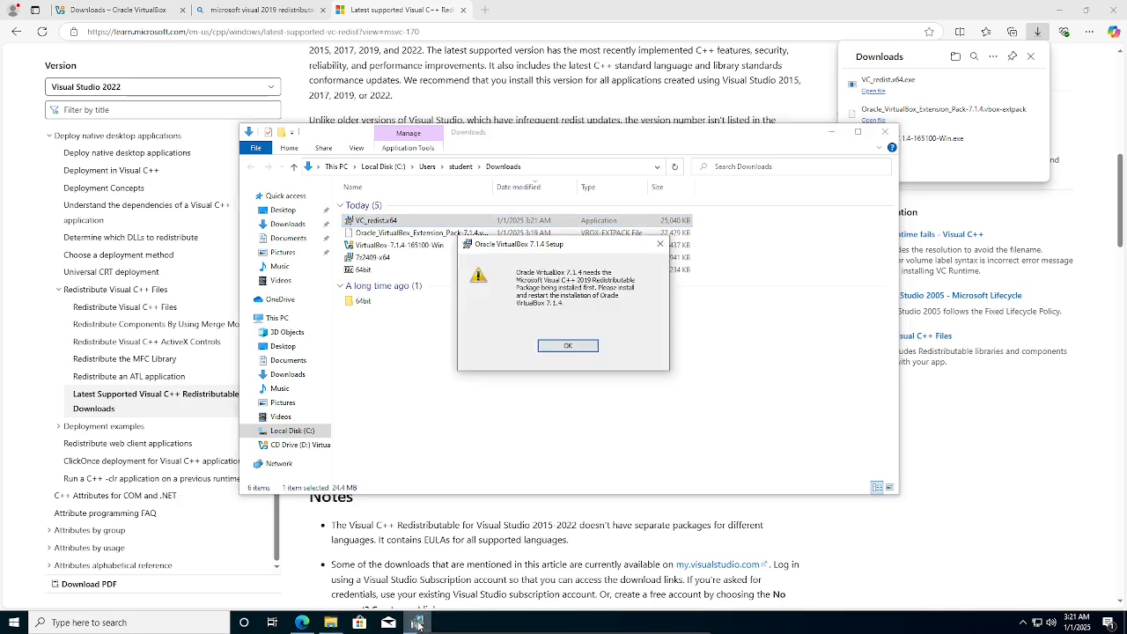
left_click(568, 345)
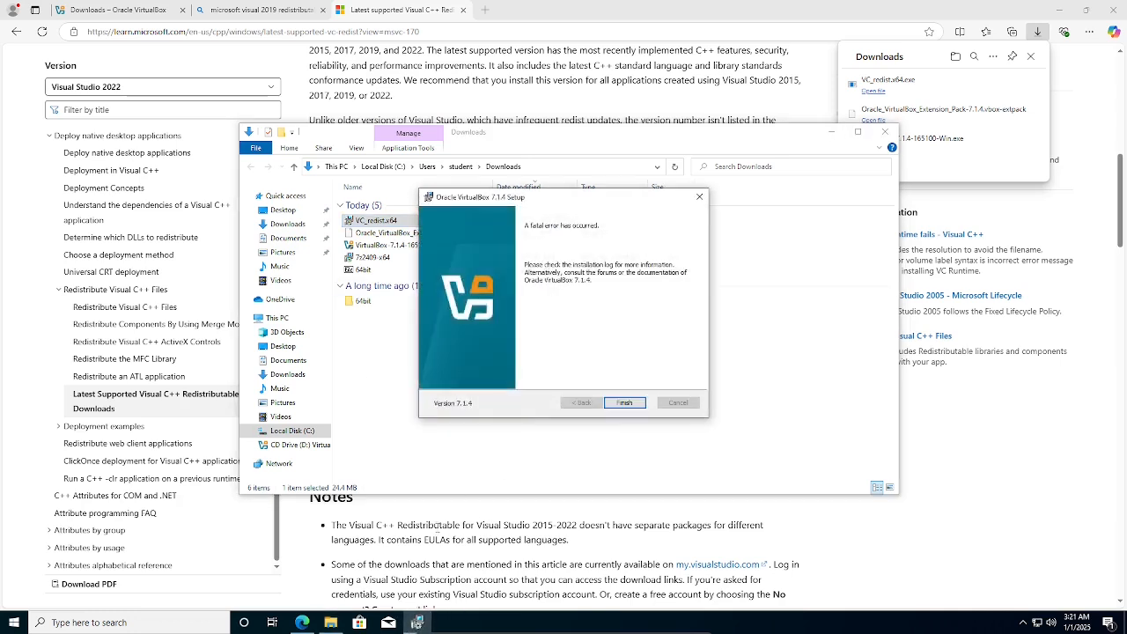
left_click(616, 406)
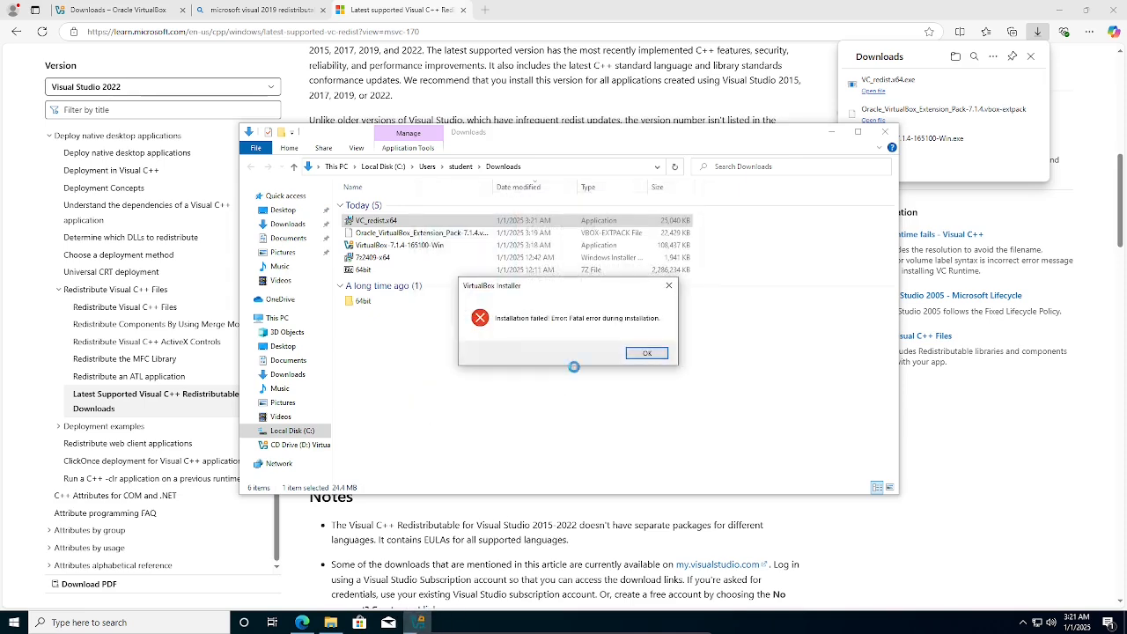
left_click(644, 353)
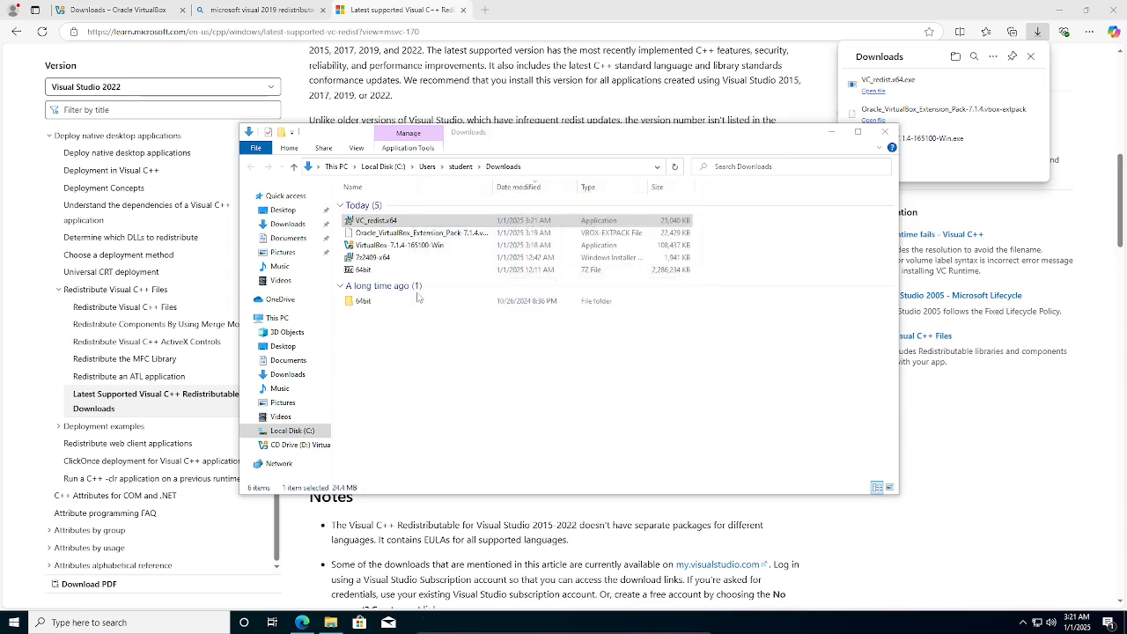
Relaunch the VirtualBox 7.1.4 installer, accept the license and keep the default features.
double_click(388, 245)
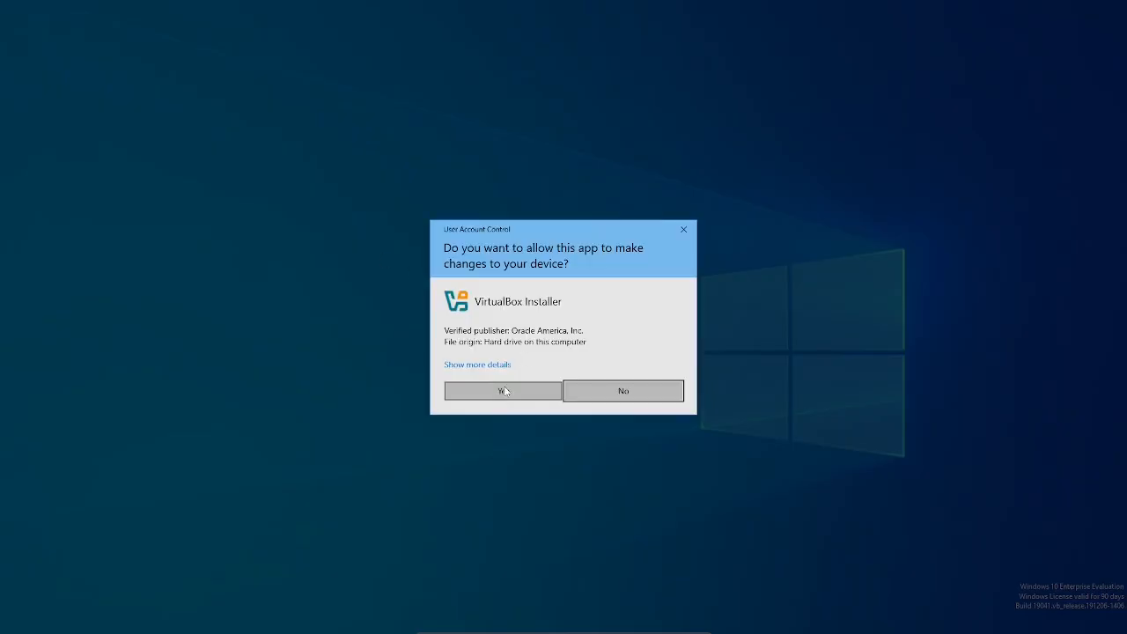
left_click(503, 391)
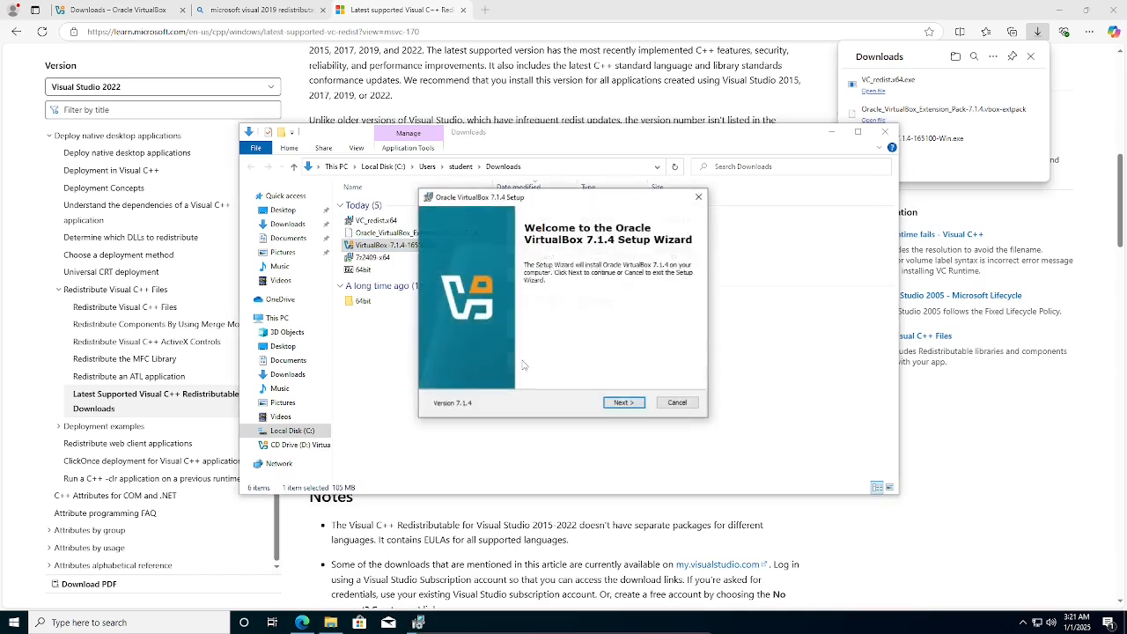
left_click(621, 406)
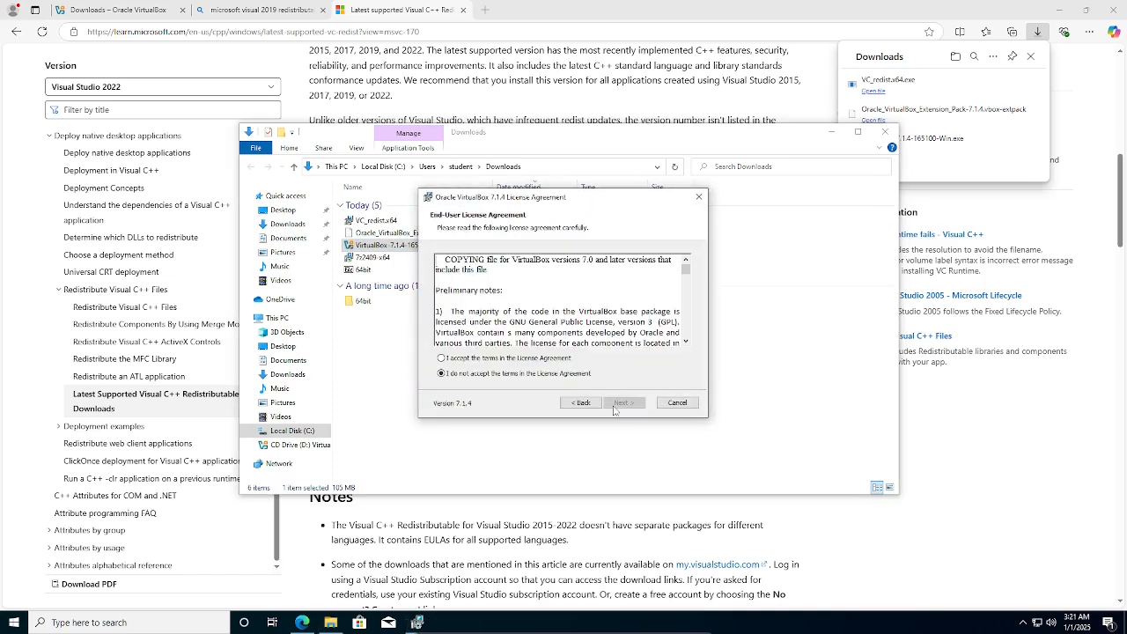
left_click(495, 360)
left_click(623, 404)
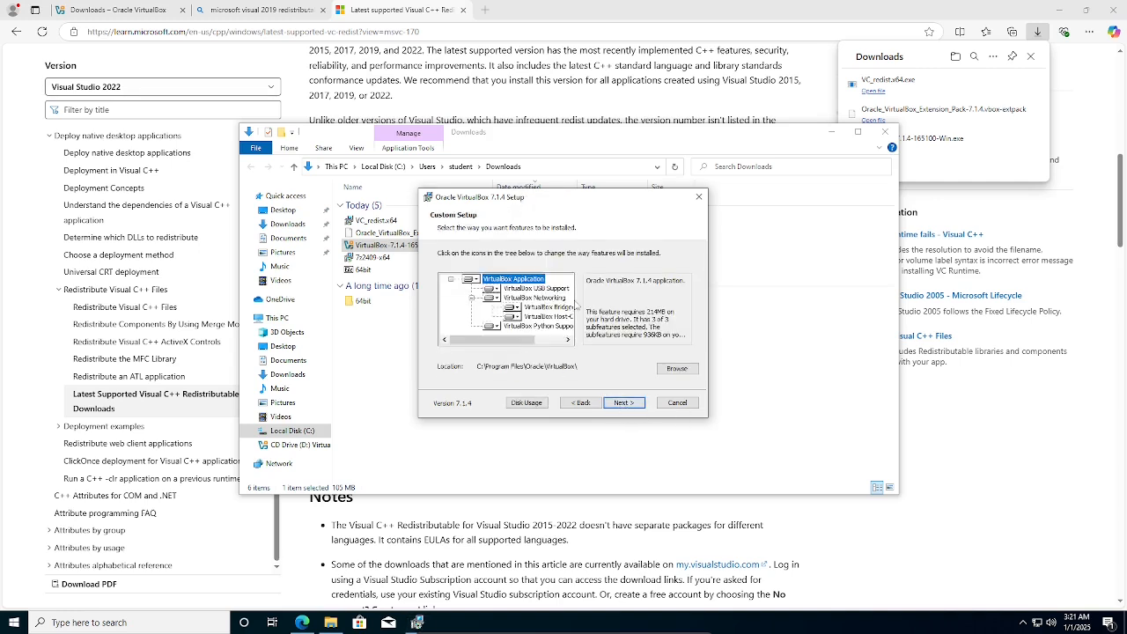
left_click_drag(524, 339, 482, 344)
left_click(625, 402)
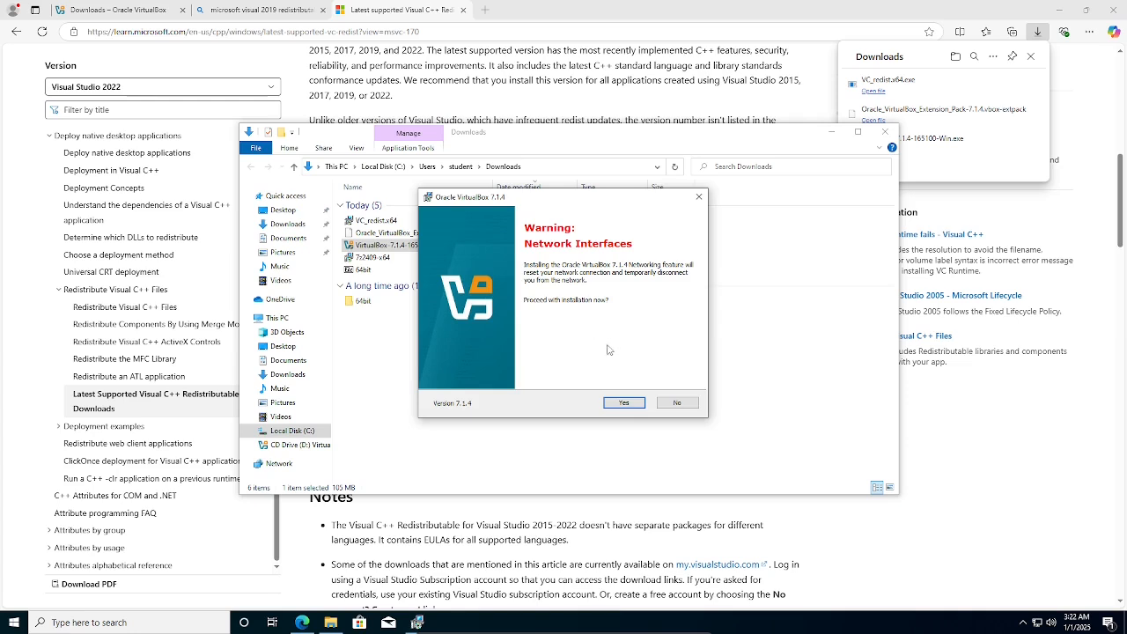
Accept the network-interface and Python warnings, install VirtualBox, and finish to launch it.
left_click(623, 405)
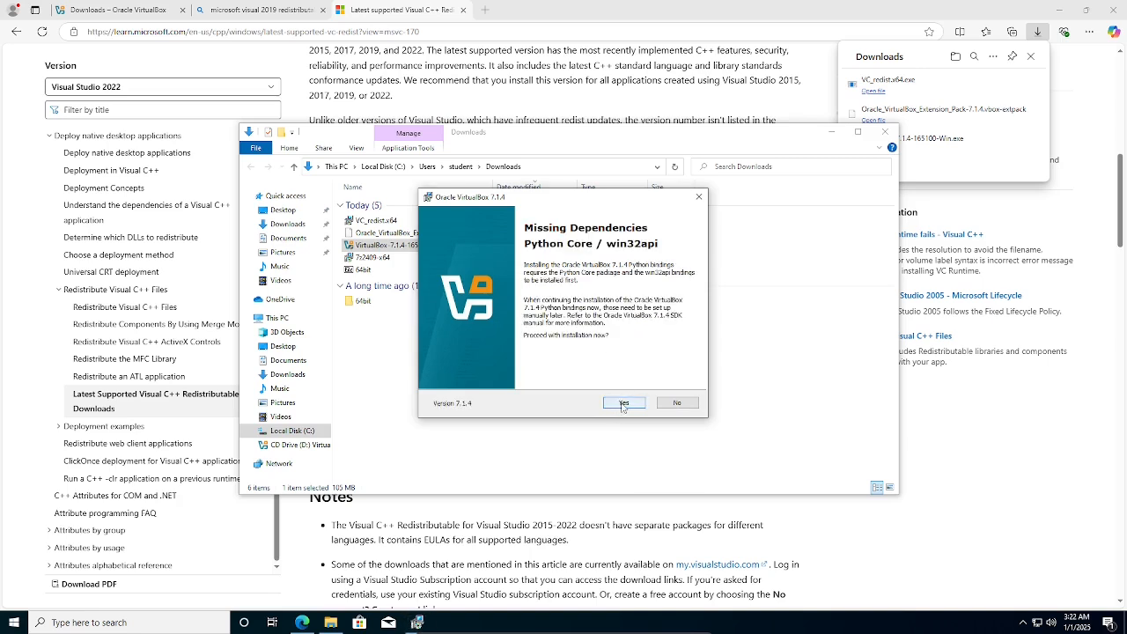
left_click(623, 404)
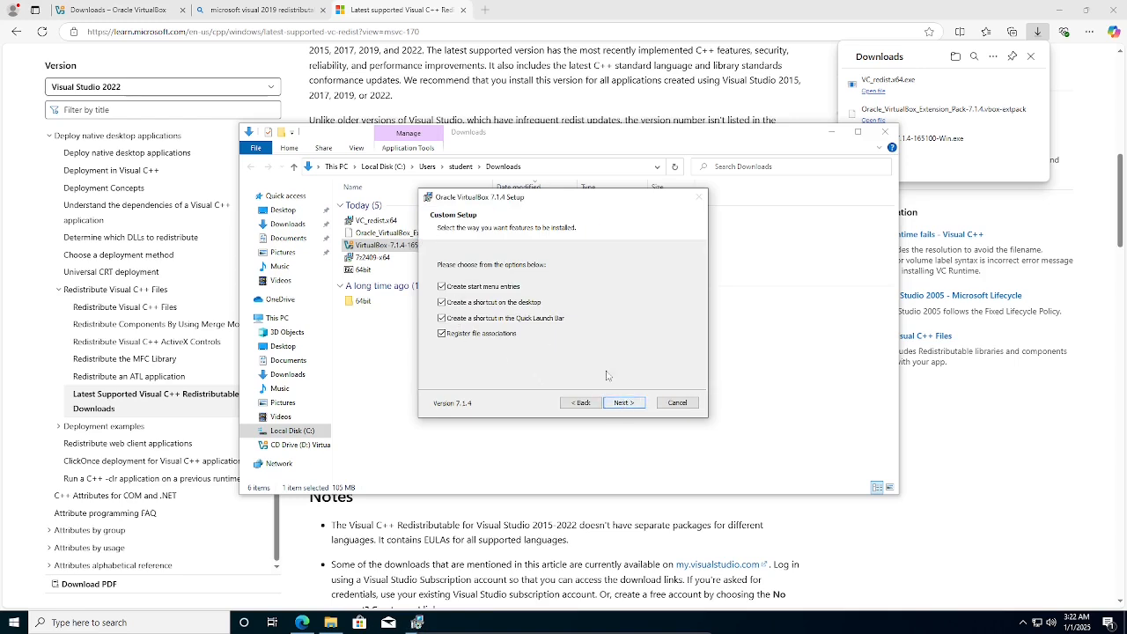
left_click(627, 405)
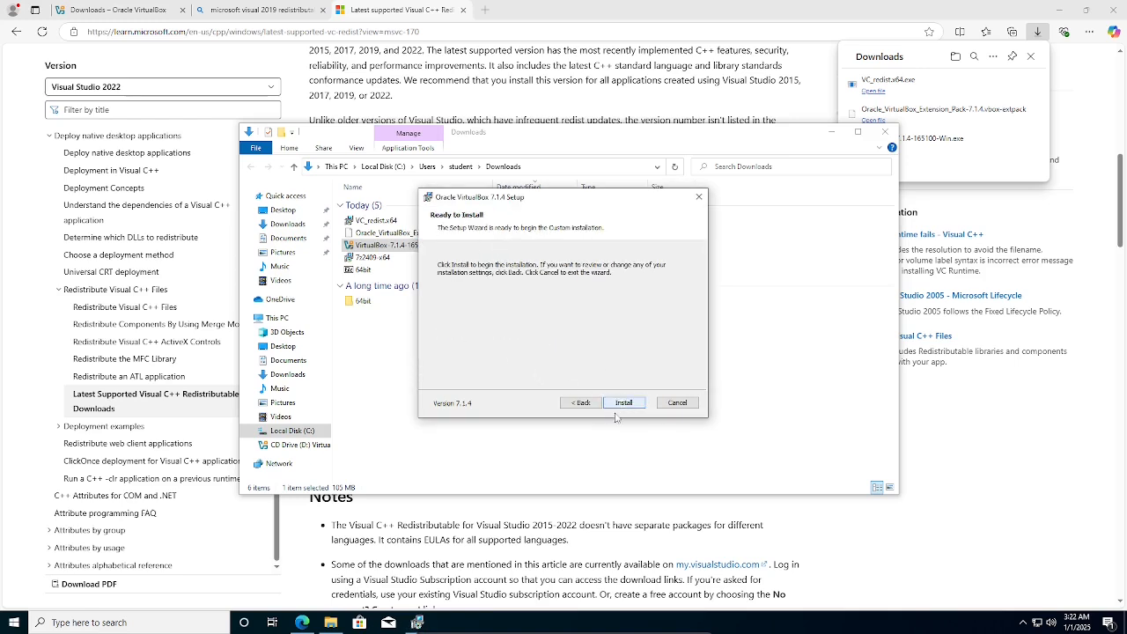
left_click(628, 404)
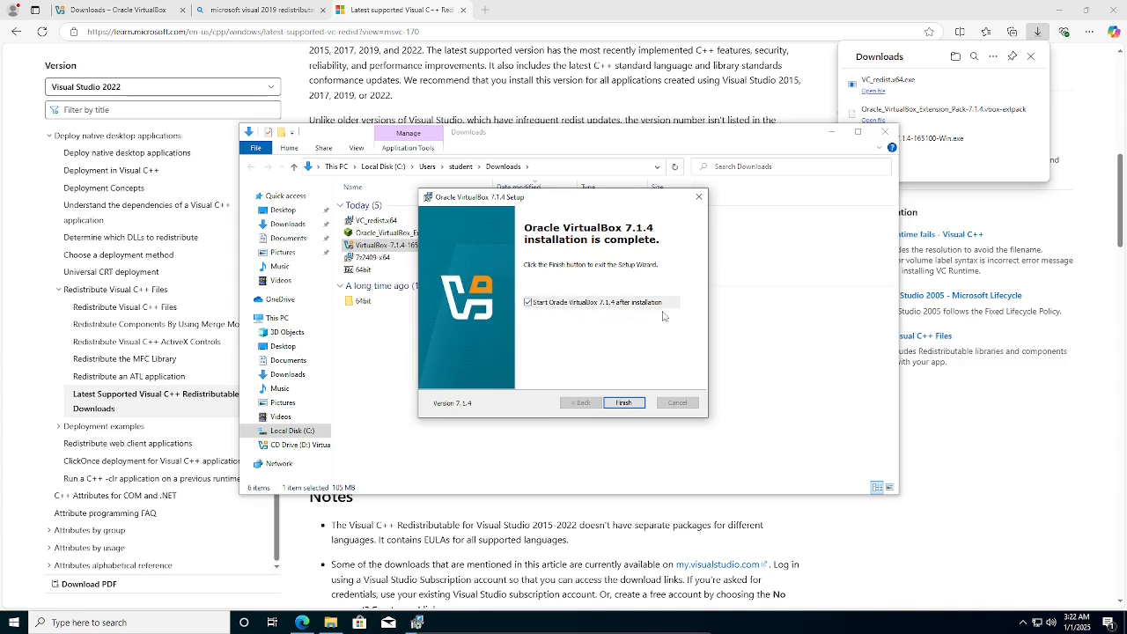
left_click(624, 403)
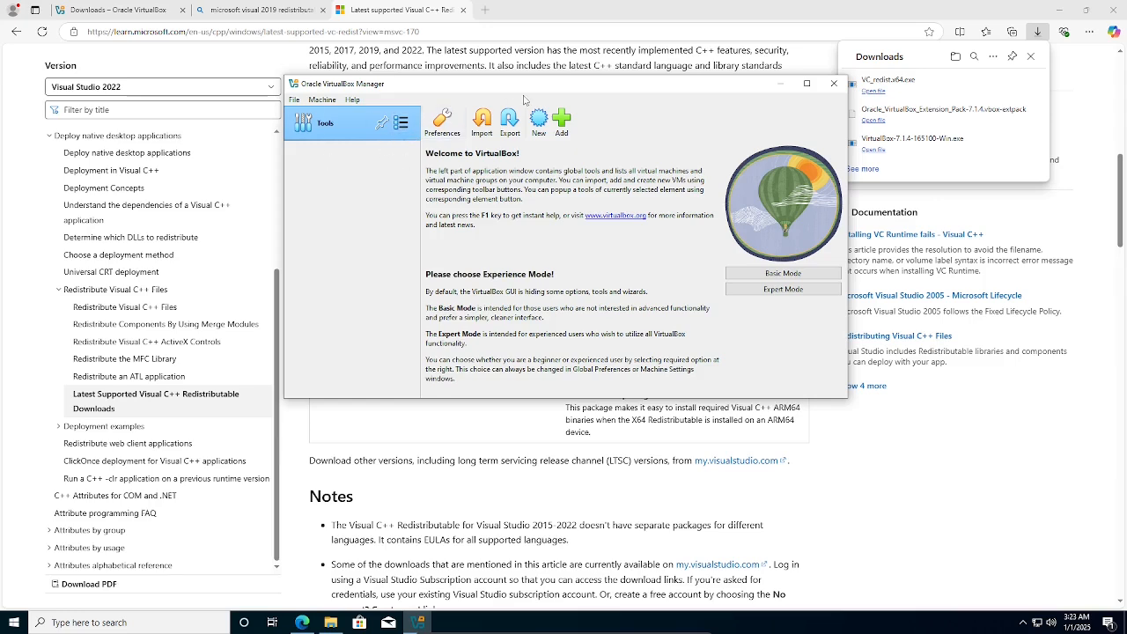
Move the VirtualBox Manager window up and to the left on its Welcome screen.
left_click_drag(535, 85, 495, 68)
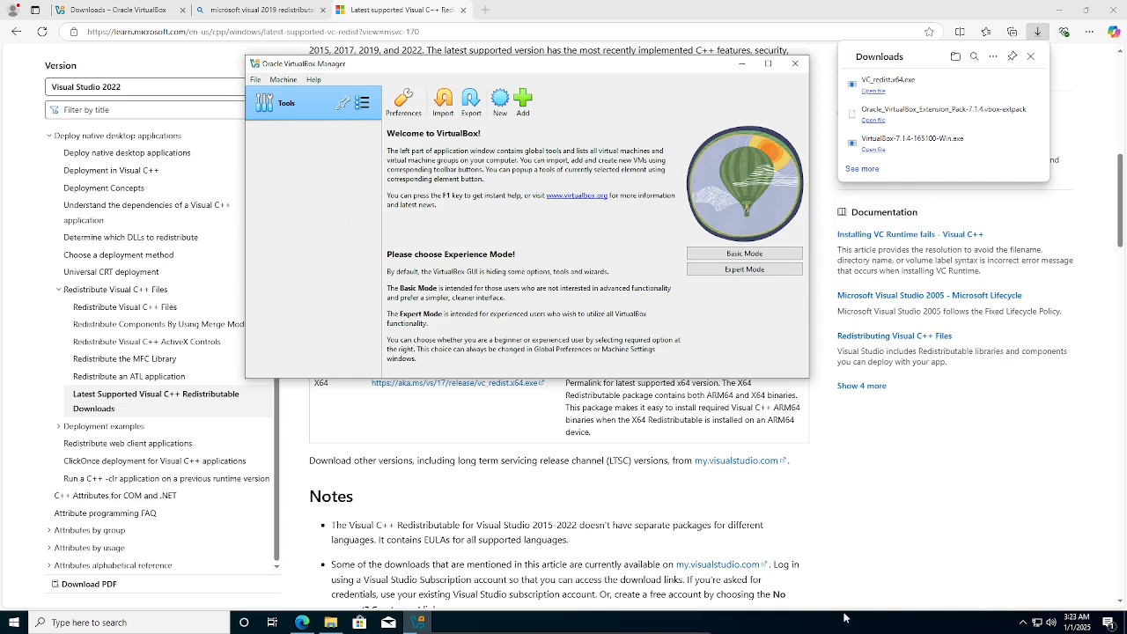
right_click(625, 618)
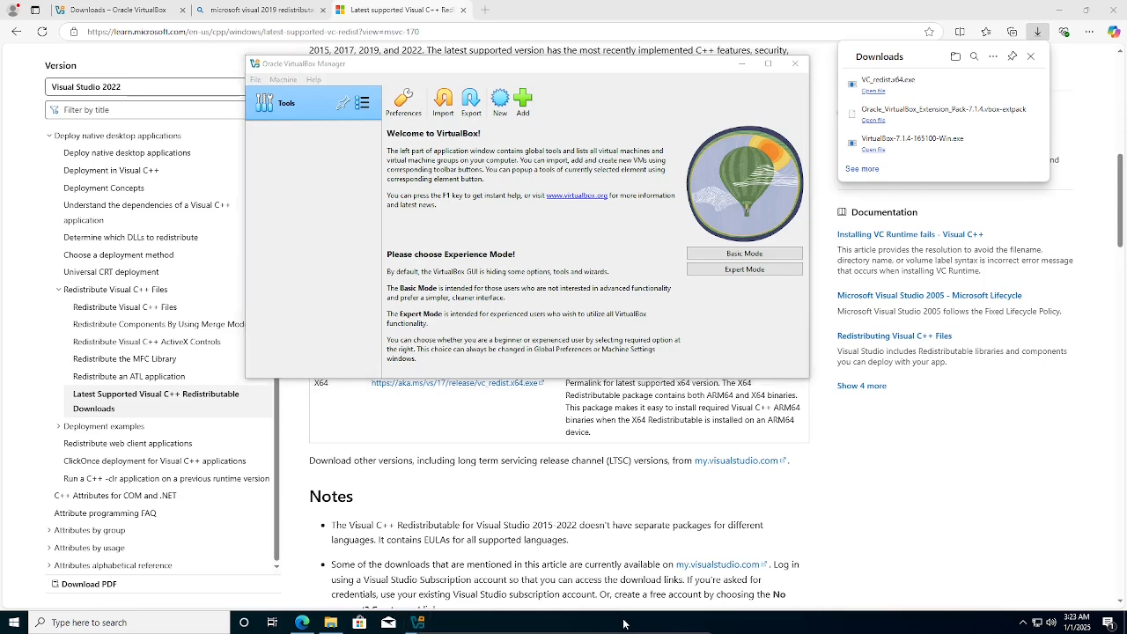
left_click(665, 561)
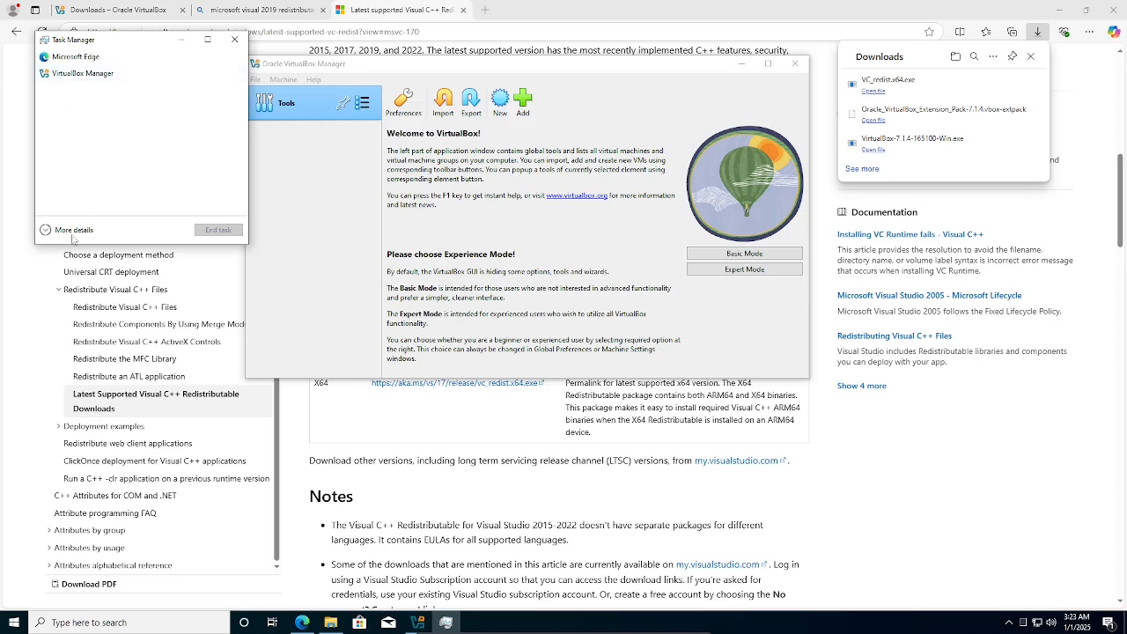
left_click(50, 231)
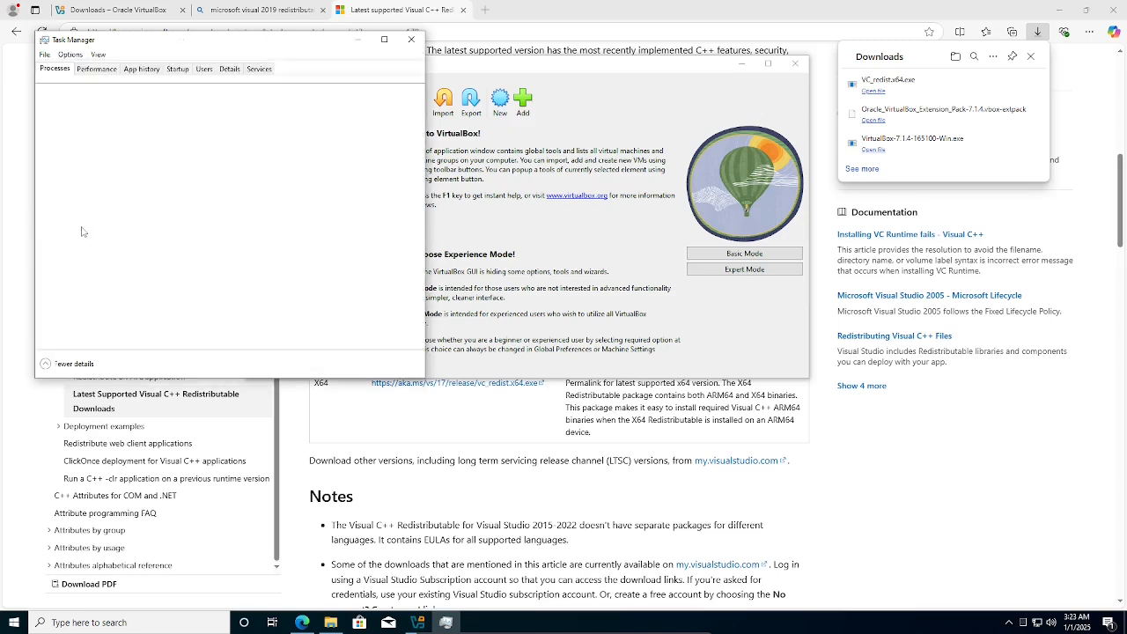
left_click(96, 69)
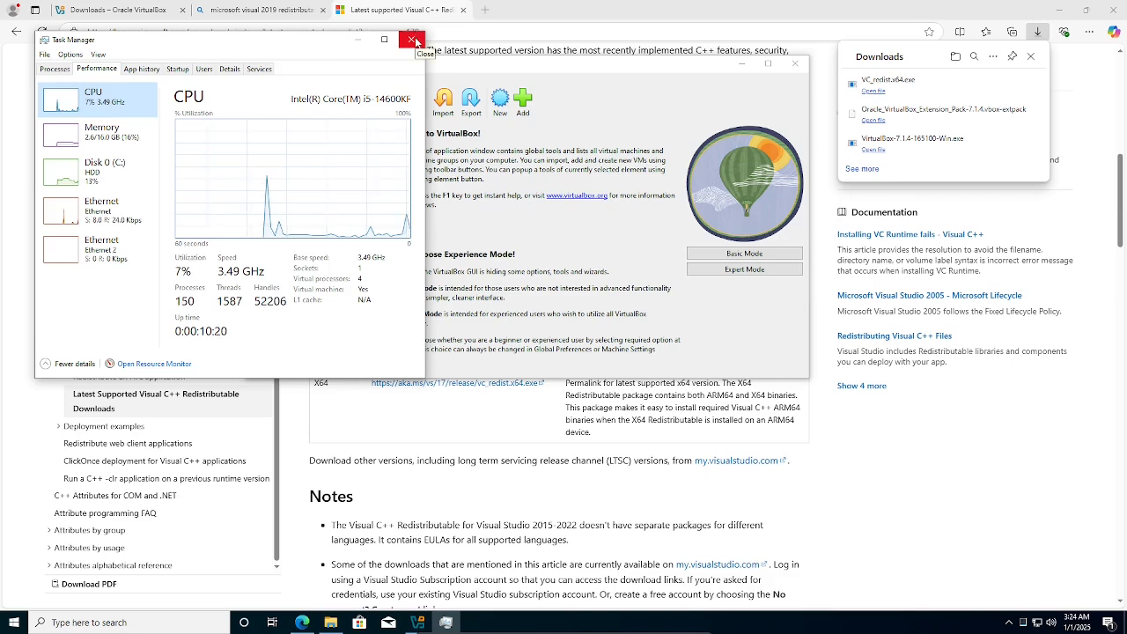
left_click(416, 42)
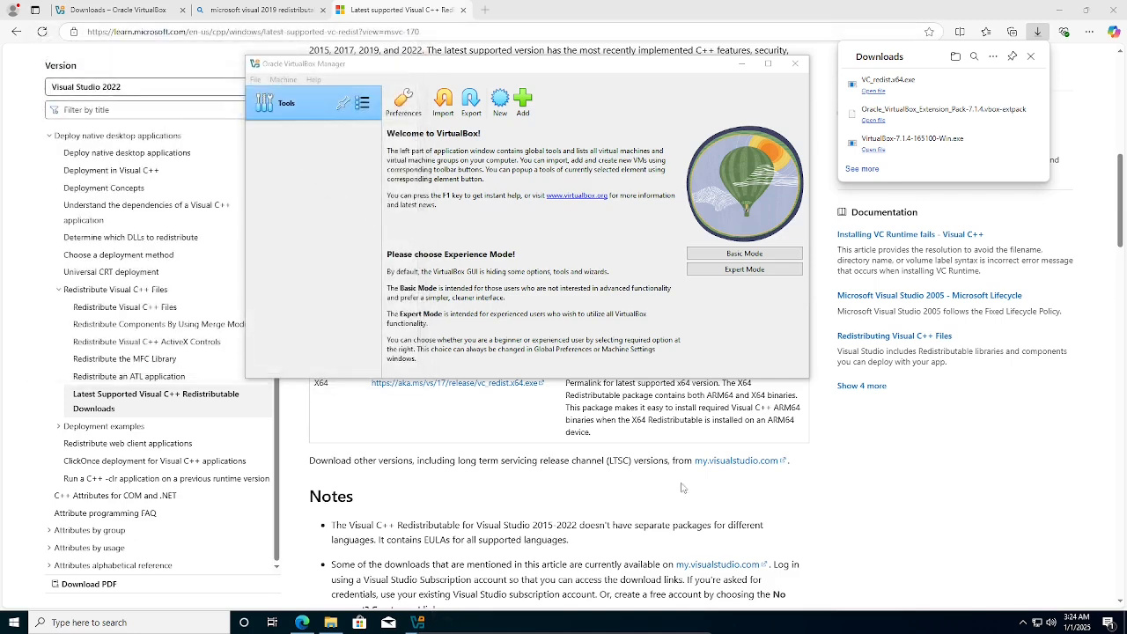
Bring the VirtualBox Manager window, showing its Welcome screen, into focus.
left_click(355, 278)
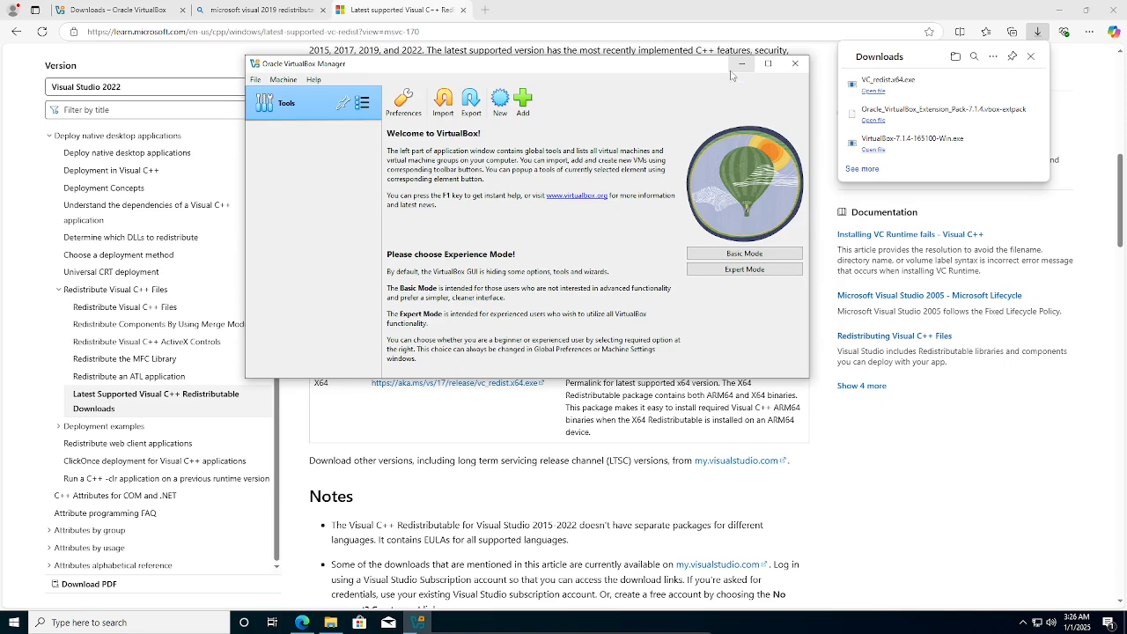
Open a new Edge tab and load google.com.
left_click(484, 10)
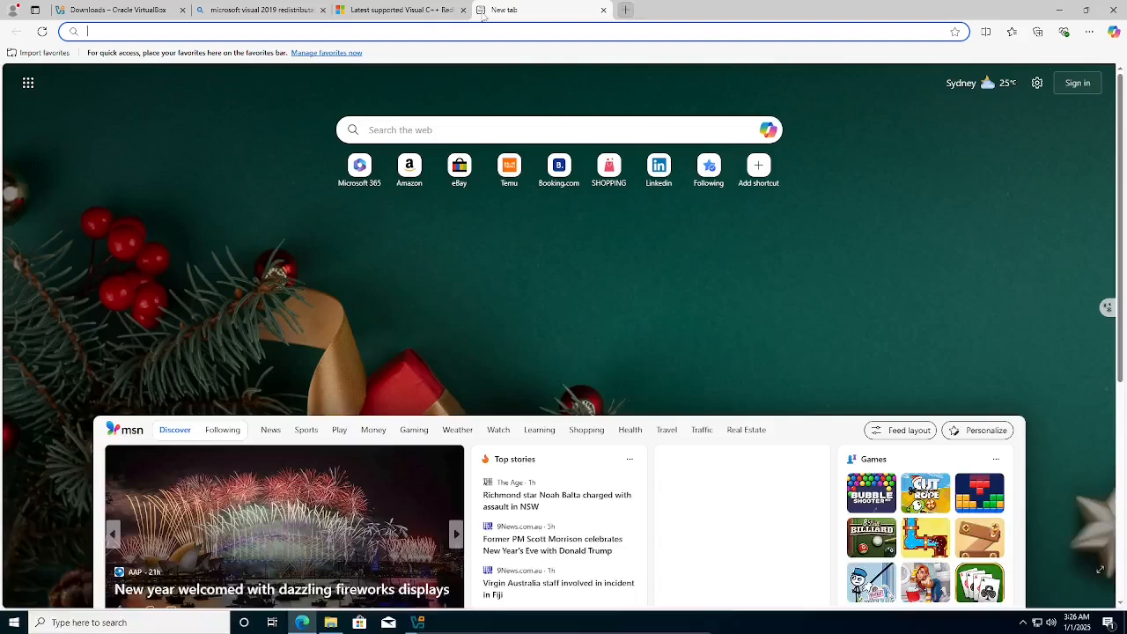
type("goog")
key("Return")
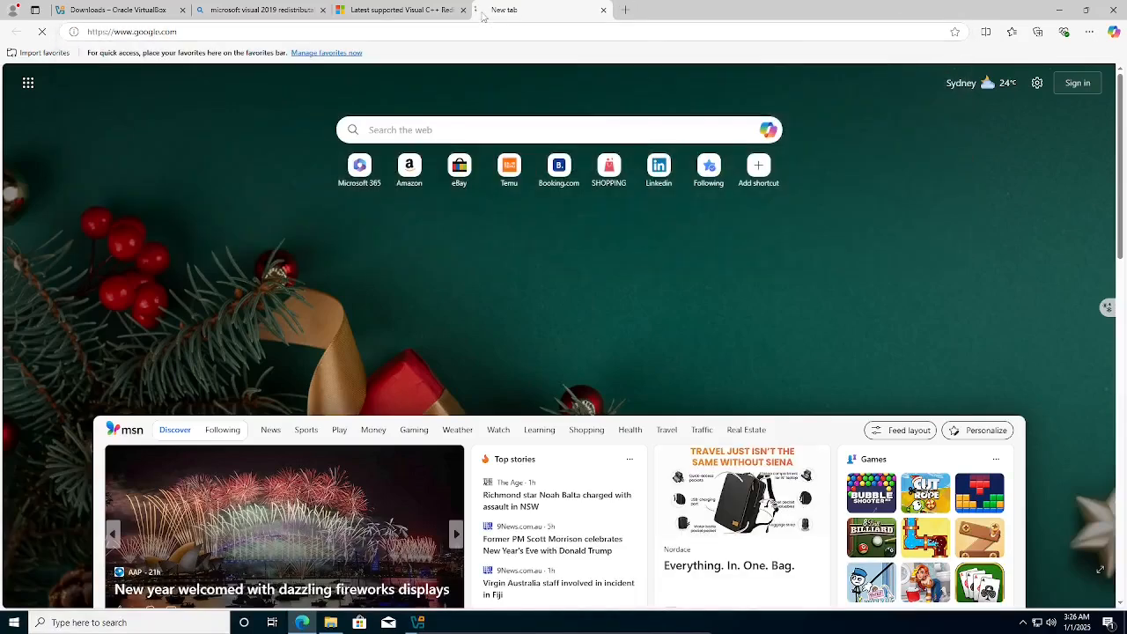
Search Google for osboxes, open the OSBoxes site, and reveal its VM IMAGES menu.
type("osb")
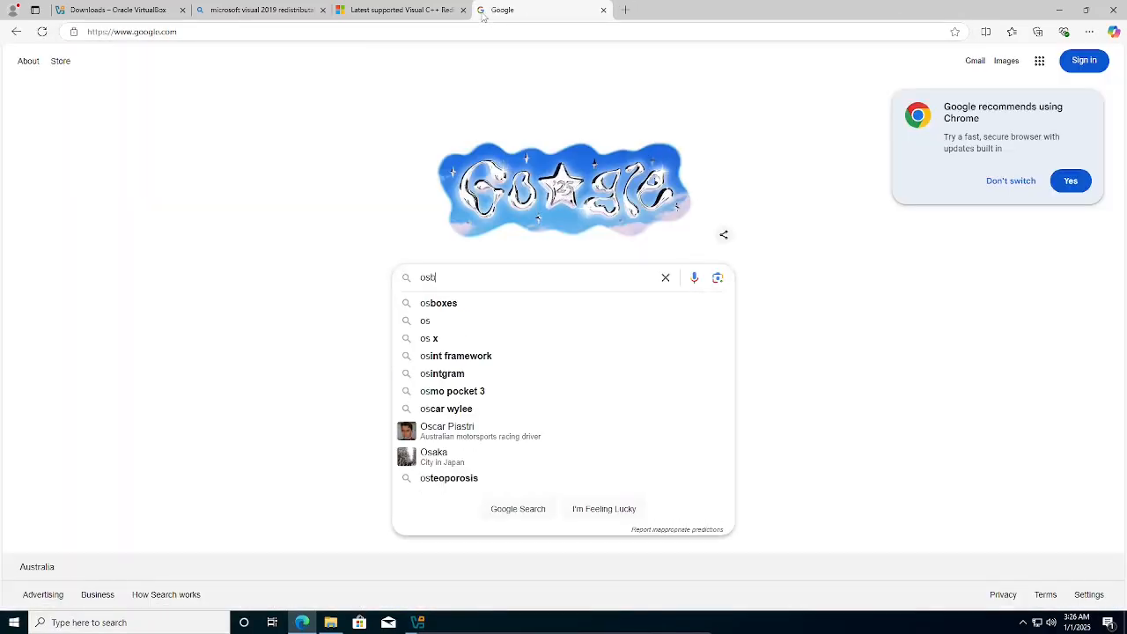
type("oxes")
key("Return")
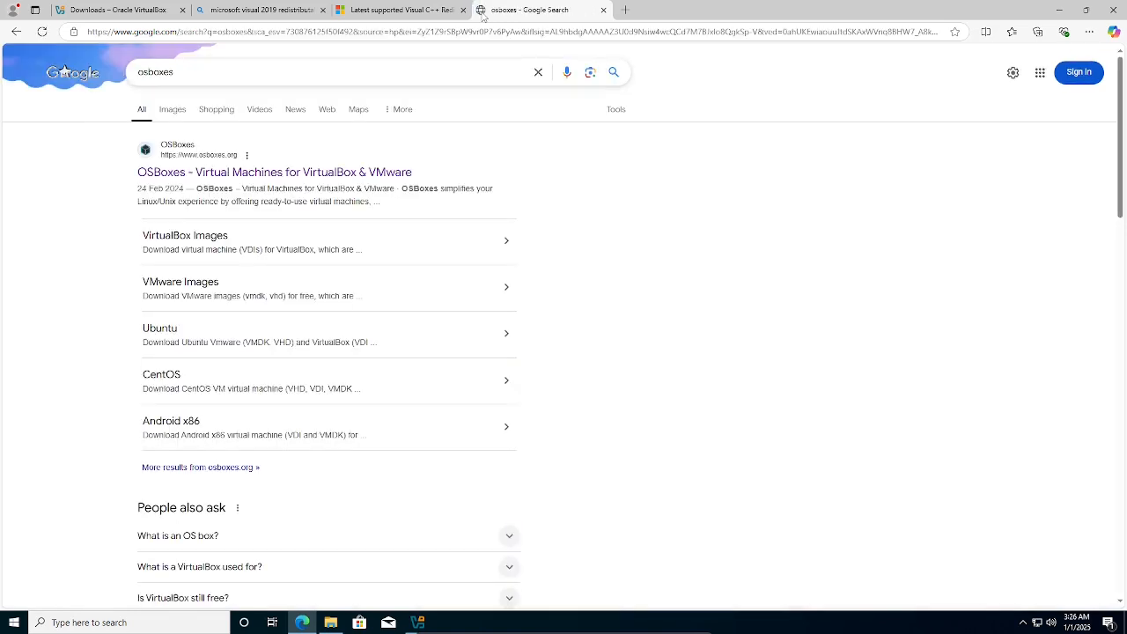
left_click(243, 173)
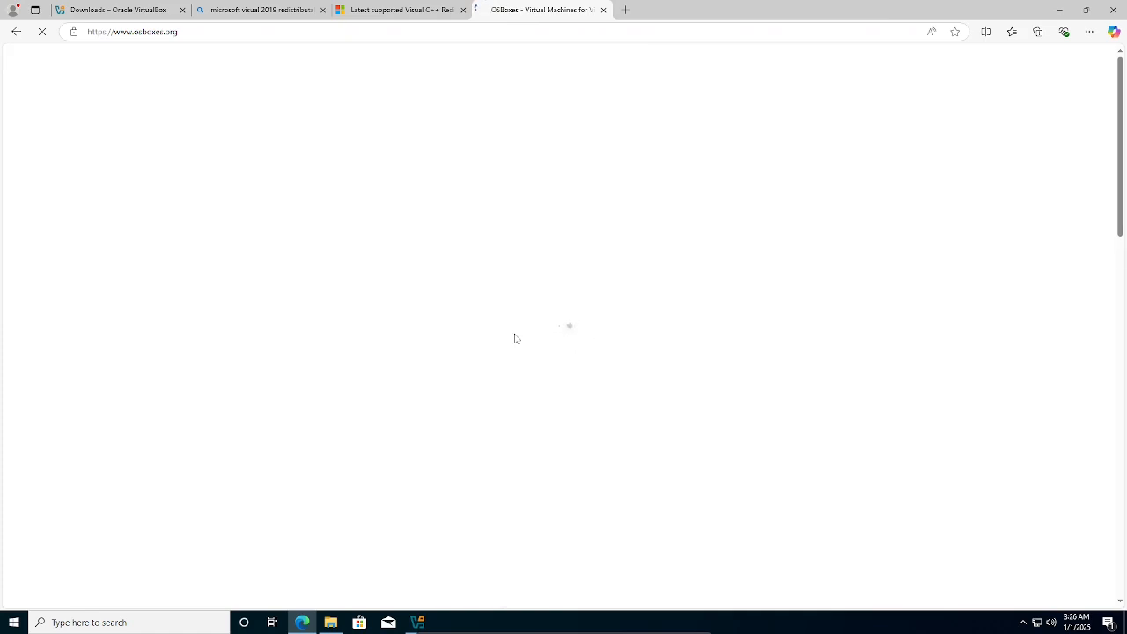
mouse_move(700, 125)
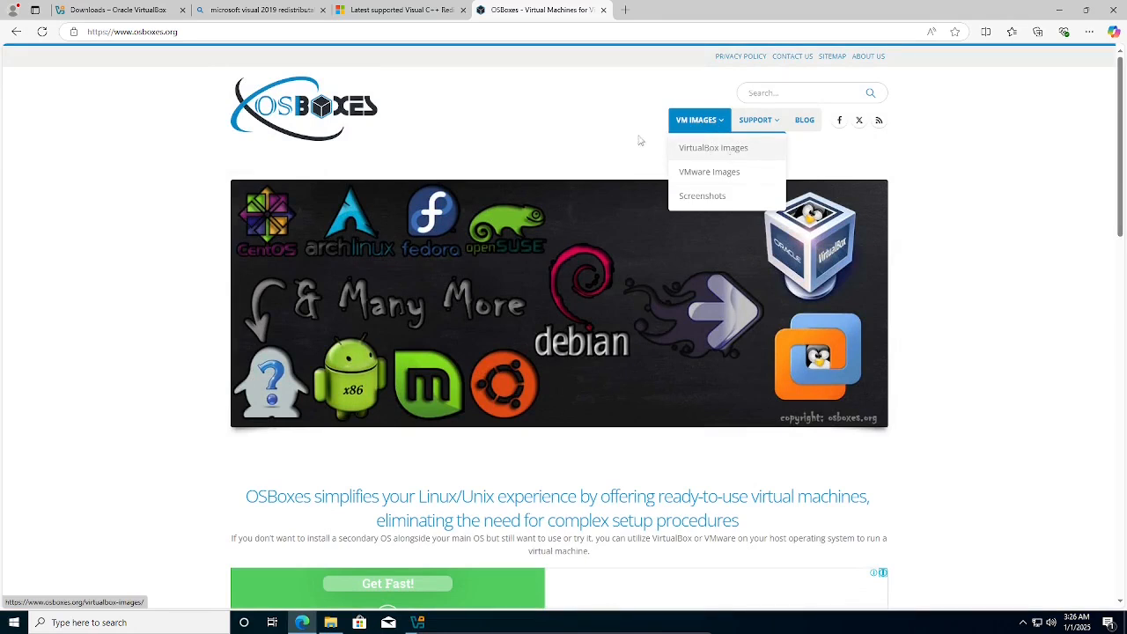
mouse_move(705, 124)
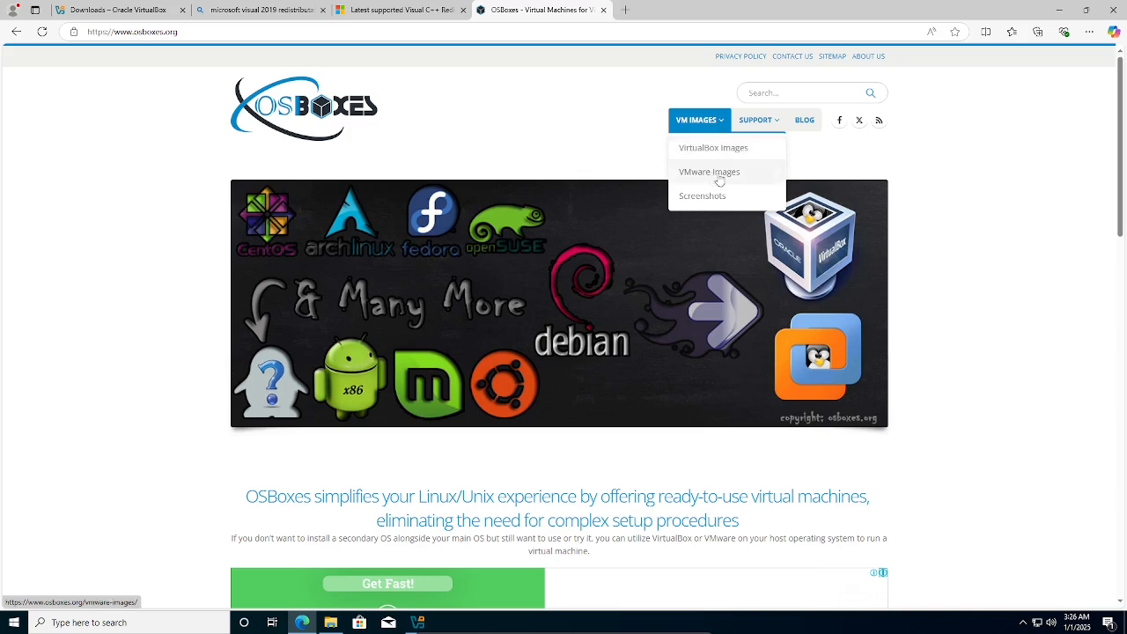
Open the OSBoxes VirtualBox Images page and dismiss the full-page advertisement.
left_click(716, 148)
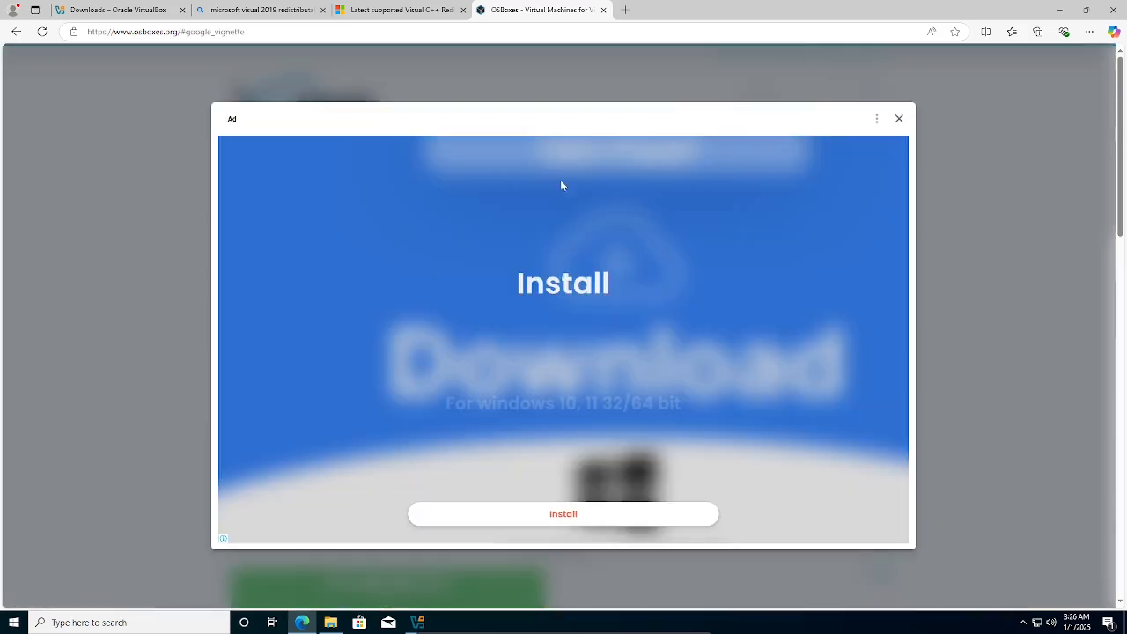
left_click(899, 120)
scroll(440, 377, "down", 5)
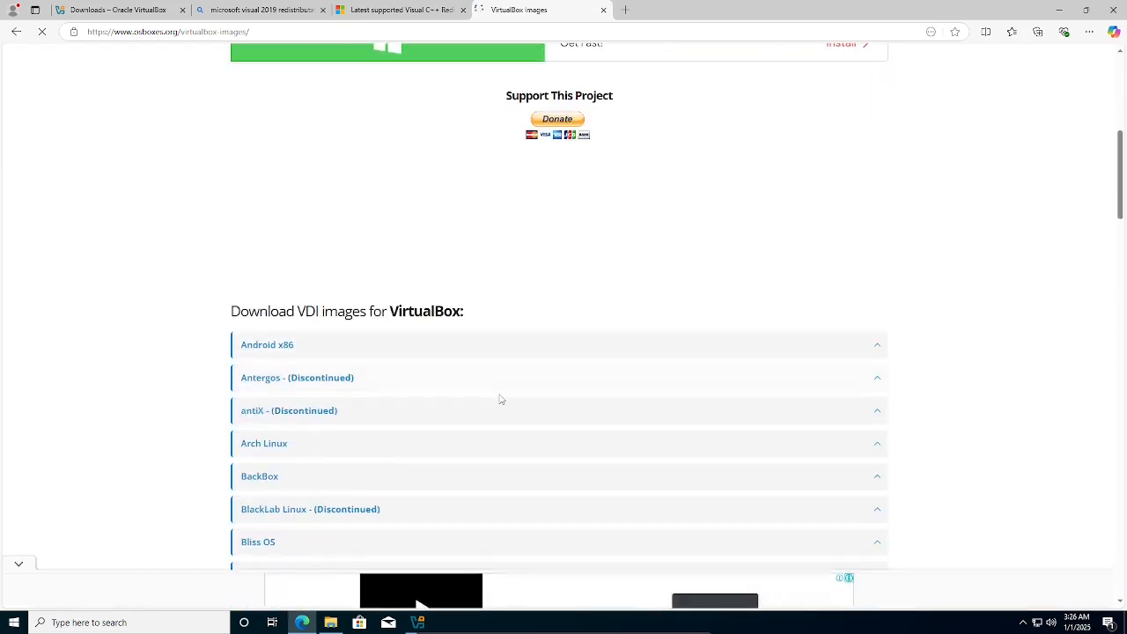
scroll(498, 398, "down", 5)
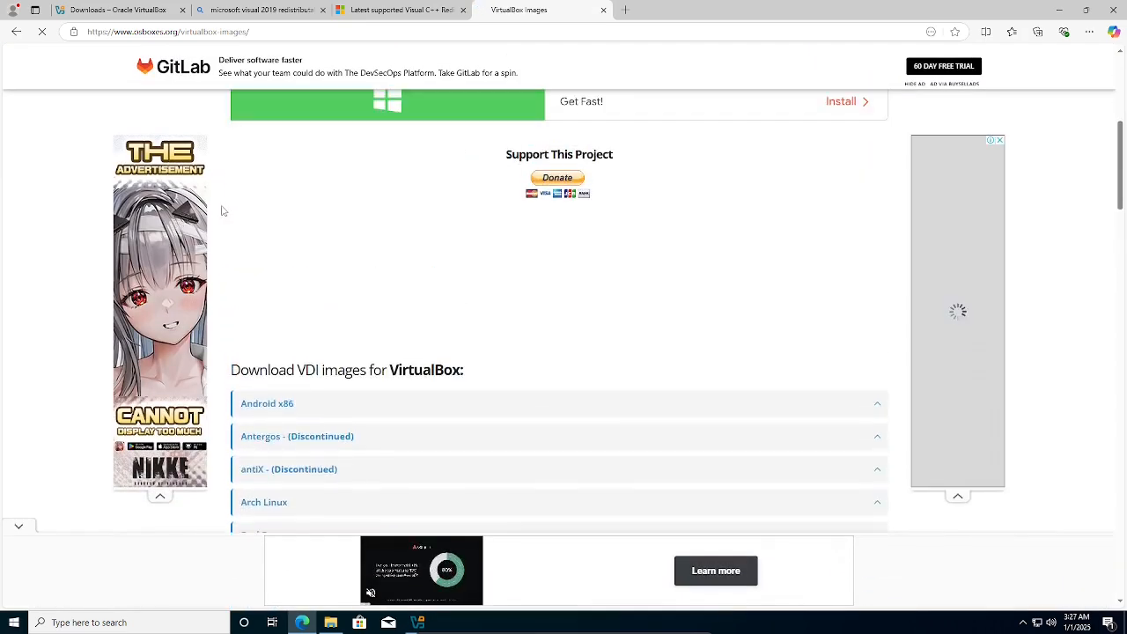
scroll(489, 295, "down", 4)
scroll(474, 308, "down", 1)
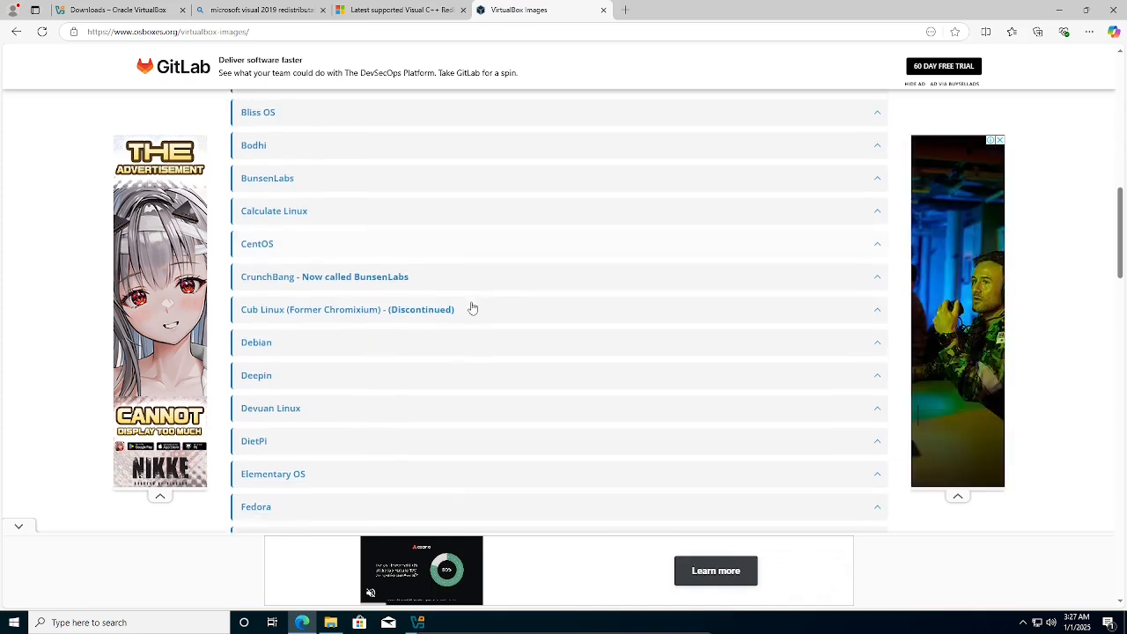
Find Ubuntu in the distribution list and expand its entry.
scroll(317, 241, "up", 5)
scroll(299, 249, "up", 1)
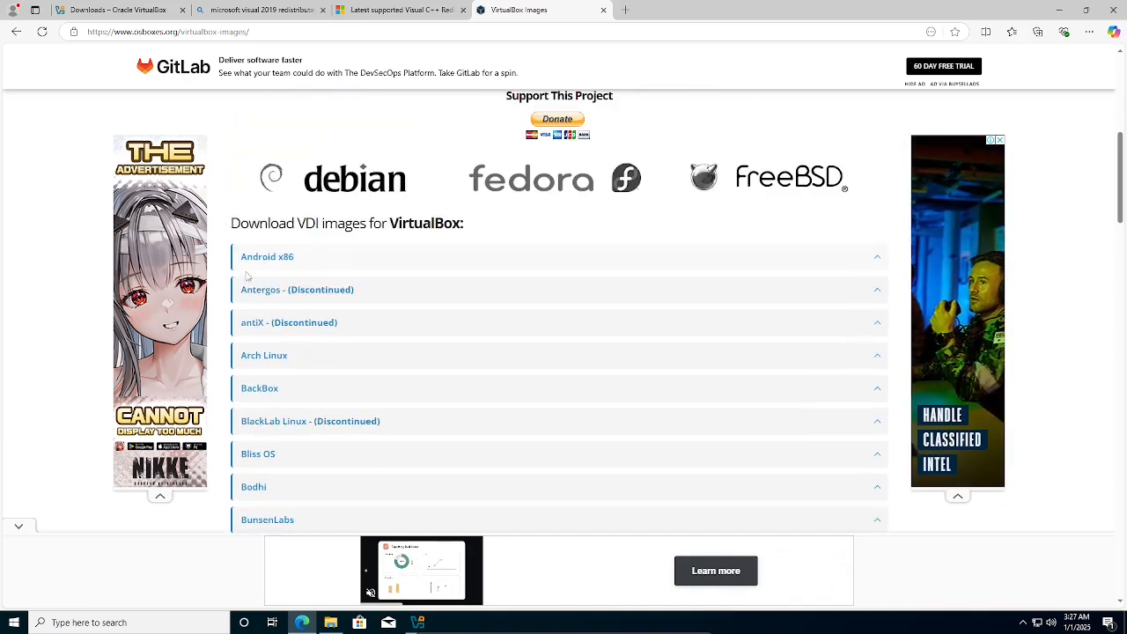
scroll(272, 353, "down", 1)
scroll(282, 359, "down", 1)
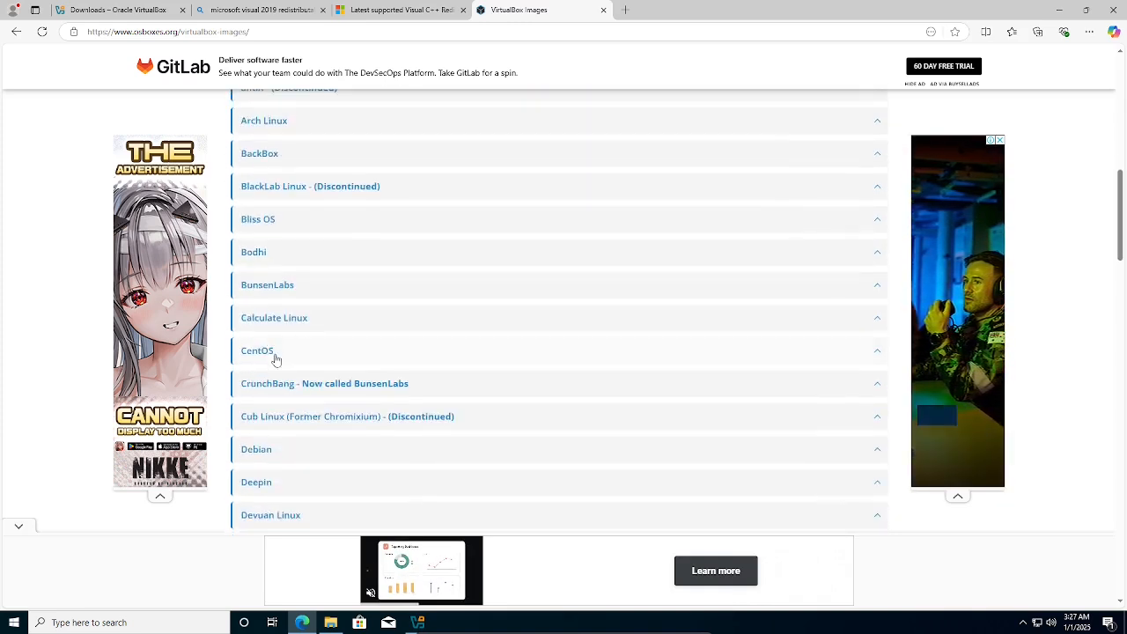
scroll(297, 387, "down", 2)
scroll(296, 392, "down", 6)
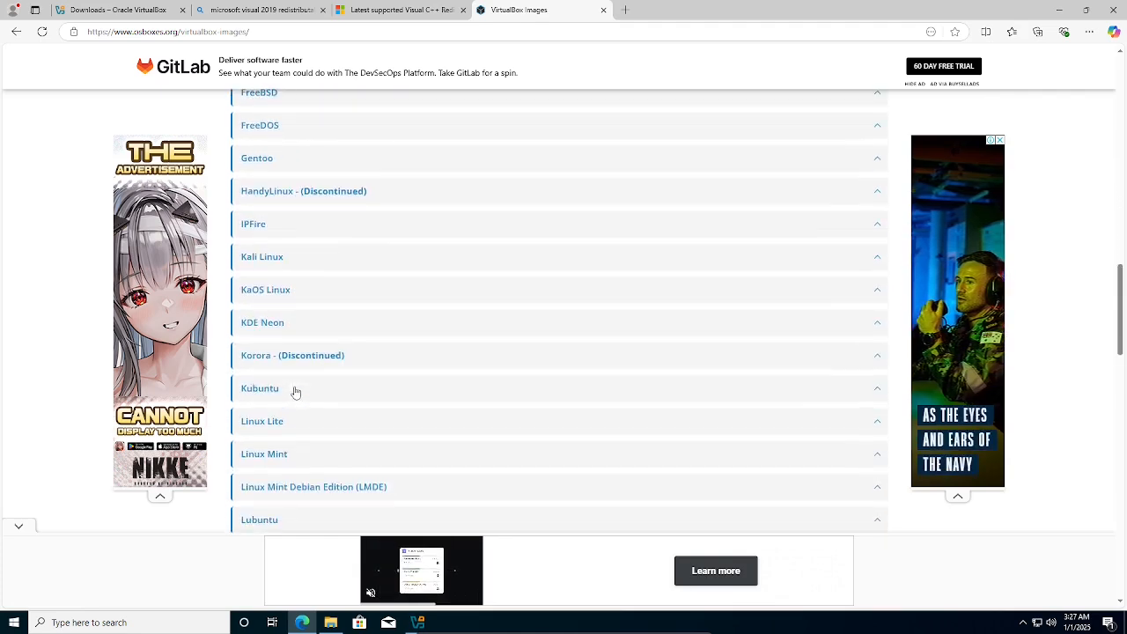
scroll(296, 392, "down", 10)
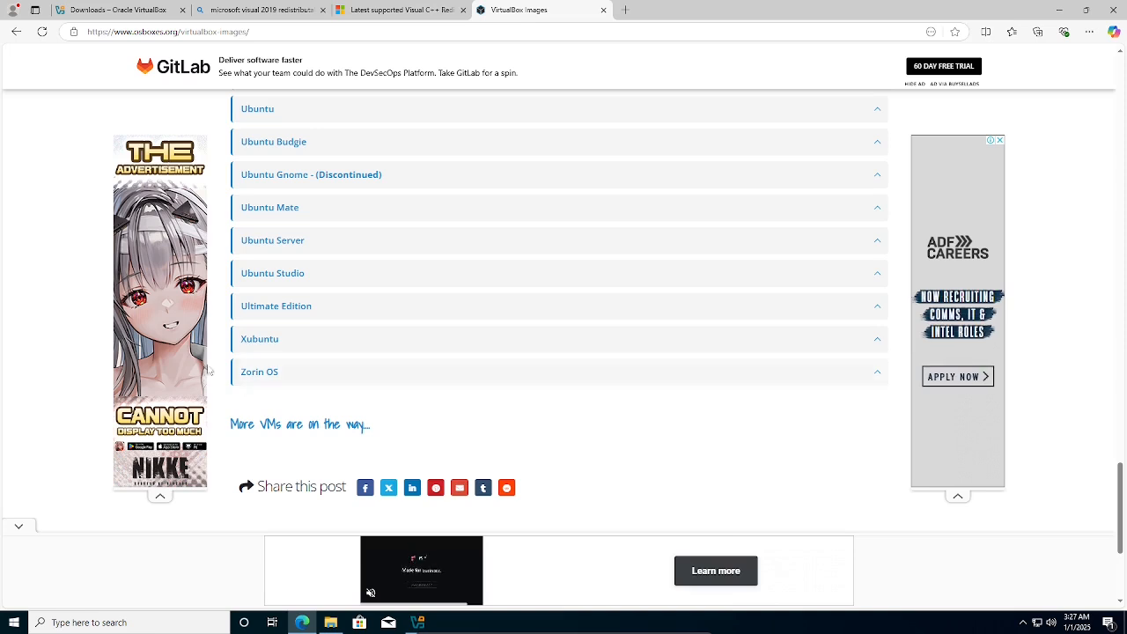
scroll(274, 255, "up", 2)
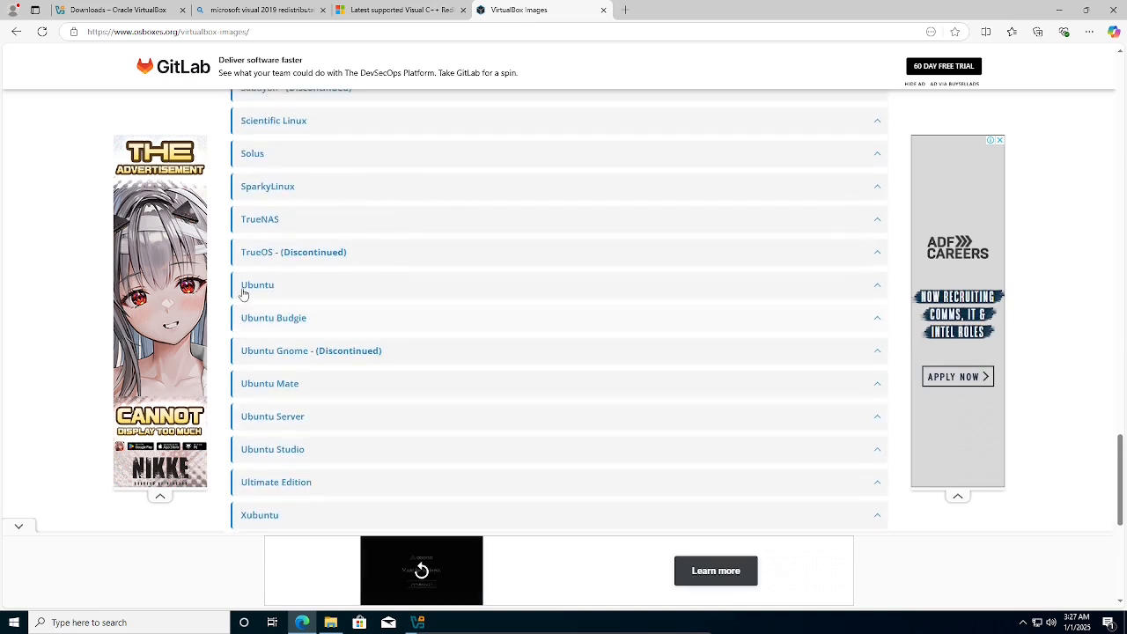
left_click(250, 289)
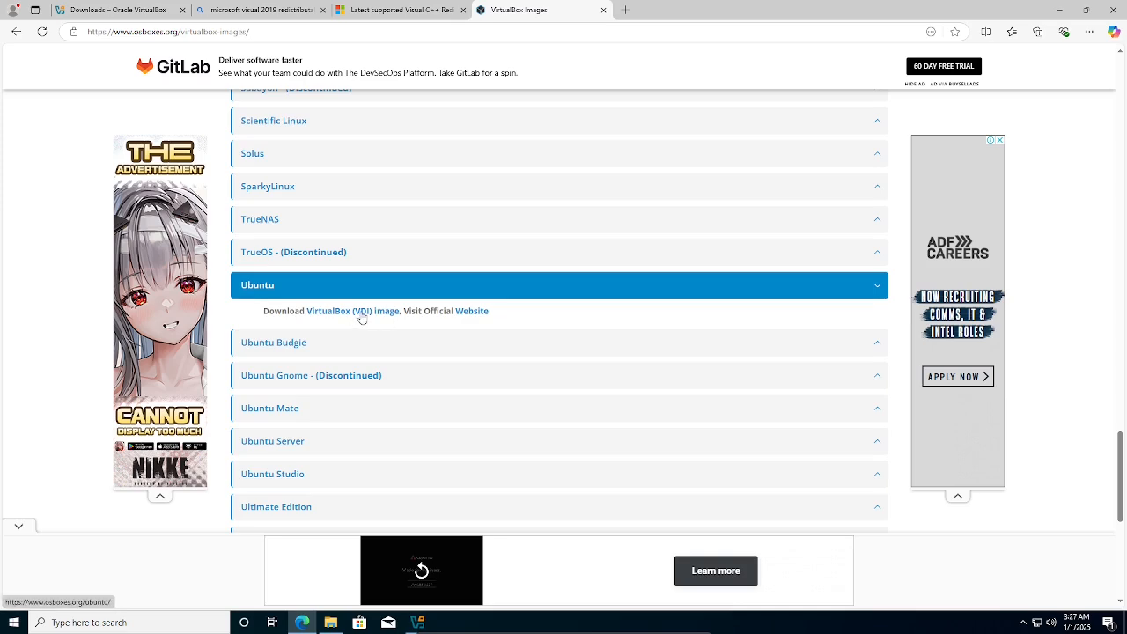
Open the Ubuntu VirtualBox images page and check the Ubuntu 24.10 64bit VirtualBox download.
left_click(361, 314)
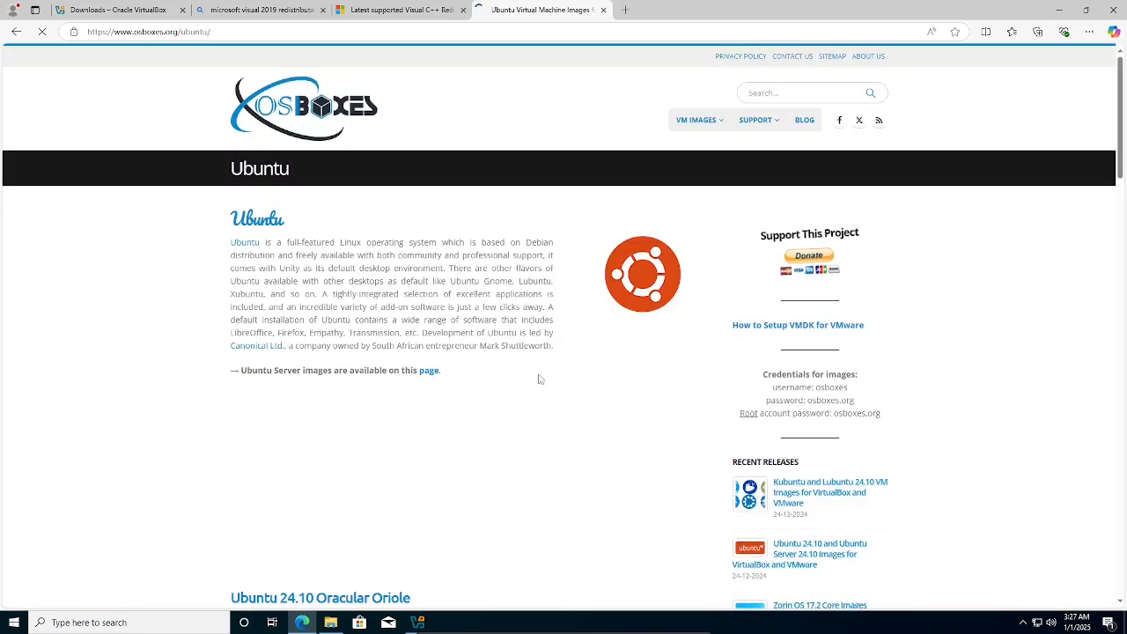
scroll(460, 347, "down", 5)
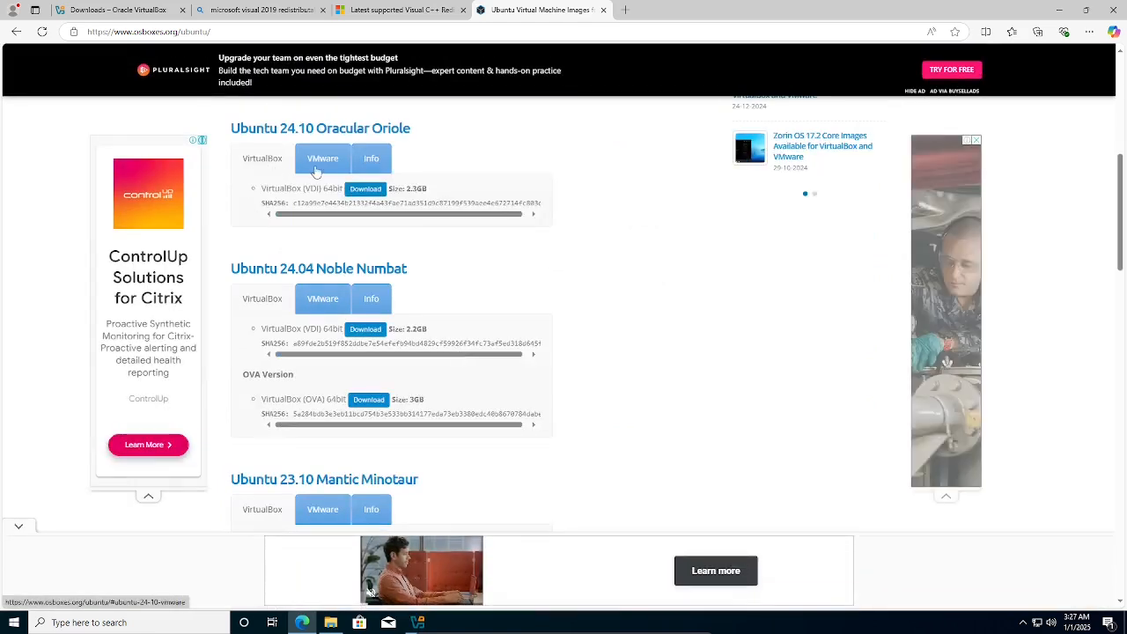
left_click(370, 160)
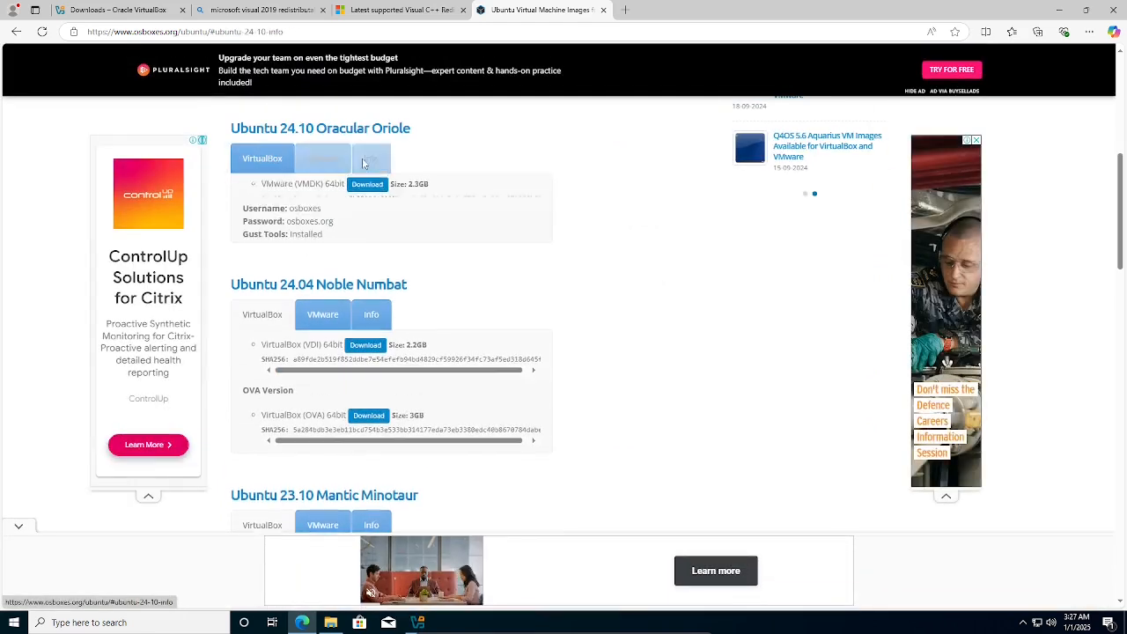
left_click(260, 167)
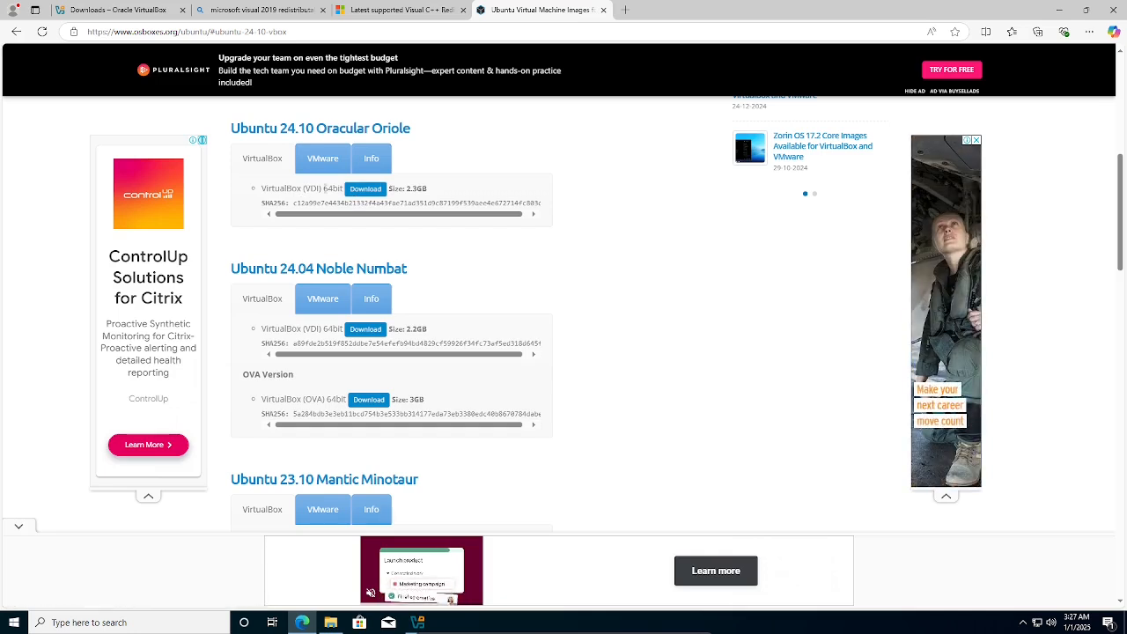
double_click(332, 189)
left_click_drag(339, 189, 344, 188)
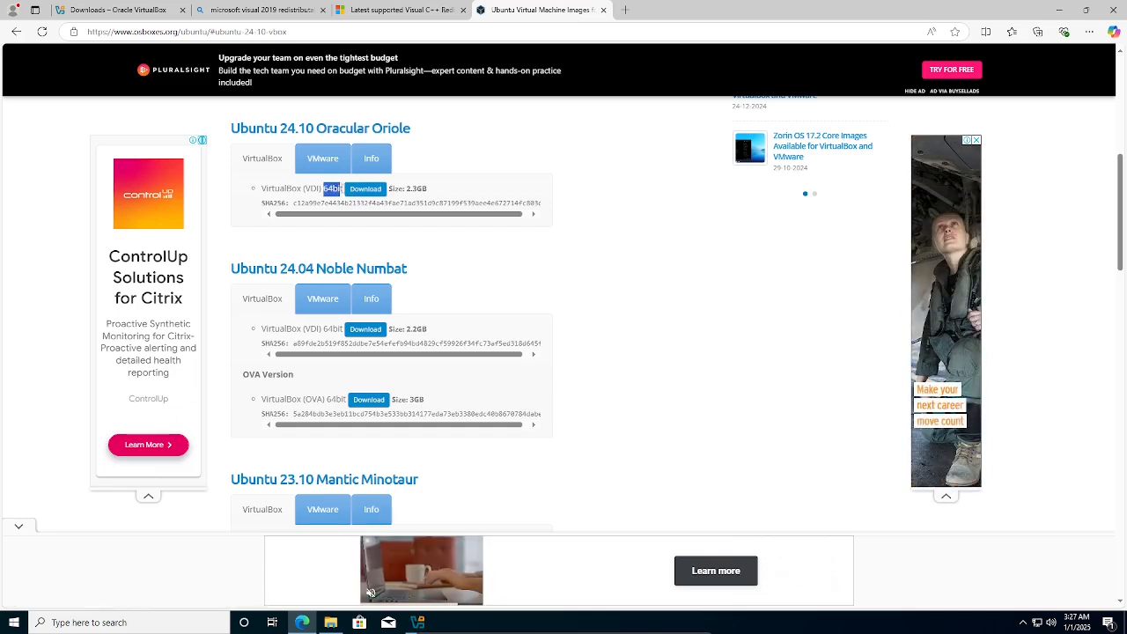
left_click(260, 137)
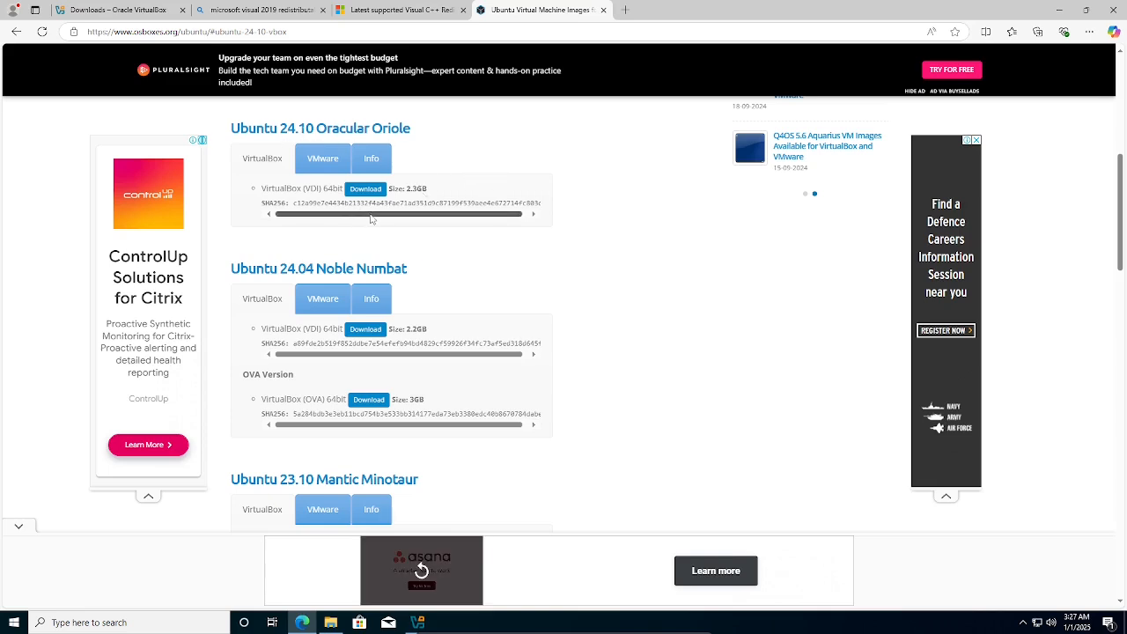
Review the Ubuntu 24.10 login credentials, then recheck the VDI download entry.
left_click(381, 161)
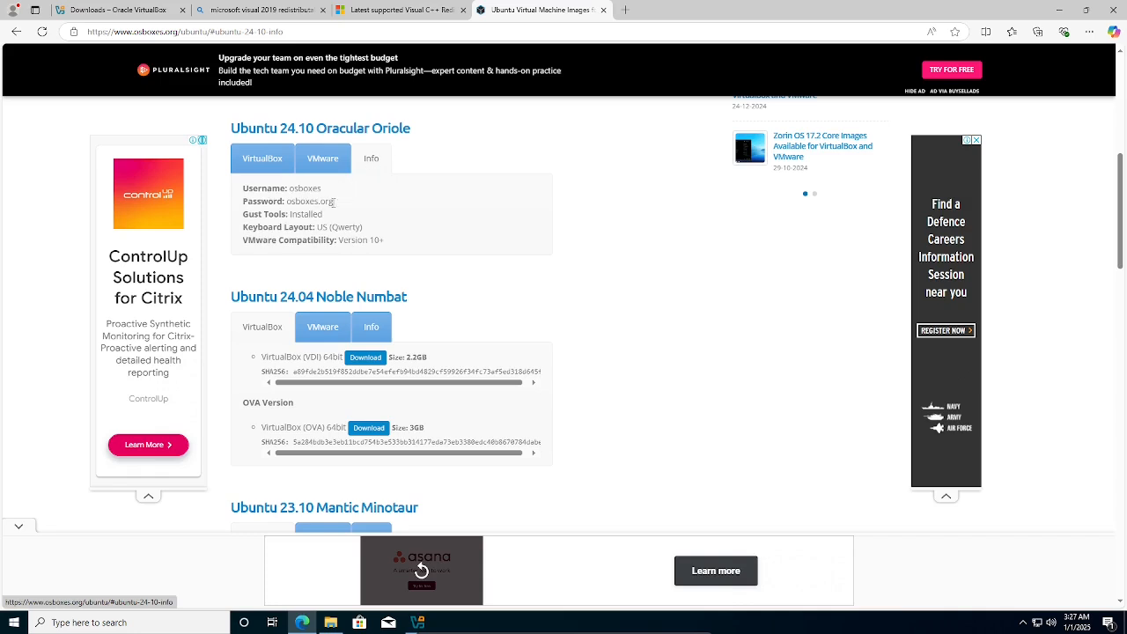
double_click(294, 189)
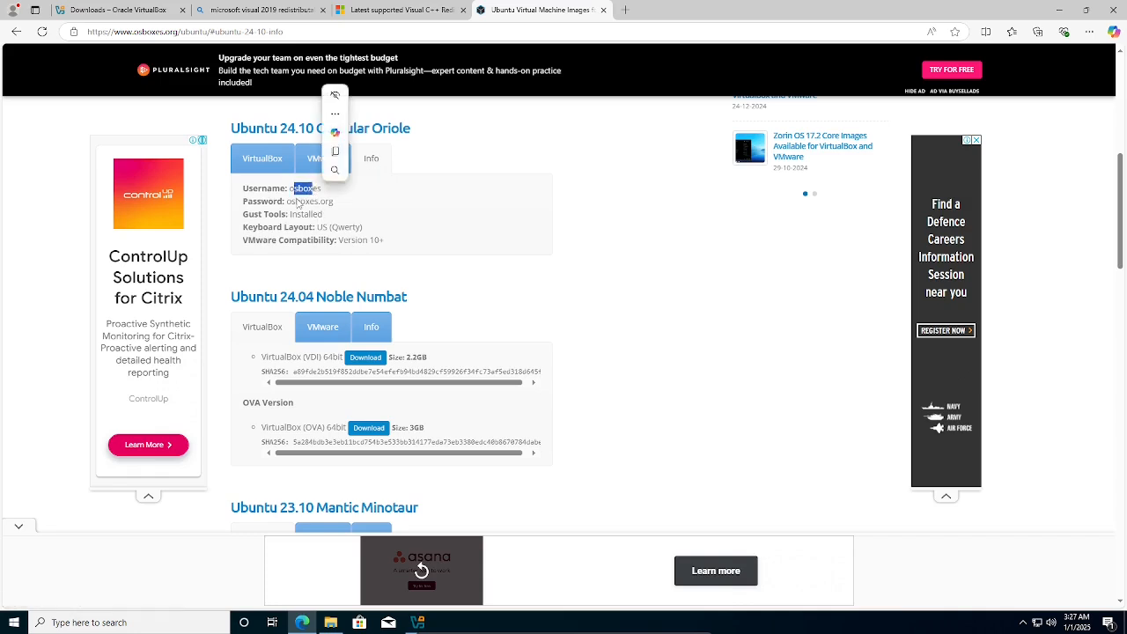
left_click_drag(295, 202, 335, 205)
left_click(440, 230)
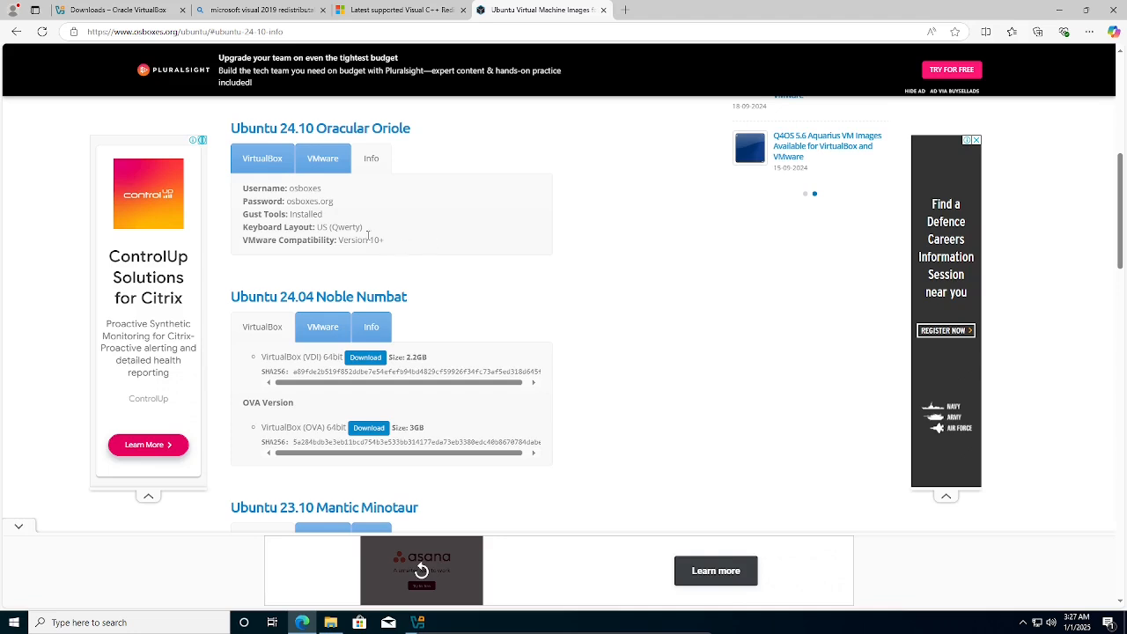
left_click(263, 158)
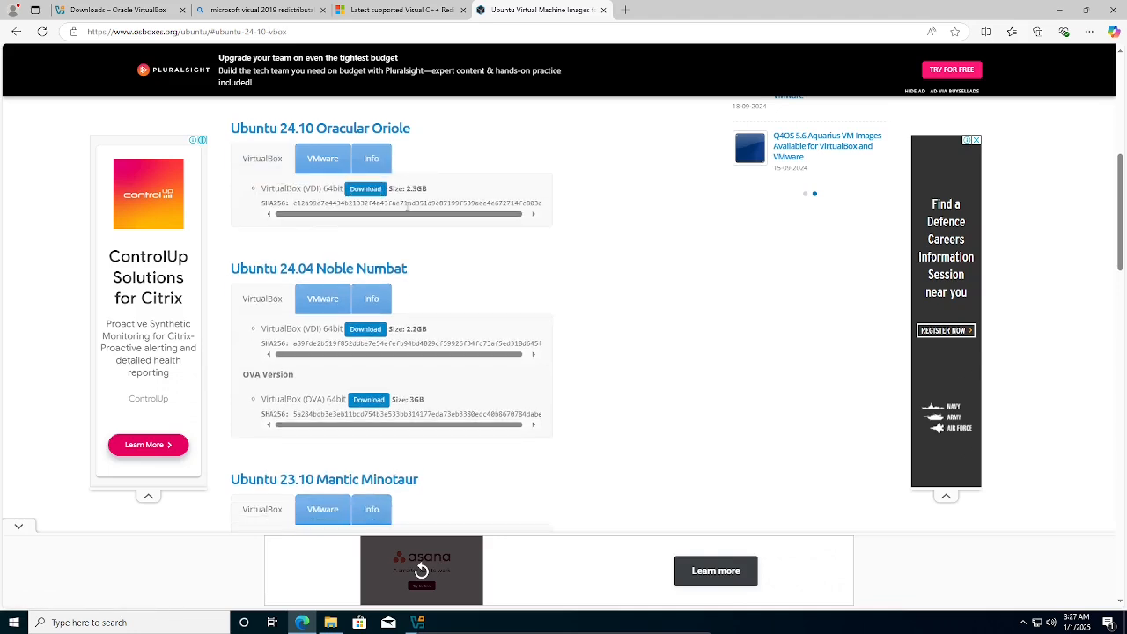
double_click(310, 189)
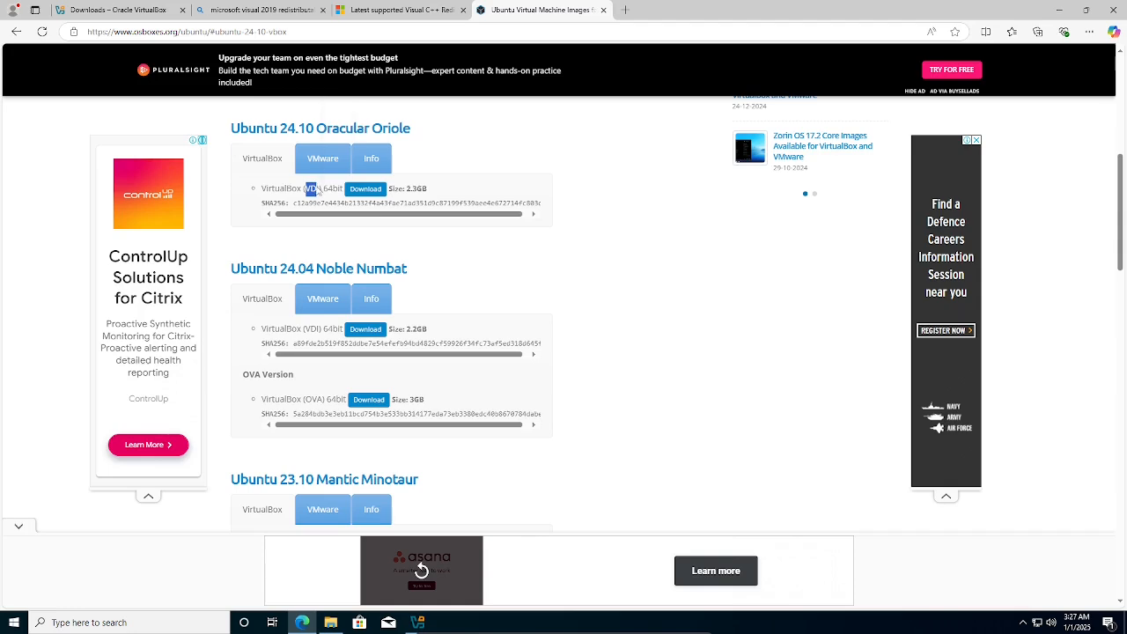
left_click(381, 214)
In Downloads, open the 64bit folder to verify the Ubuntu 24.10 (64bit) disk image, then open a blank Edge tab.
left_click(330, 623)
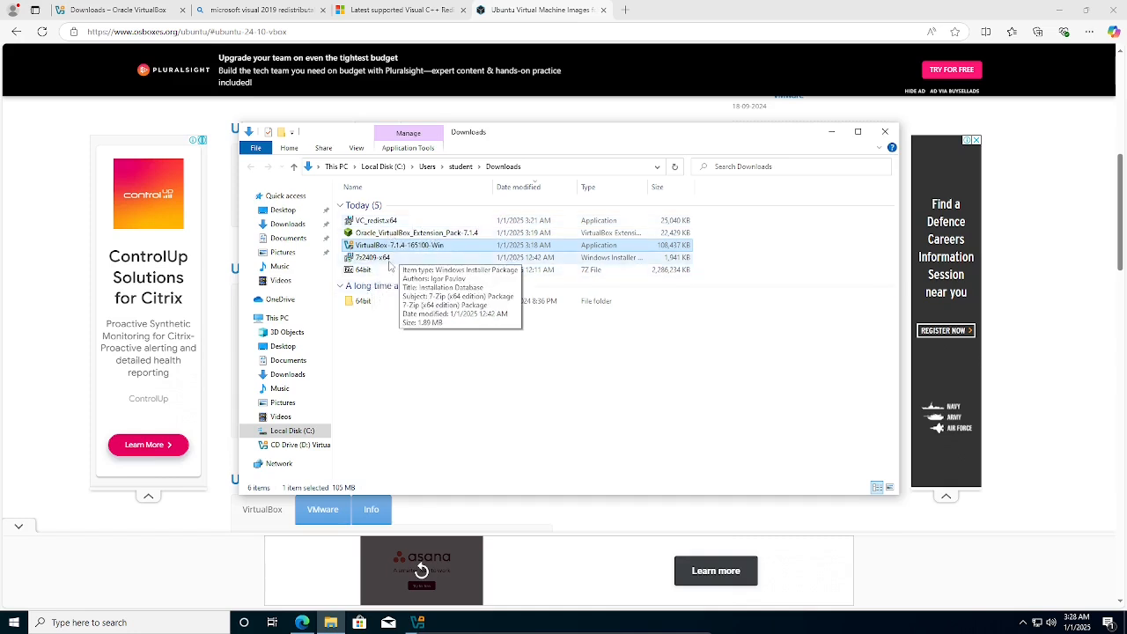
left_click(492, 362)
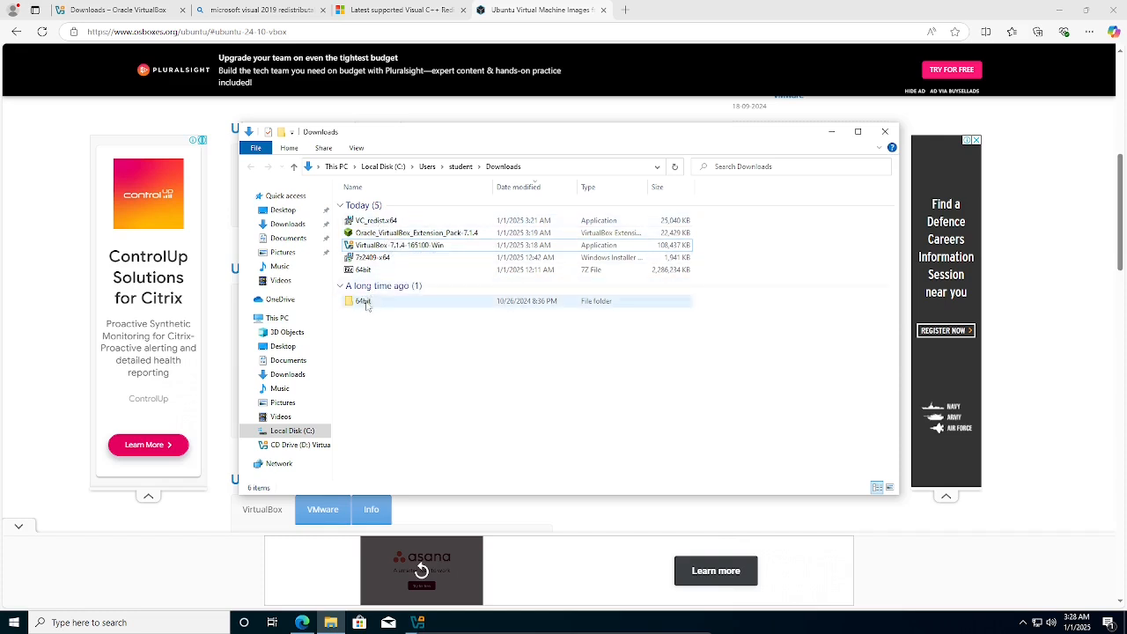
left_click(361, 303)
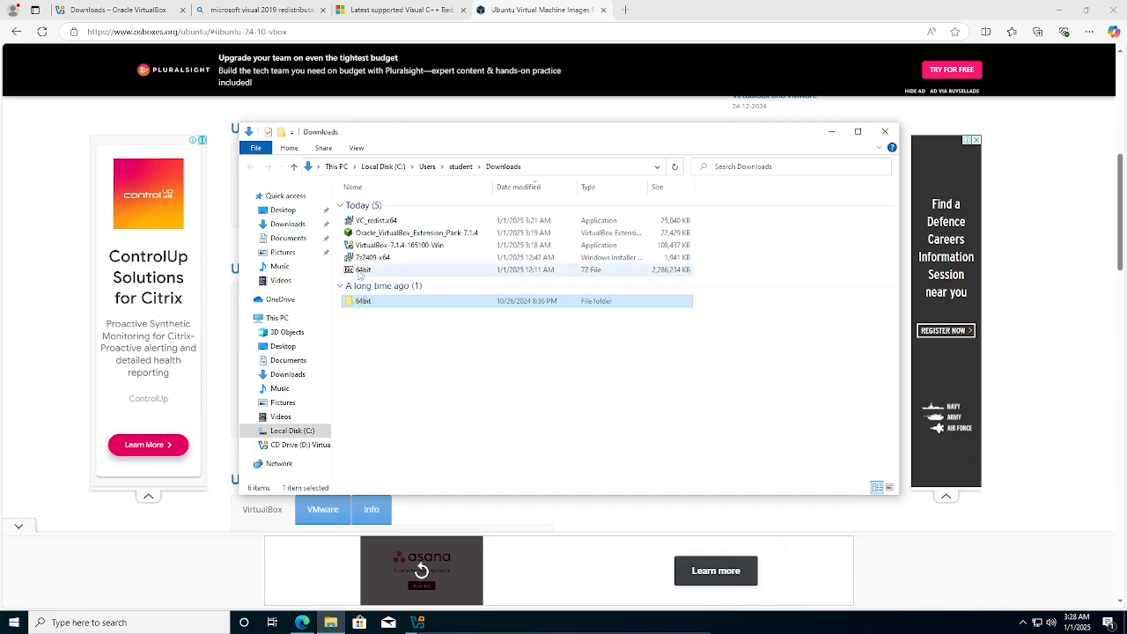
left_click(361, 271)
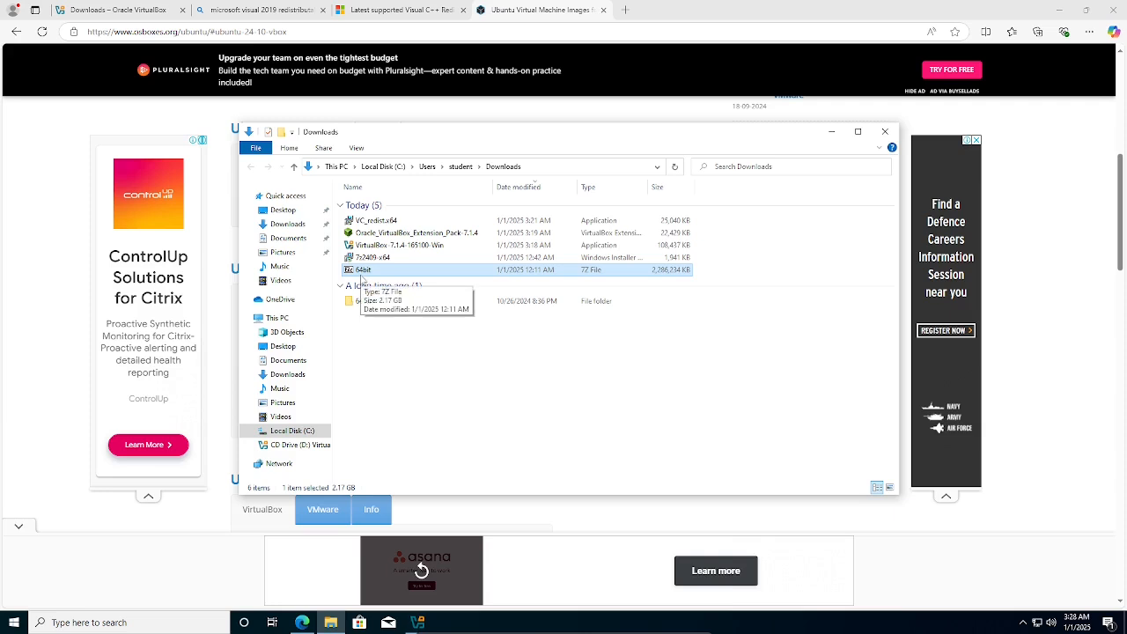
double_click(358, 303)
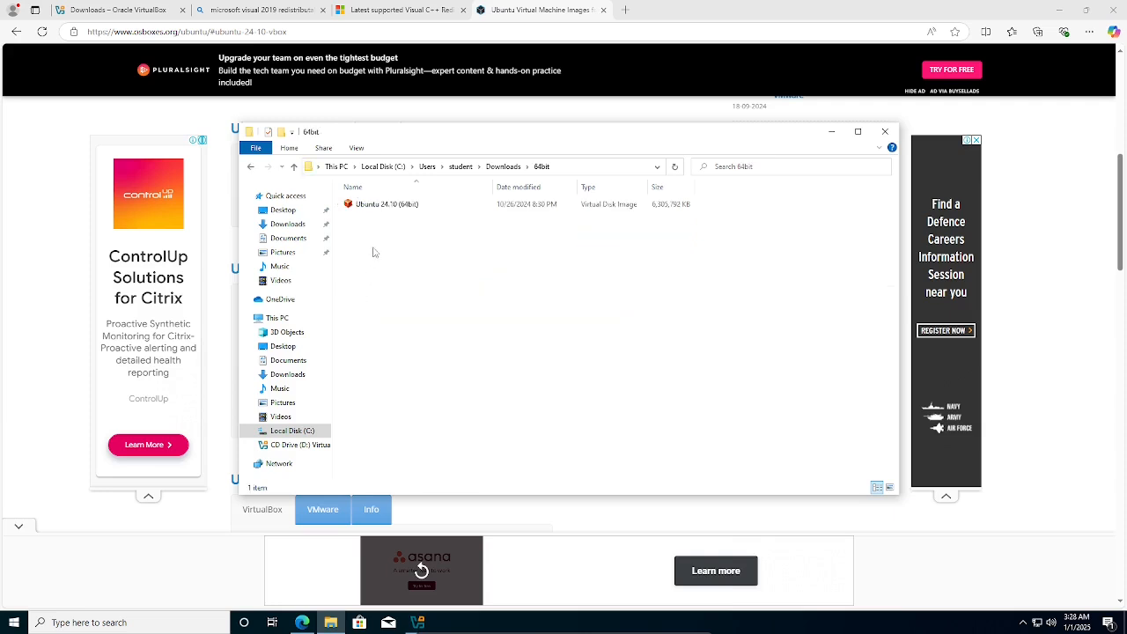
left_click(387, 206)
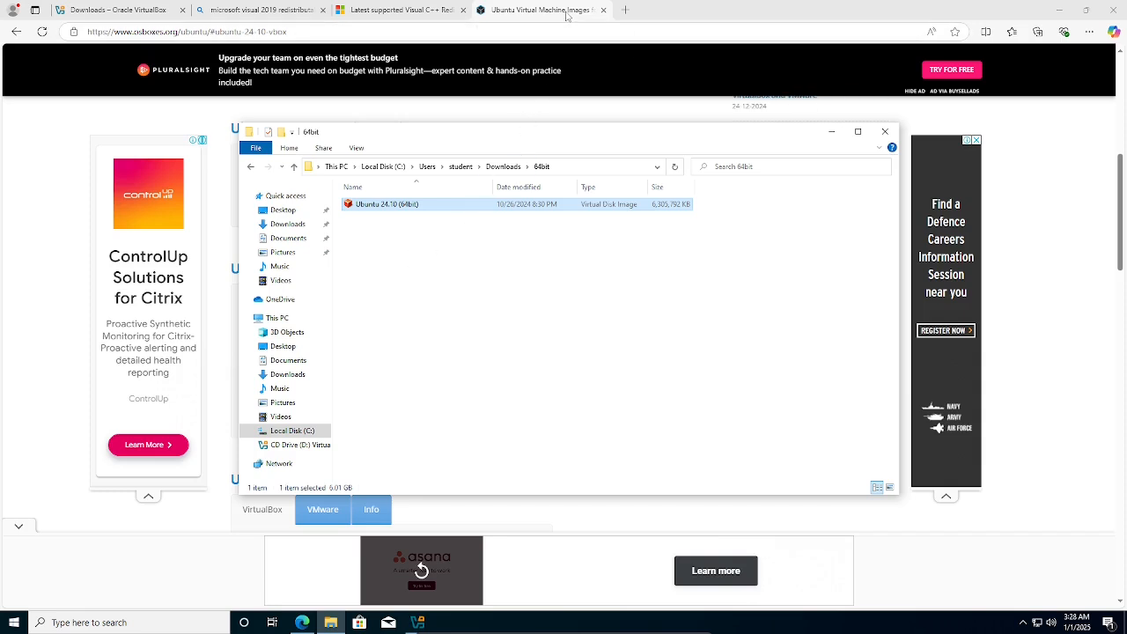
left_click(625, 10)
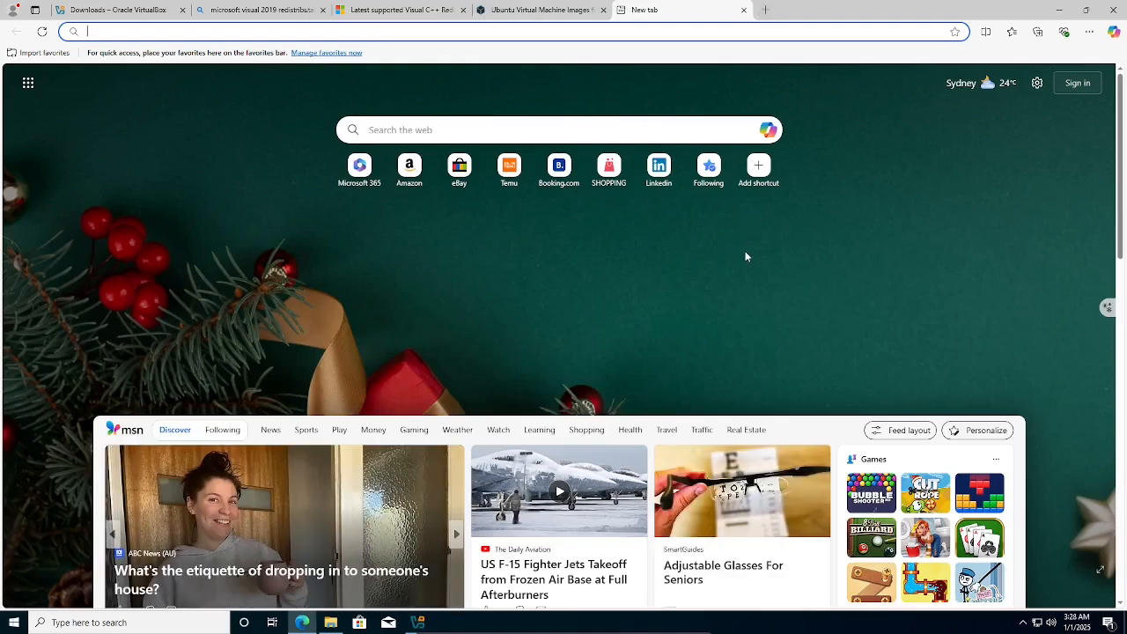
Search Bing for ubuntu, open the Get Ubuntu result, and accept cookies on ubuntu.com/download.
left_click(448, 35)
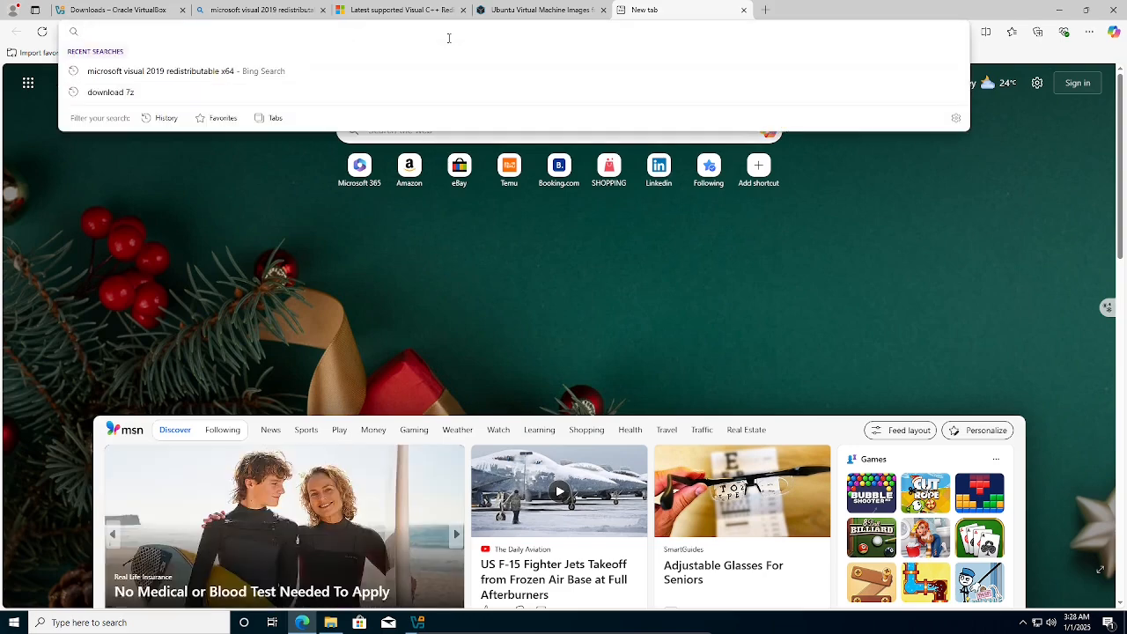
type("ubuntu")
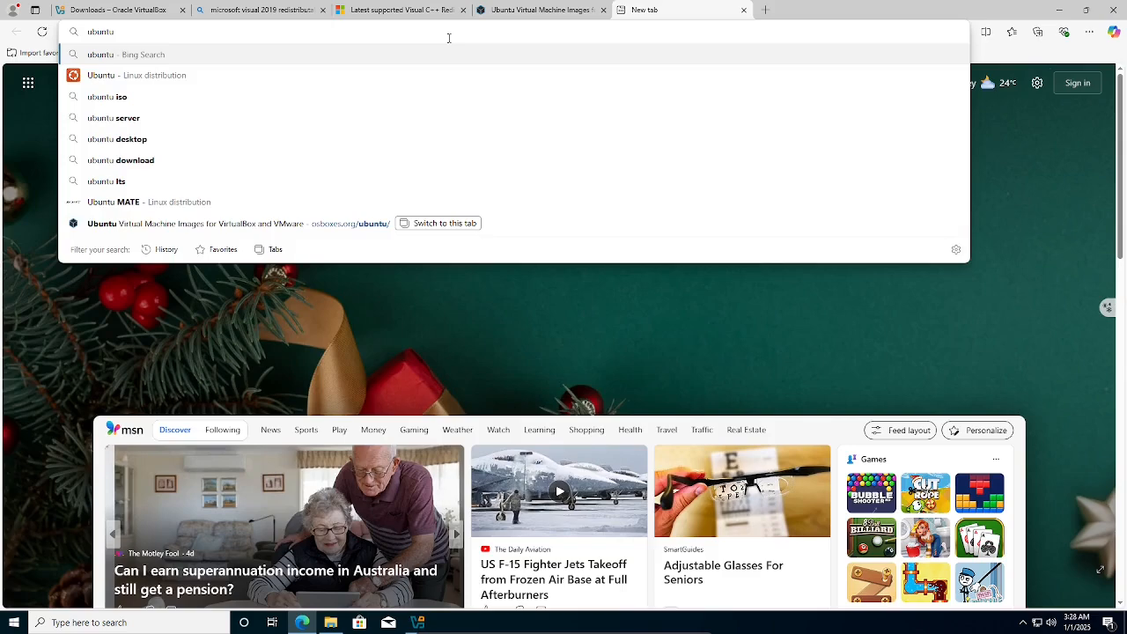
key("Return")
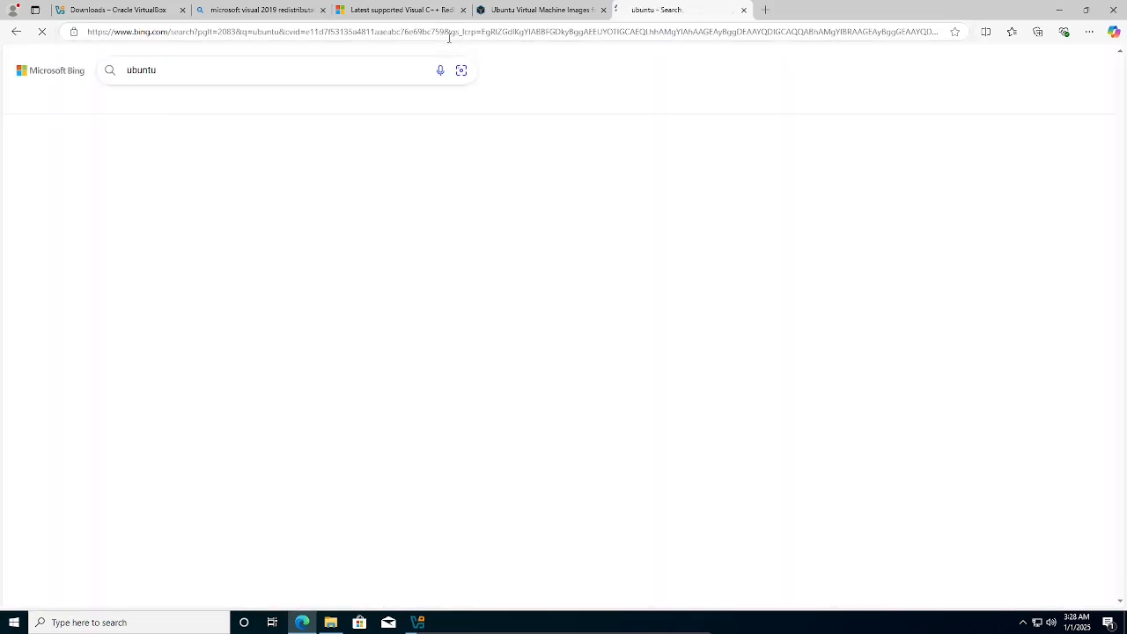
left_click(176, 217)
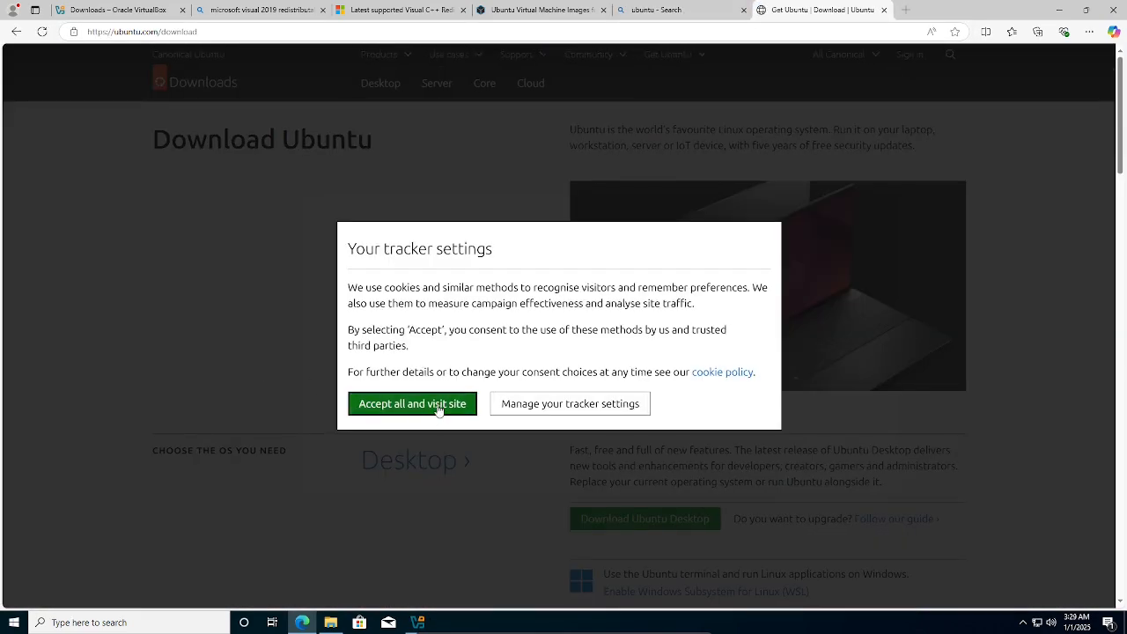
left_click(440, 409)
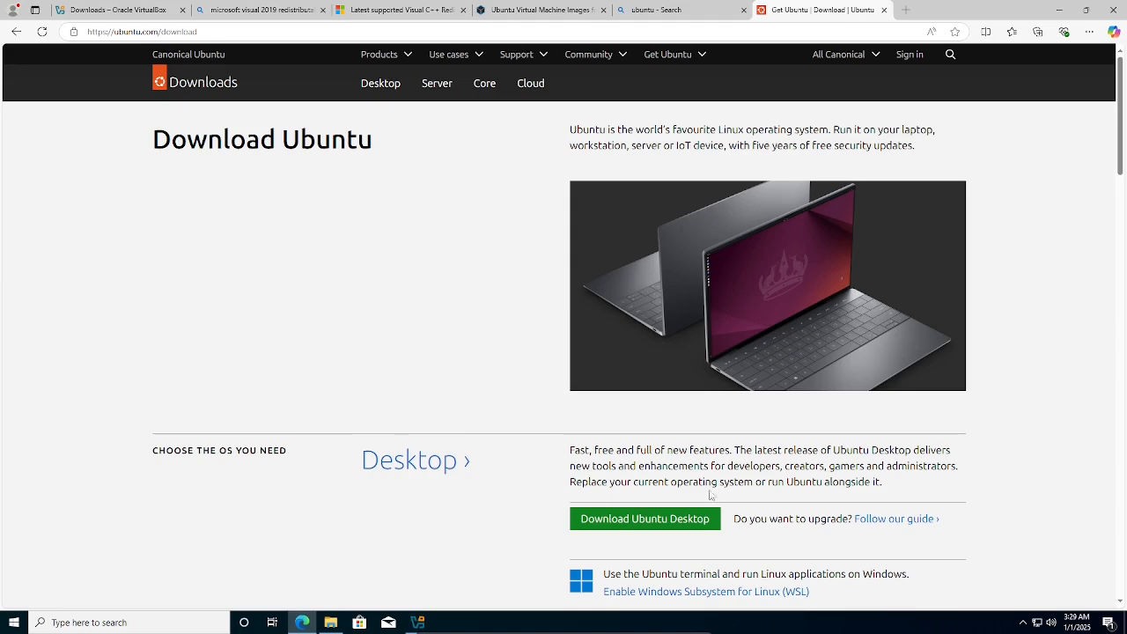
scroll(581, 366, "down", 4)
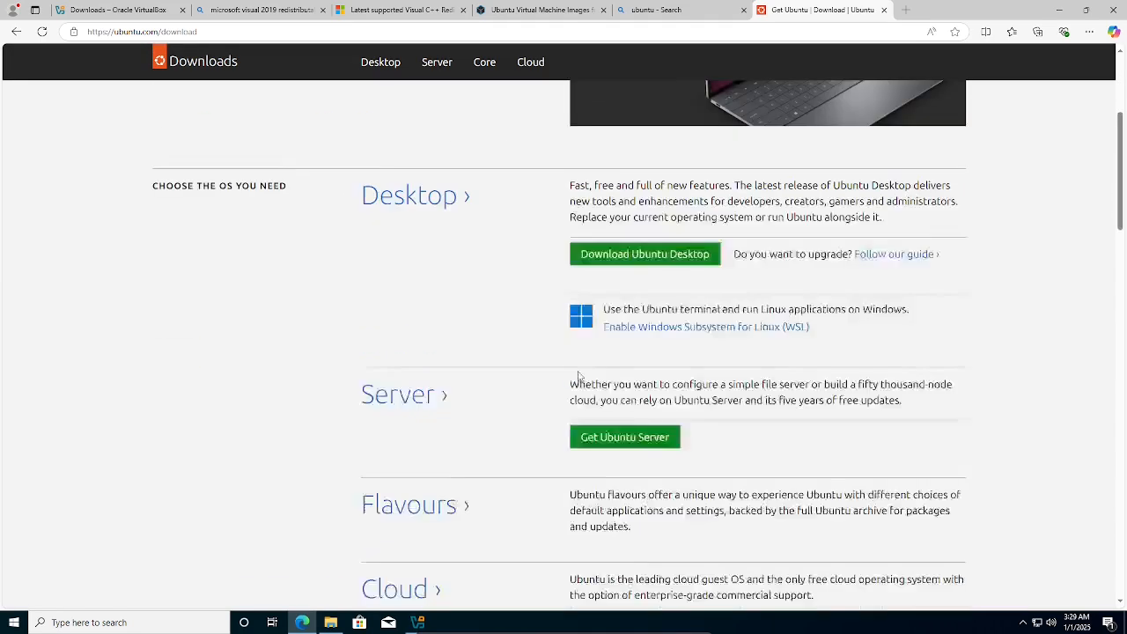
scroll(357, 181, "up", 2)
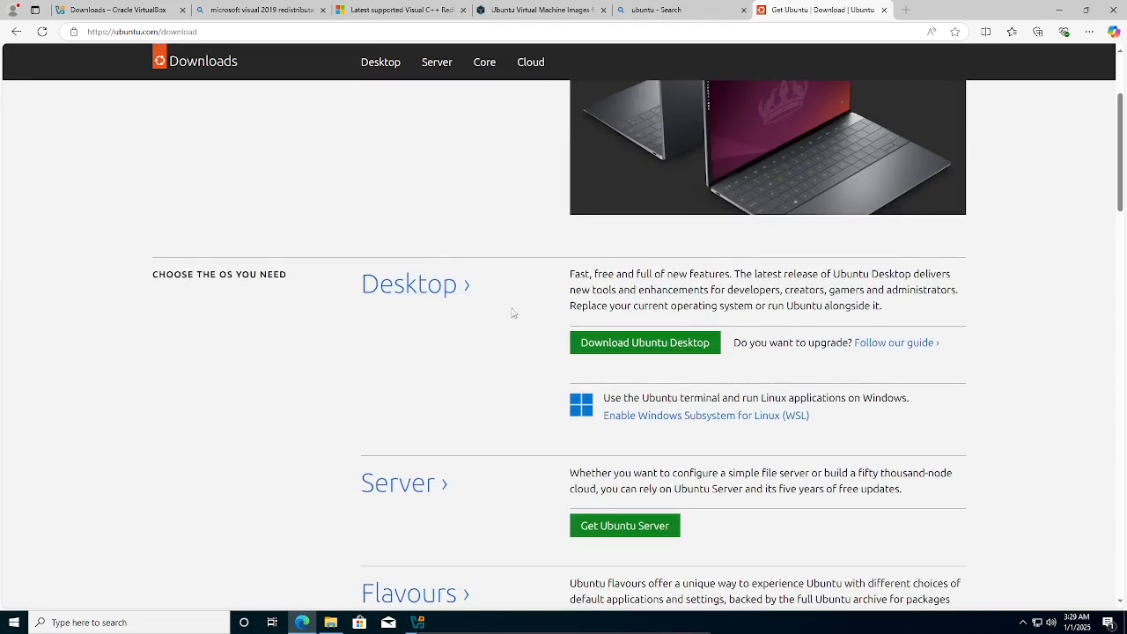
Open Download Ubuntu Desktop, check the VirtualBox and 7z2409-x64 installers in Downloads, then minimize Explorer.
left_click(673, 345)
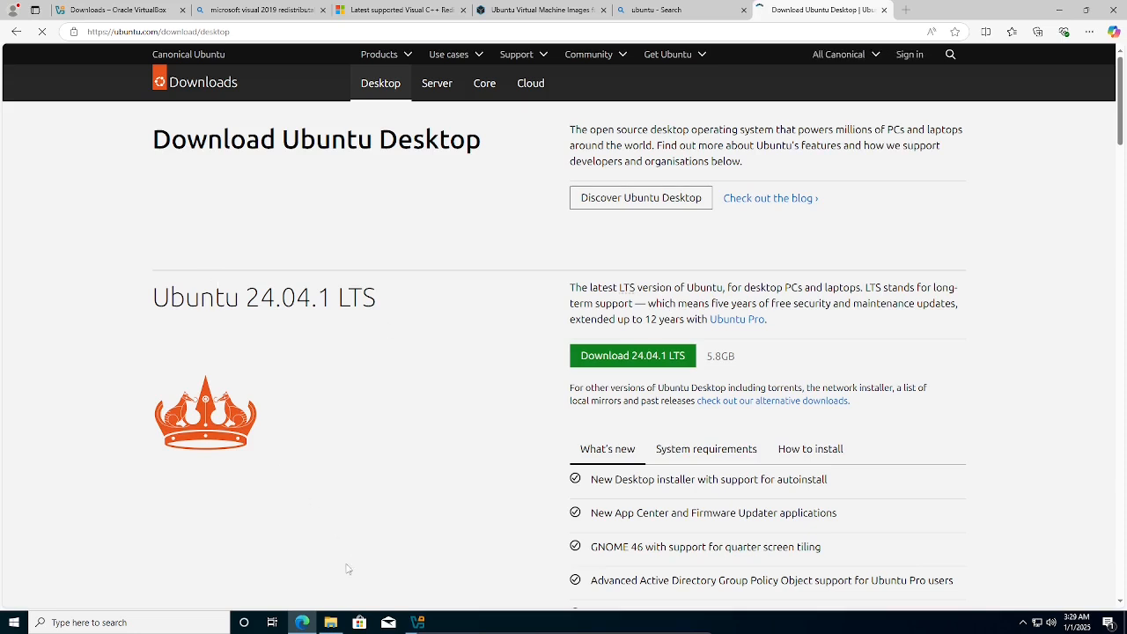
left_click(331, 622)
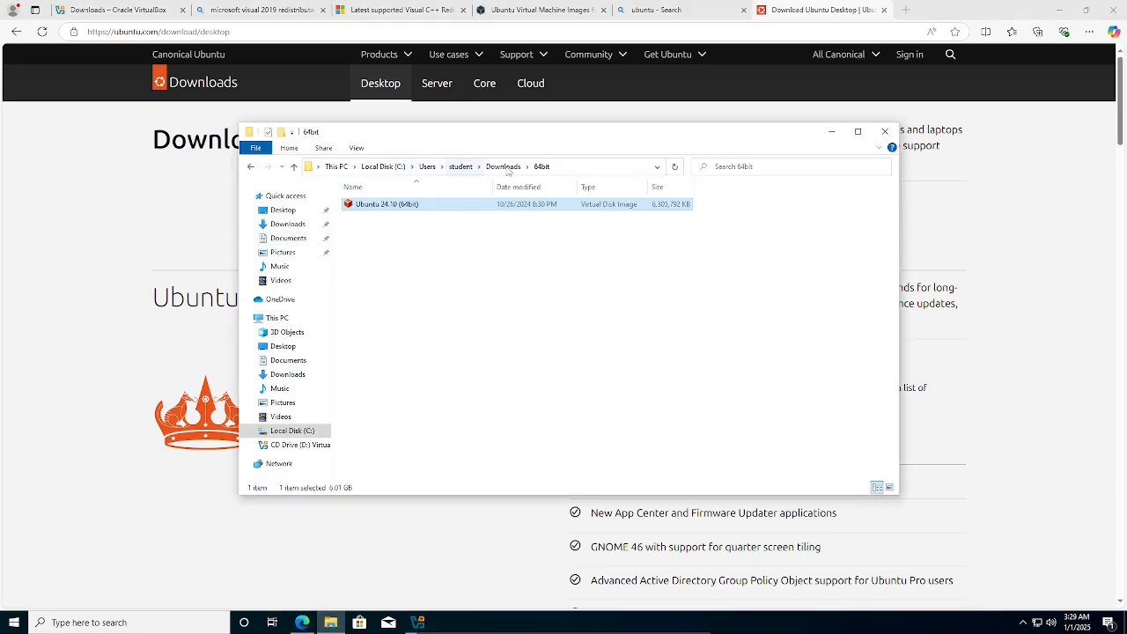
left_click(474, 167)
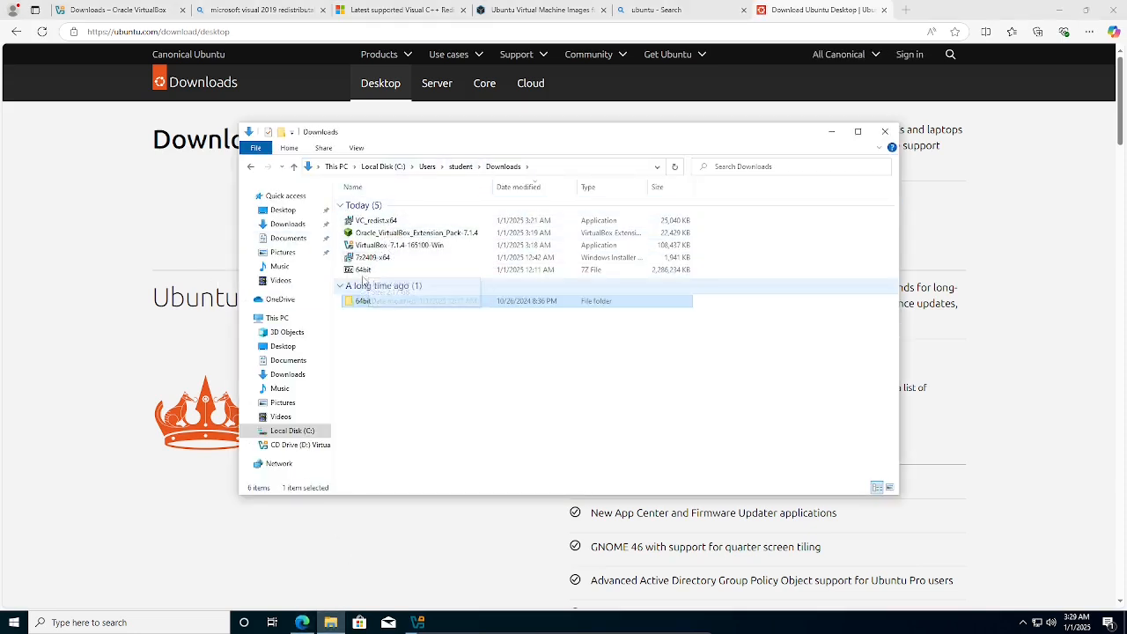
left_click(387, 246)
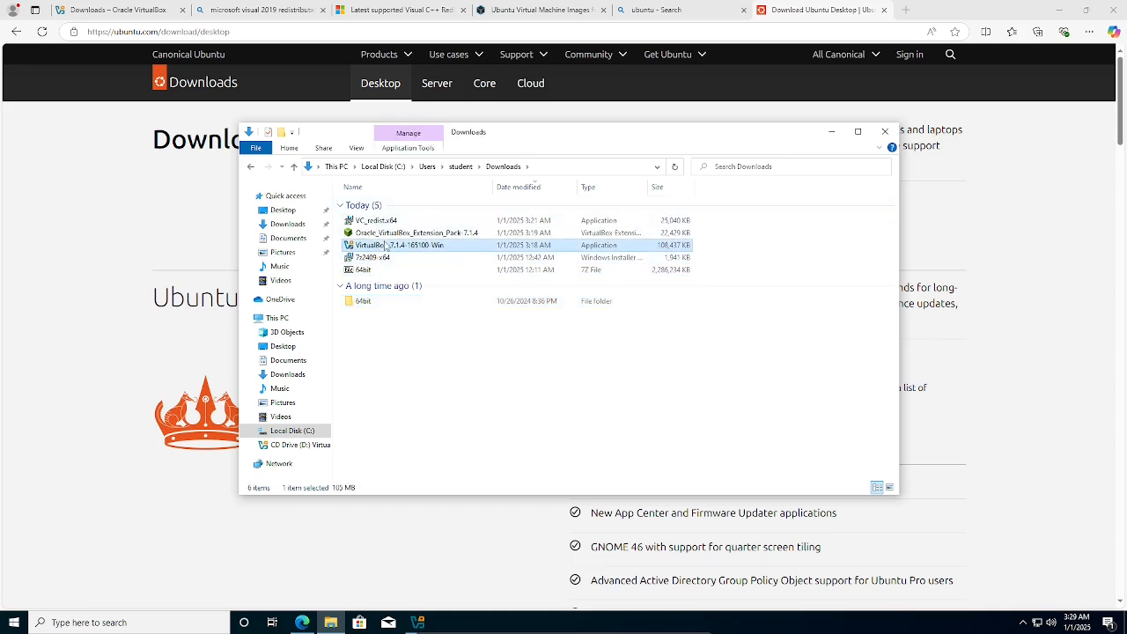
left_click(376, 259)
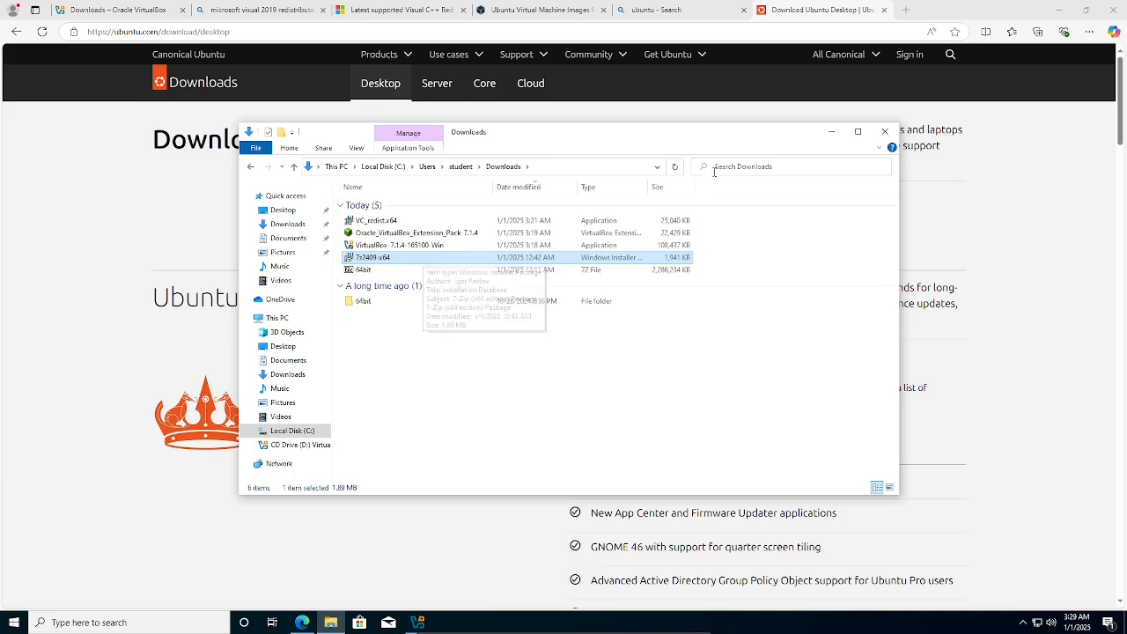
left_click(834, 132)
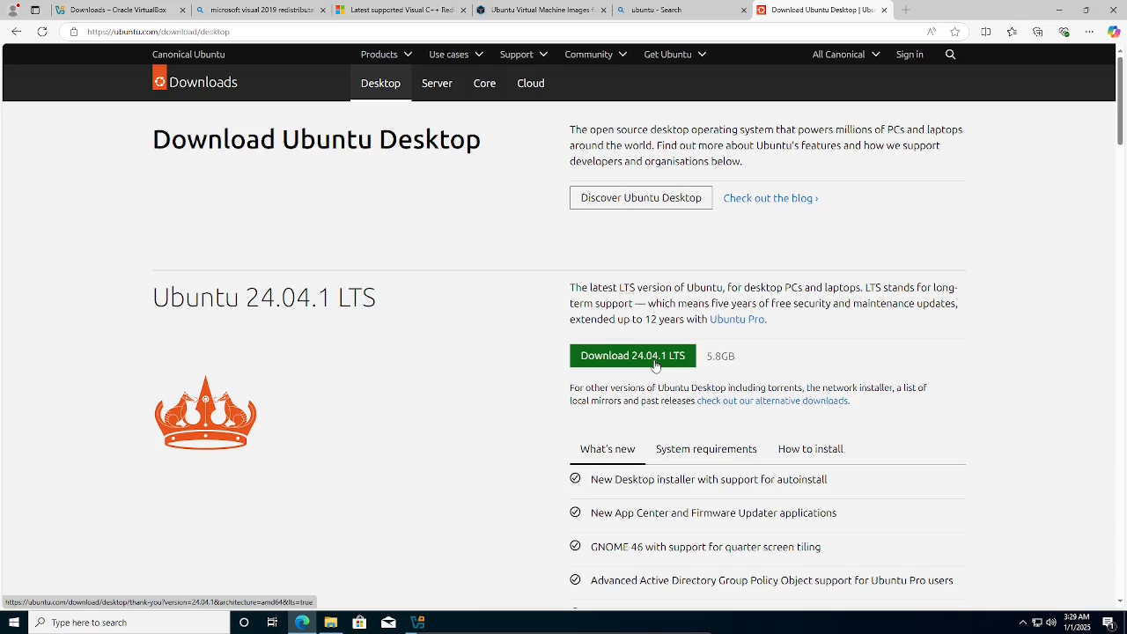
Download the Ubuntu 24.10 desktop ISO and show ubuntu-24.10-desktop-amd64.iso in its folder.
scroll(649, 239, "down", 1)
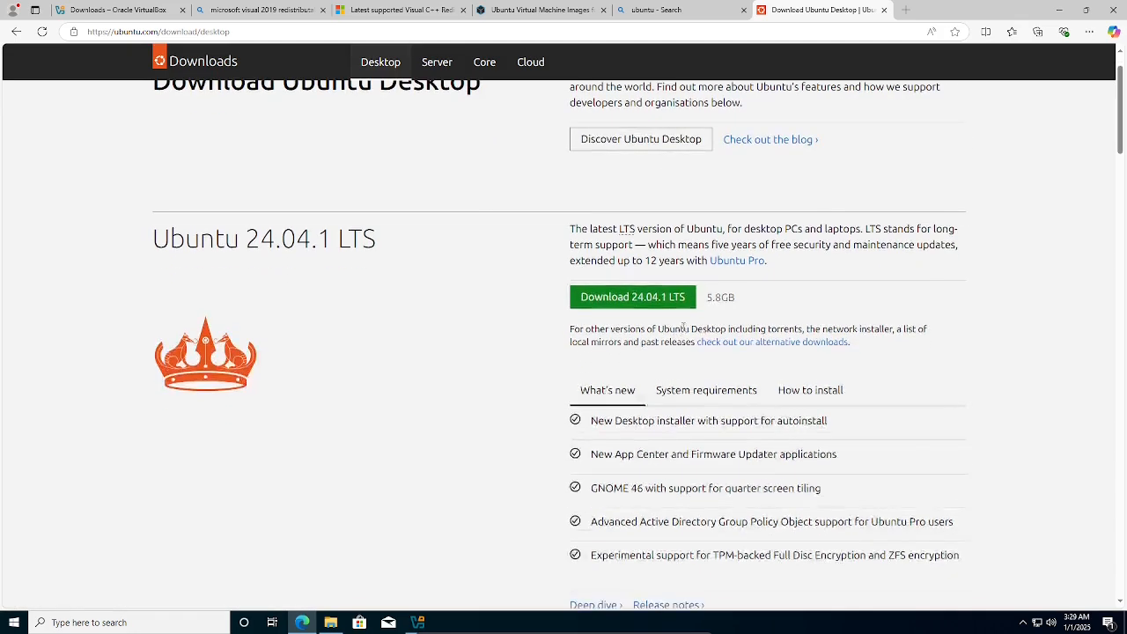
scroll(676, 355, "down", 4)
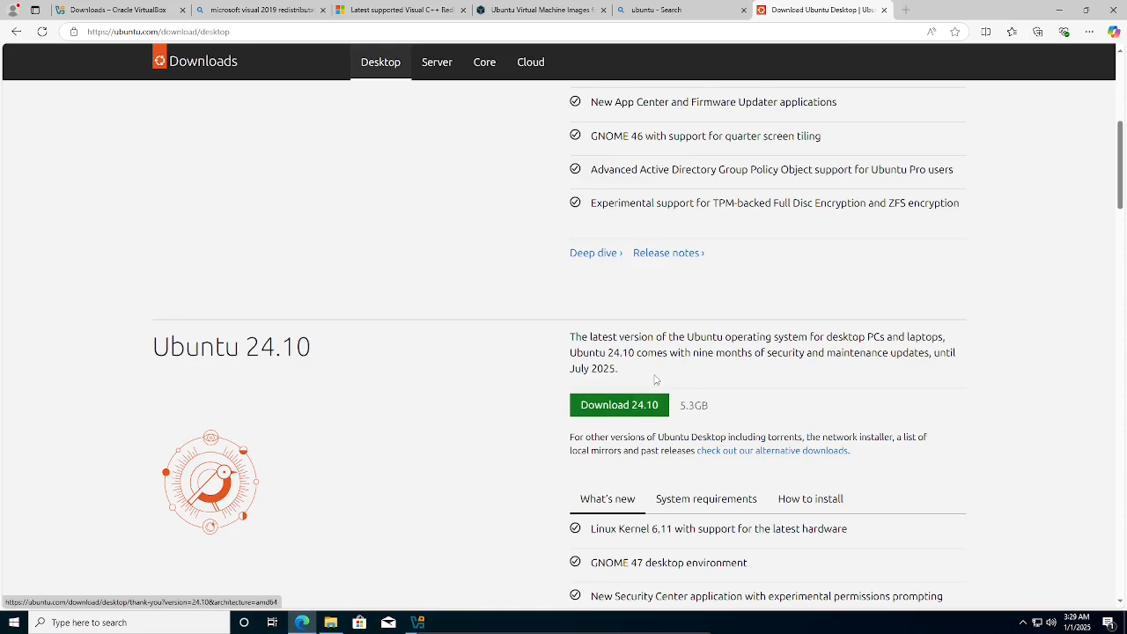
scroll(655, 379, "up", 4)
scroll(654, 379, "down", 5)
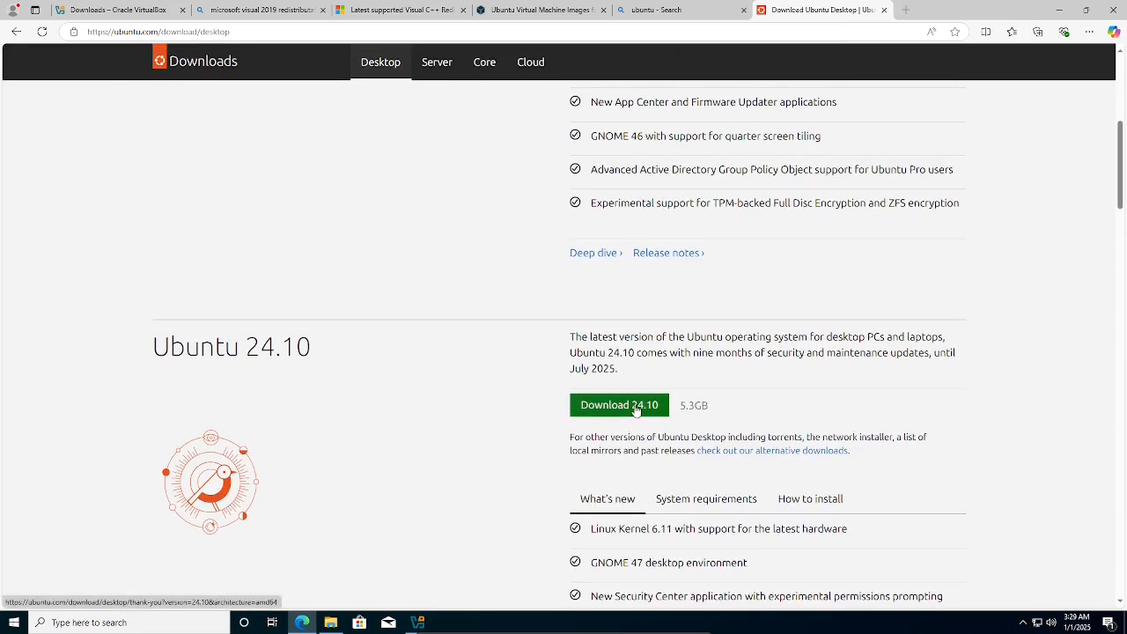
left_click(636, 409)
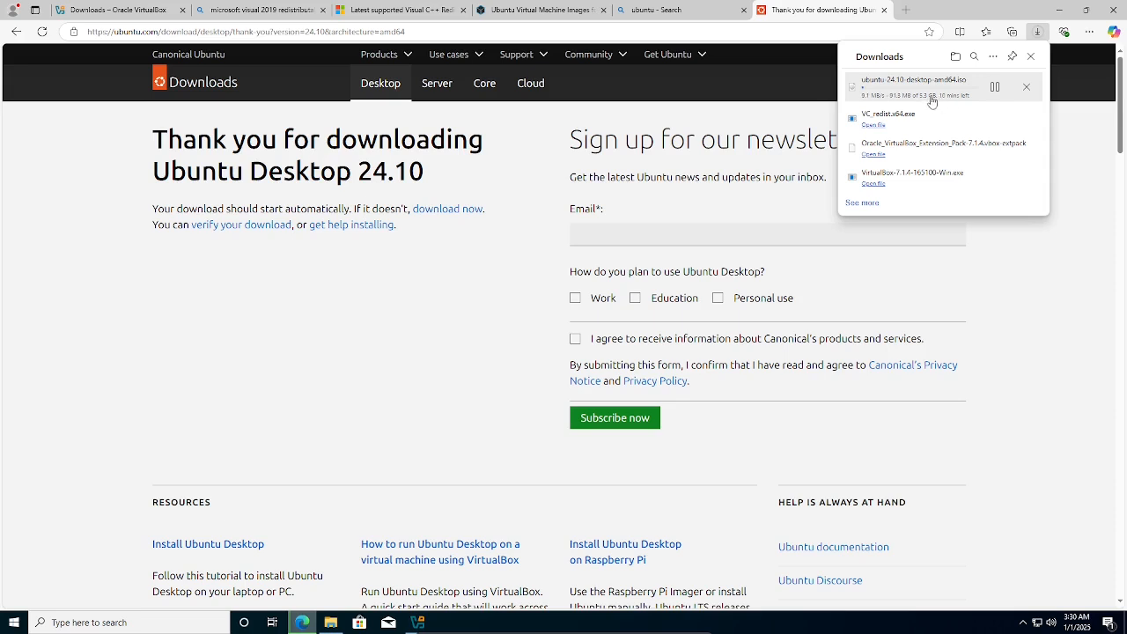
left_click(260, 335)
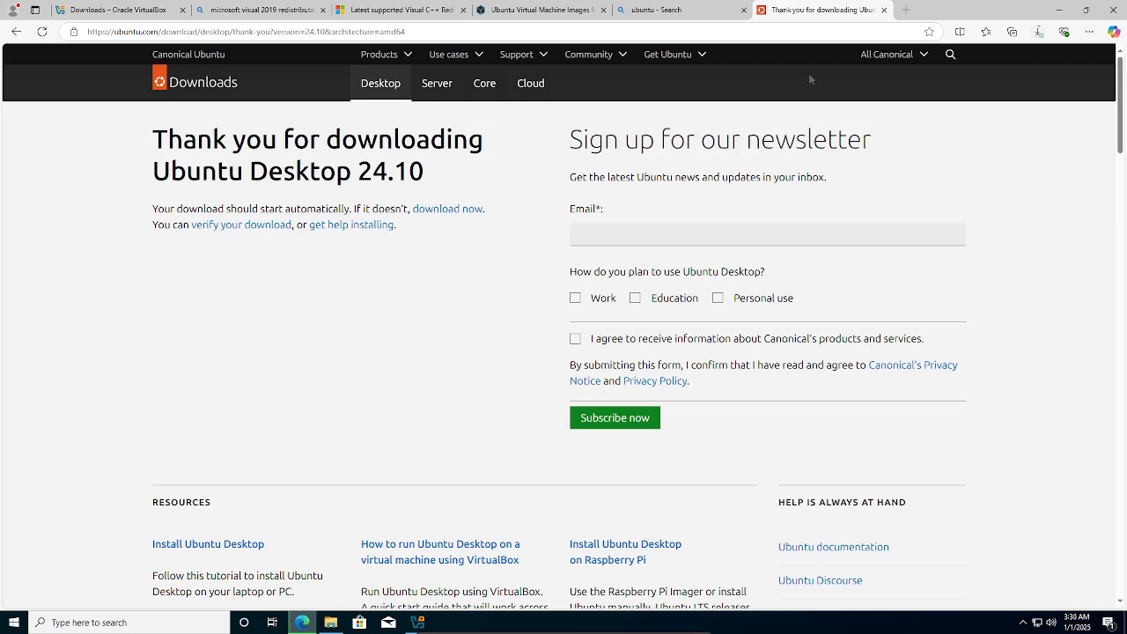
left_click(1038, 32)
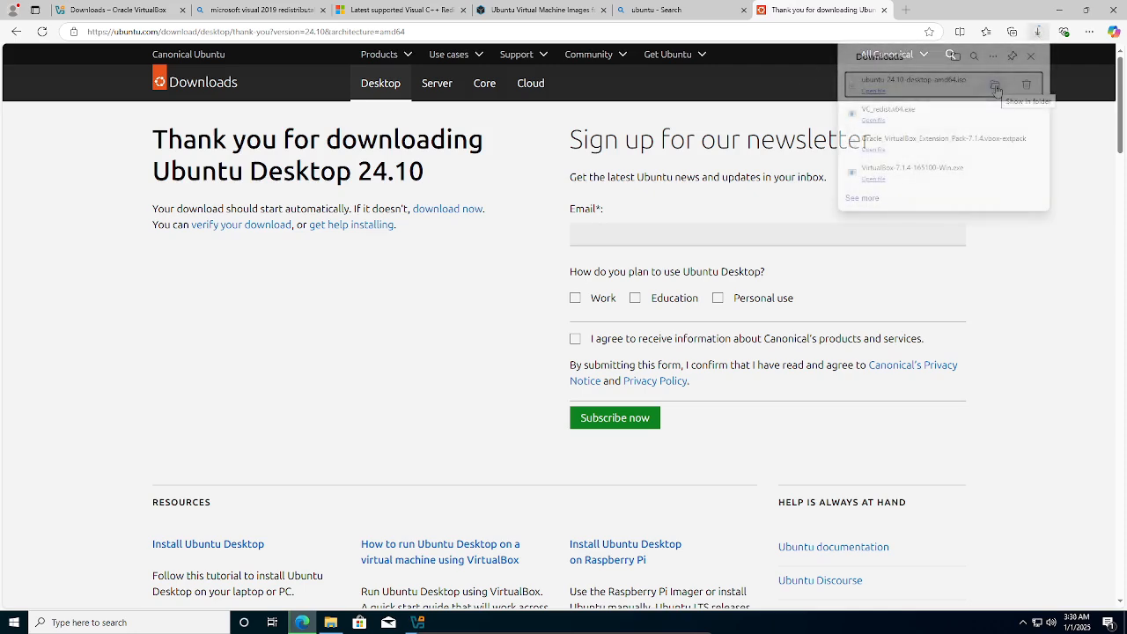
left_click(996, 91)
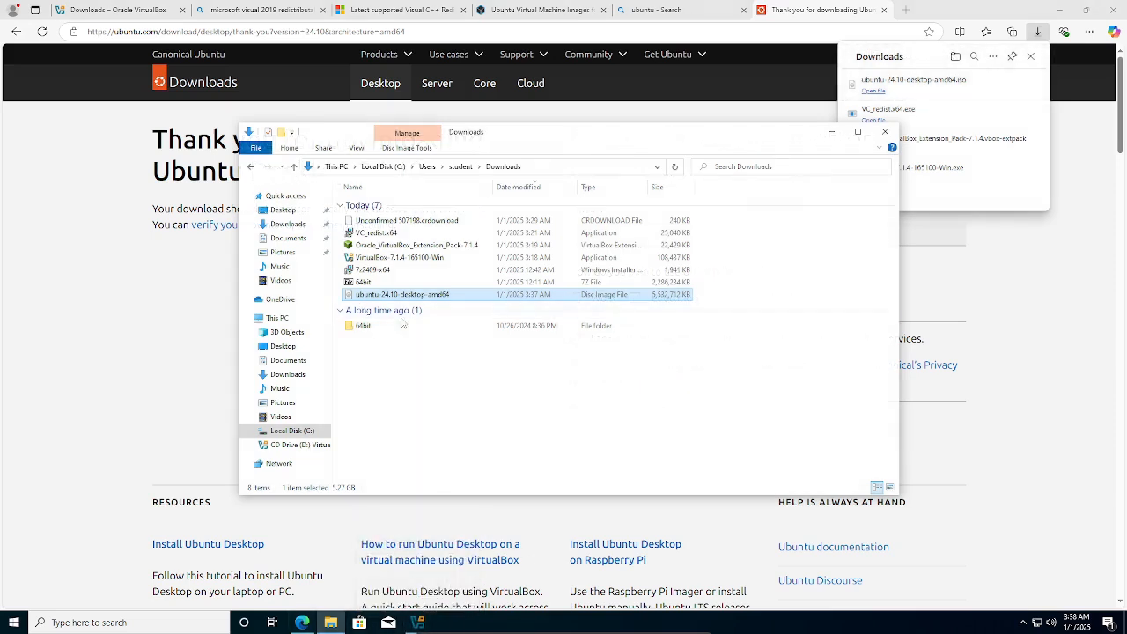
Bring VirtualBox Manager to the front from the taskbar.
left_click(417, 623)
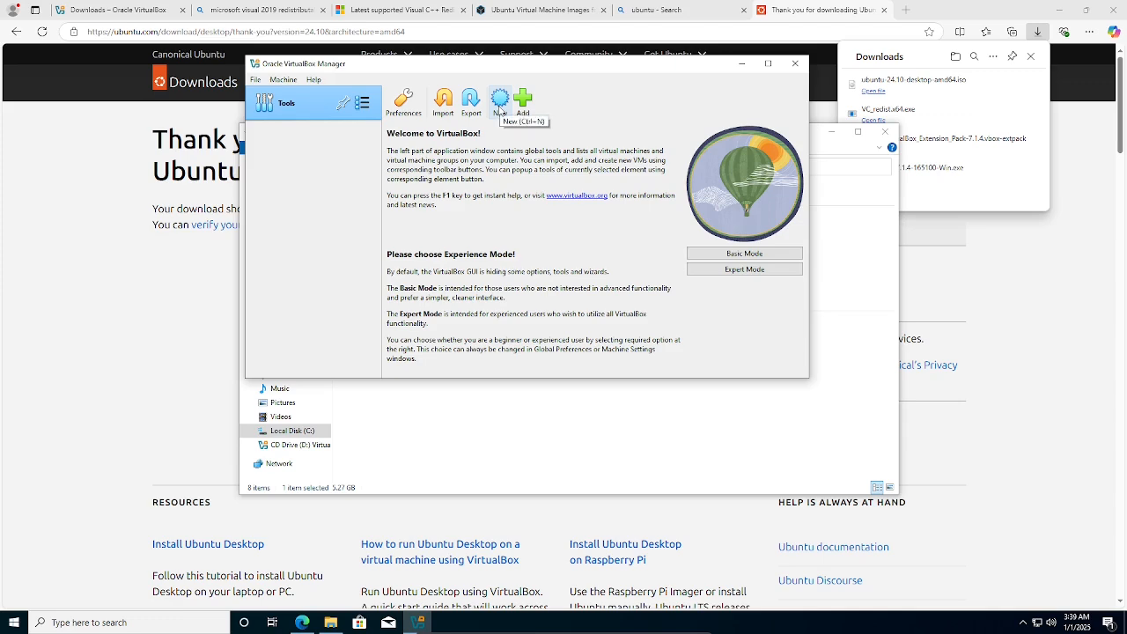
Start a new virtual machine named Ubuntu2410 and check the machine folder choices without changing them.
left_click(499, 107)
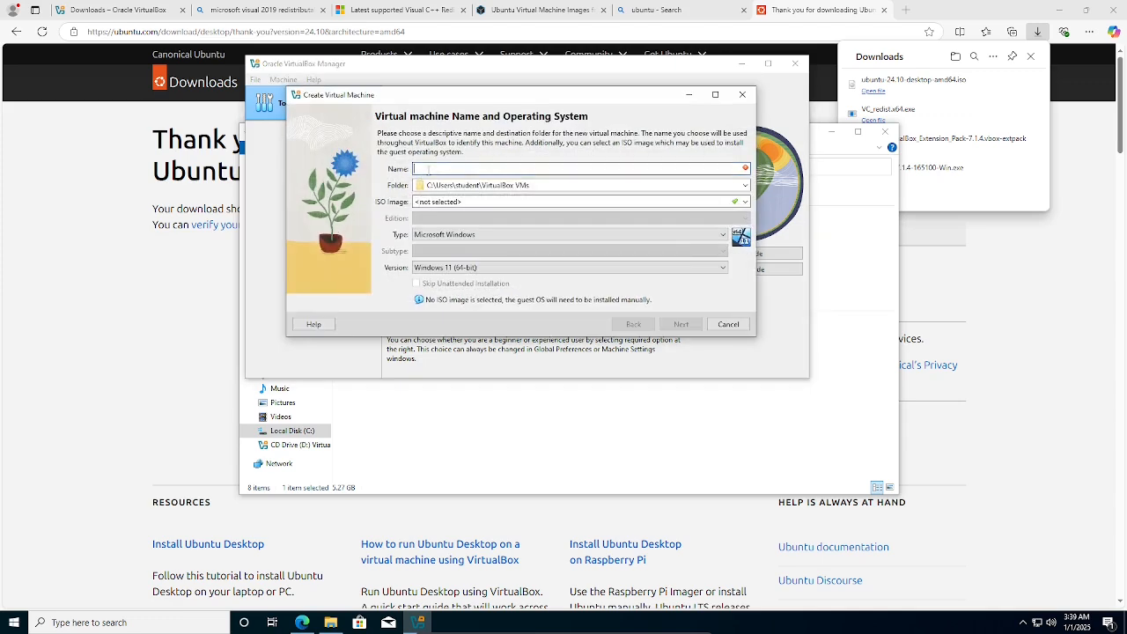
type("Ubuntu2410")
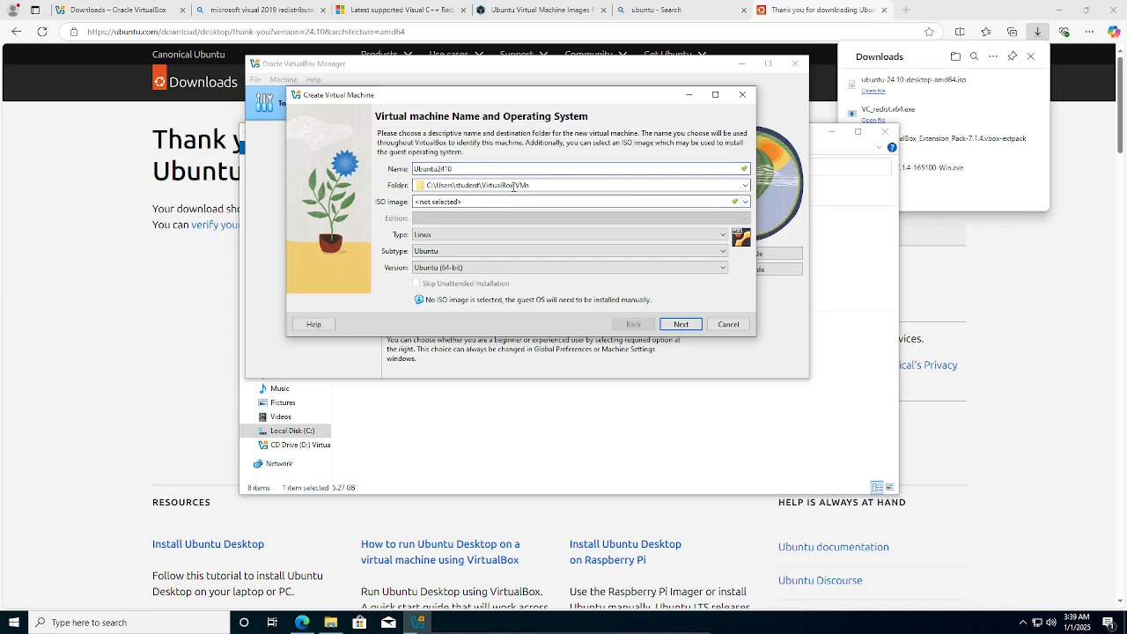
left_click(542, 186)
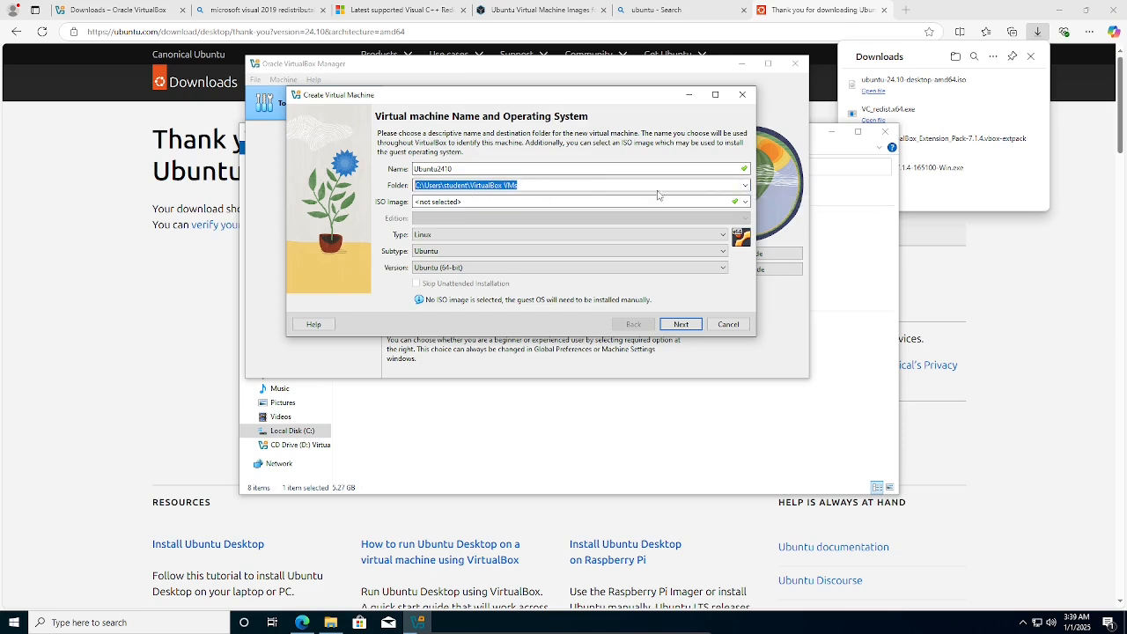
left_click(745, 186)
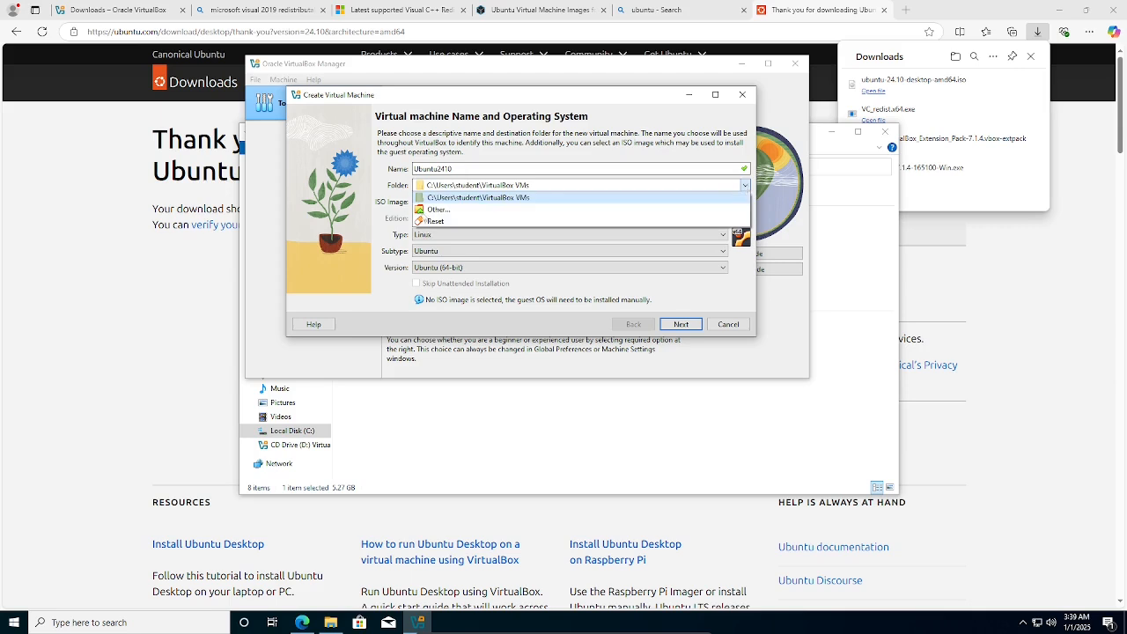
left_click(385, 209)
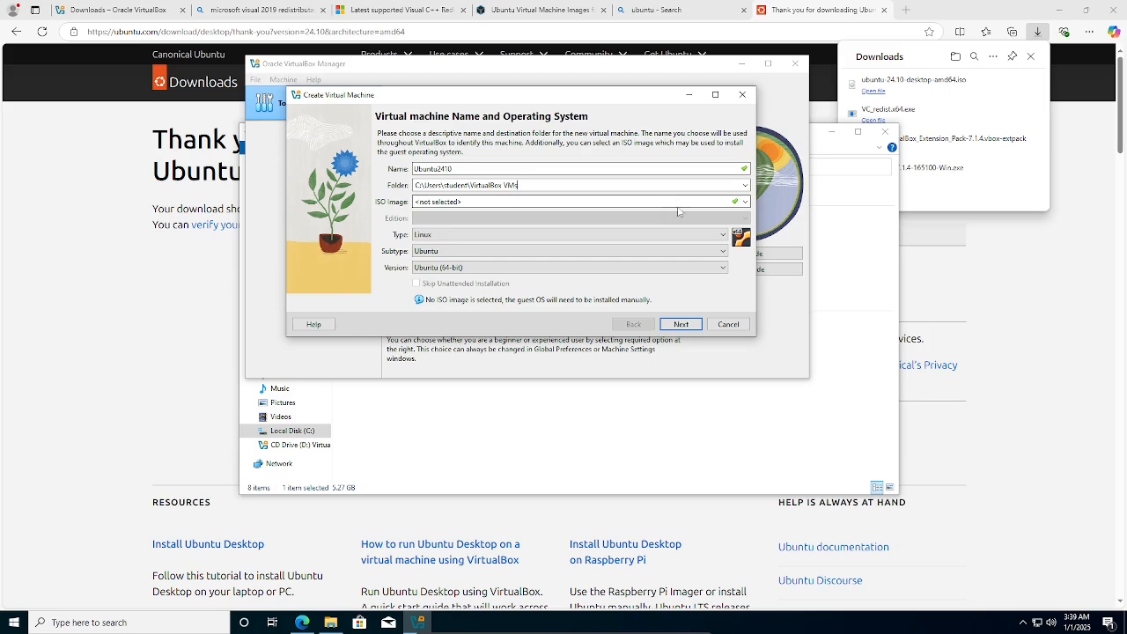
Browse for an ISO image, then cancel both the file dialog and the wizard.
left_click(506, 202)
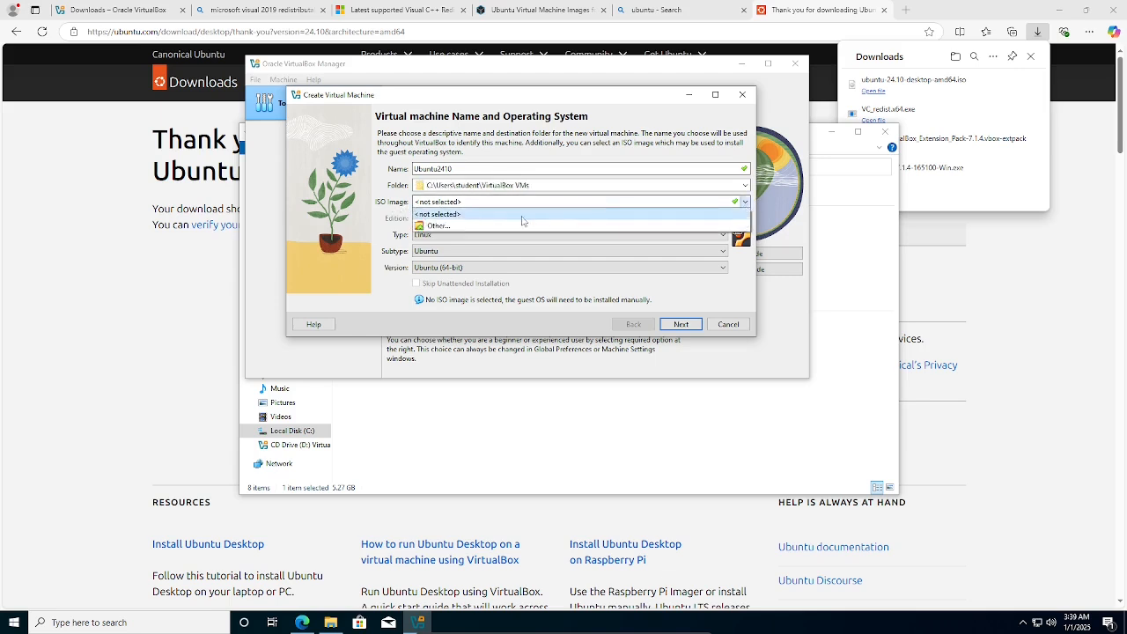
left_click(482, 229)
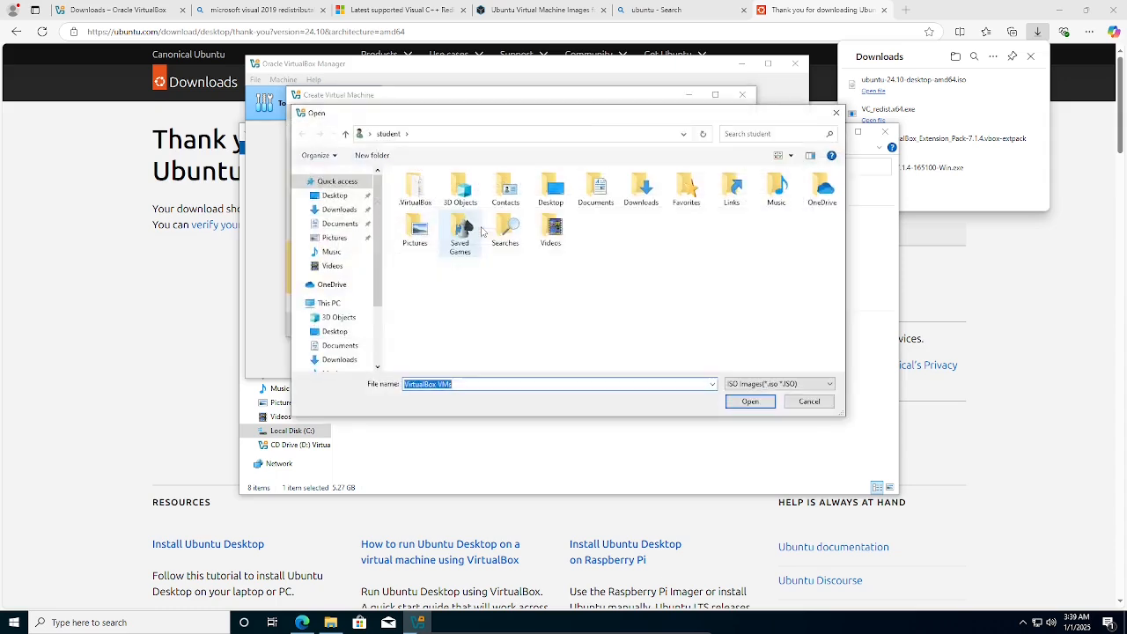
left_click(809, 402)
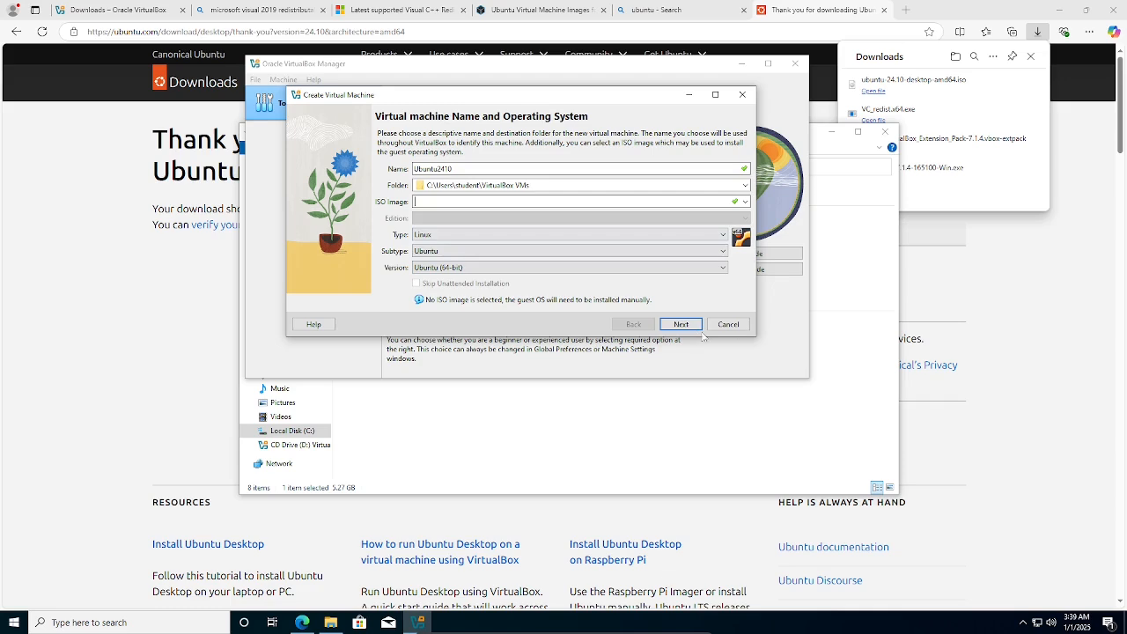
left_click(728, 325)
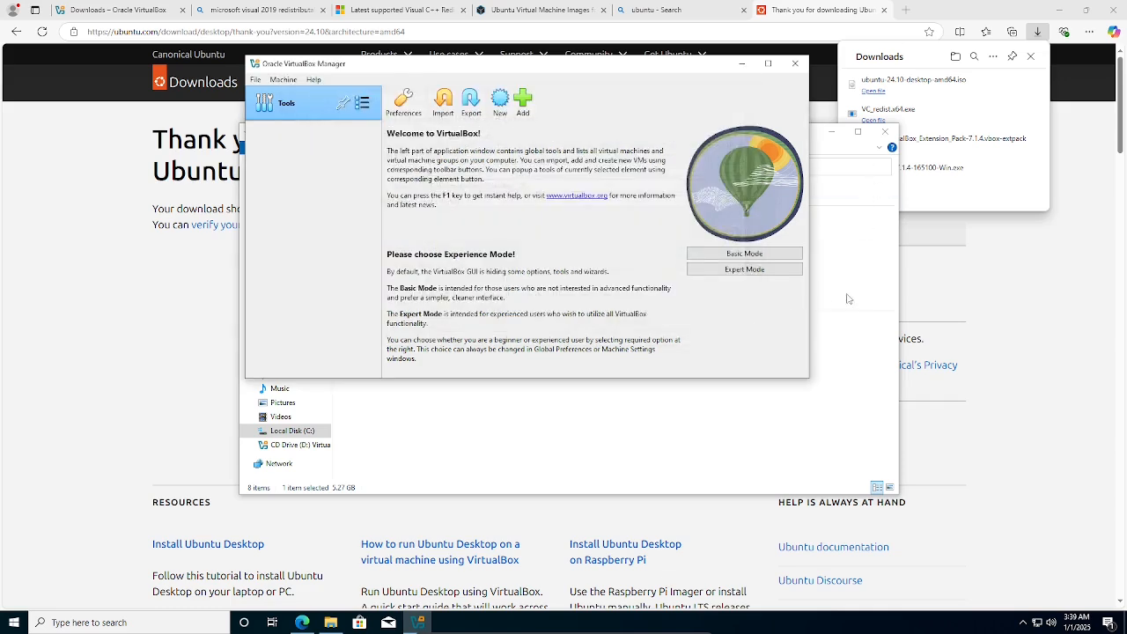
Cut the Ubuntu 24.10 ISO from the Downloads folder.
left_click(823, 435)
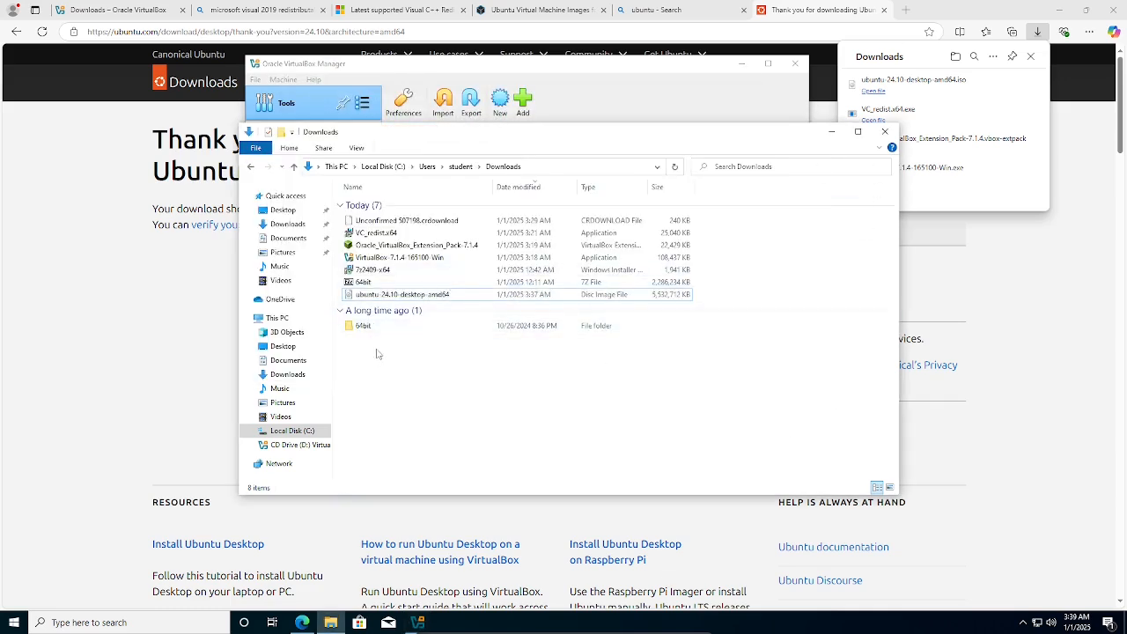
left_click(371, 297)
right_click(370, 300)
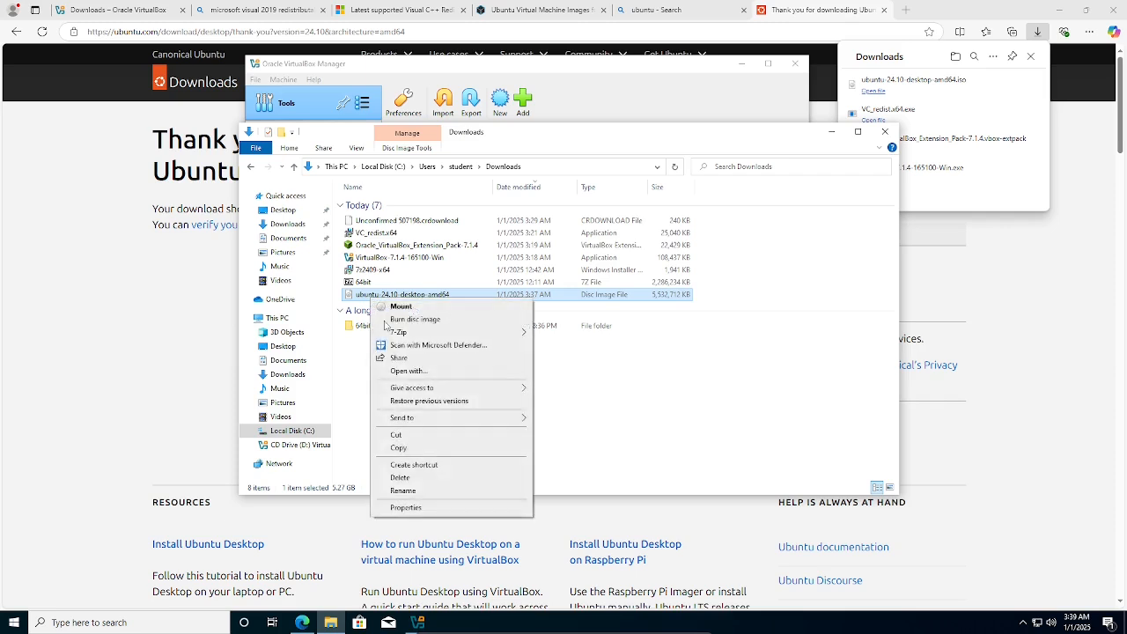
left_click(417, 438)
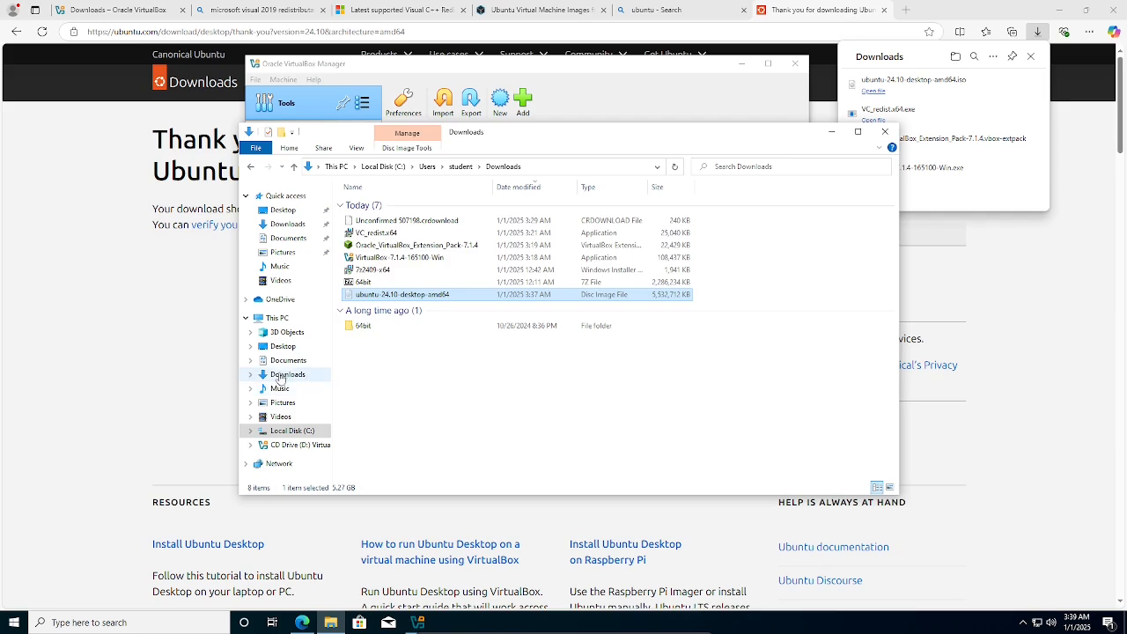
Create a new folder named OSes inside Documents.
left_click(282, 361)
right_click(374, 265)
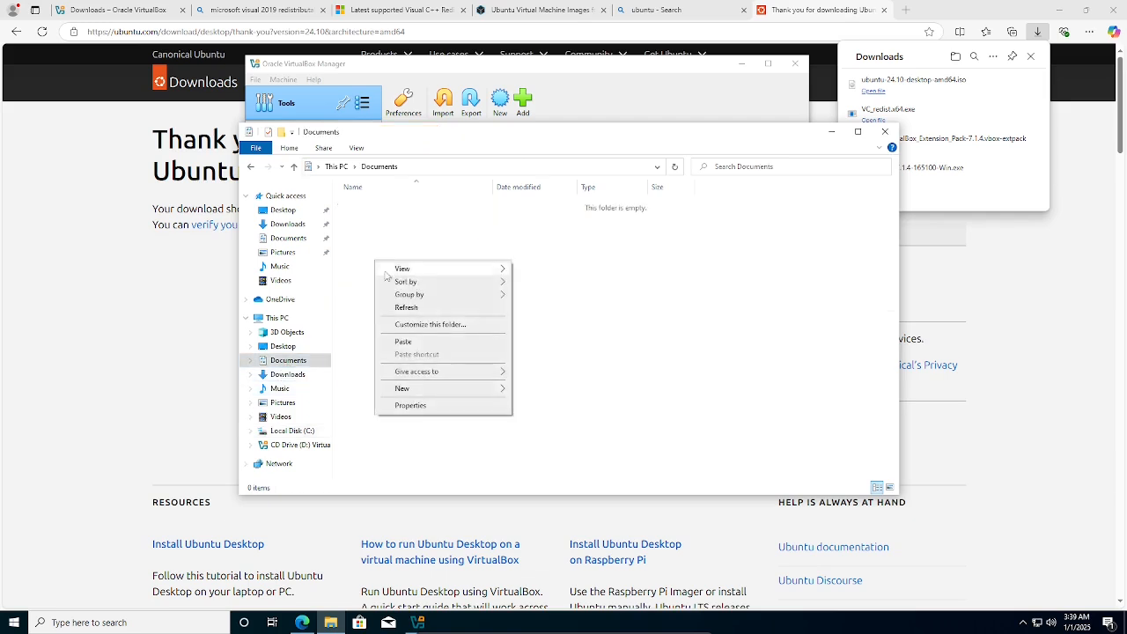
mouse_move(441, 392)
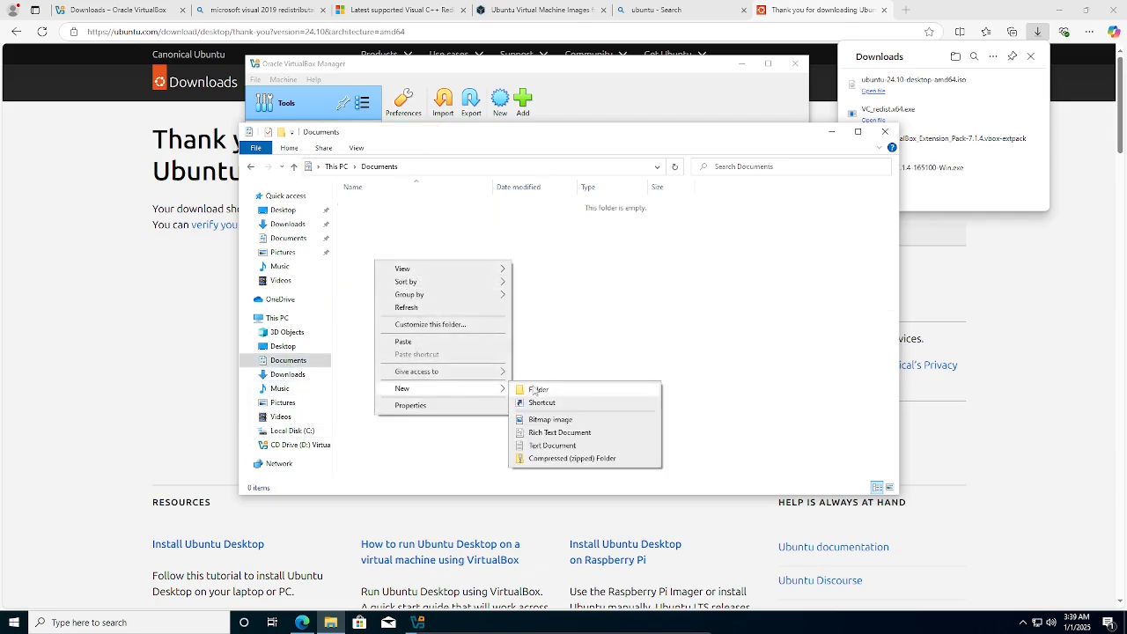
left_click(539, 388)
key("BackSpace")
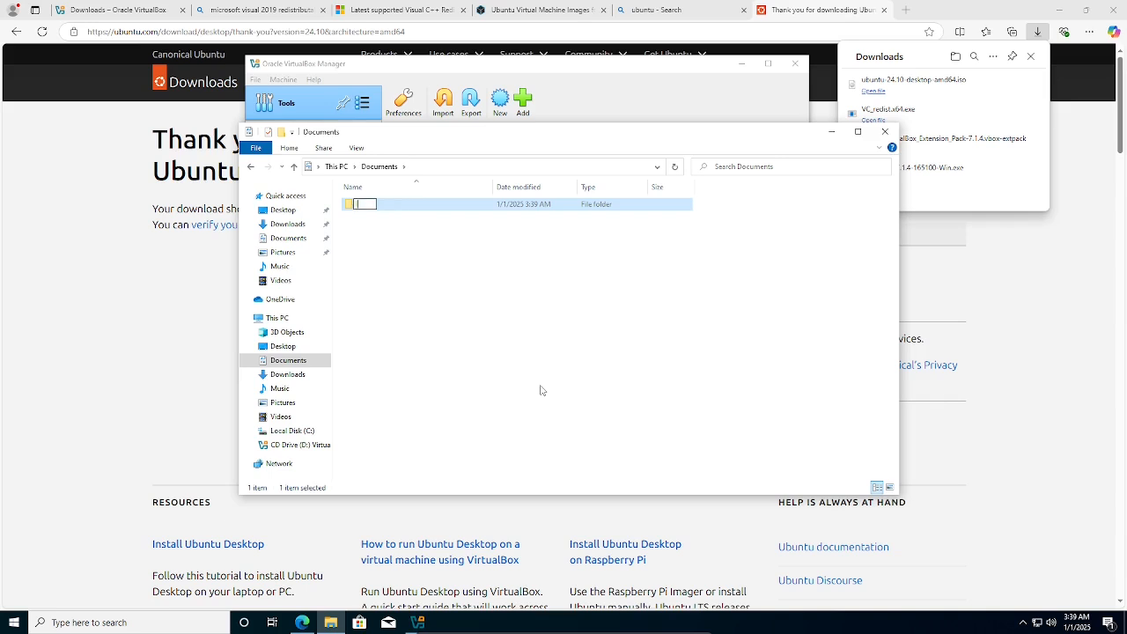
type("ISO")
key("BackSpace")
key("BackSpace")
key("BackSpace")
type("OSes")
key("Return")
Paste the ISO into the OSes folder, then return to VirtualBox Manager.
double_click(353, 211)
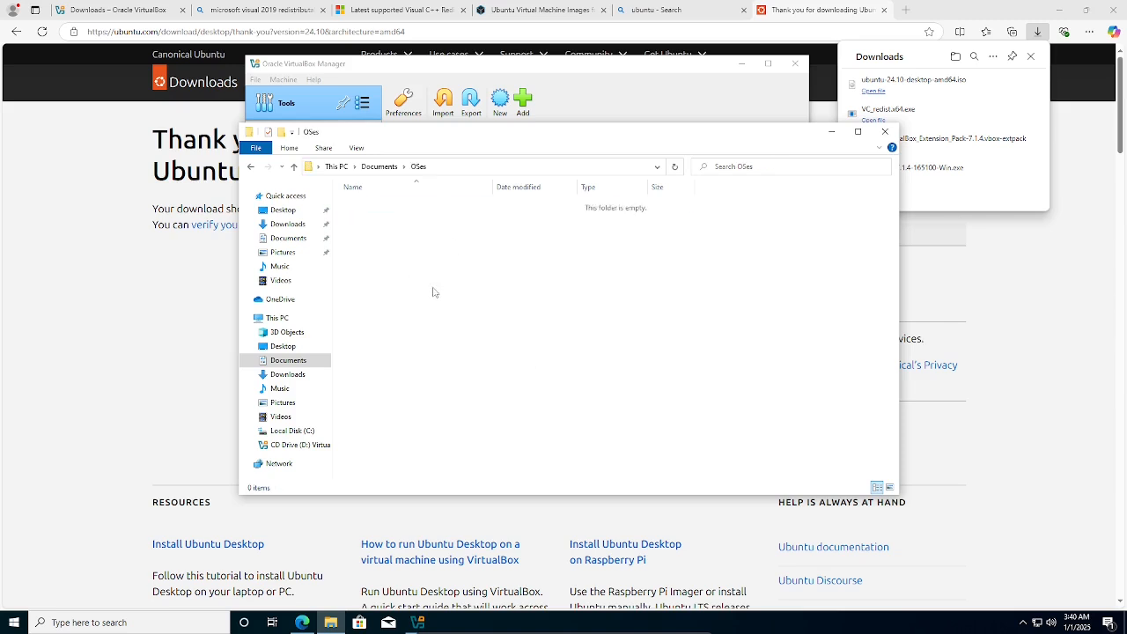
key("ctrl+v")
left_click(465, 285)
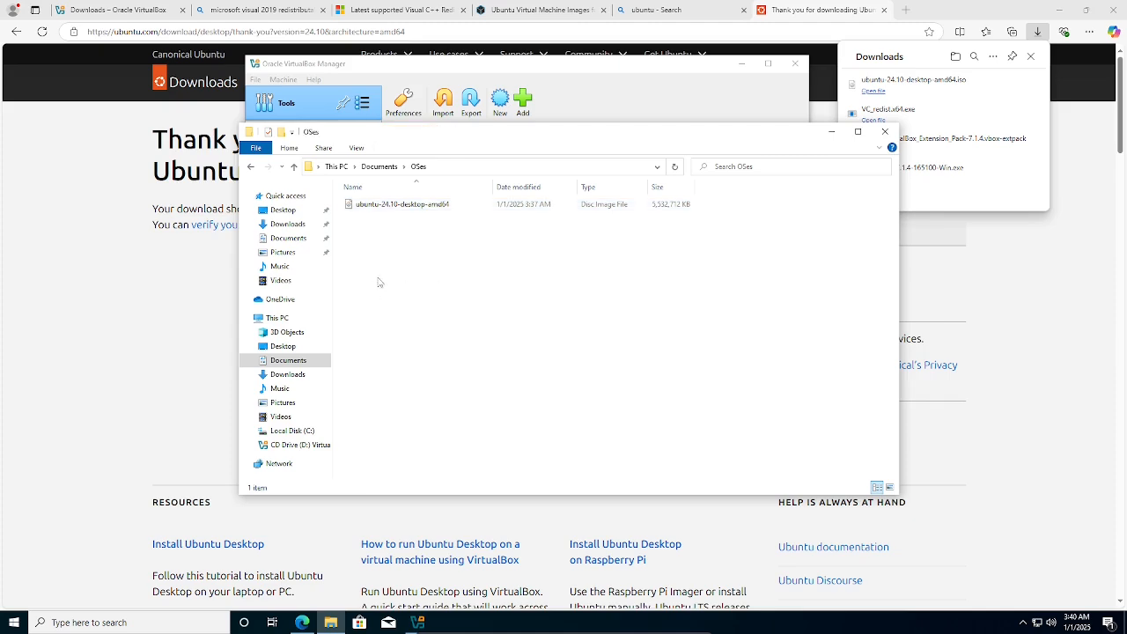
left_click(640, 109)
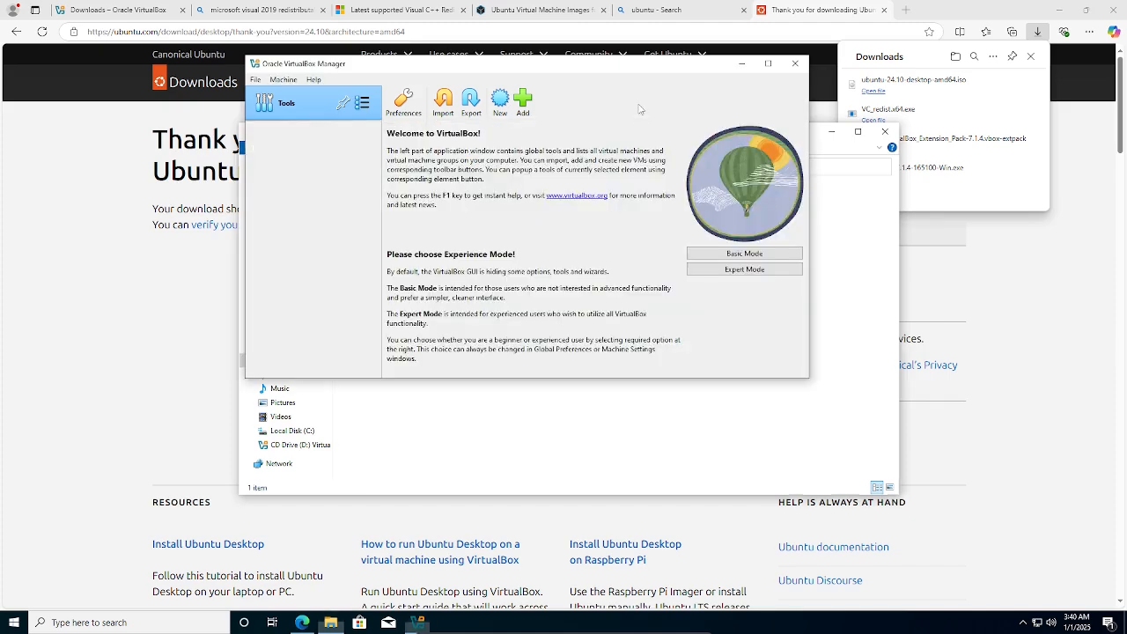
Start a new VM named Ubuntu2410 using the ubuntu-24.10-desktop-amd64 ISO from Documents\OSes.
left_click(495, 109)
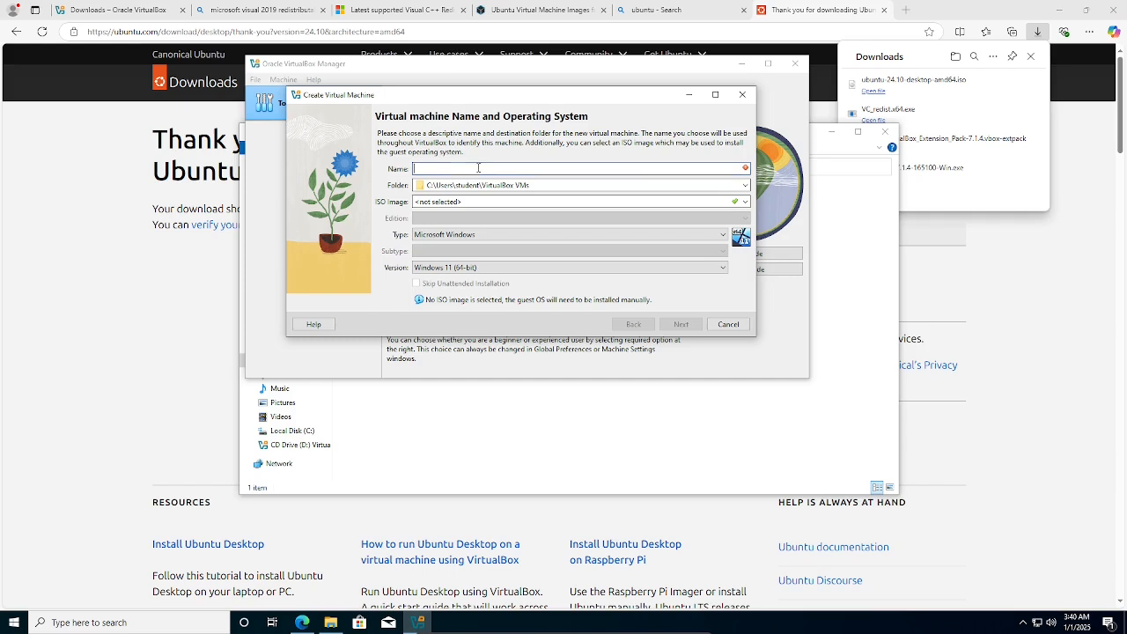
type("Ubuntu2410")
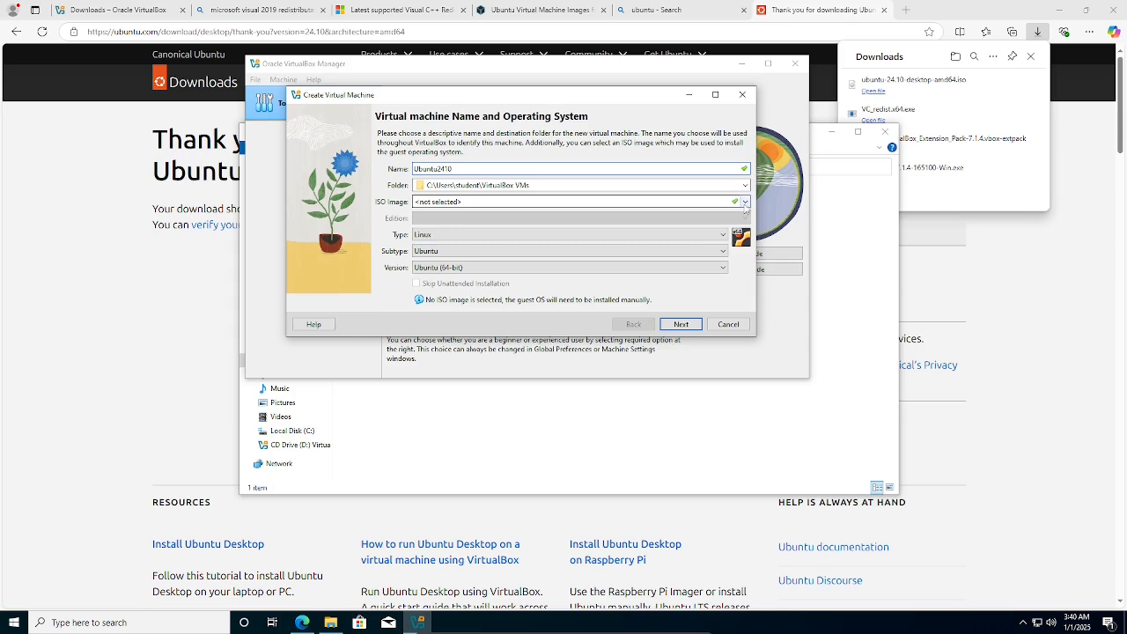
left_click(745, 203)
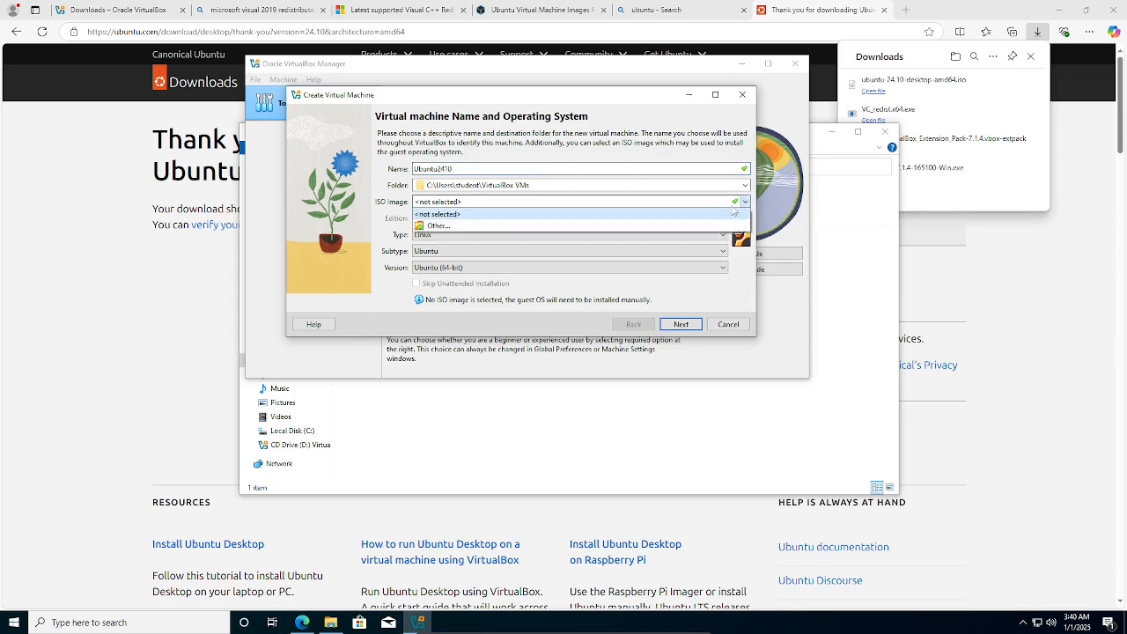
left_click(512, 229)
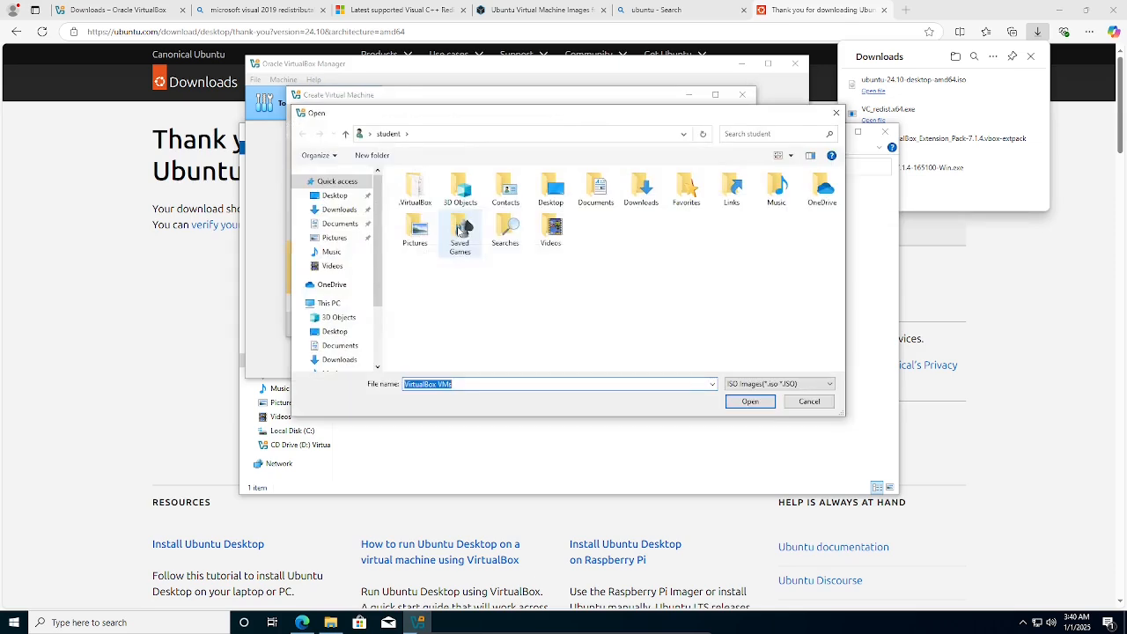
left_click(339, 224)
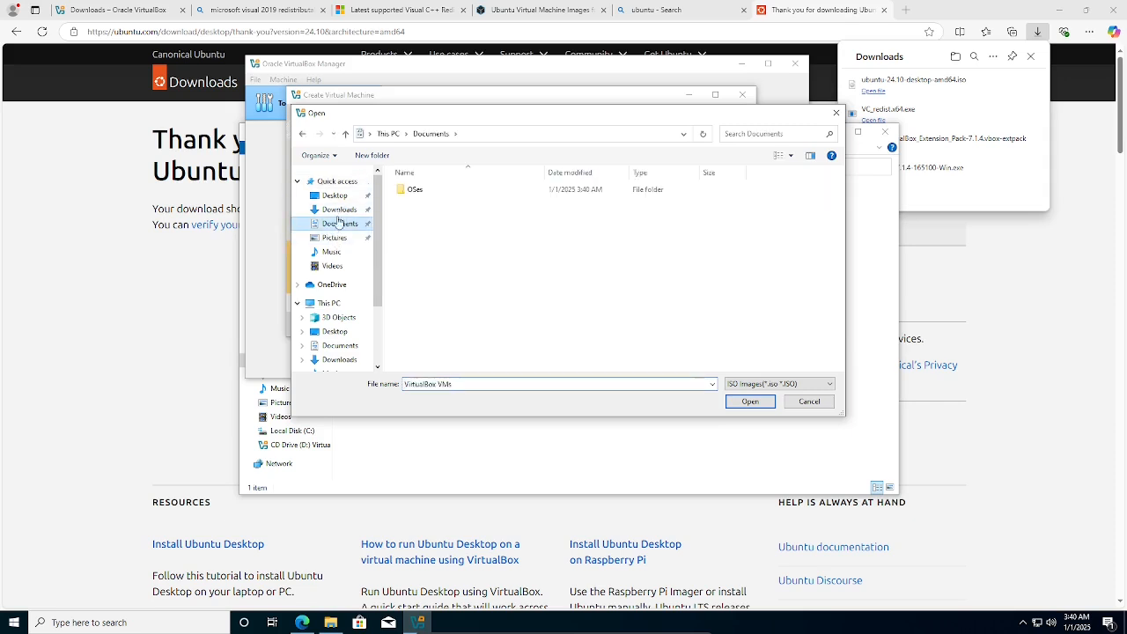
double_click(418, 190)
left_click(446, 191)
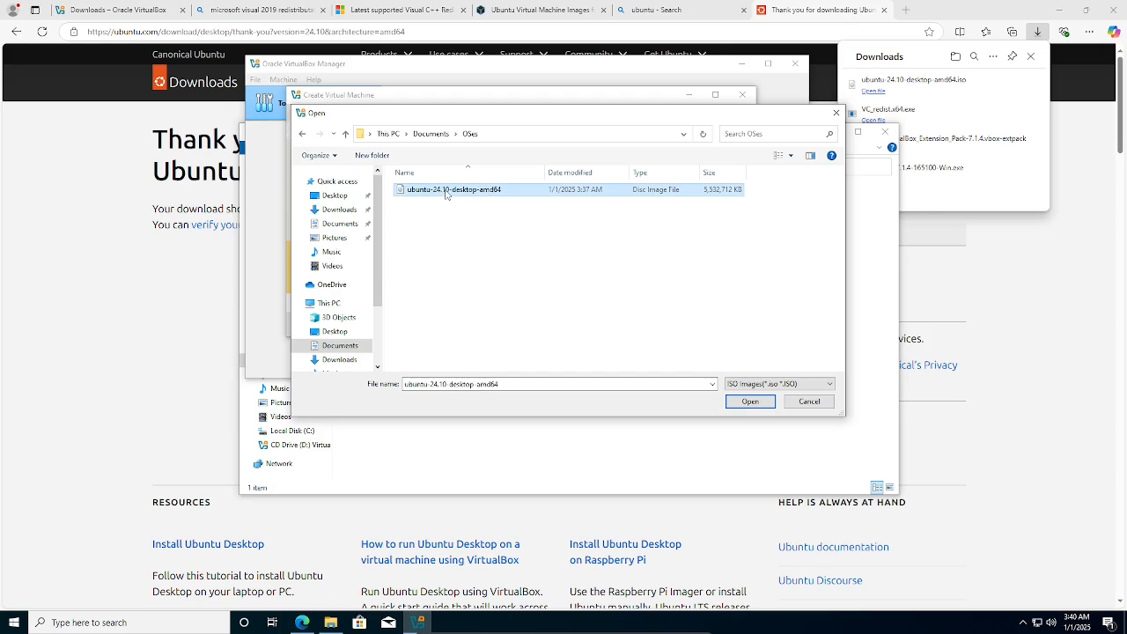
left_click(750, 402)
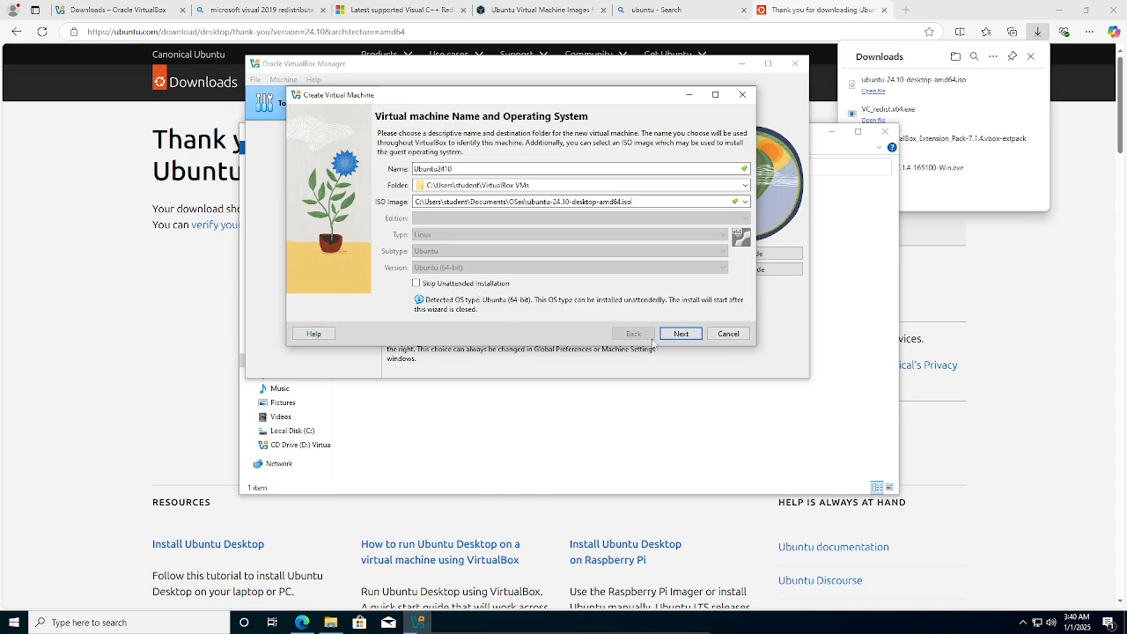
Enter a custom username, a password, and the repeated password for the unattended install.
left_click(680, 335)
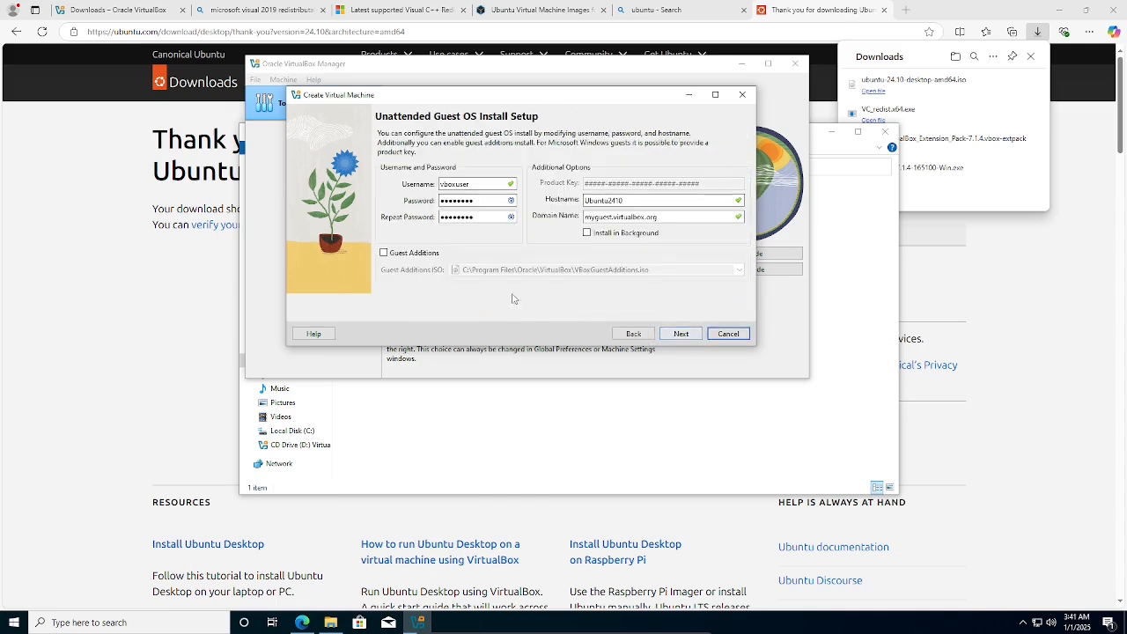
double_click(485, 188)
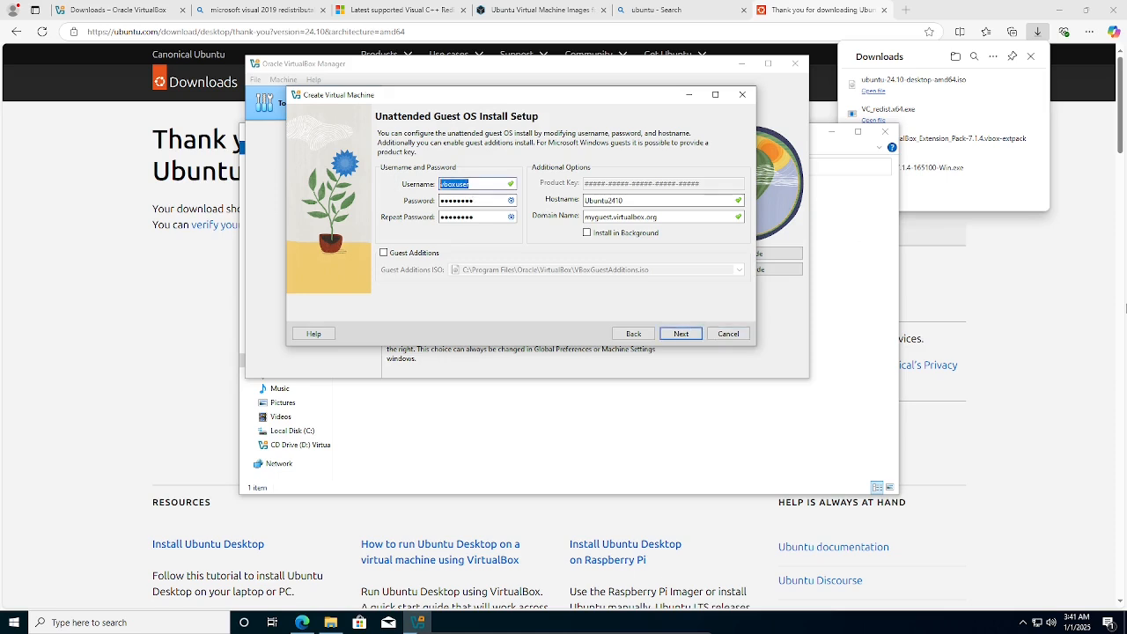
type("munish")
key("Tab")
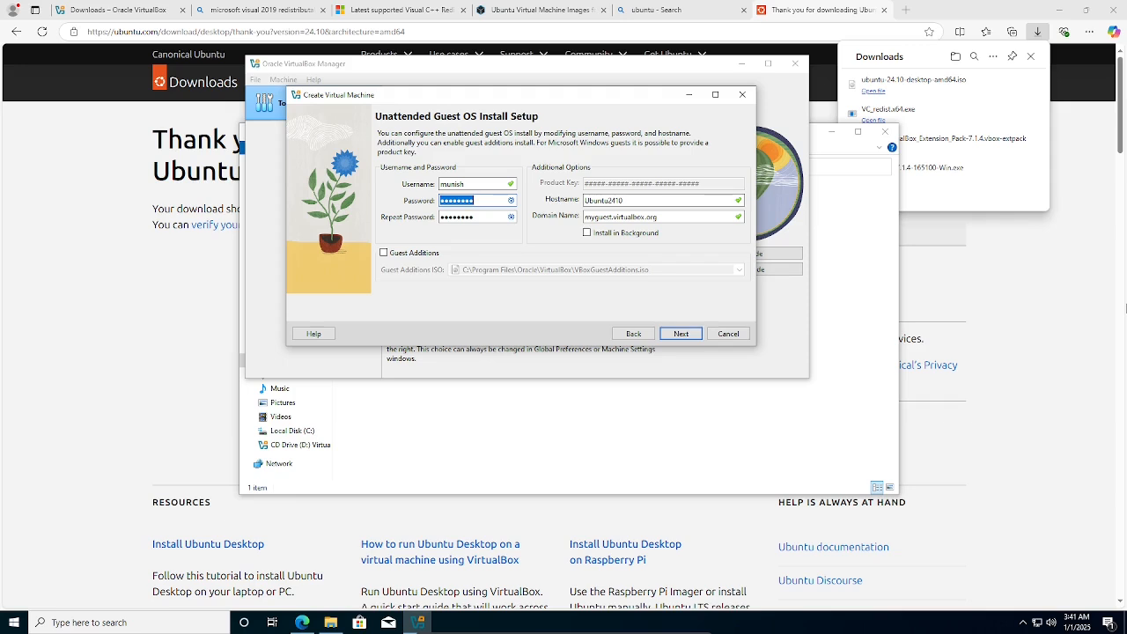
type("1234")
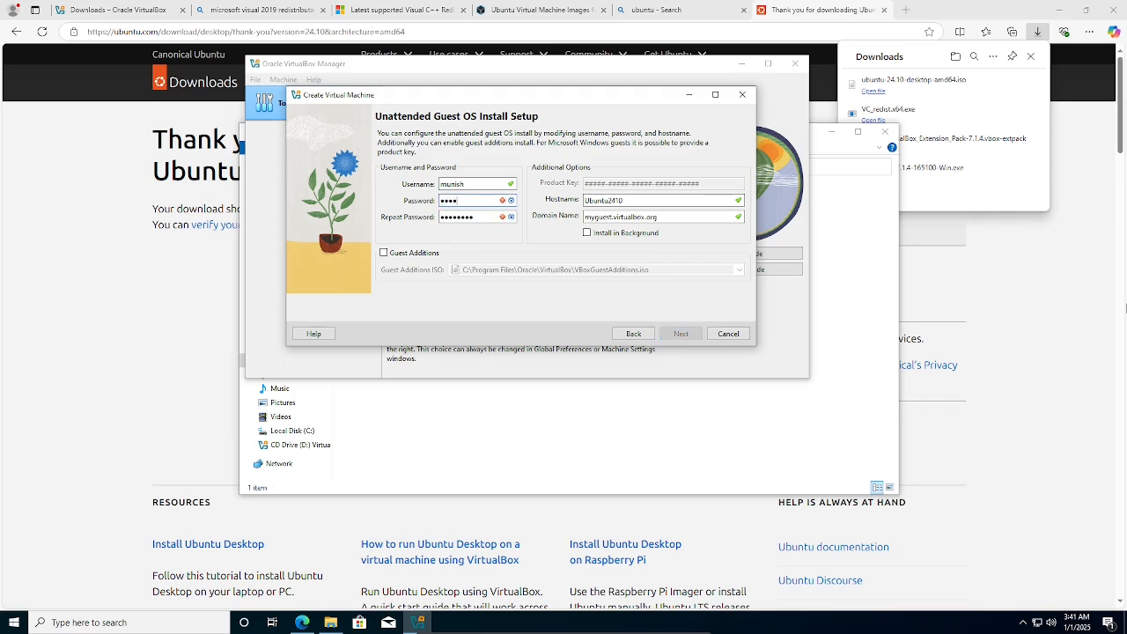
key("Tab")
type("1234567")
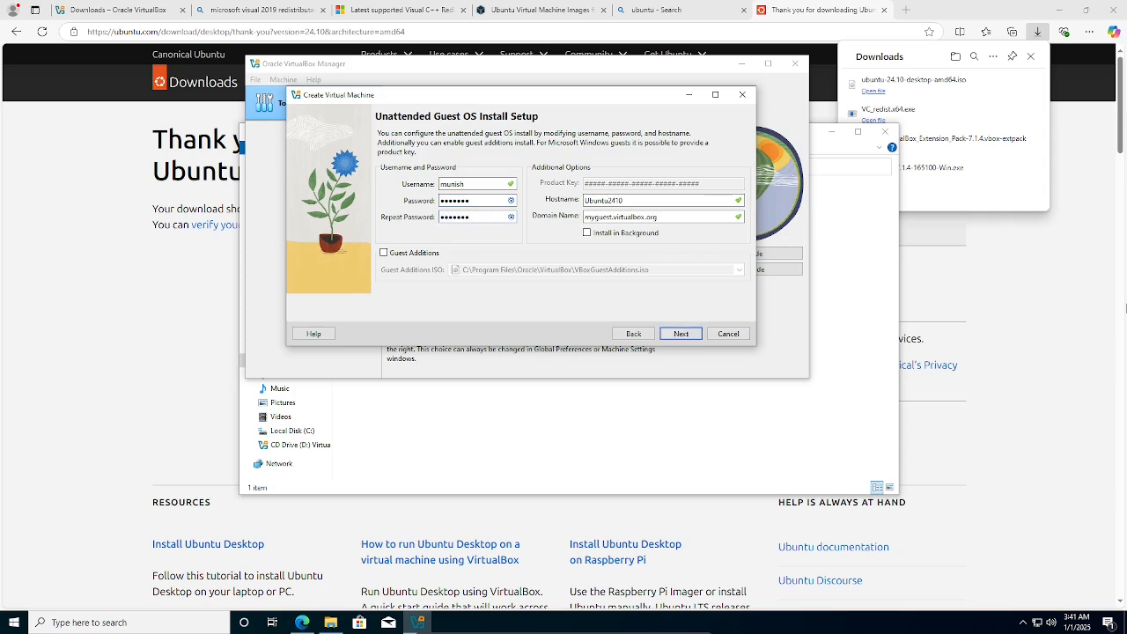
key("Tab")
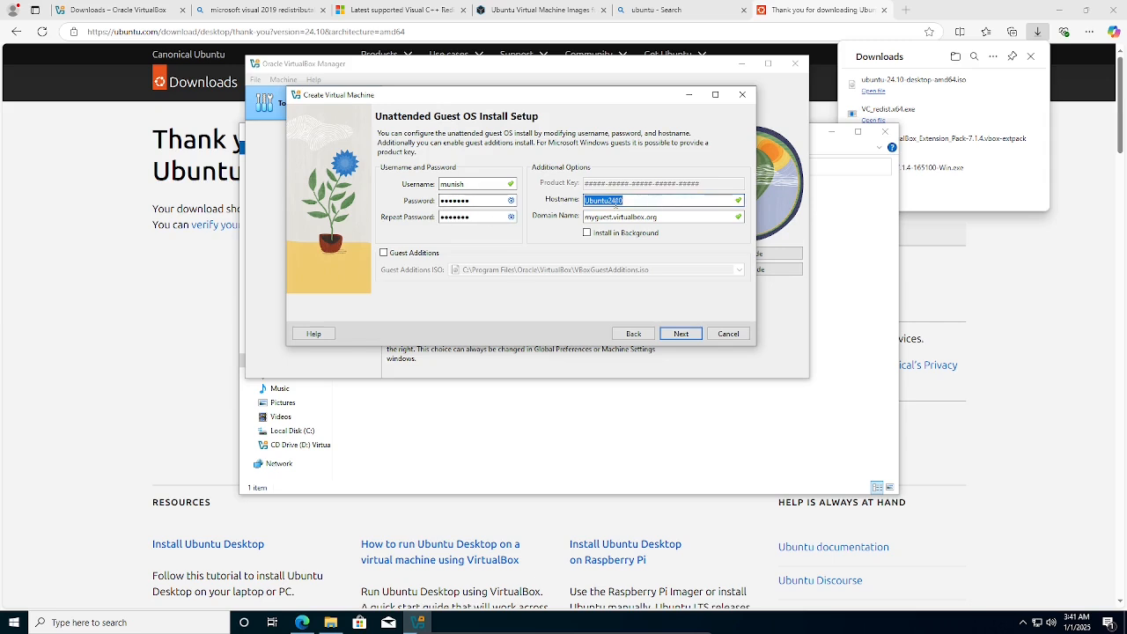
Enable Guest Additions installation and continue to the Hardware step.
double_click(484, 200)
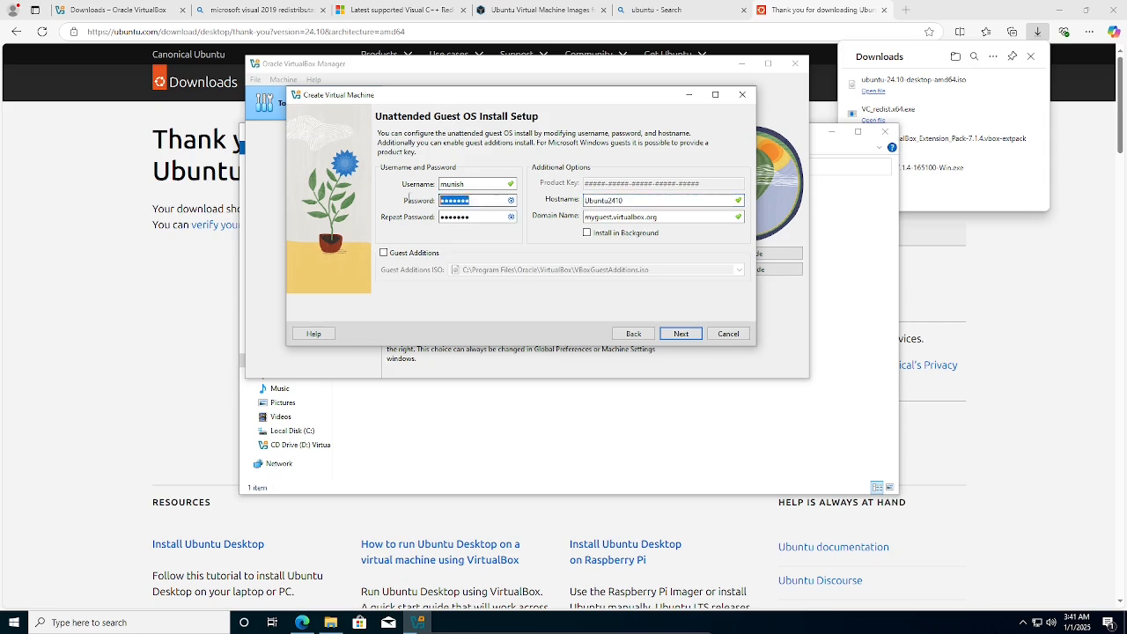
double_click(482, 216)
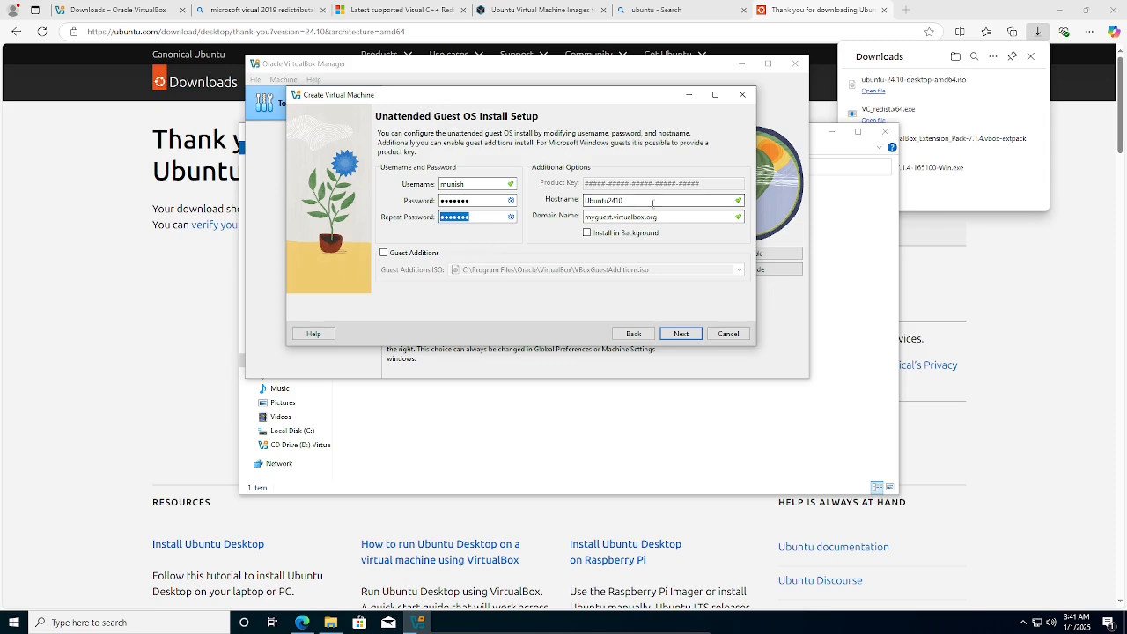
double_click(621, 201)
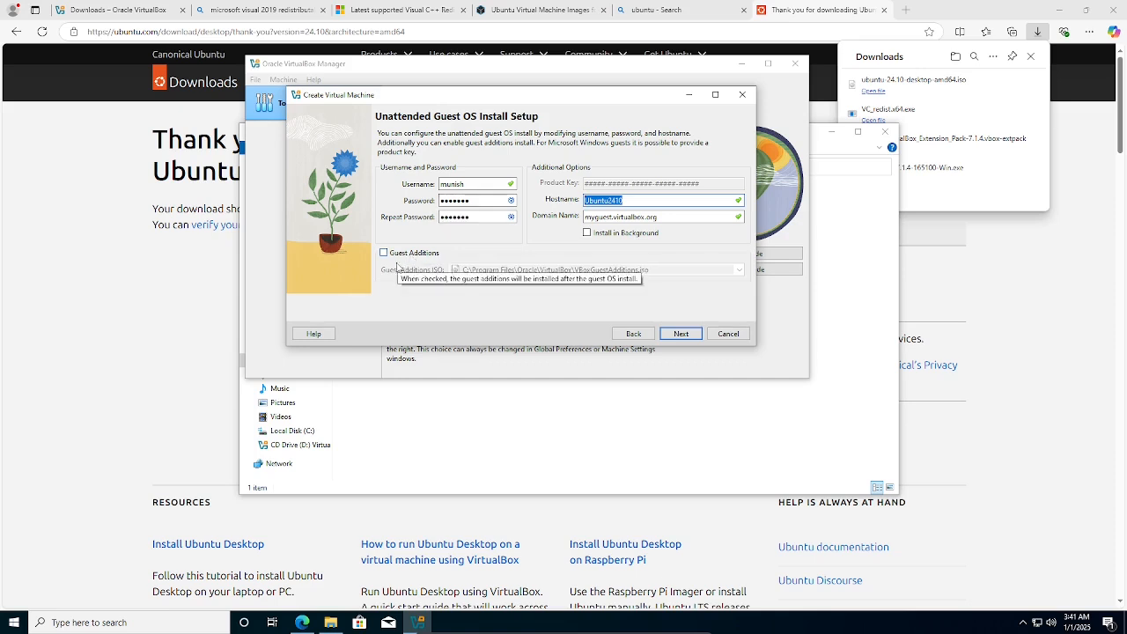
left_click(408, 255)
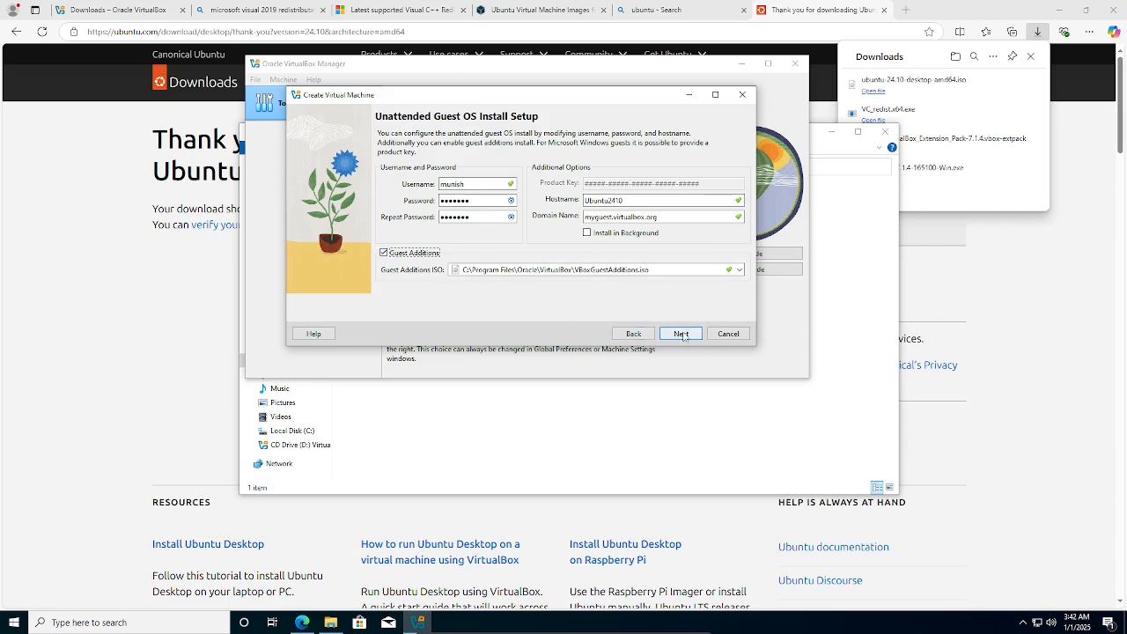
left_click(682, 334)
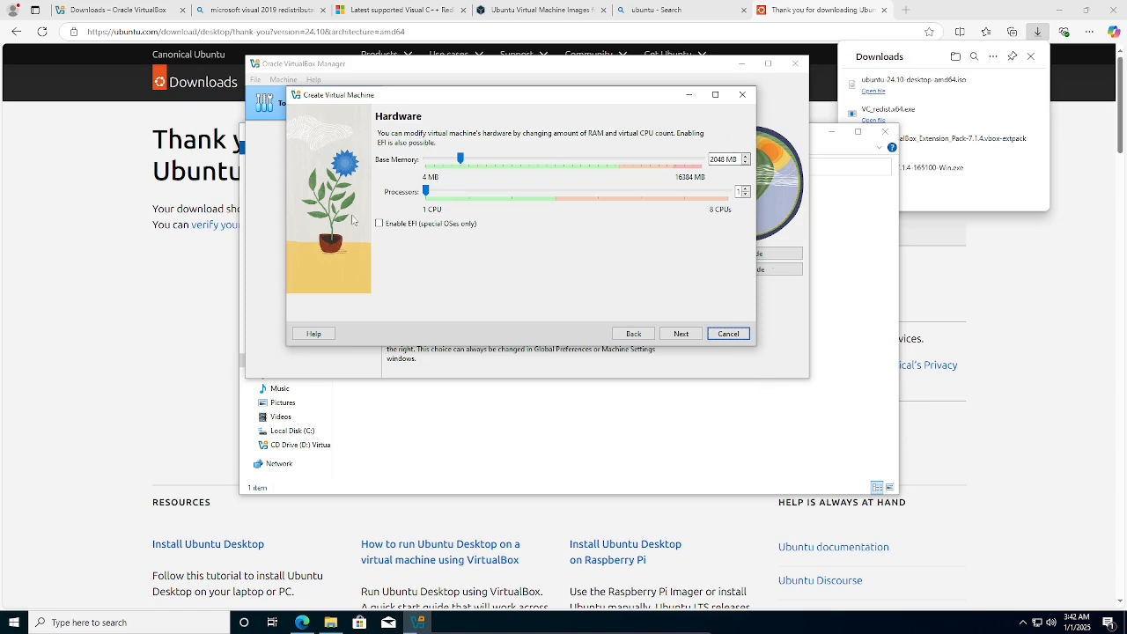
Go back to the Ubuntu Desktop download page in Edge.
left_click(83, 273)
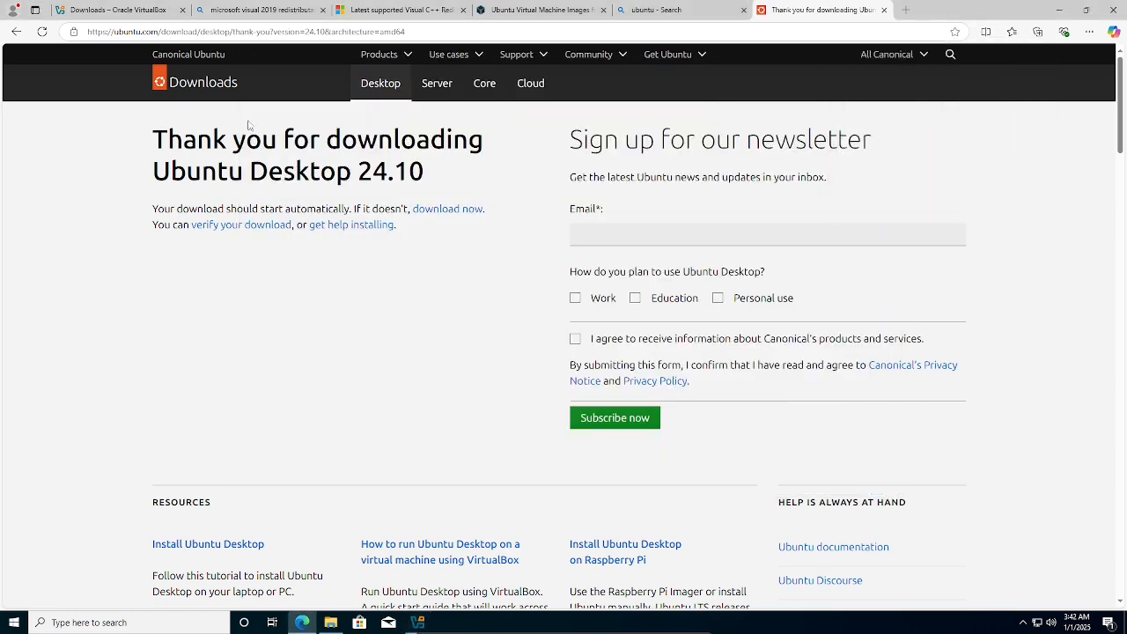
left_click(15, 31)
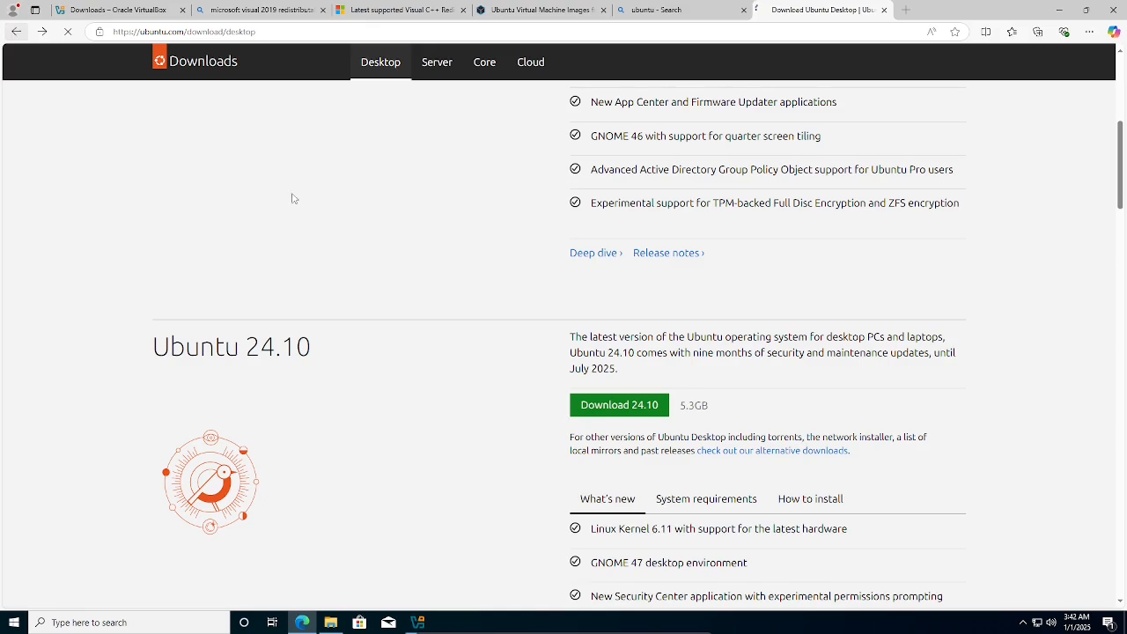
scroll(678, 379, "down", 5)
scroll(679, 391, "up", 6)
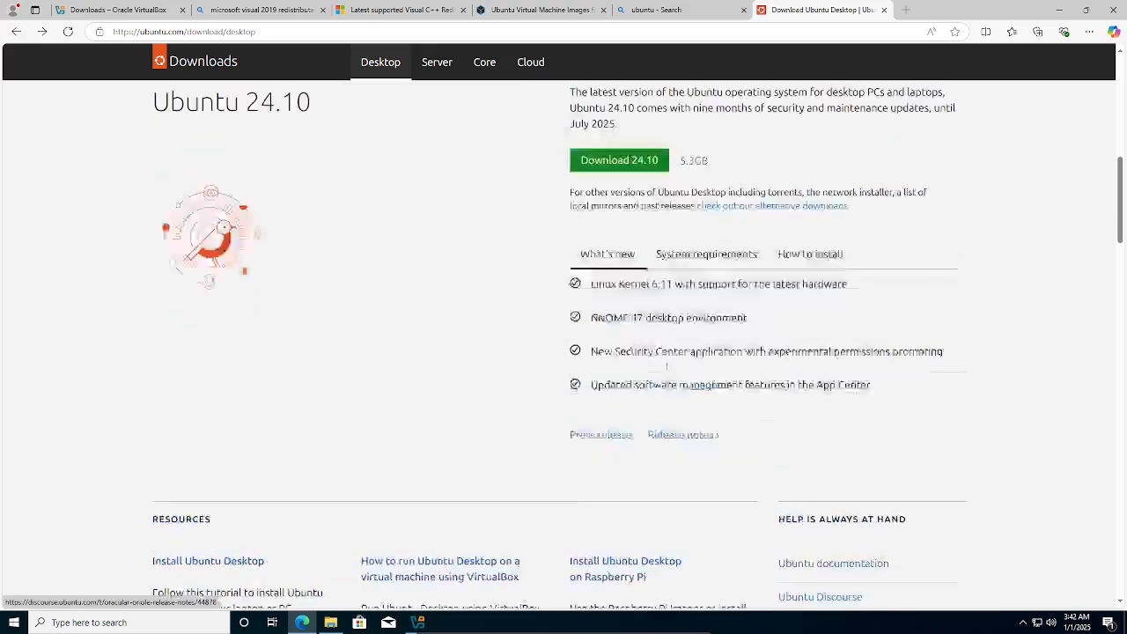
scroll(433, 137, "up", 4)
scroll(414, 230, "down", 3)
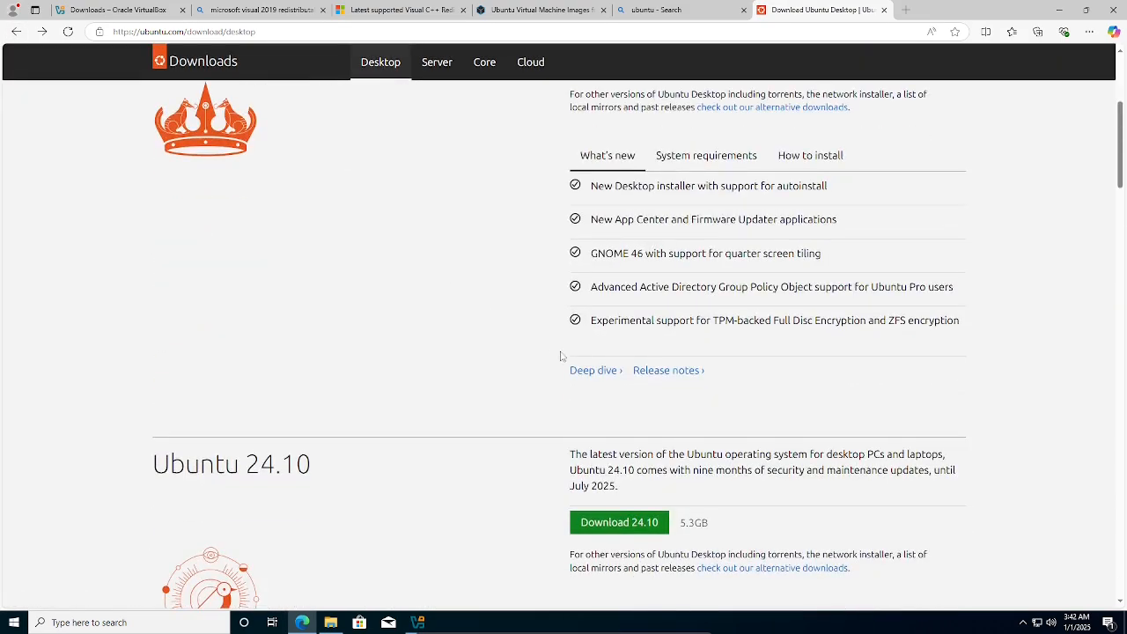
scroll(739, 259, "down", 4)
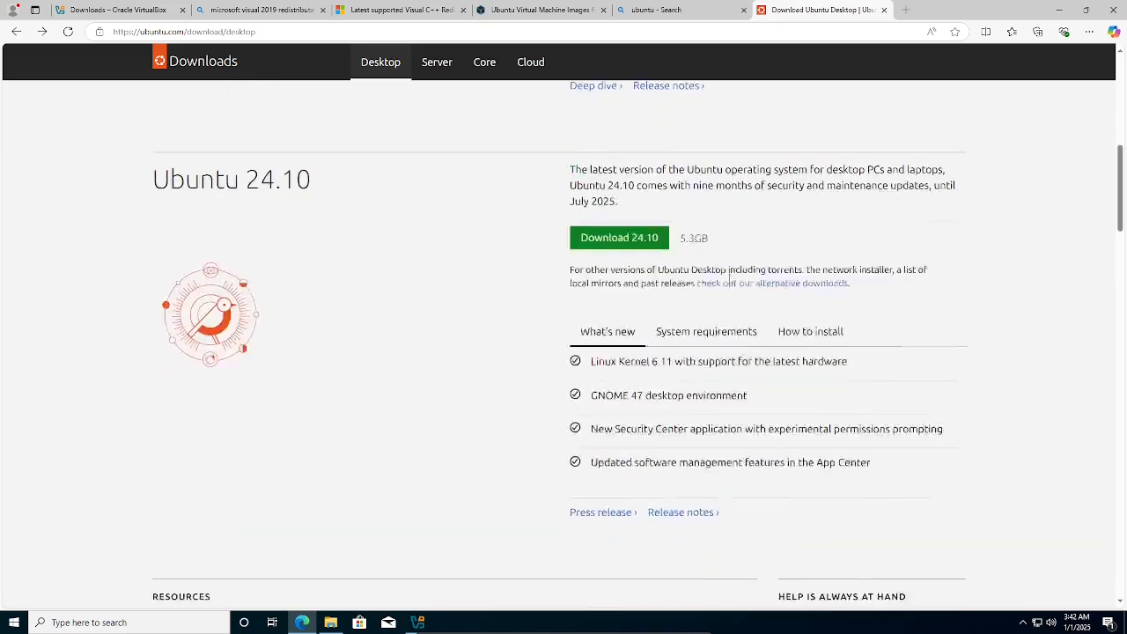
scroll(728, 273, "up", 2)
scroll(728, 273, "down", 2)
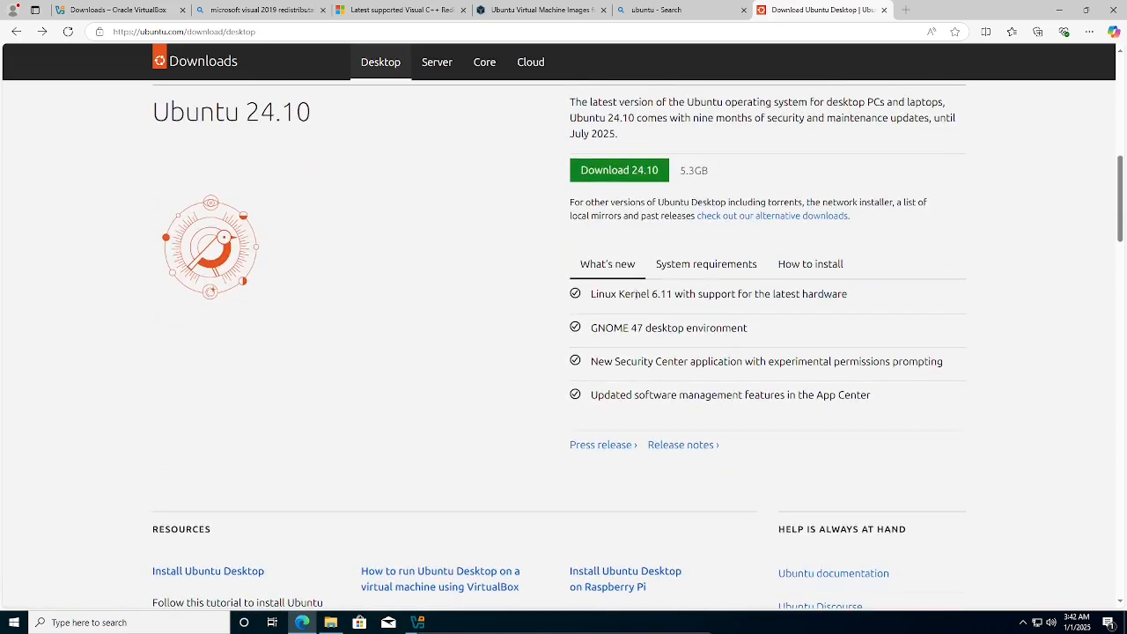
Review the 2 GHz, 4 GB memory and 25 GB disk requirements, then switch back to VirtualBox.
left_click(710, 276)
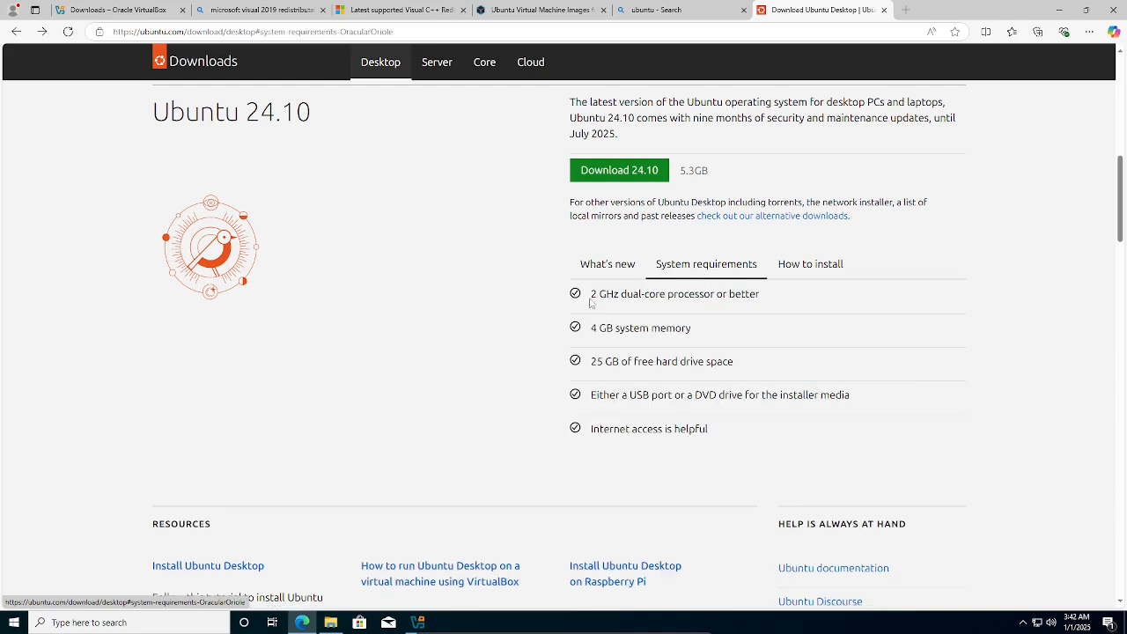
left_click_drag(591, 302, 786, 303)
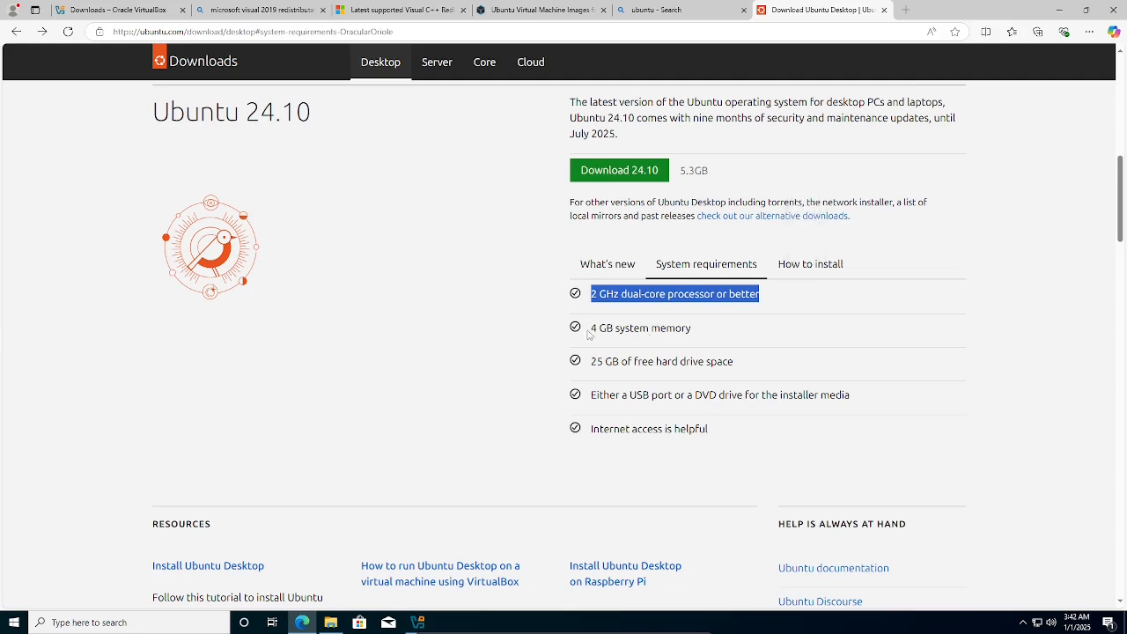
left_click_drag(588, 331, 706, 333)
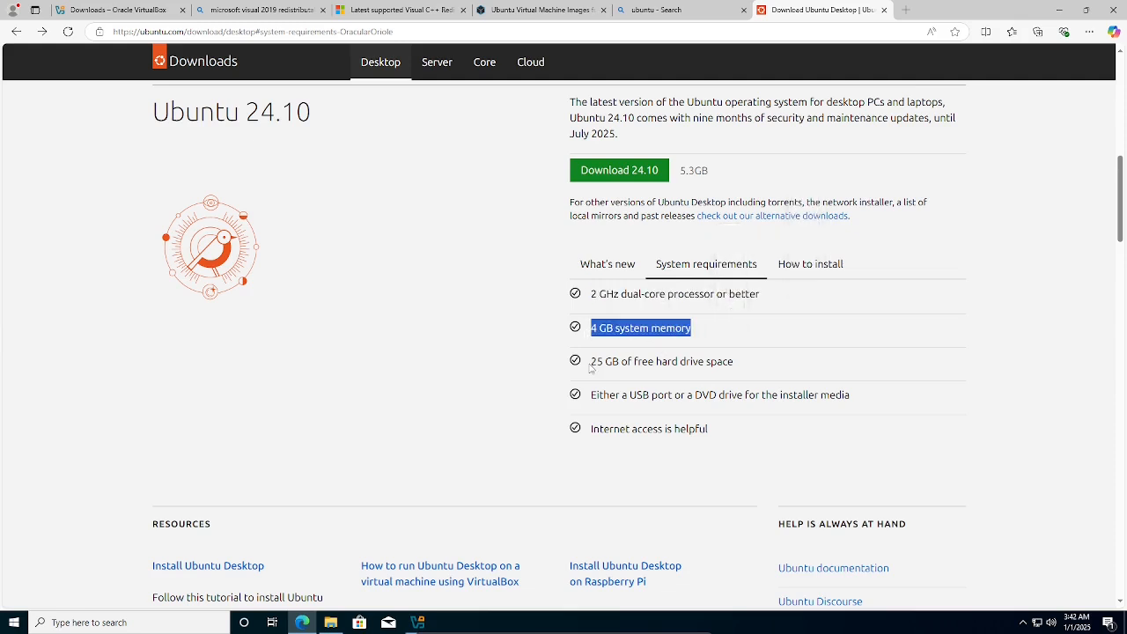
left_click_drag(590, 363, 738, 363)
left_click(788, 372)
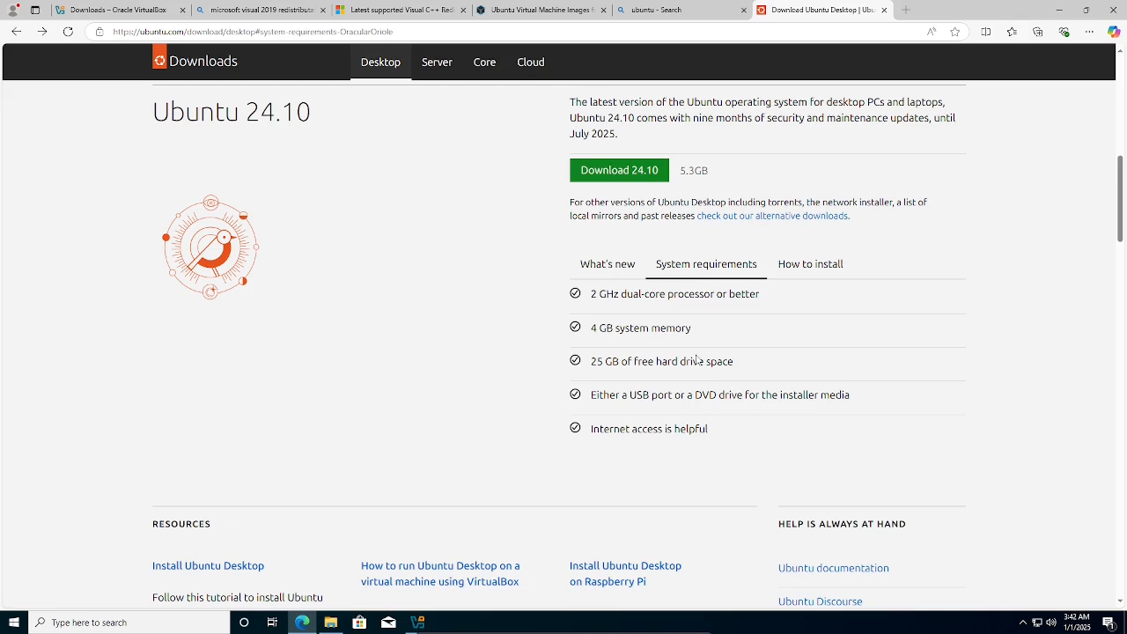
key("alt+Tab")
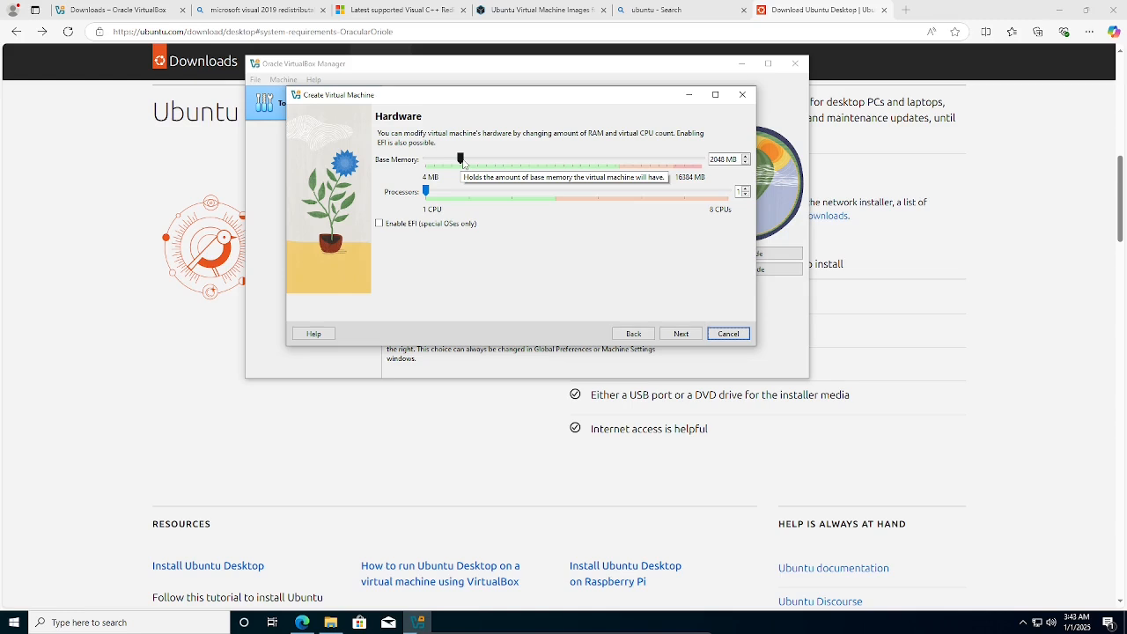
Set base memory to 4096 MB and processors to 2 on the Hardware page.
left_click_drag(462, 164, 495, 163)
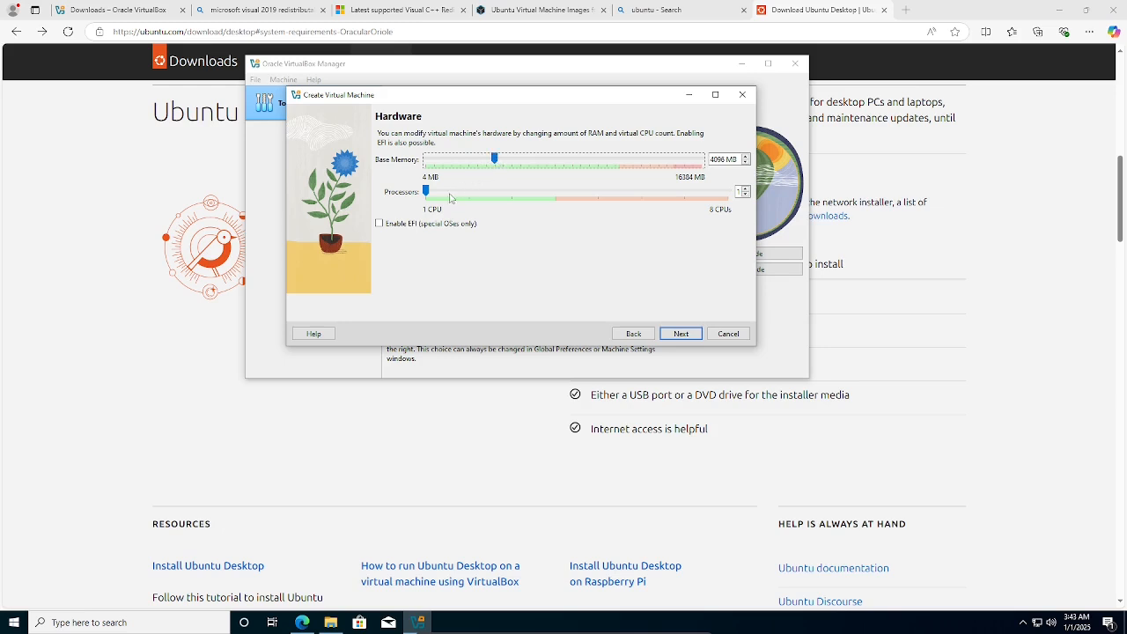
left_click(431, 194)
left_click(471, 193)
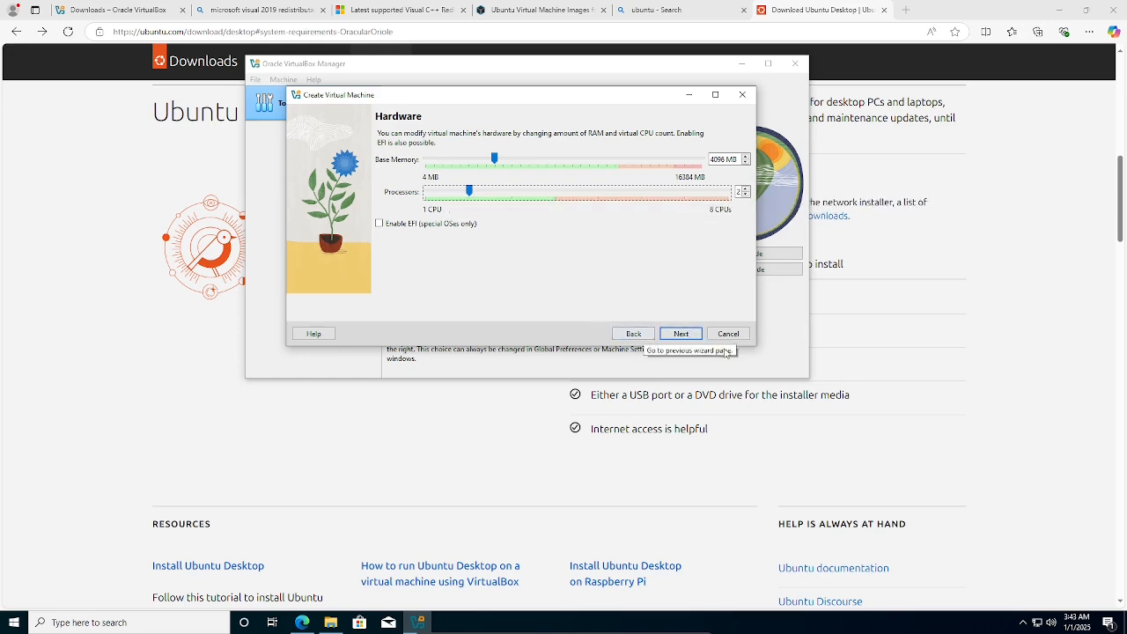
left_click(676, 336)
left_click(648, 335)
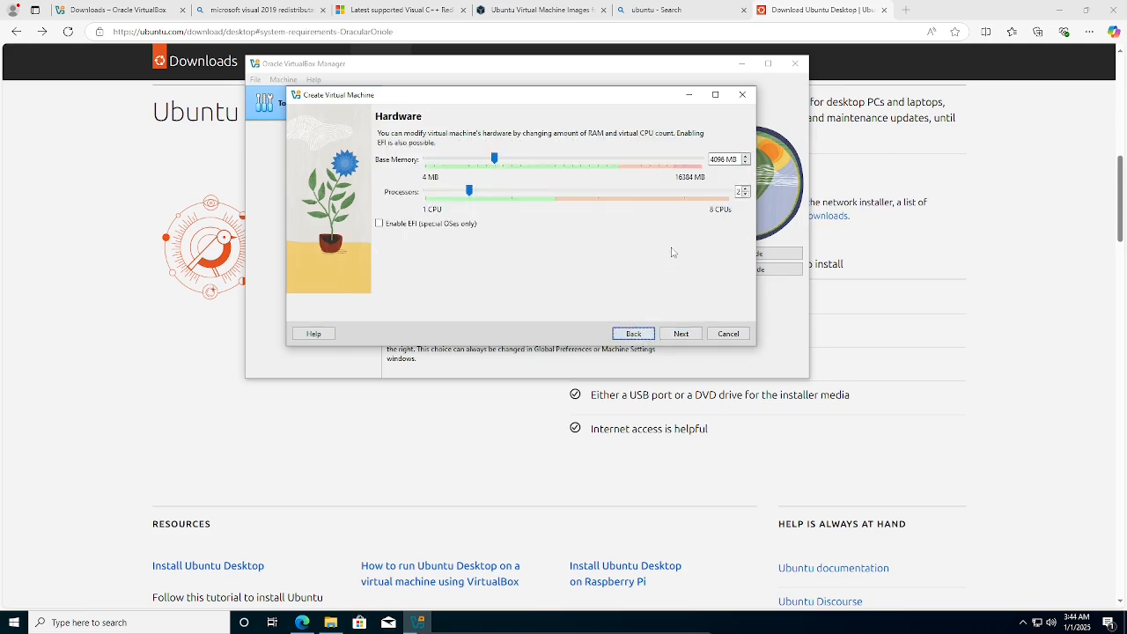
Change the virtual hard disk size from 25 to 30.00 GB and proceed to the Summary.
left_click(680, 334)
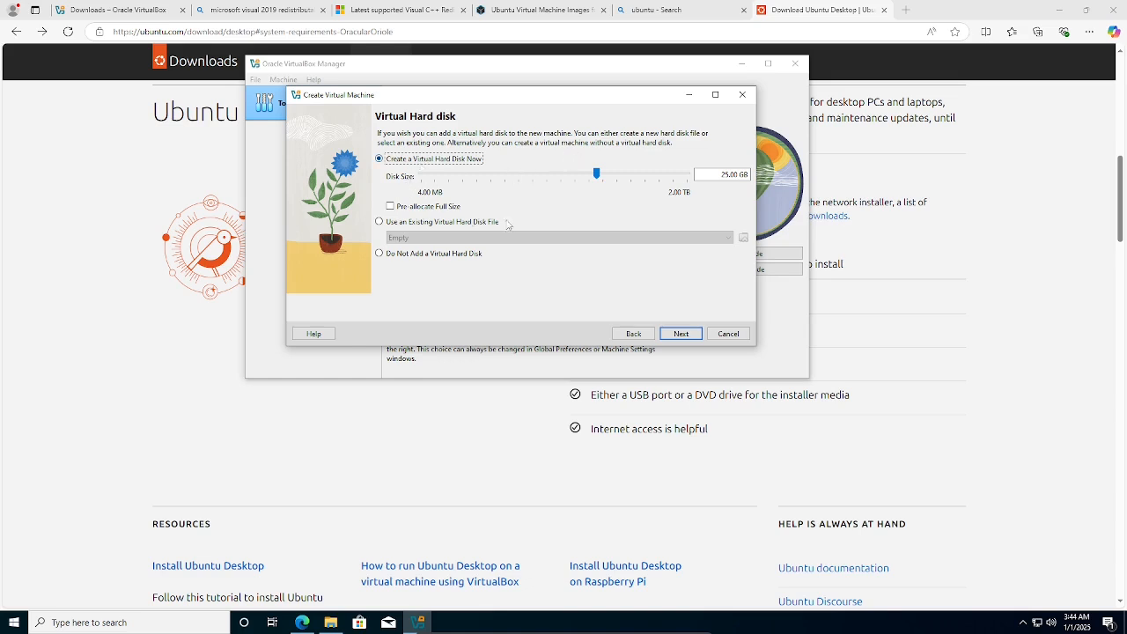
left_click_drag(720, 175, 728, 176)
left_click(723, 177)
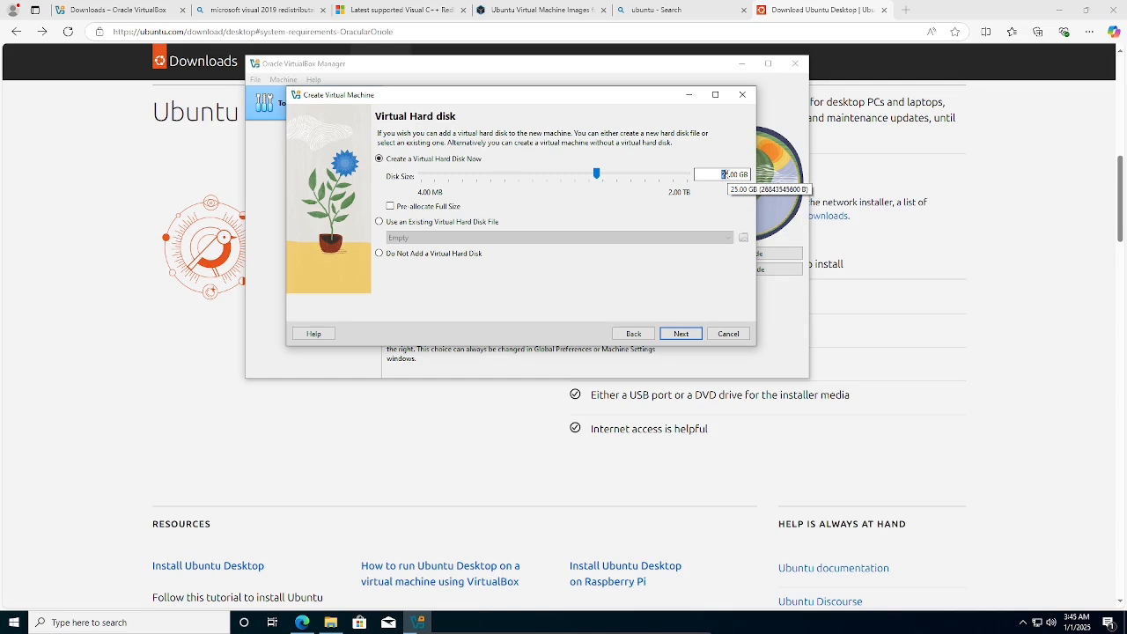
type("30")
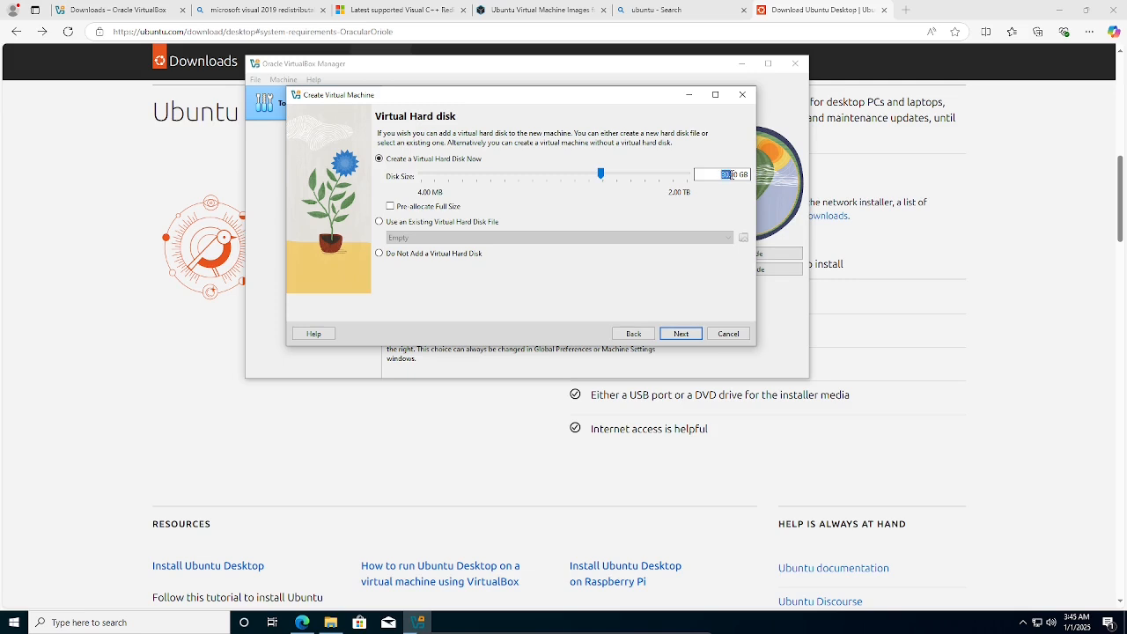
left_click_drag(733, 175, 750, 174)
left_click(716, 177)
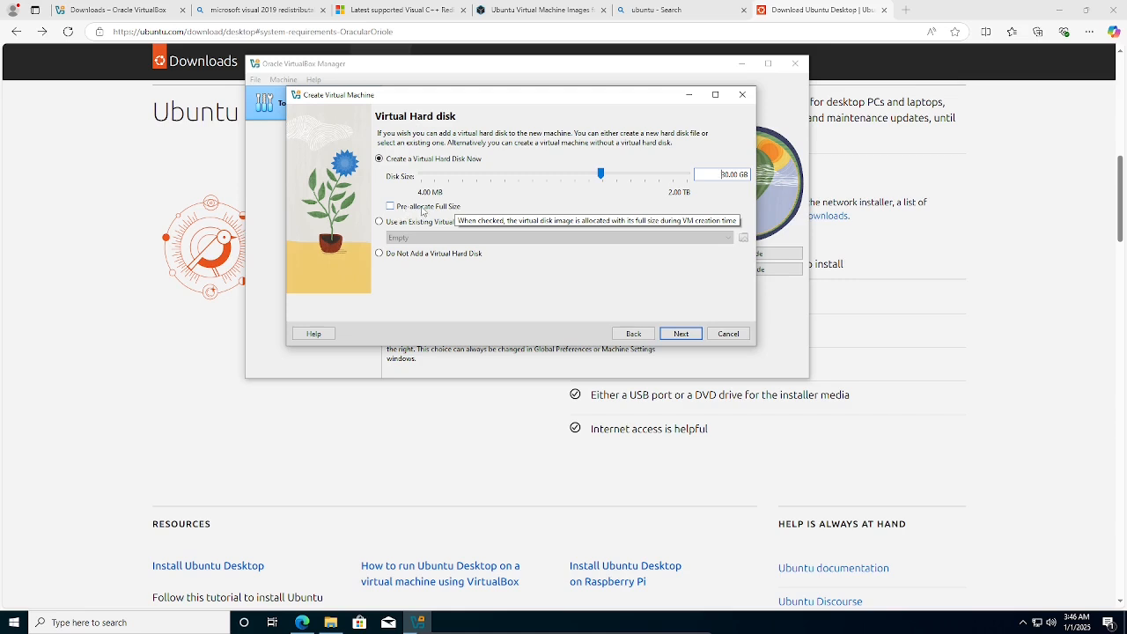
left_click(682, 334)
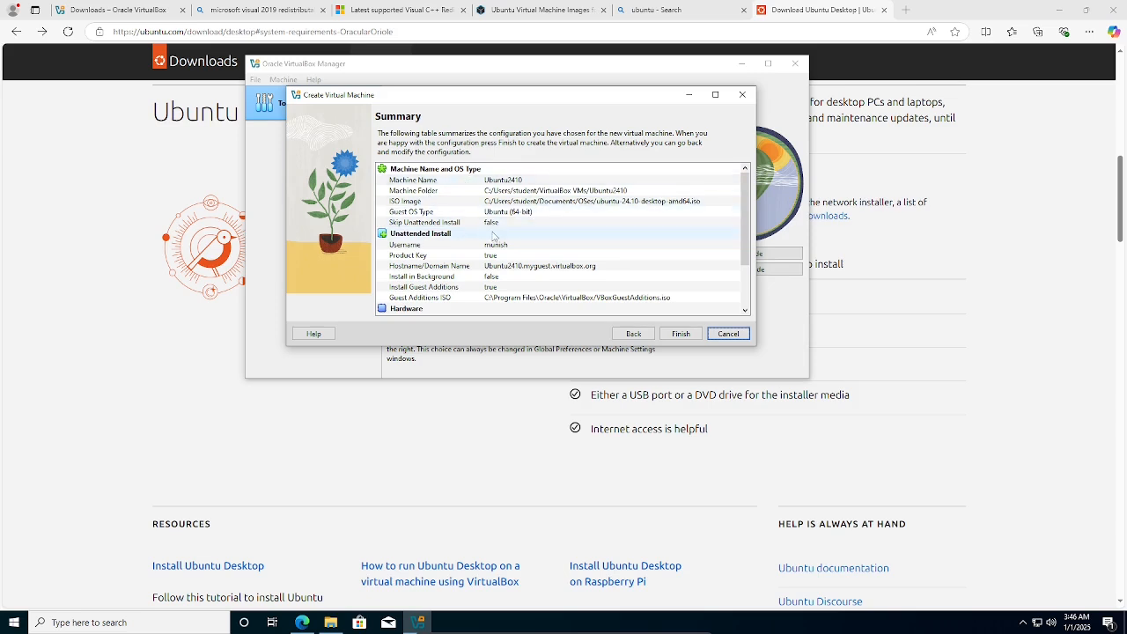
Review the Summary and finish creating the Ubuntu2410 machine.
scroll(473, 278, "down", 2)
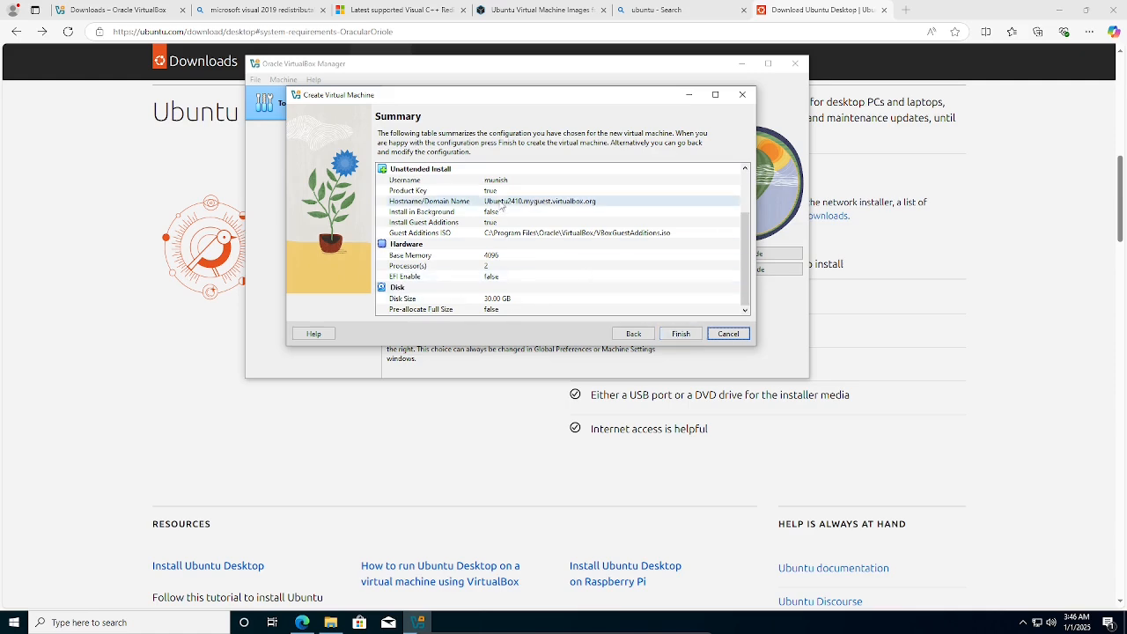
left_click(691, 339)
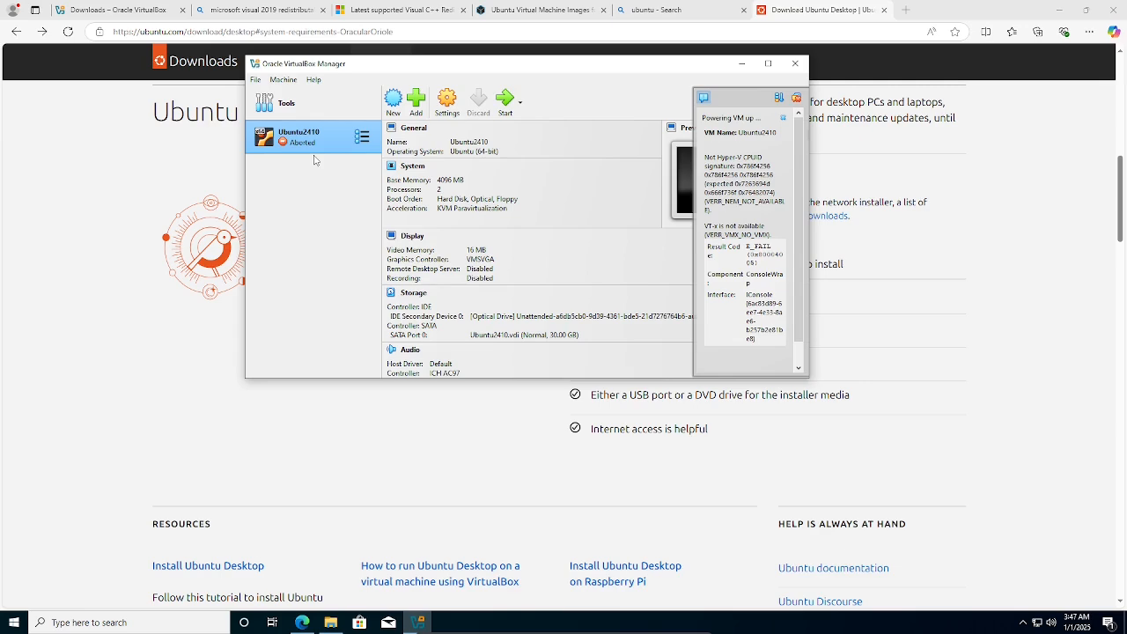
Maximize the Manager window and read the VERR_VMX_NO_VMX power-up error before collapsing it.
left_click(768, 64)
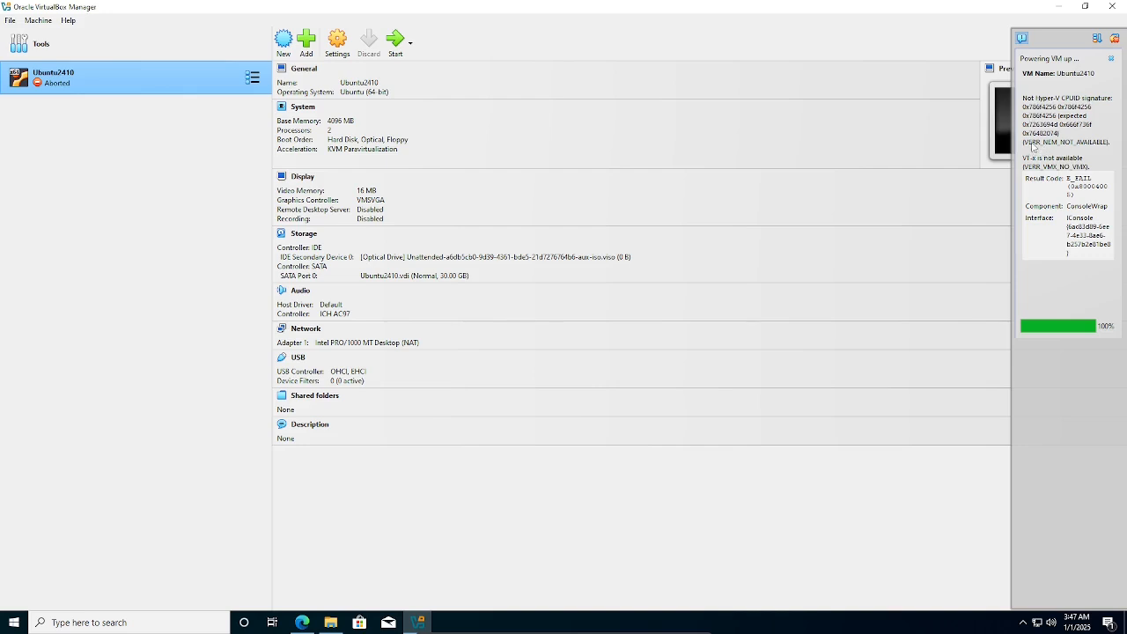
left_click(1034, 148)
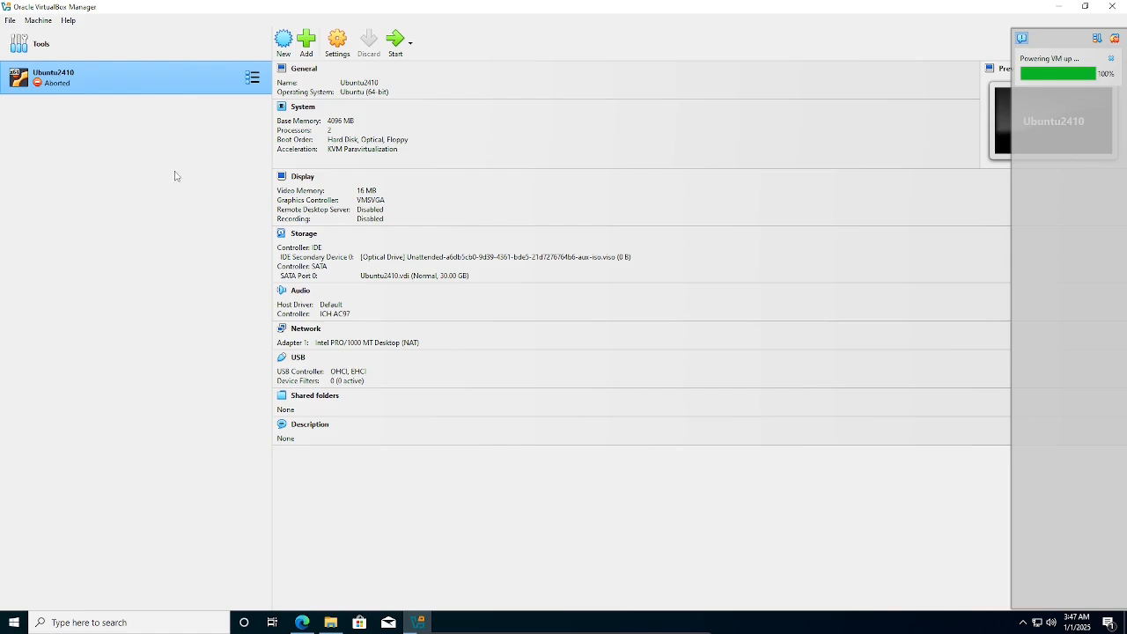
left_click(1075, 81)
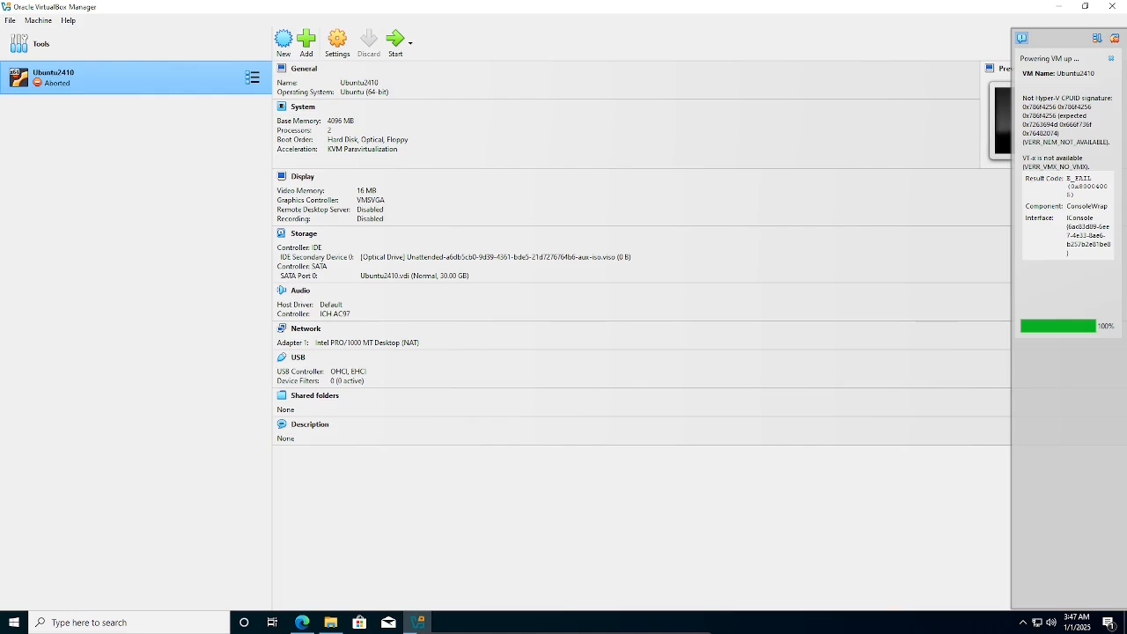
left_click(671, 630)
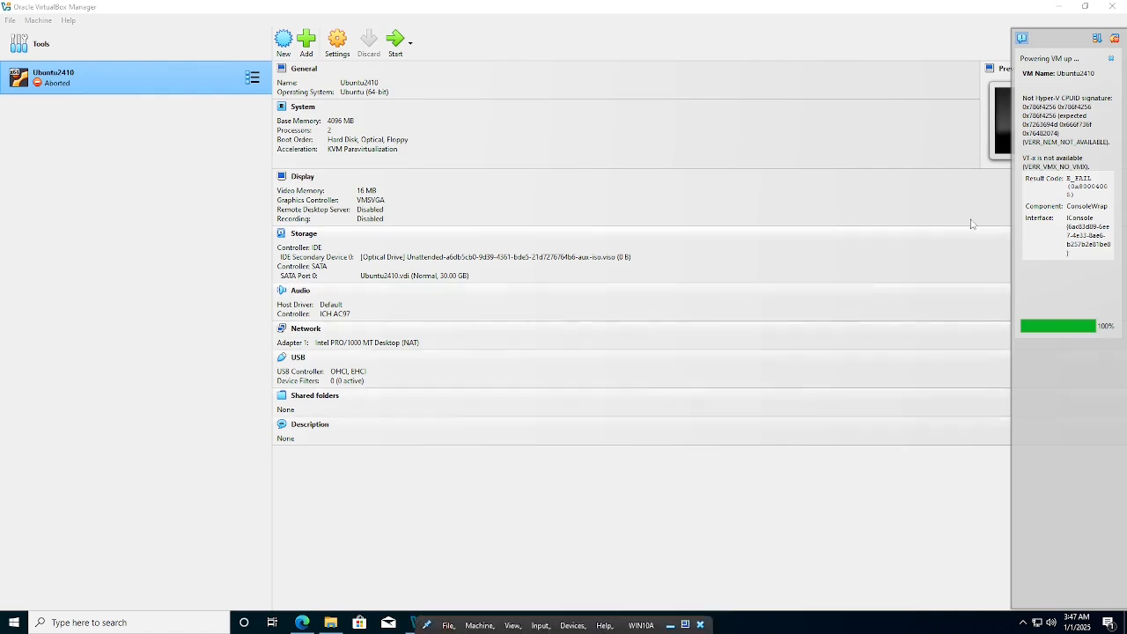
left_click_drag(1090, 167, 1021, 163)
left_click(1021, 165)
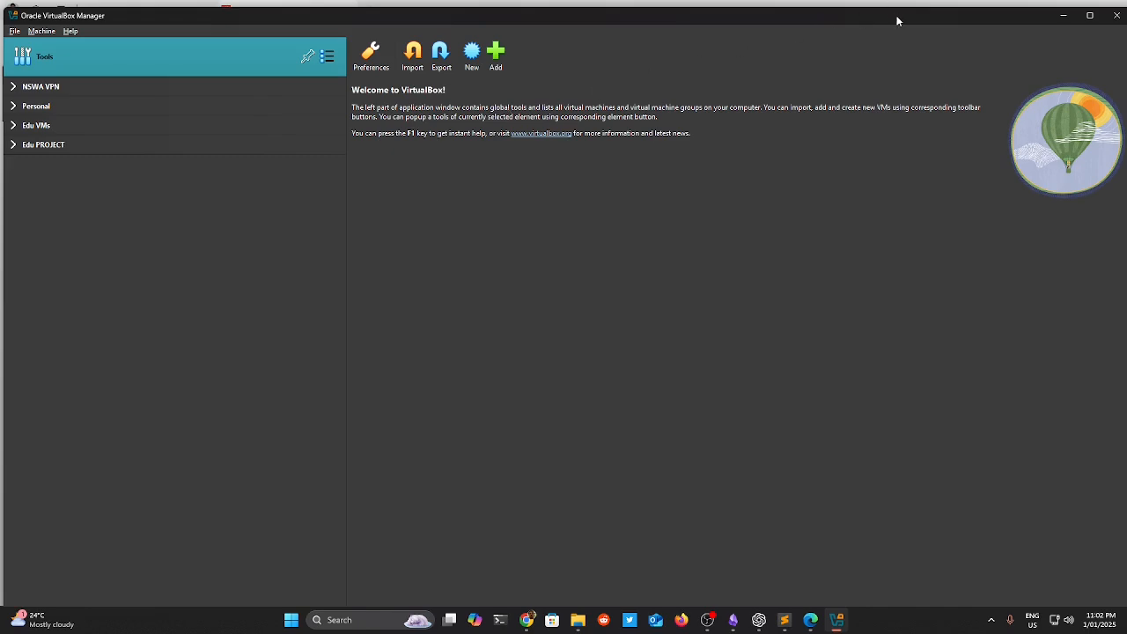
Shrink and reposition the VirtualBox Manager window so it sits fully on screen.
left_click_drag(898, 21, 924, 228)
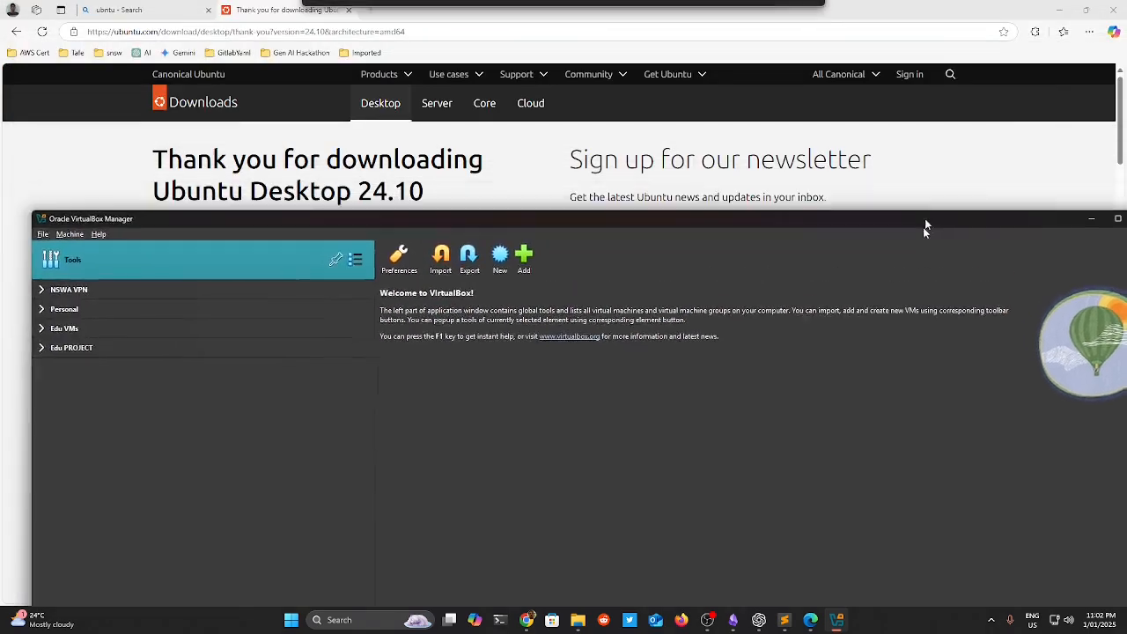
left_click(958, 151)
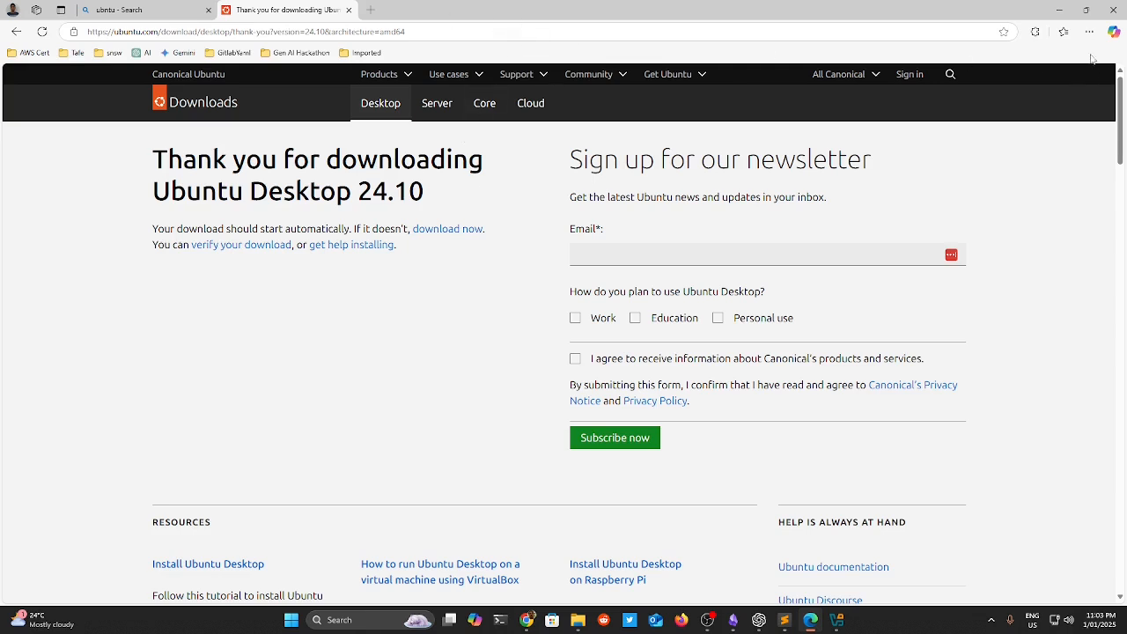
left_click(578, 620)
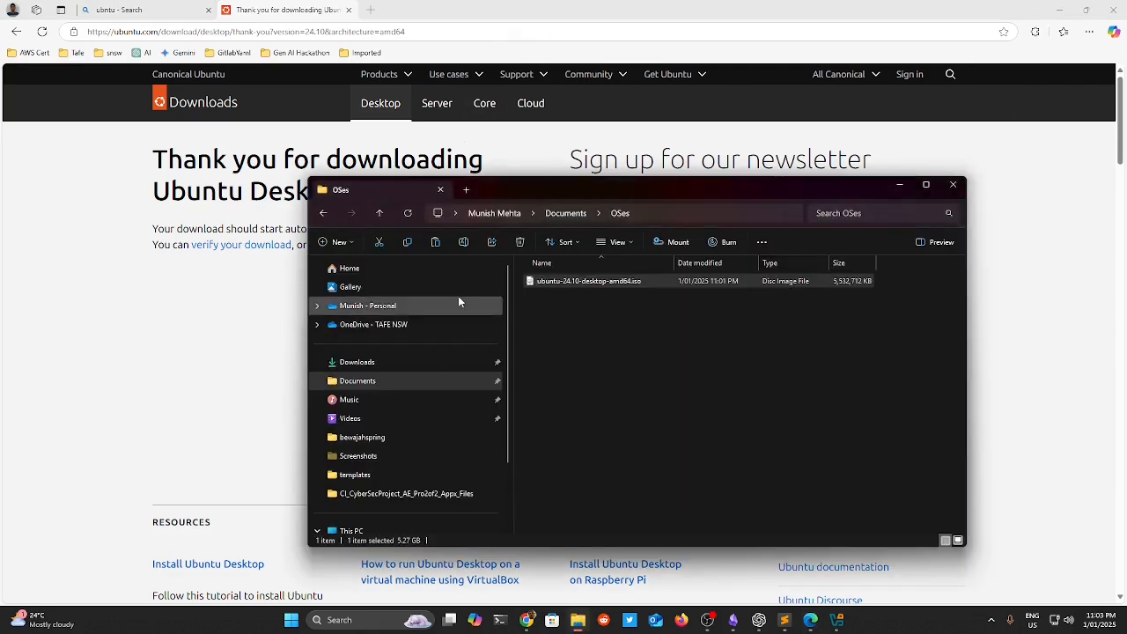
left_click(656, 348)
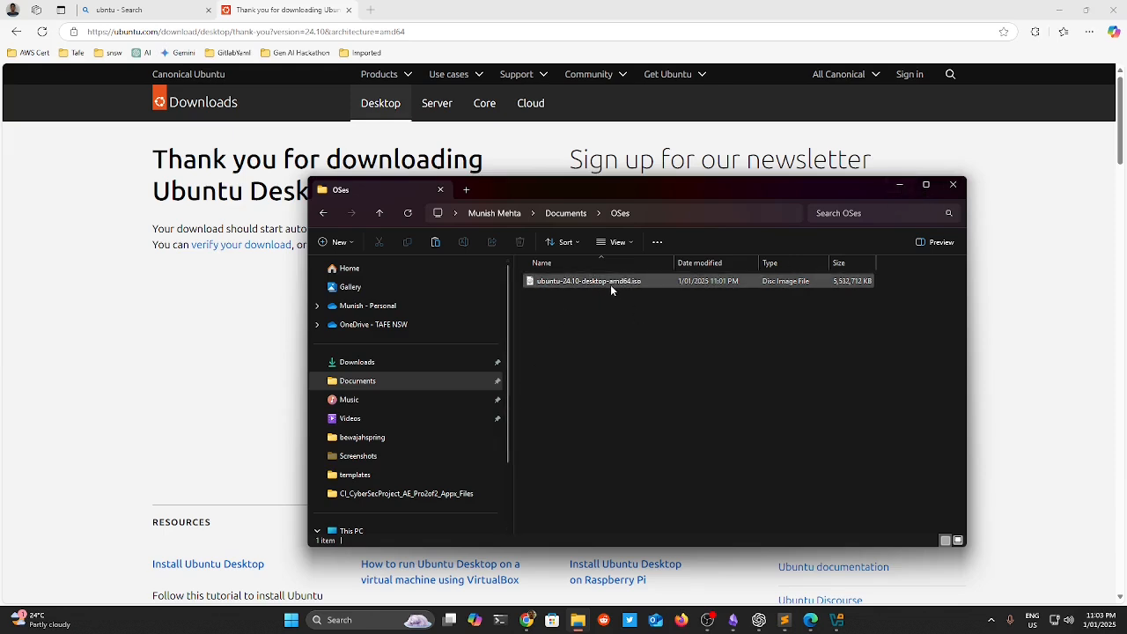
left_click(842, 621)
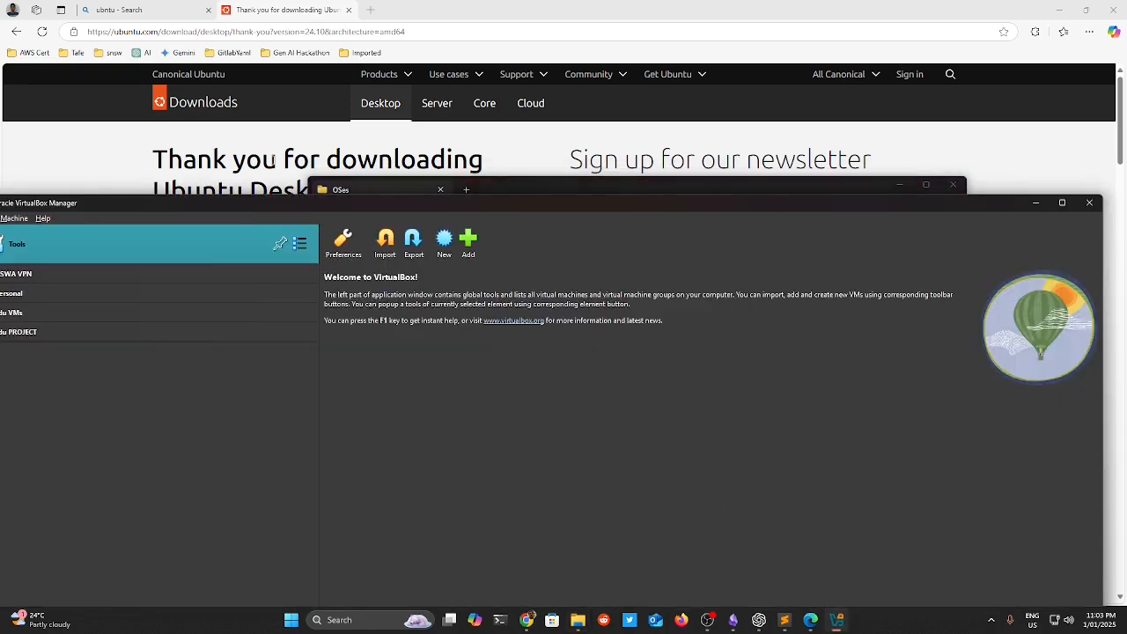
left_click_drag(379, 205, 468, 68)
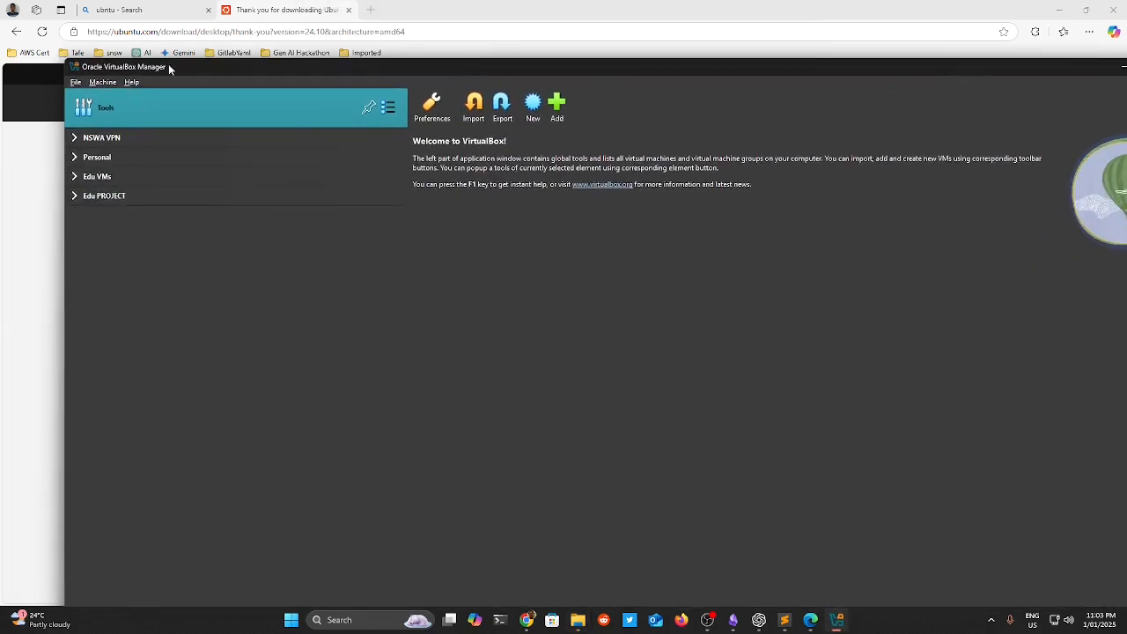
left_click_drag(65, 62, 283, 113)
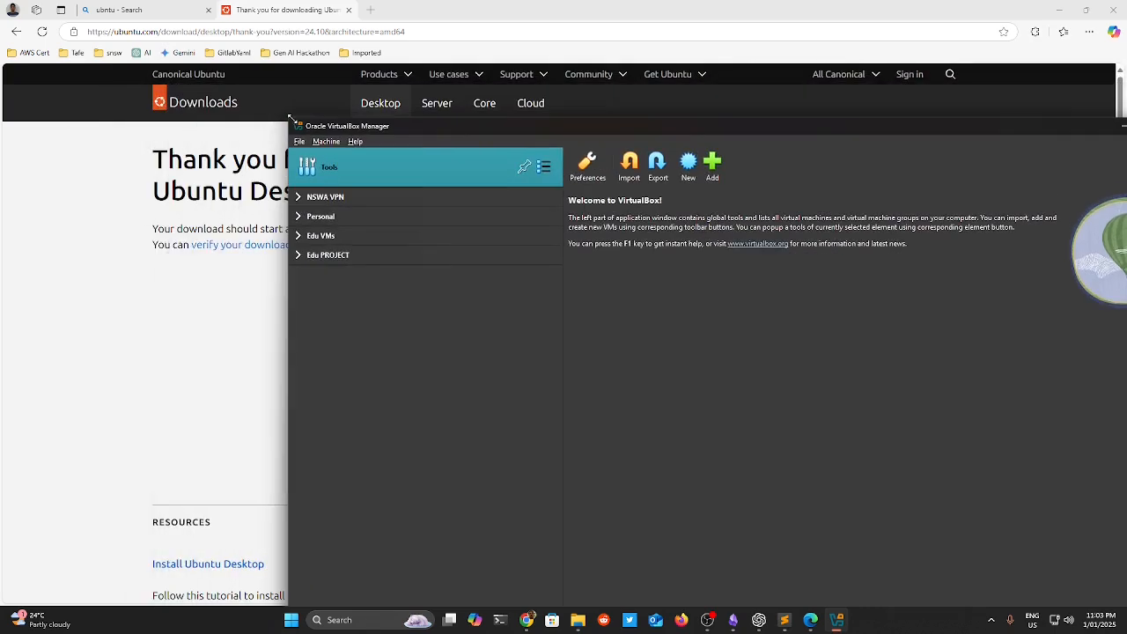
left_click_drag(450, 127, 276, 45)
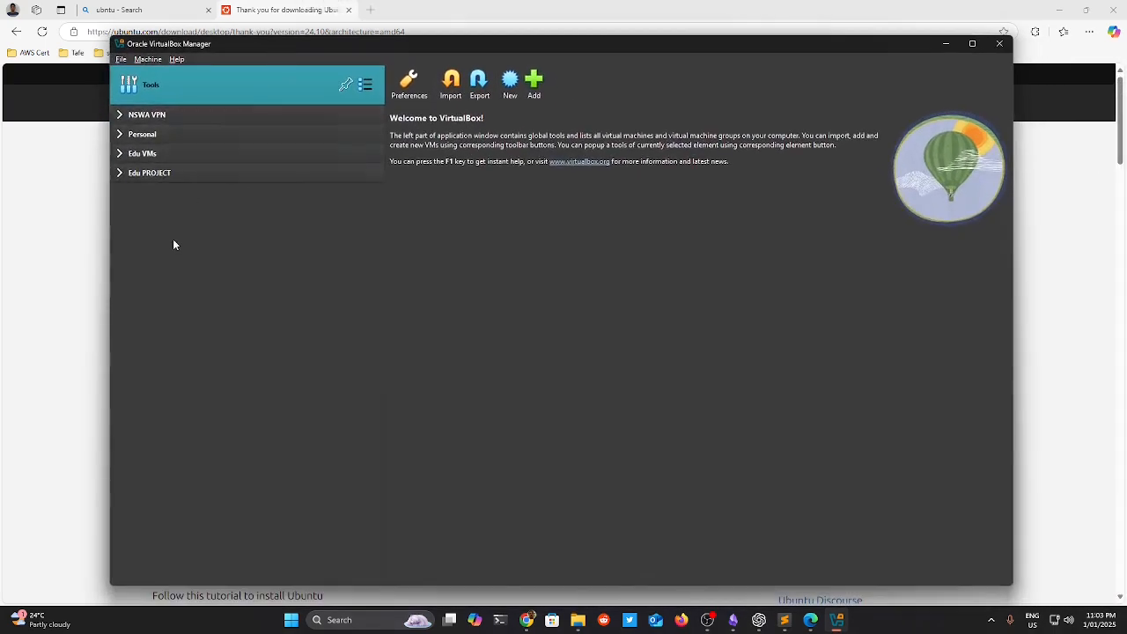
Start a new virtual machine named Ubuntu2410.
left_click(510, 84)
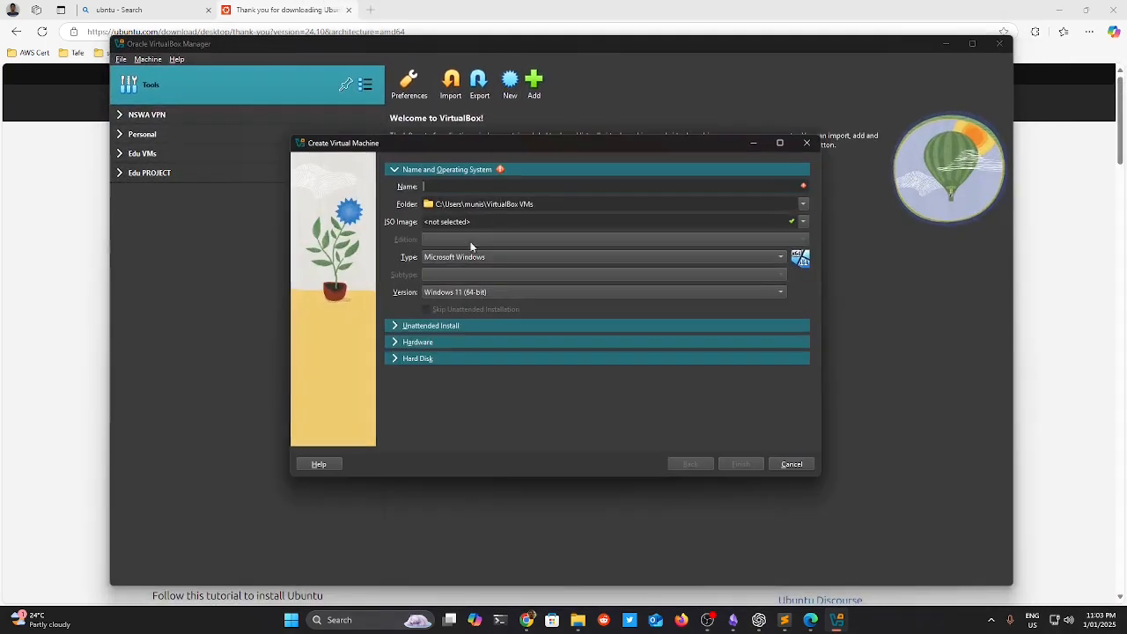
left_click(467, 186)
type("Ubuntu2410")
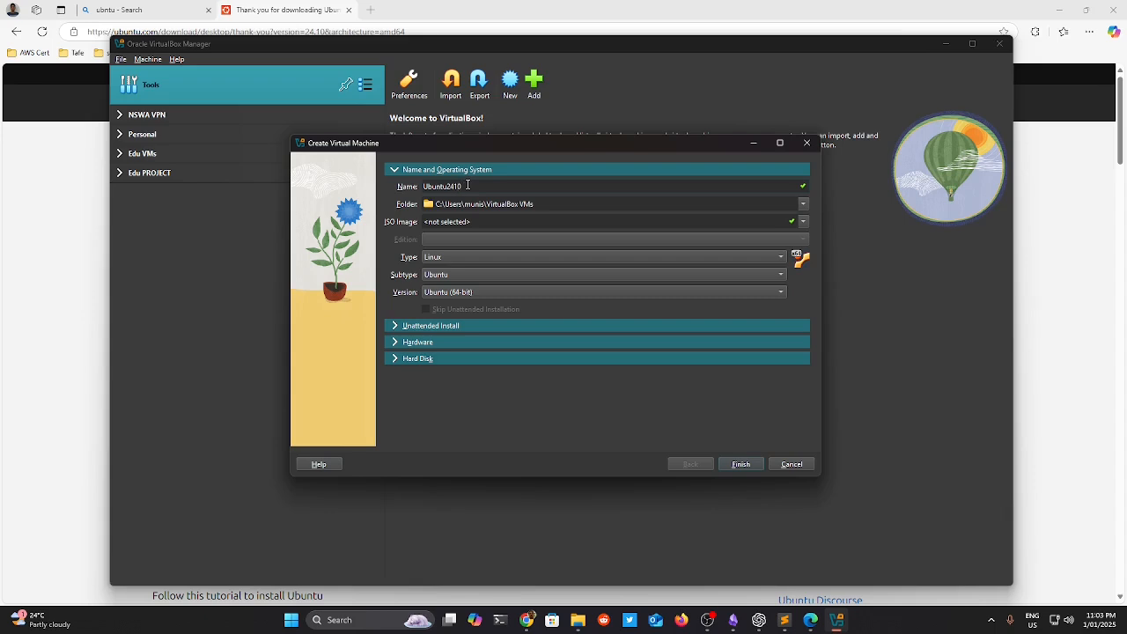
key("Tab")
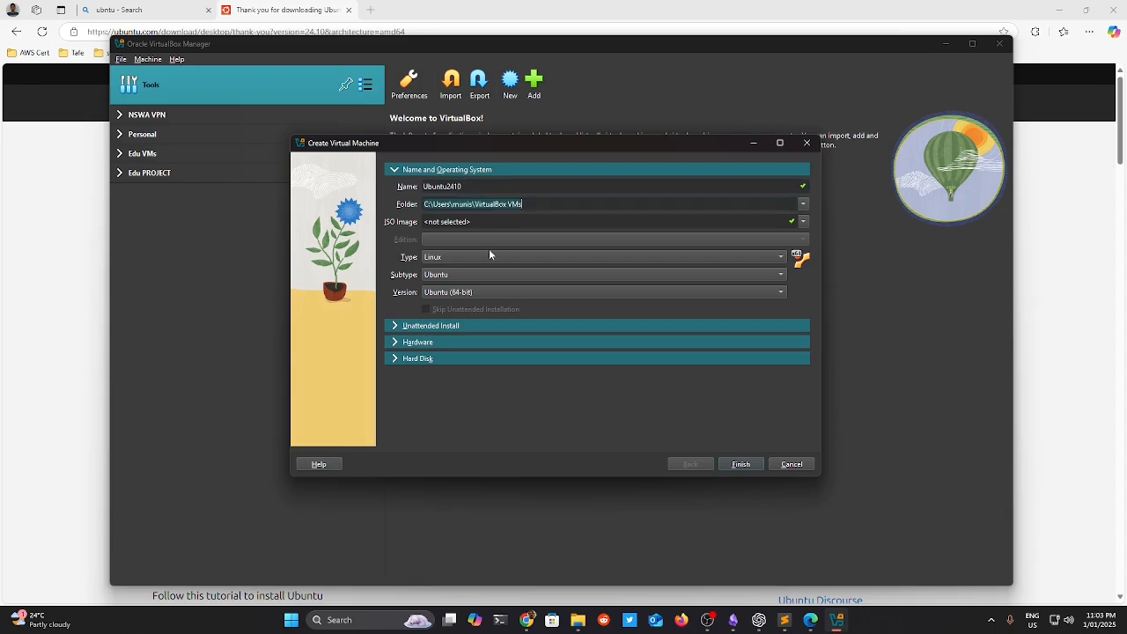
triple_click(516, 206)
Attach ubuntu-24.10-desktop-amd64.iso from Documents > OSes as the installation image.
left_click(803, 222)
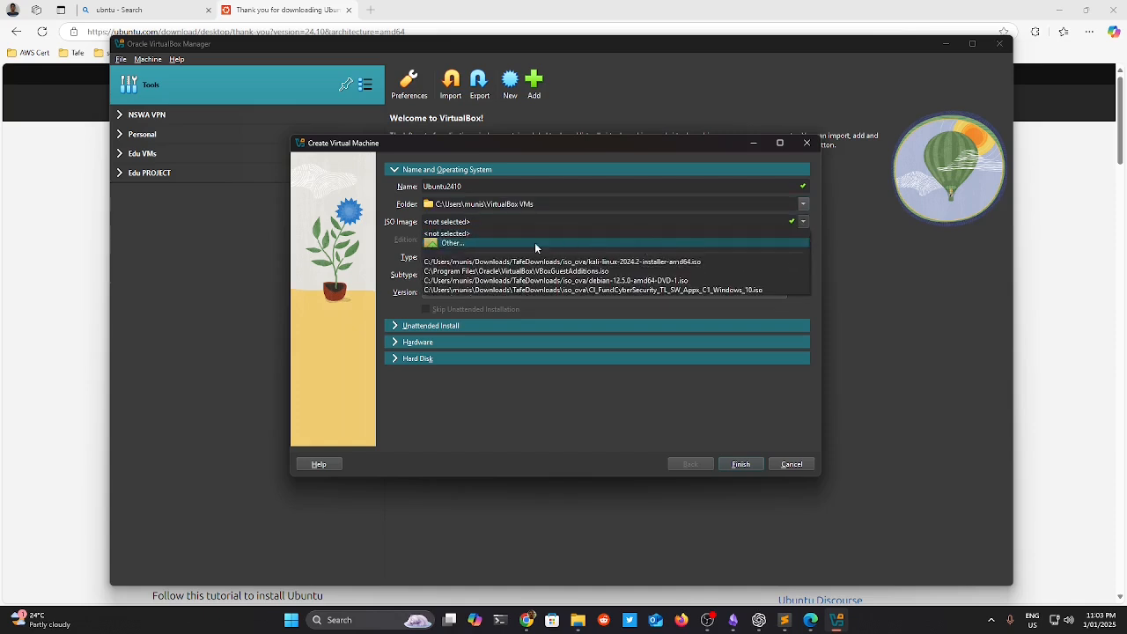
left_click(495, 243)
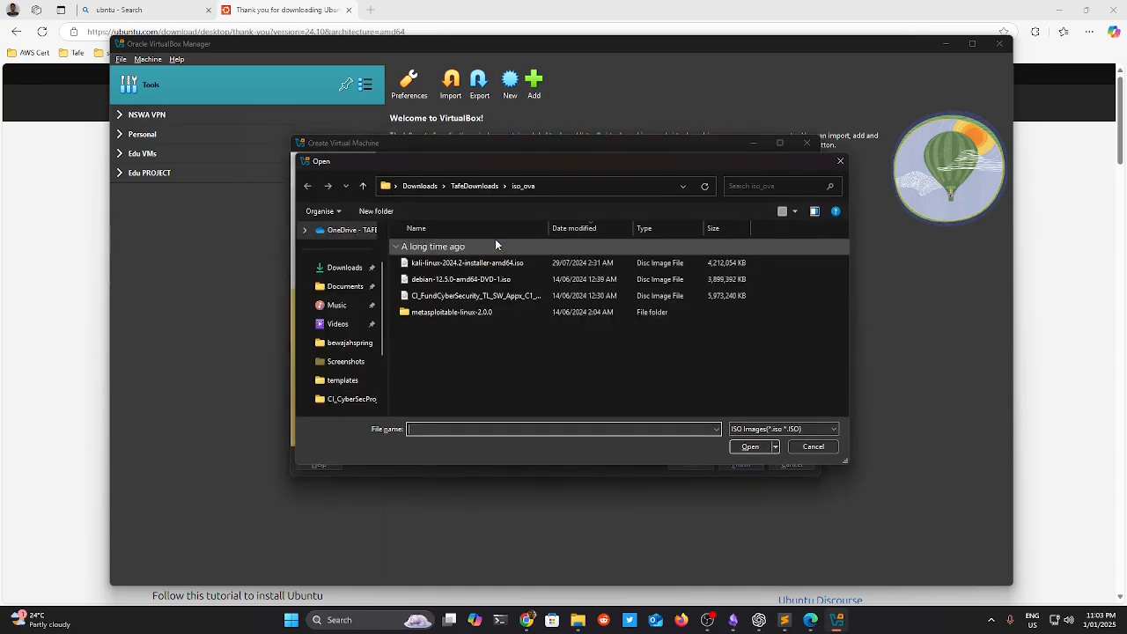
left_click(344, 288)
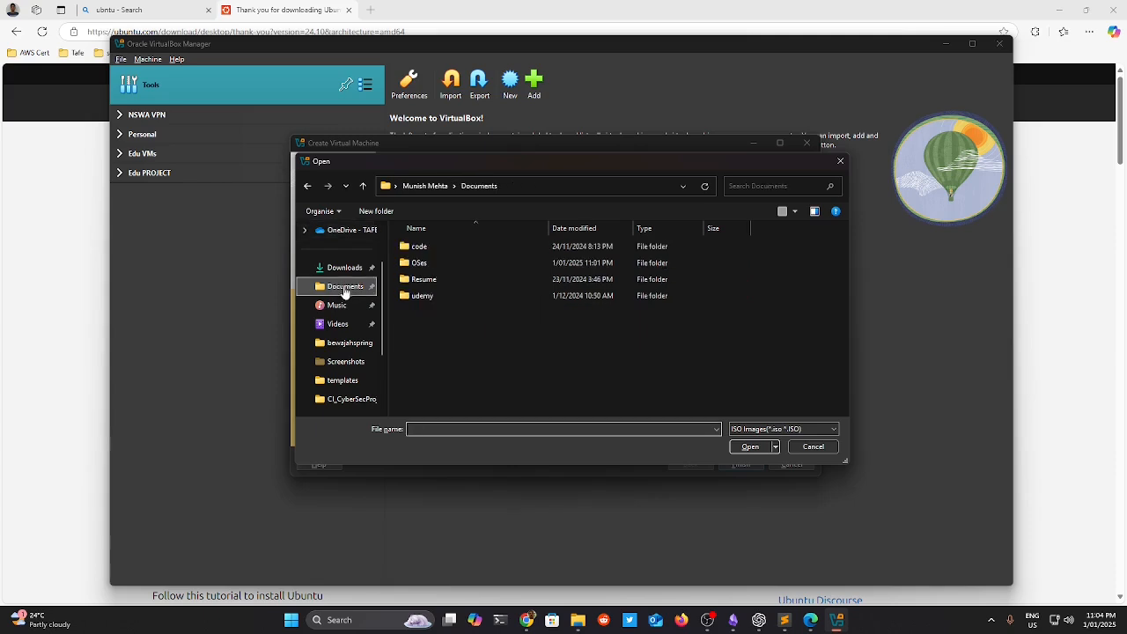
double_click(422, 263)
left_click(438, 248)
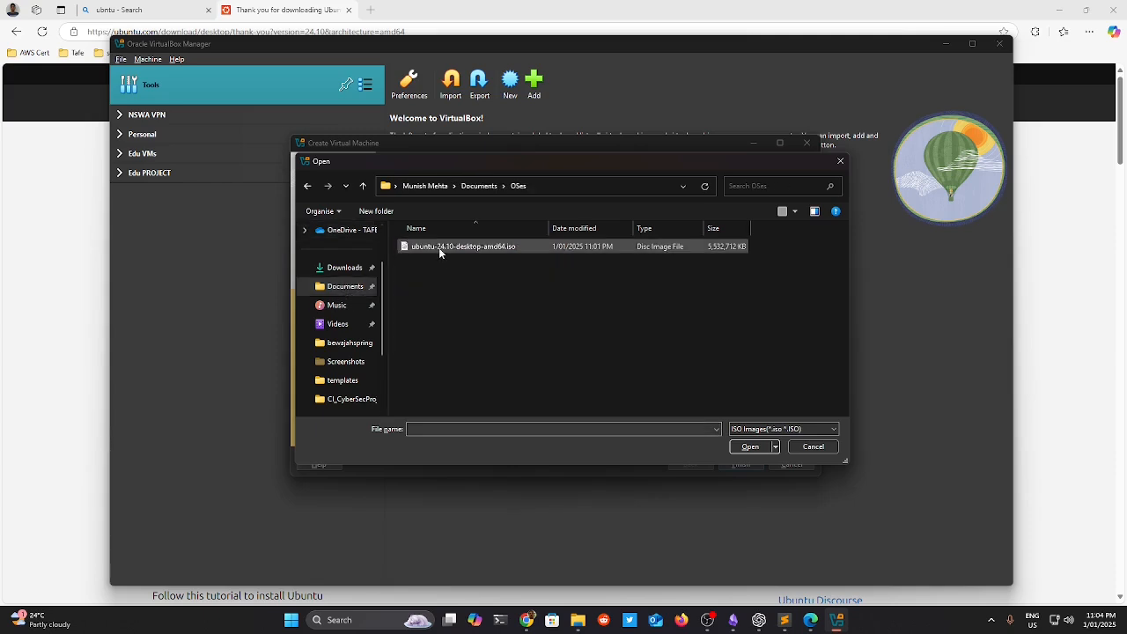
left_click(749, 447)
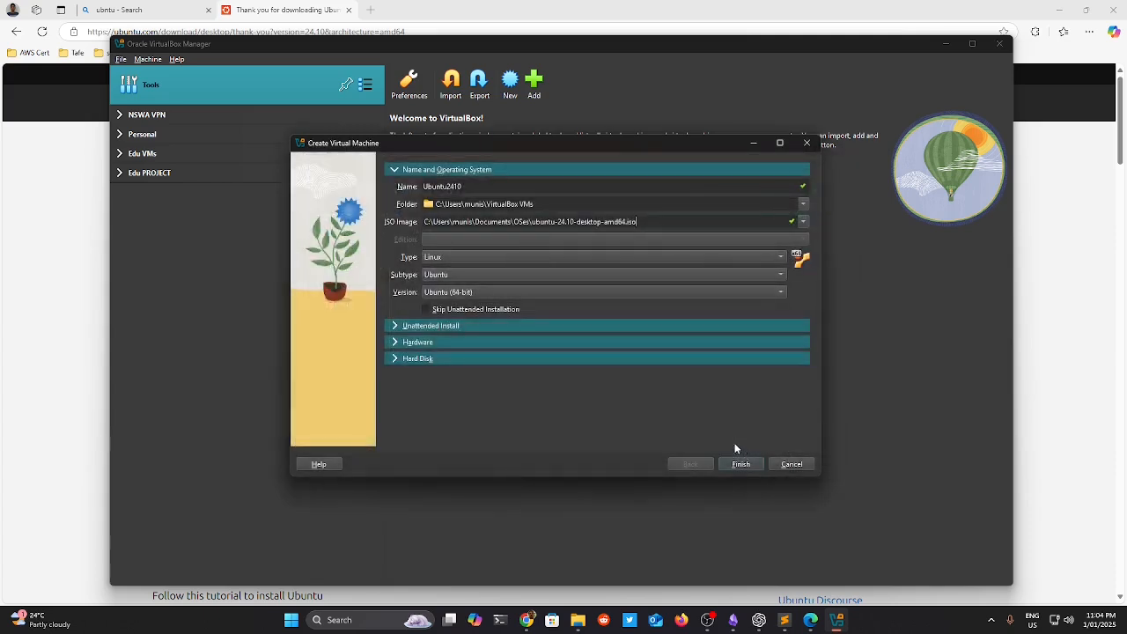
left_click(395, 325)
Replace the default unattended-install username and enter the account password.
left_click_drag(497, 221, 452, 221)
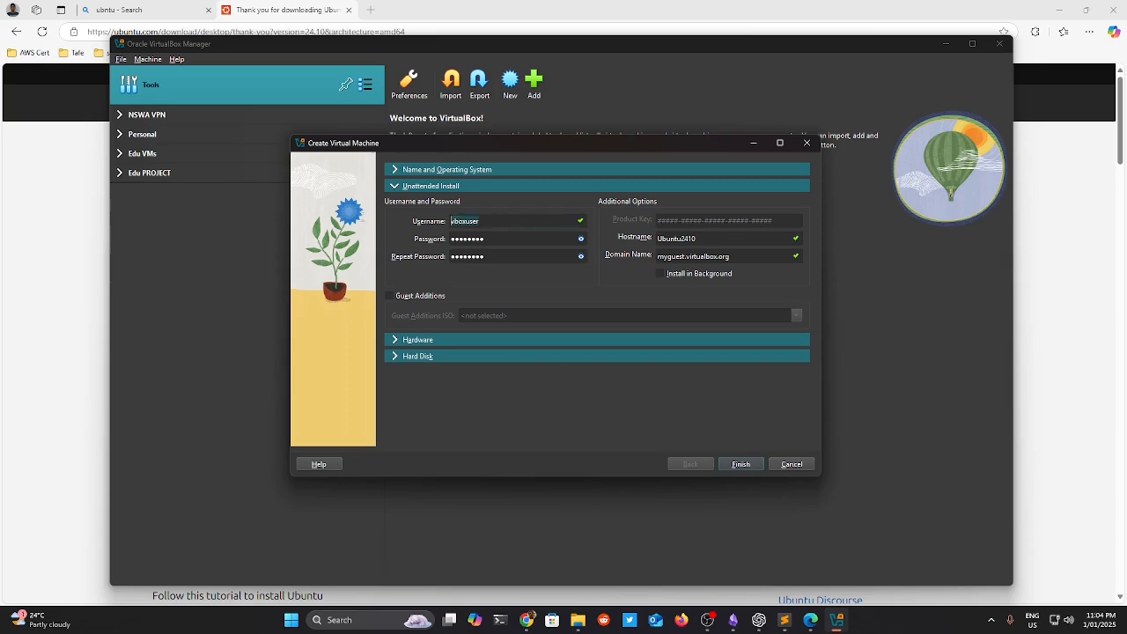
type("munish")
key("Tab")
type("passwor")
key("Tab")
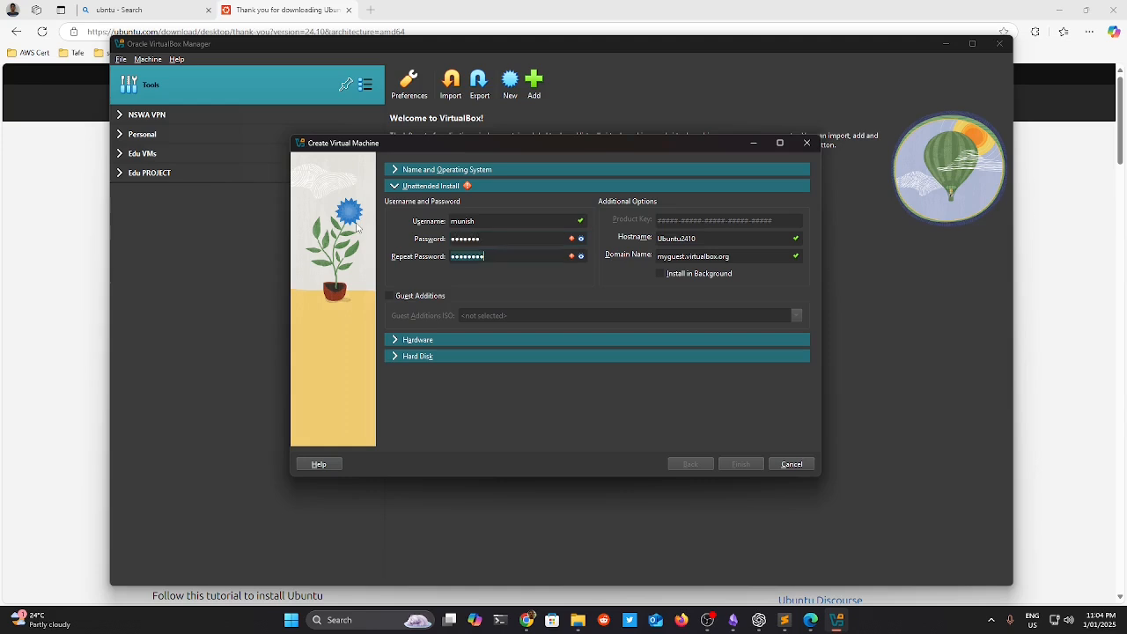
type("passwor")
Enable Guest Additions, check Downloads for an ISO and cancel, then return to the Ubuntu download page.
left_click(420, 299)
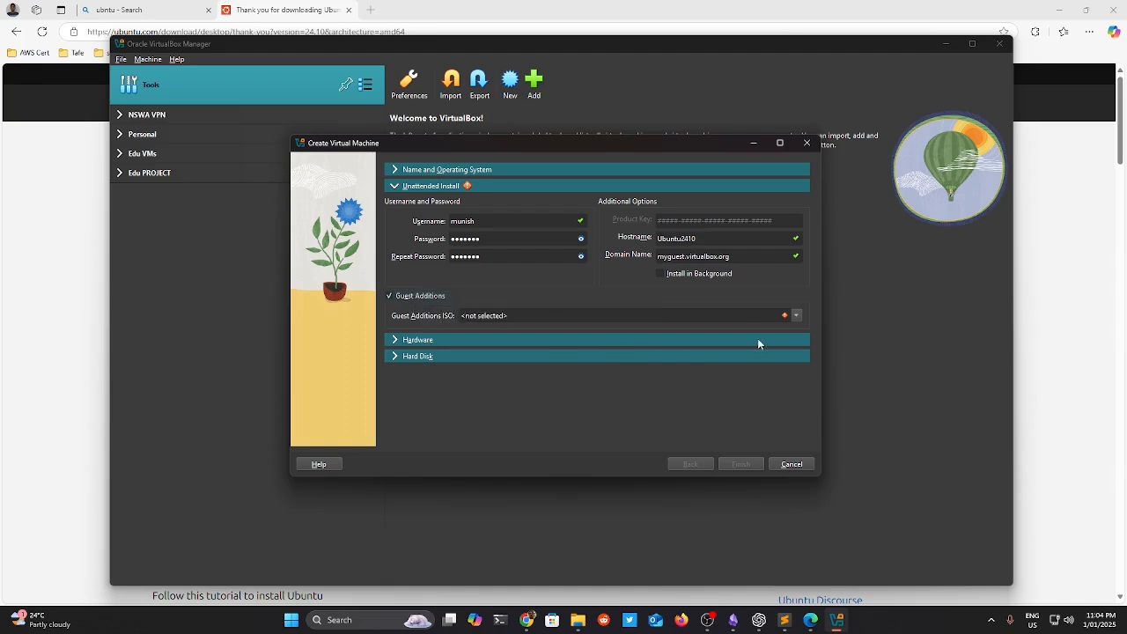
left_click(788, 316)
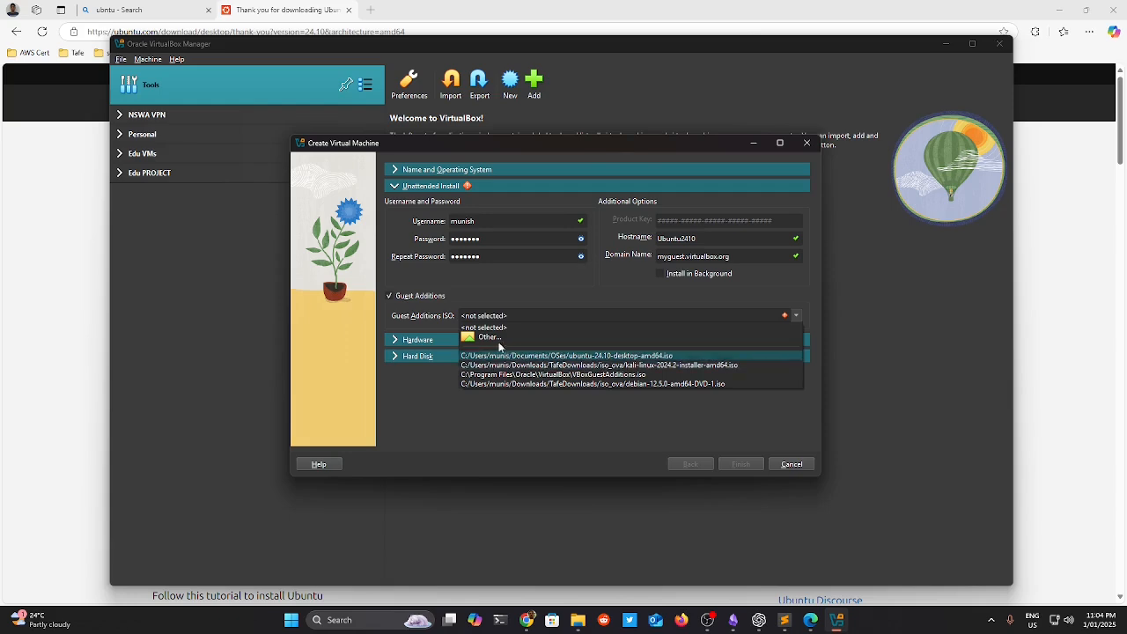
left_click(492, 338)
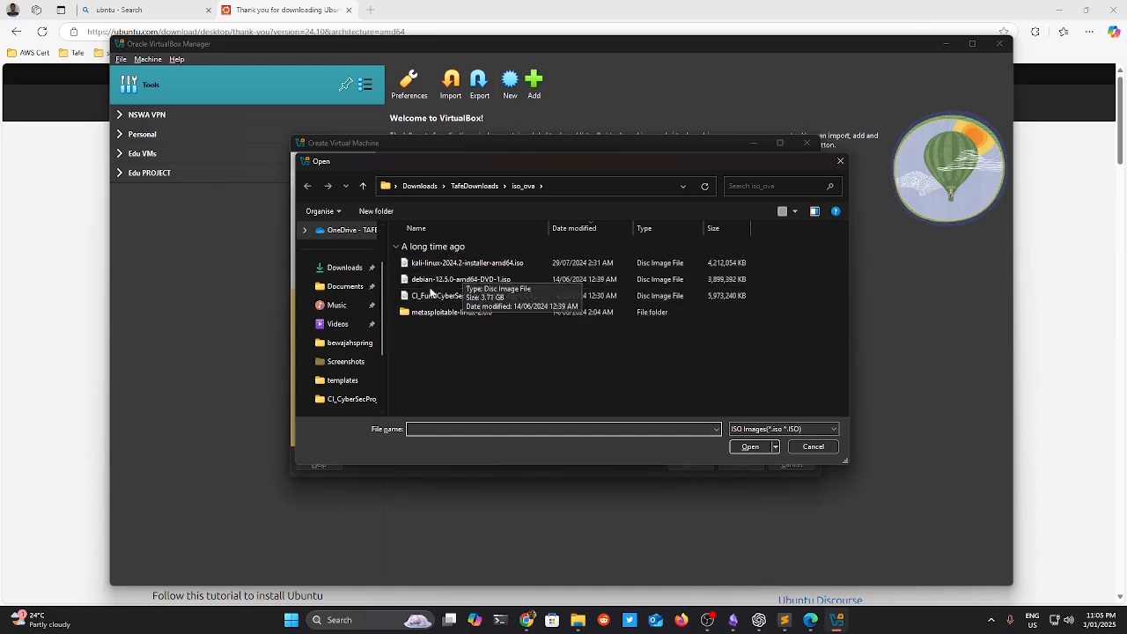
left_click(352, 275)
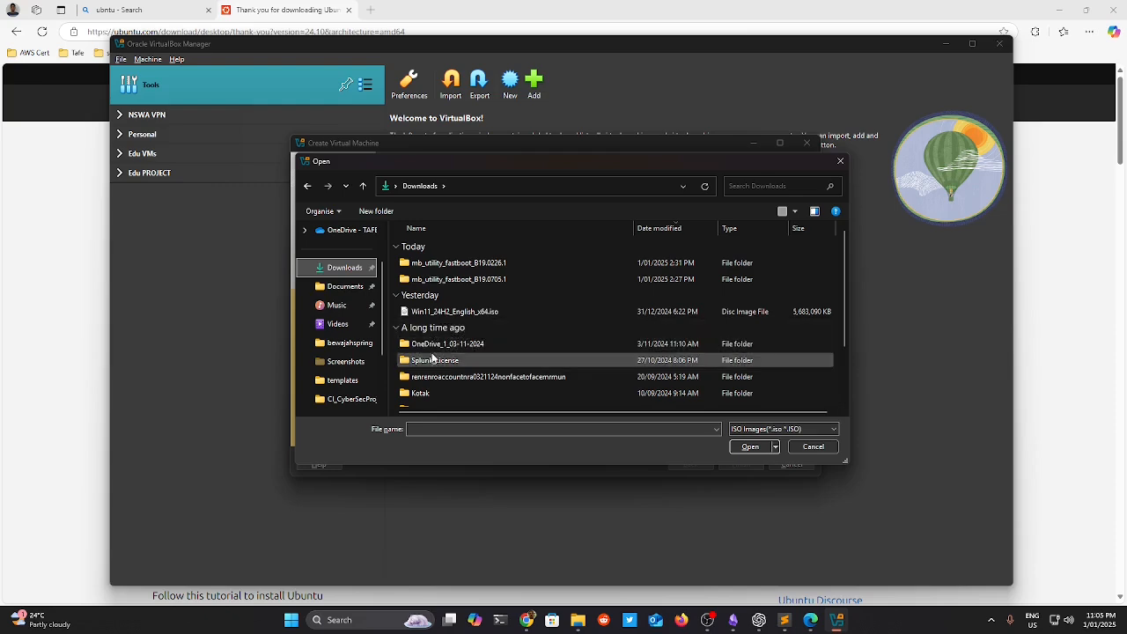
left_click(813, 447)
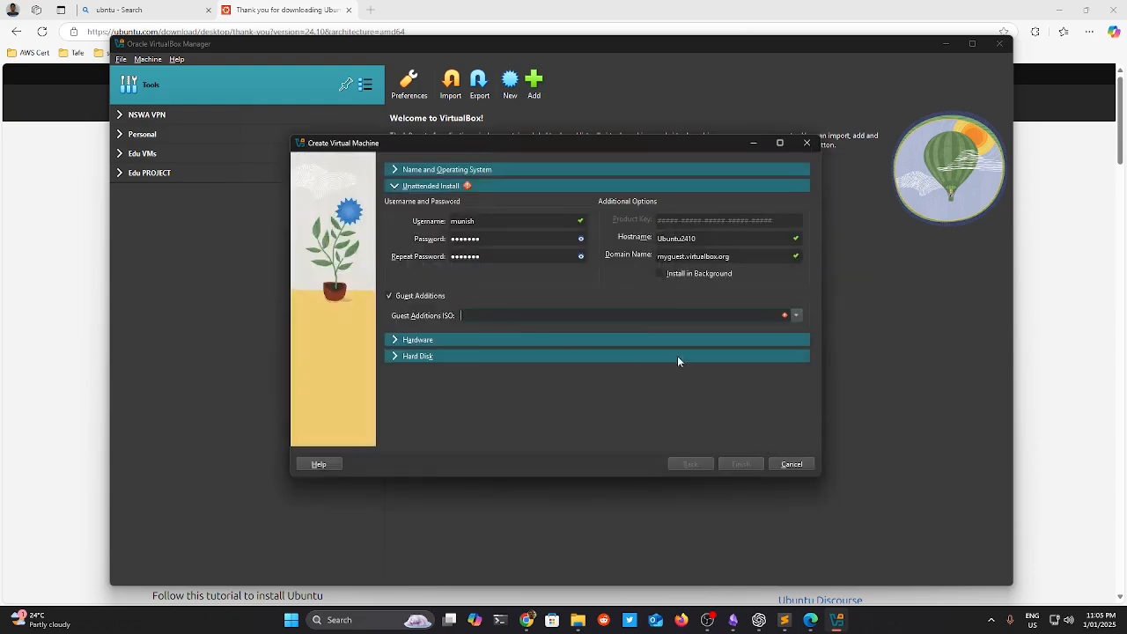
left_click_drag(619, 143, 477, 162)
left_click(1035, 217)
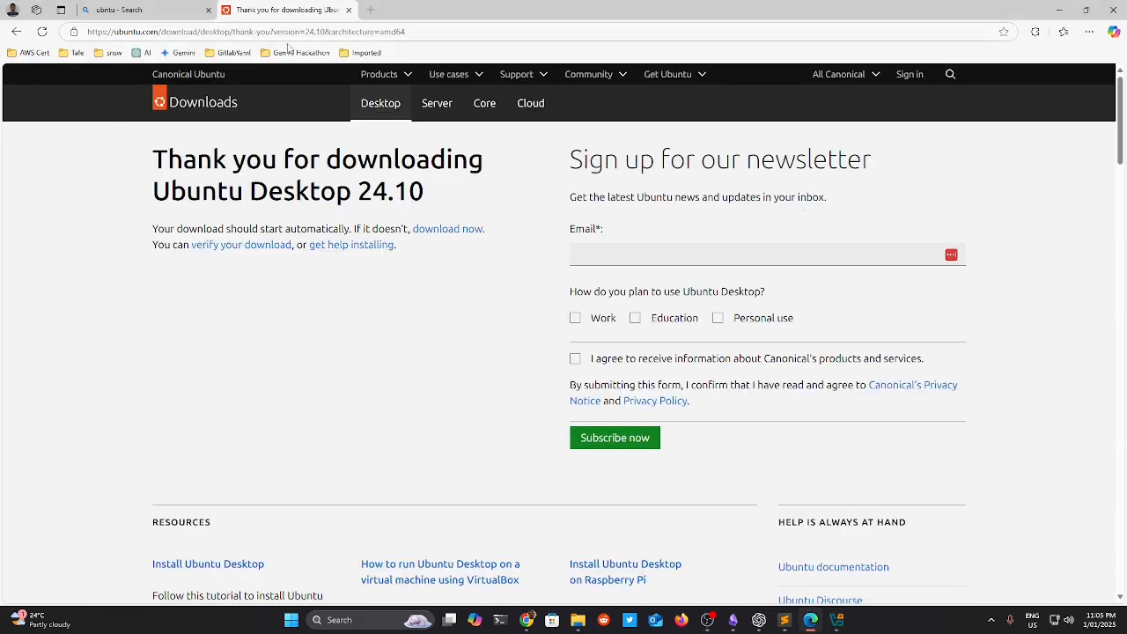
Search 'virtual box' in a new tab and open the virtualbox.org Downloads page.
left_click(16, 31)
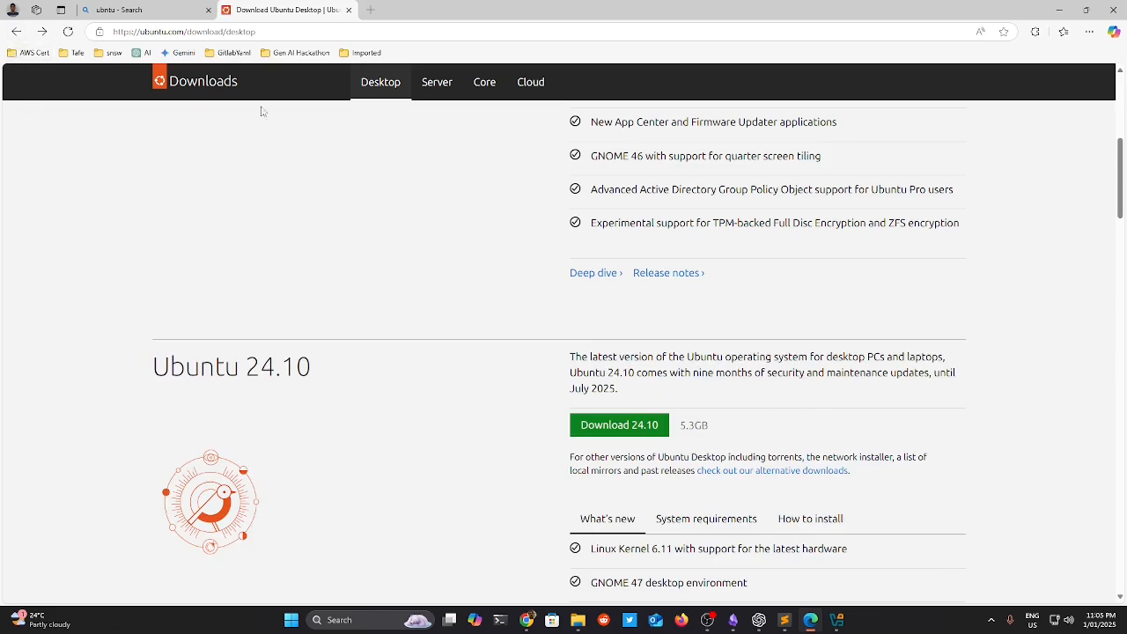
left_click(371, 10)
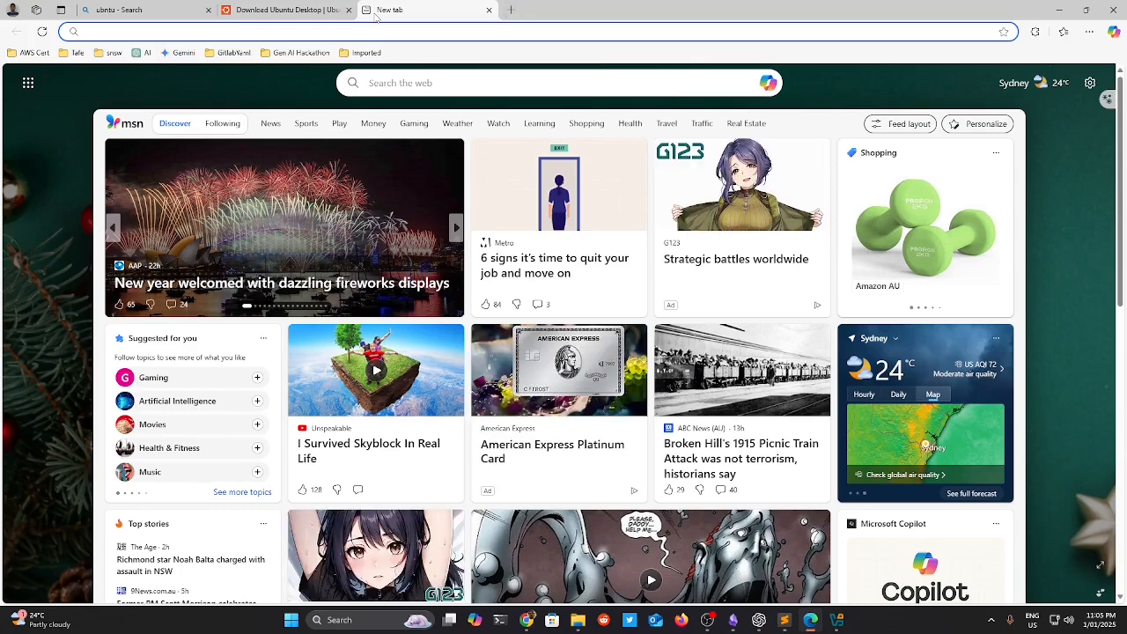
type("virtual box")
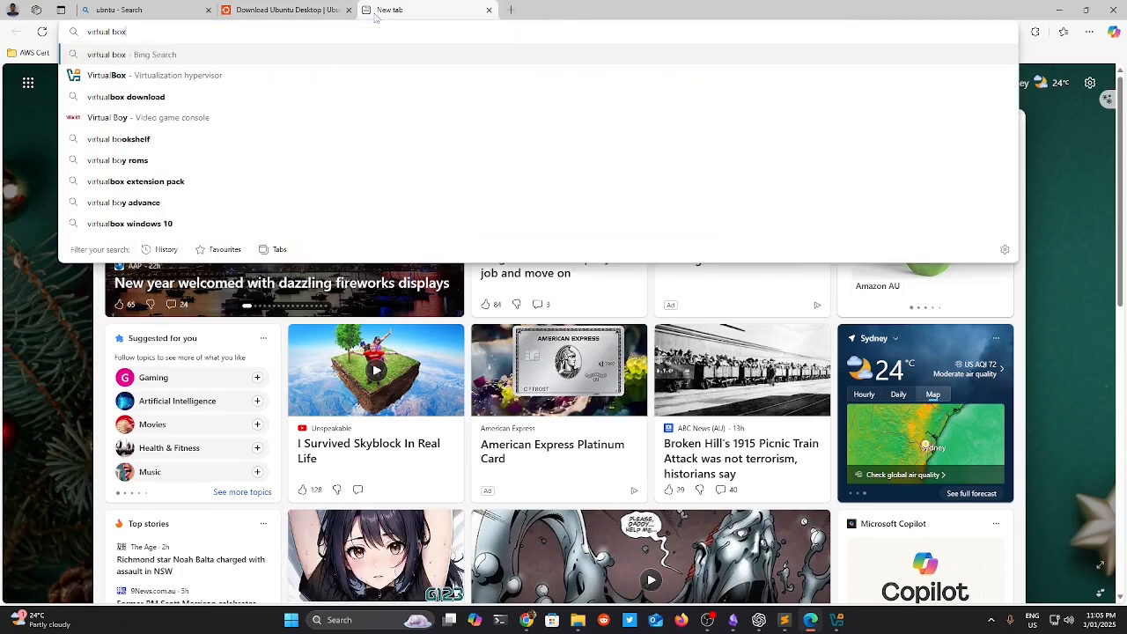
key("Return")
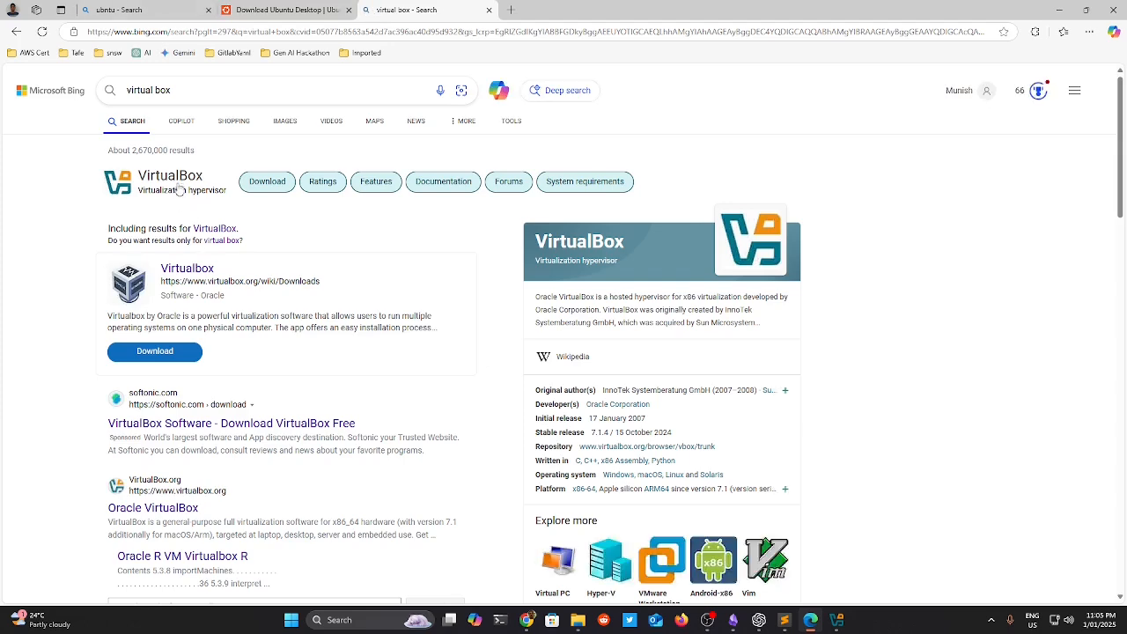
left_click(180, 185)
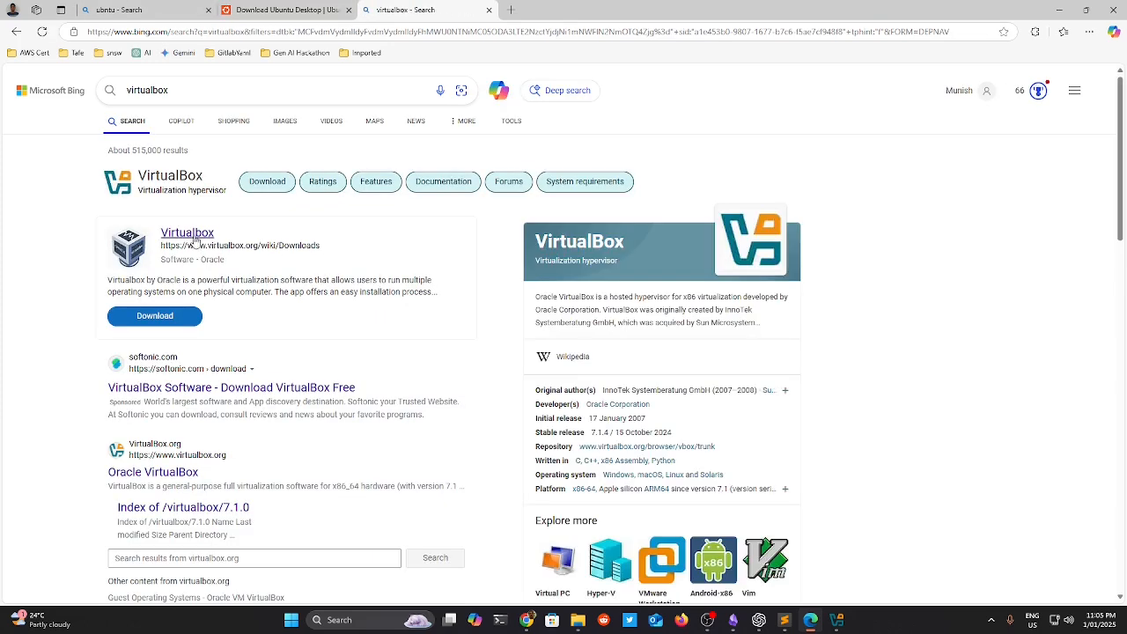
left_click(190, 235)
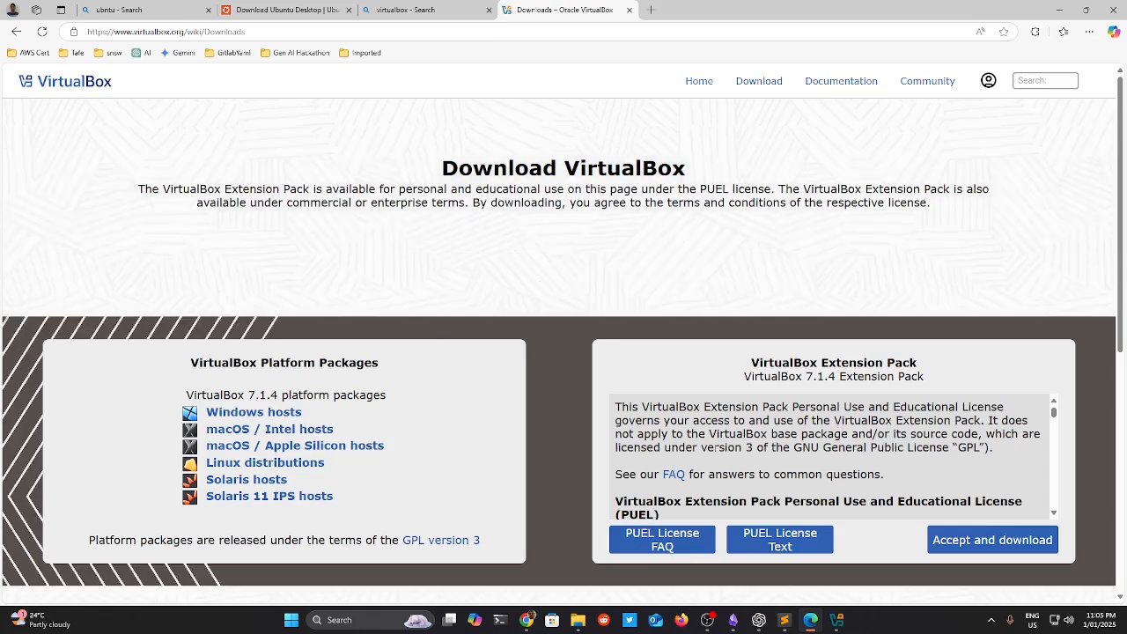
Accept the licence to download the 7.1.4 Extension Pack and show it in its folder.
scroll(881, 467, "down", 1)
left_click(1011, 540)
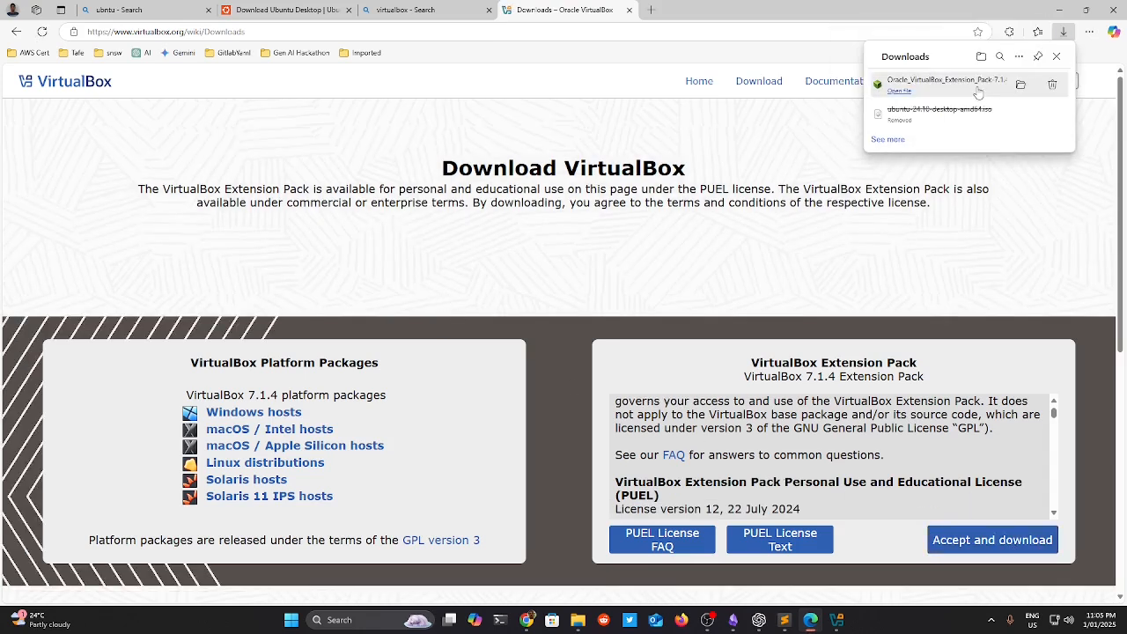
left_click(1022, 88)
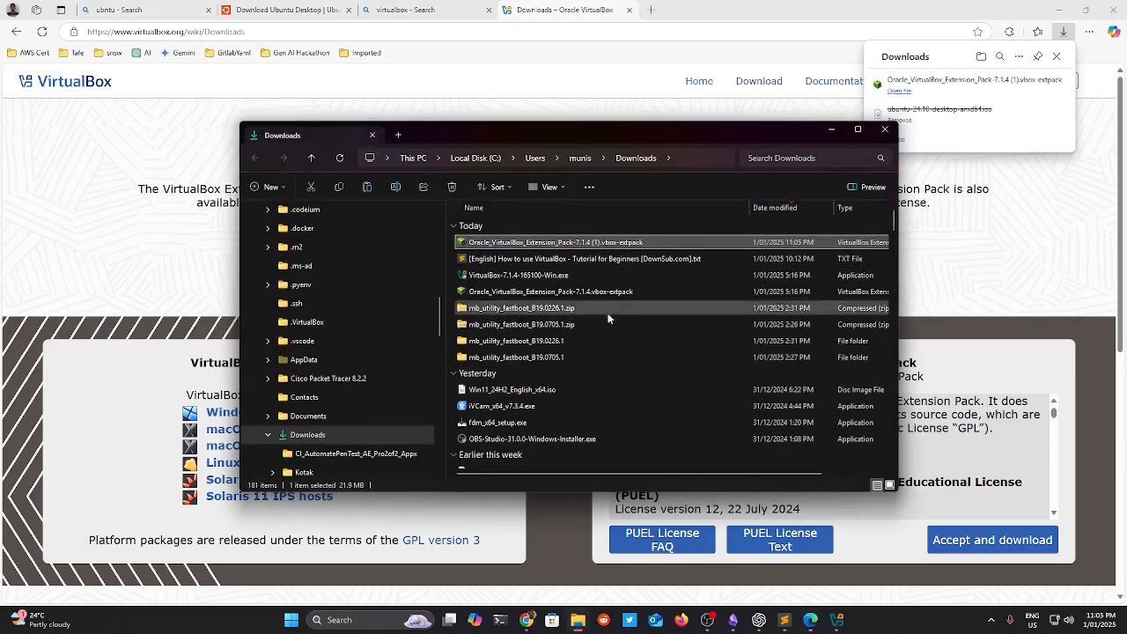
Delete the duplicate Extension Pack download and open the original to reinstall it.
right_click(464, 244)
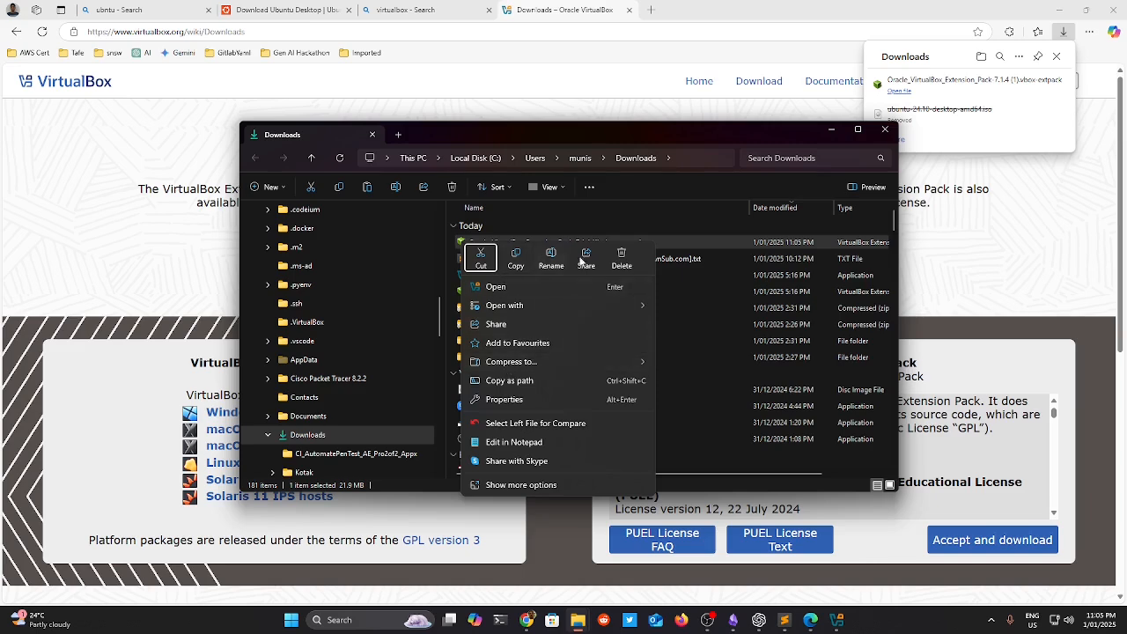
left_click(629, 265)
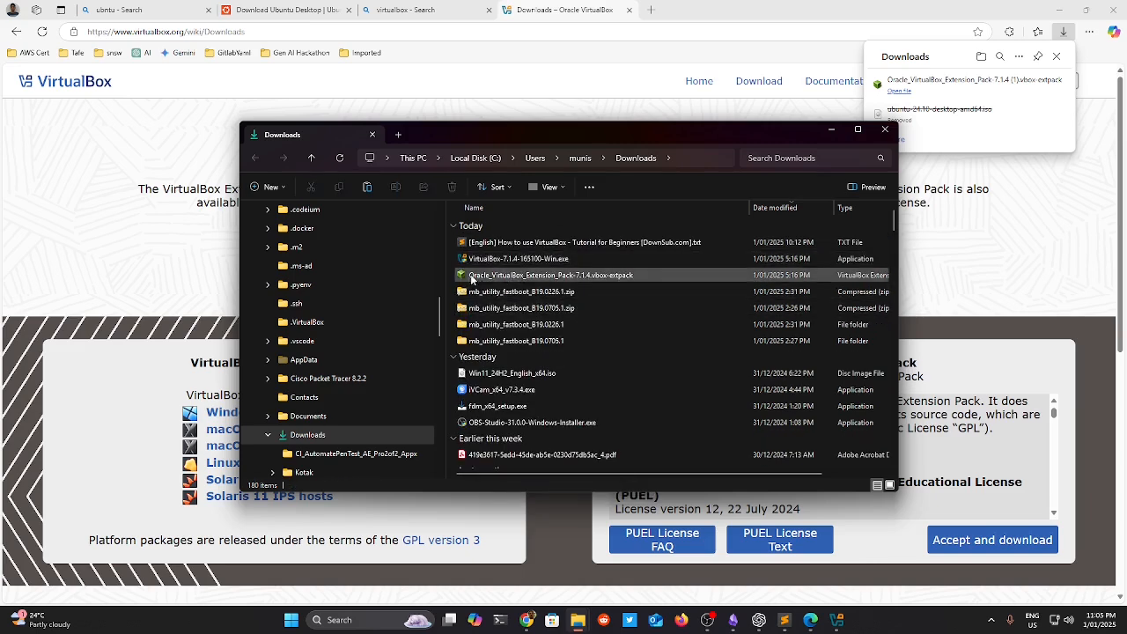
double_click(478, 276)
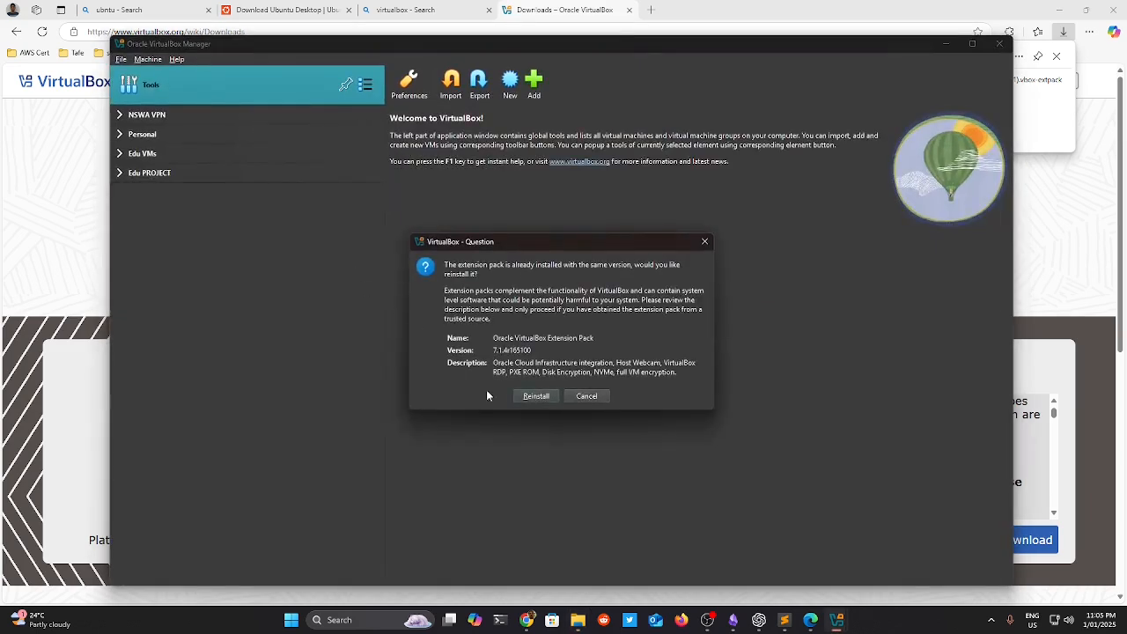
left_click(535, 396)
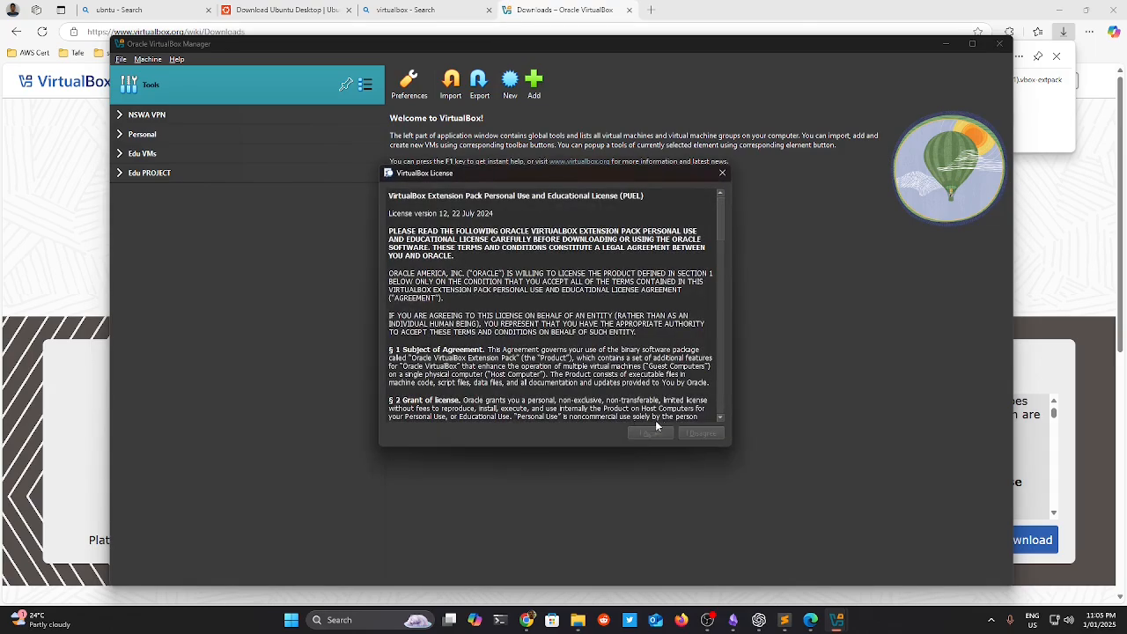
Scroll to the end of the VirtualBox licence, agree to it, and close the Downloads folder.
scroll(543, 339, "down", 15)
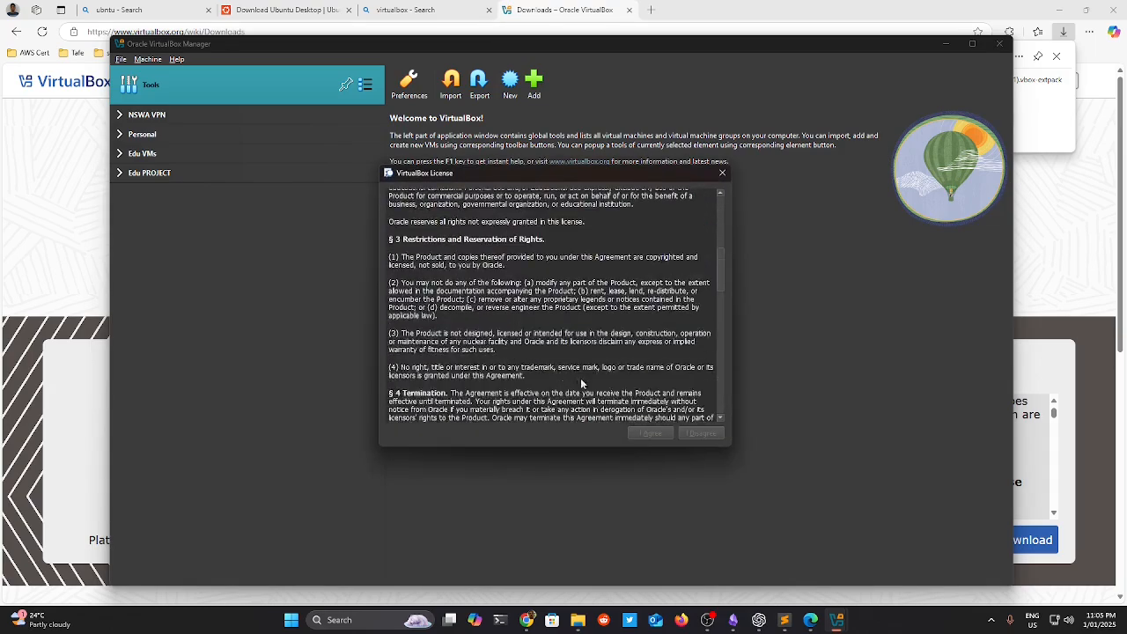
scroll(676, 388, "down", 10)
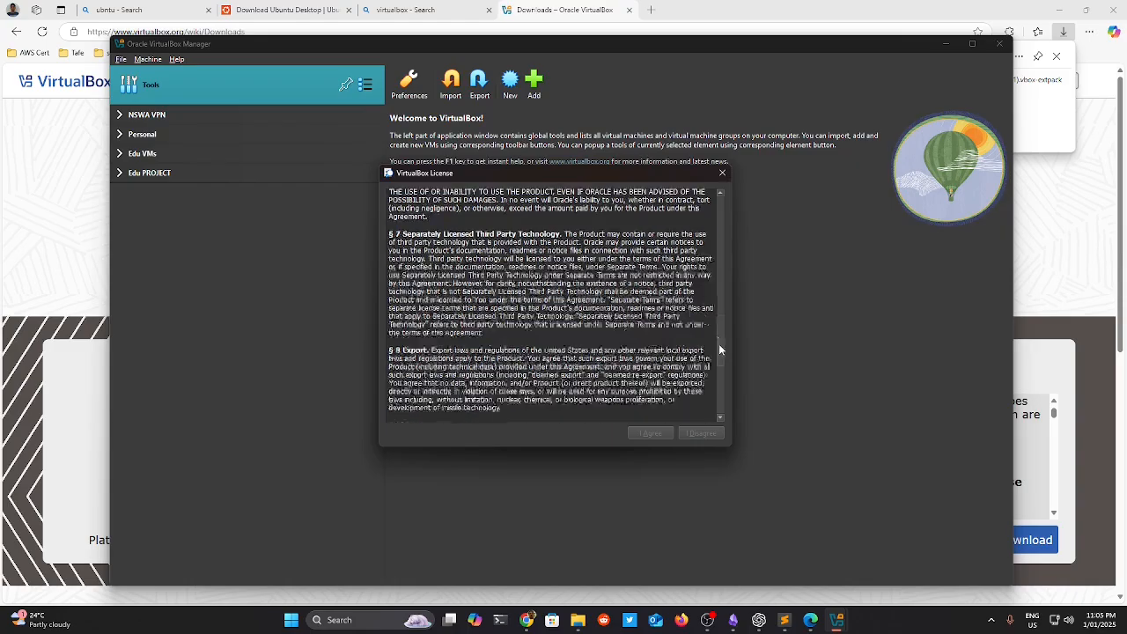
left_click(656, 431)
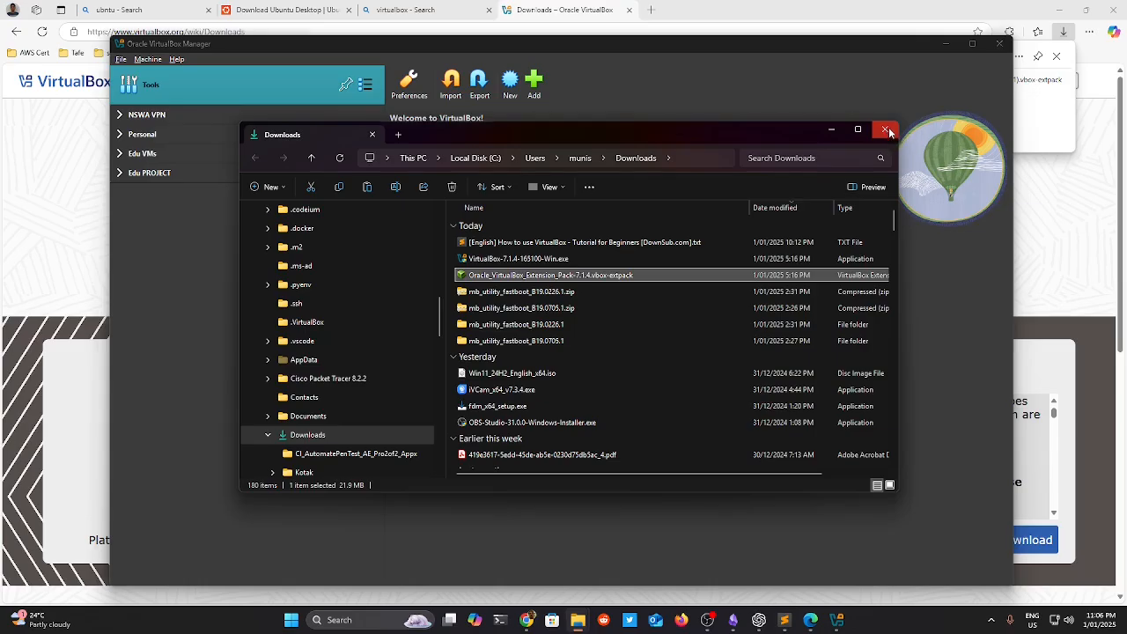
left_click(887, 131)
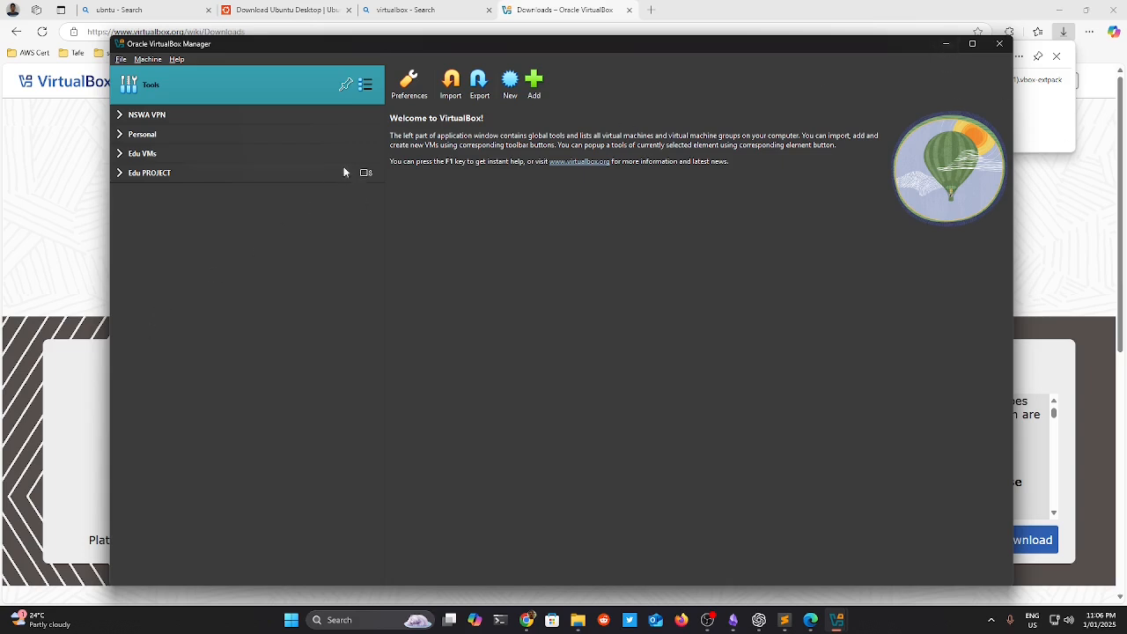
Return to VirtualBox Manager, start a new virtual machine and look over its setup sections.
mouse_move(838, 619)
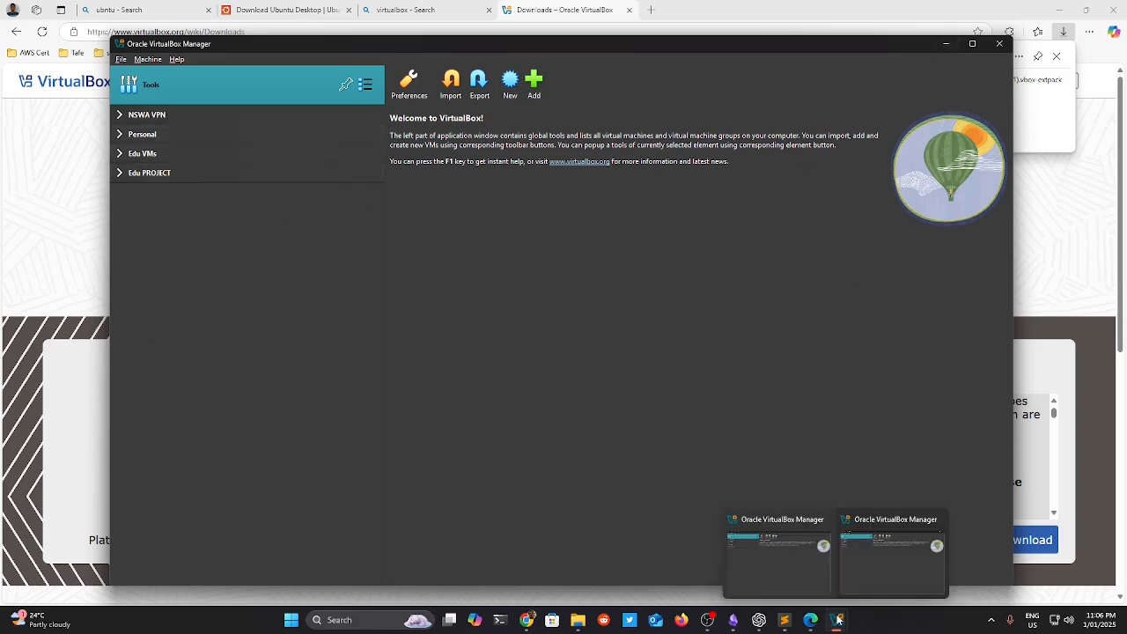
left_click(874, 585)
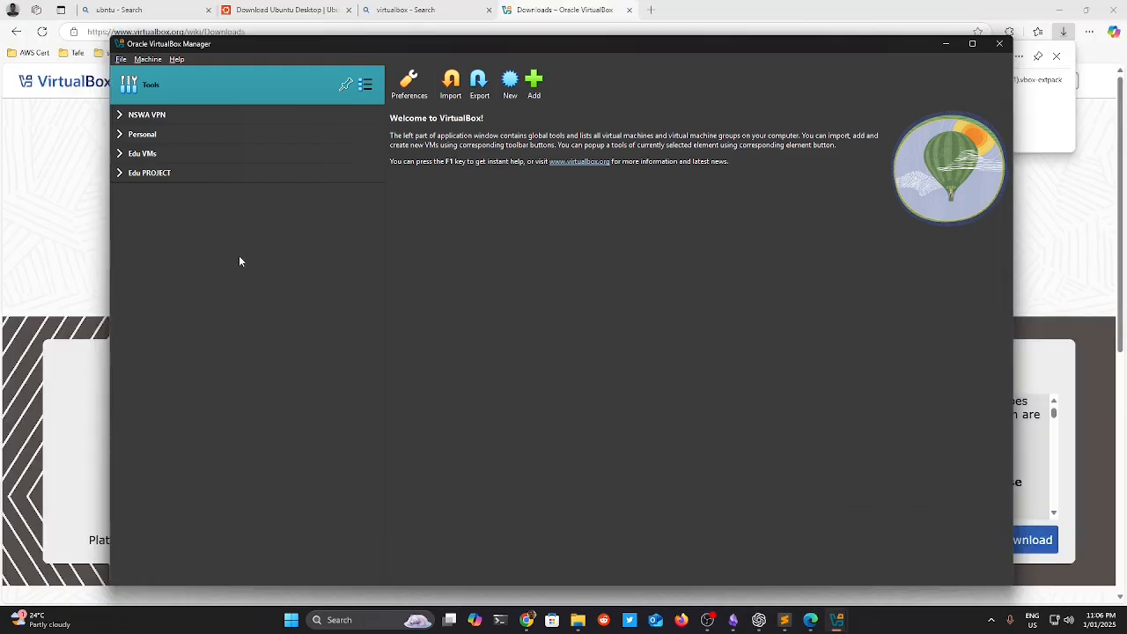
left_click(811, 623)
mouse_move(838, 619)
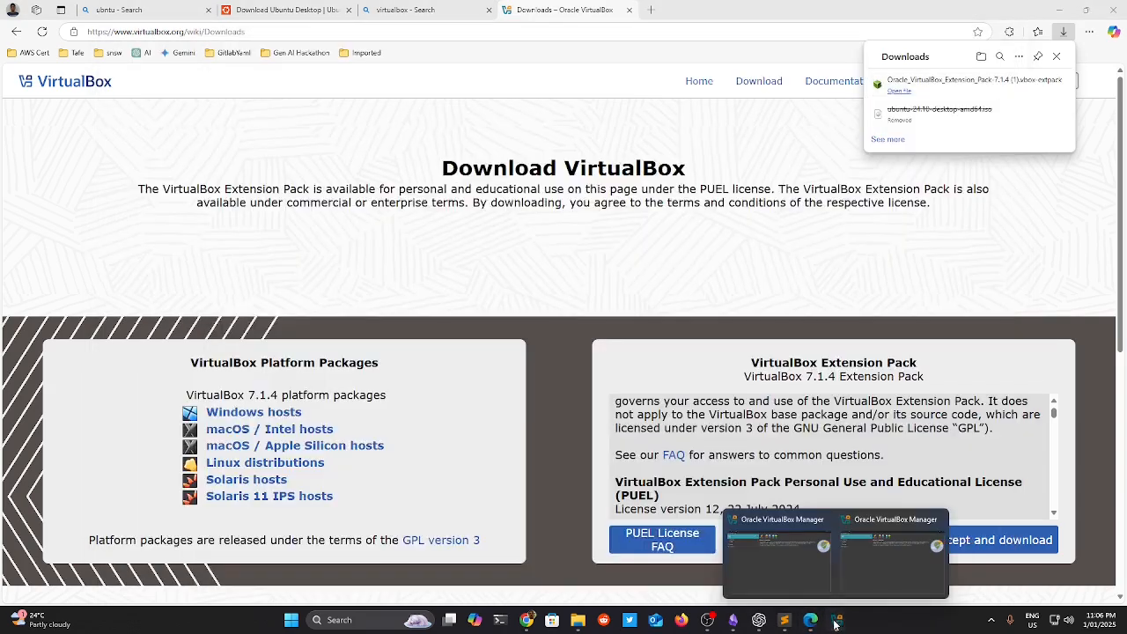
left_click(867, 564)
left_click(510, 83)
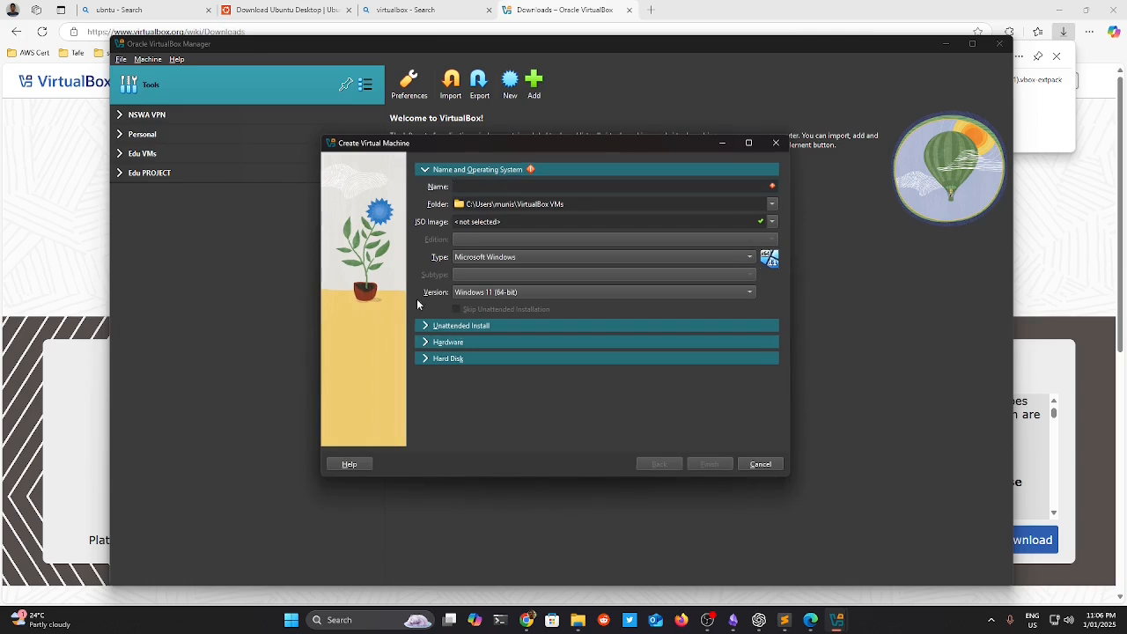
left_click(427, 326)
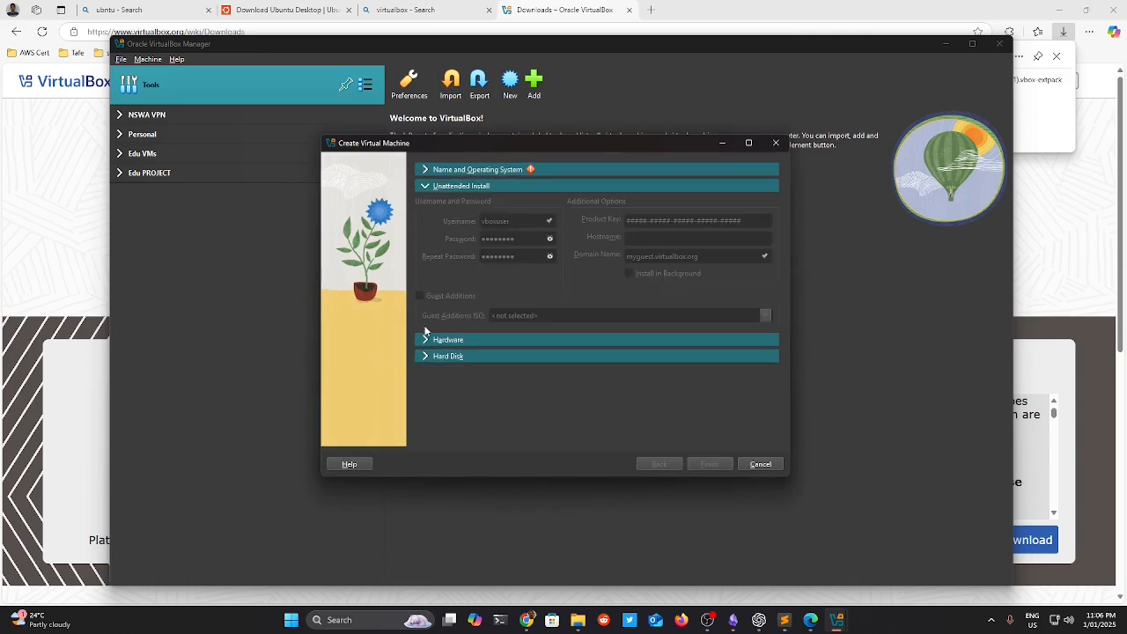
left_click(427, 342)
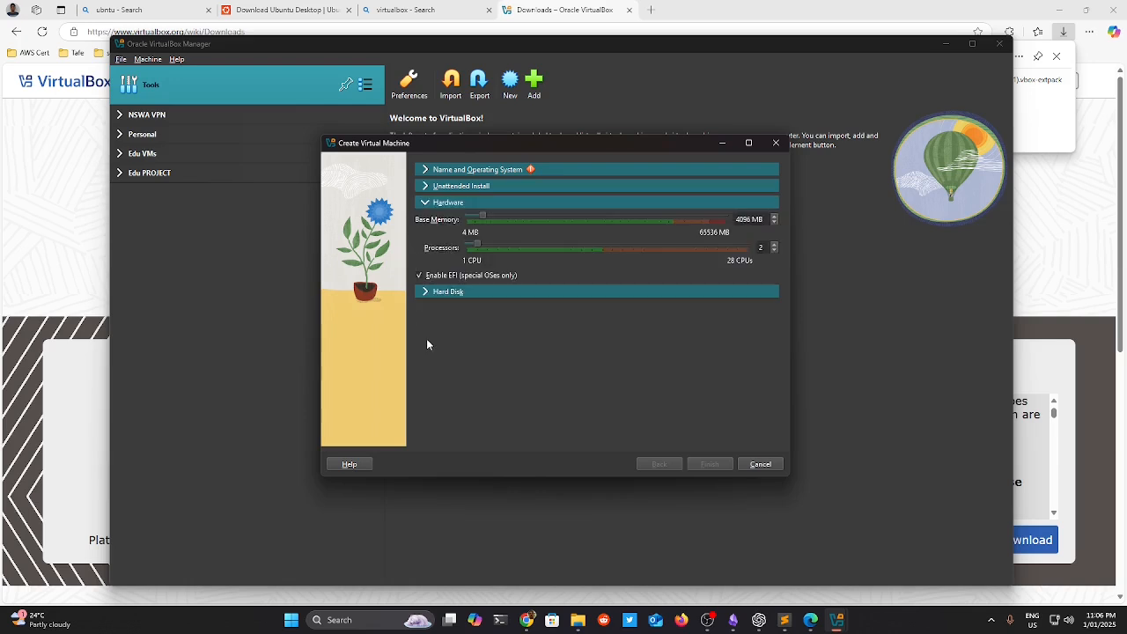
left_click(427, 170)
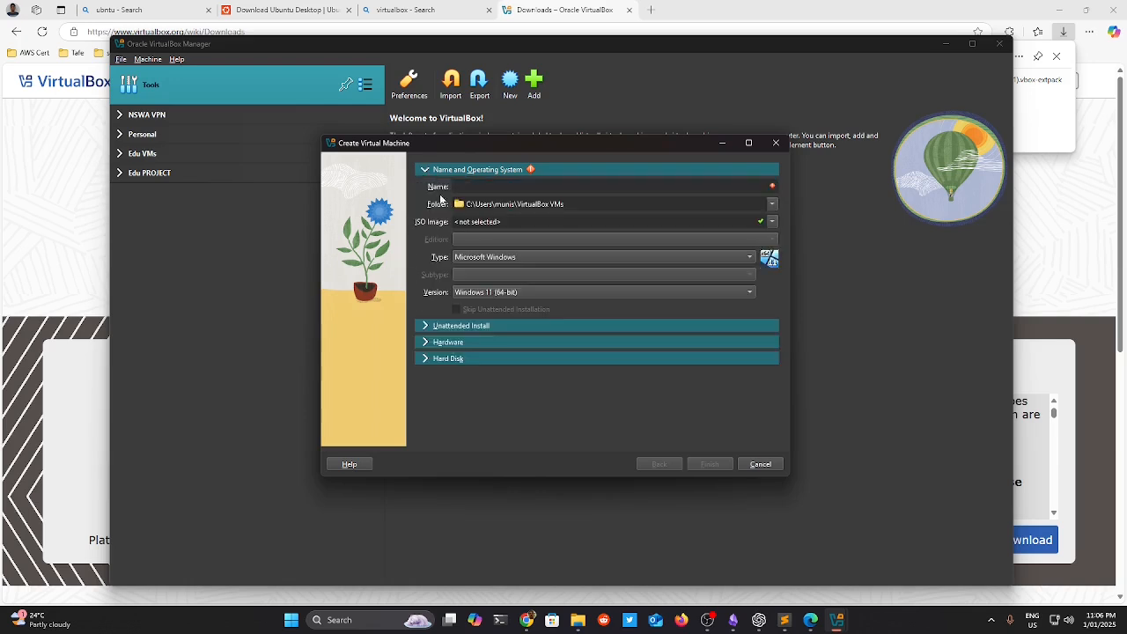
Name the machine Ubuntu2410 and choose the ubuntu-24.10-desktop-amd64.iso image.
left_click(500, 186)
type("Ubuntu24")
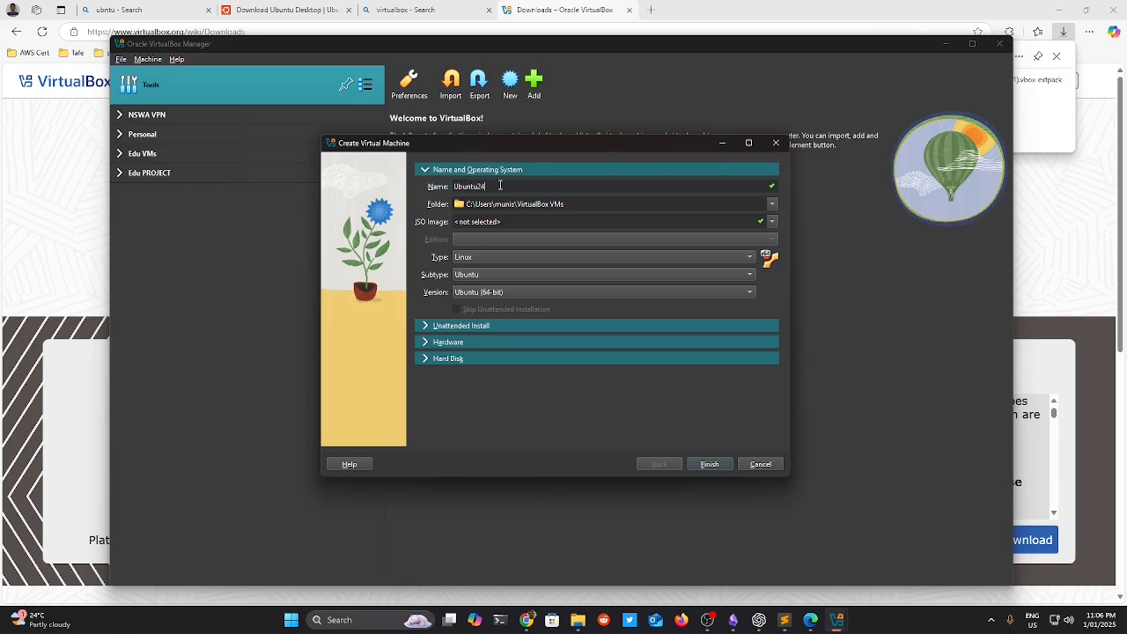
type("10")
key("Tab")
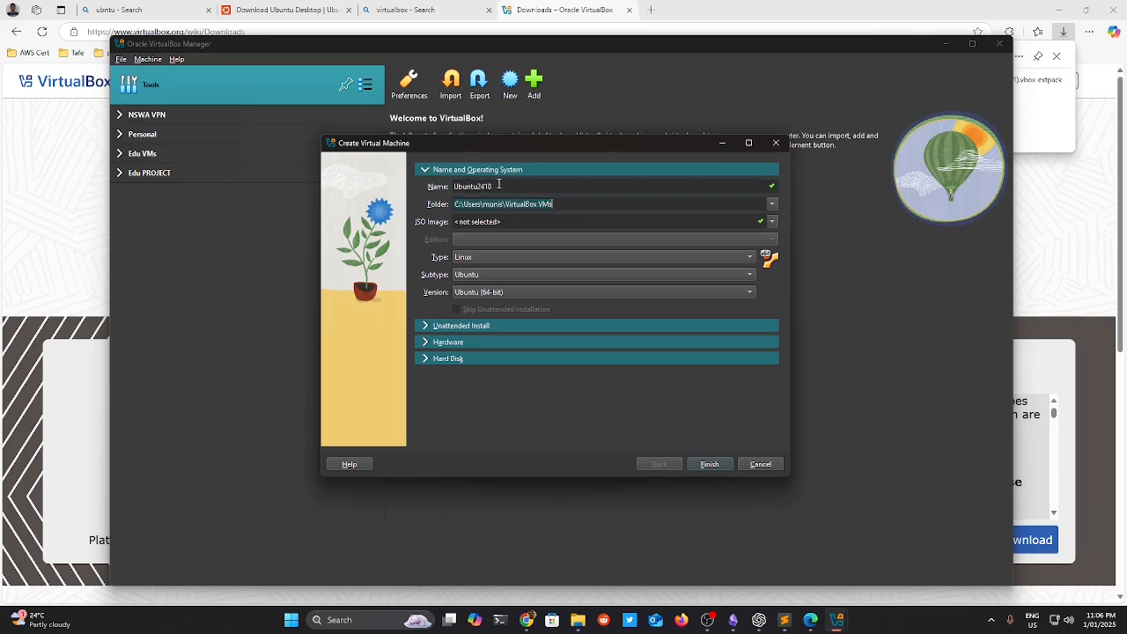
left_click(773, 222)
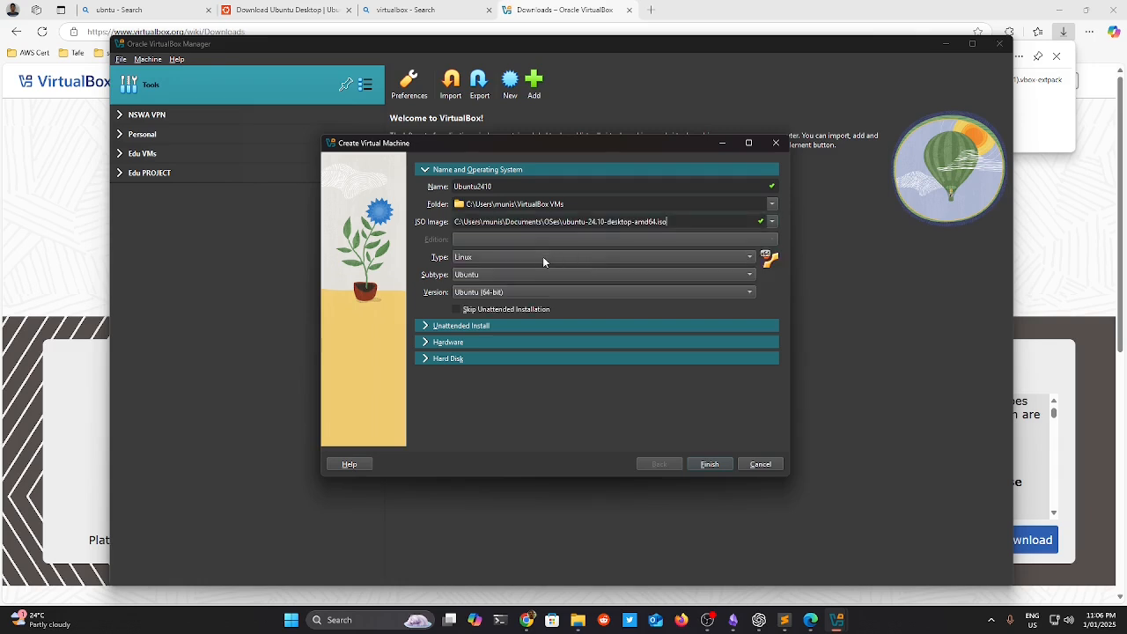
Set the unattended-install username and enter and confirm the password.
left_click(485, 325)
left_click_drag(528, 218, 456, 227)
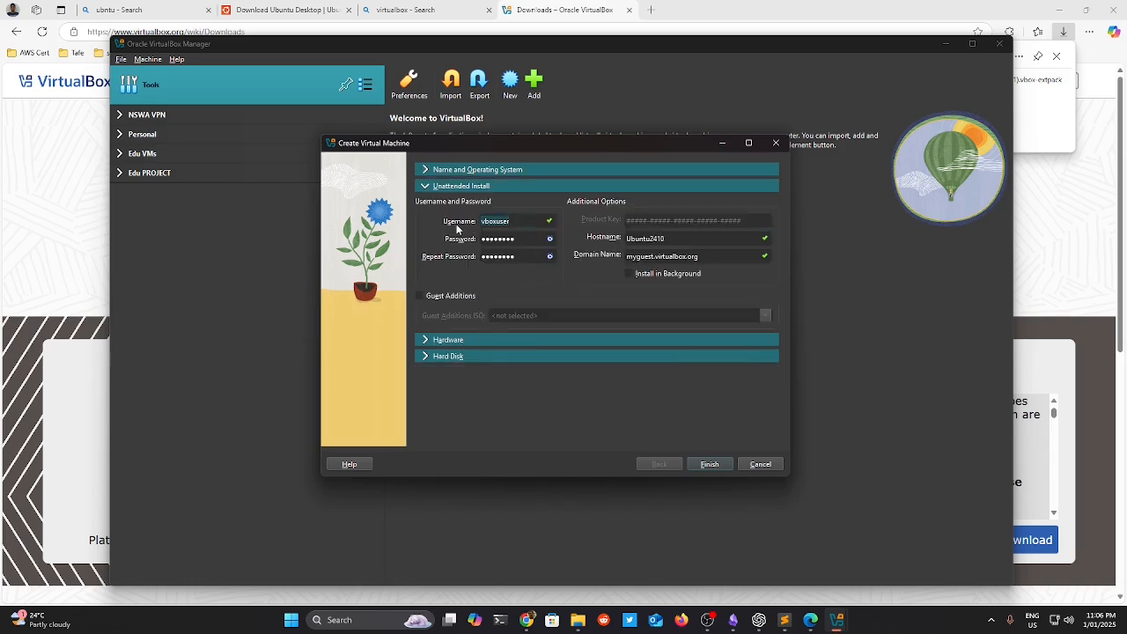
type("munish")
key("Tab")
type("mu•••••")
key("Tab")
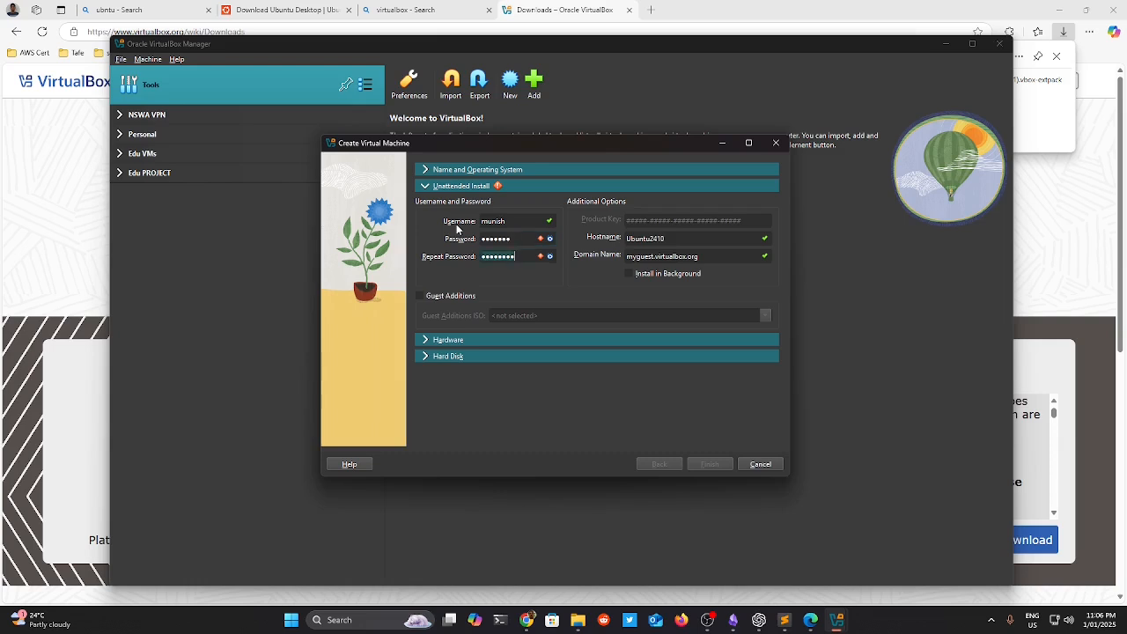
type("m••••••")
Enable Guest Additions and search Downloads for a Guest Additions ISO, then cancel.
left_click(463, 299)
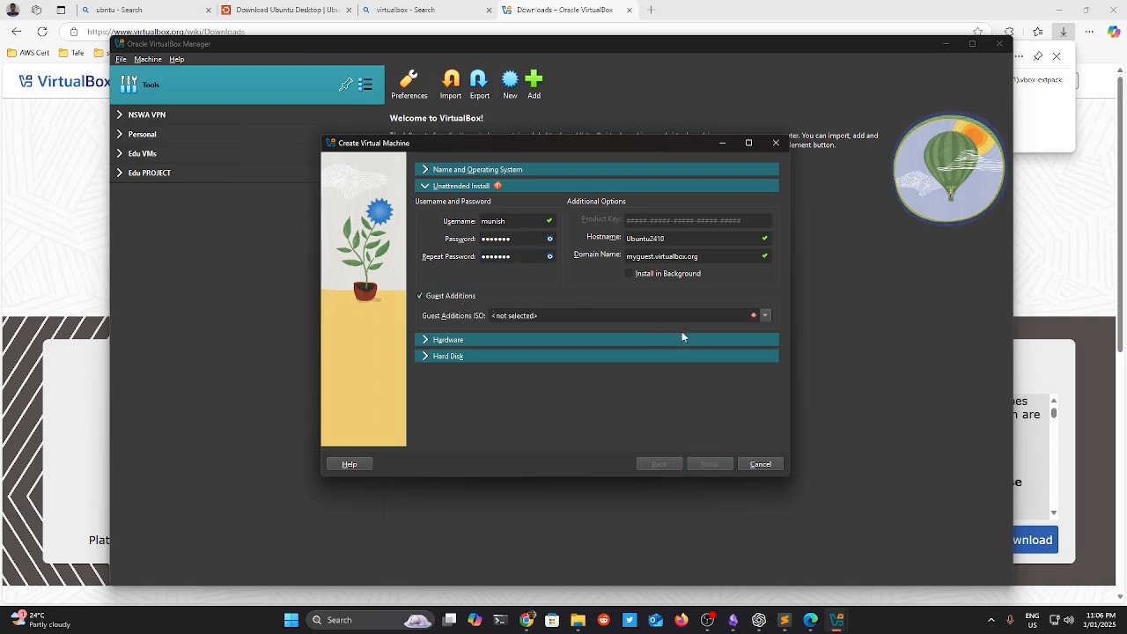
left_click(766, 317)
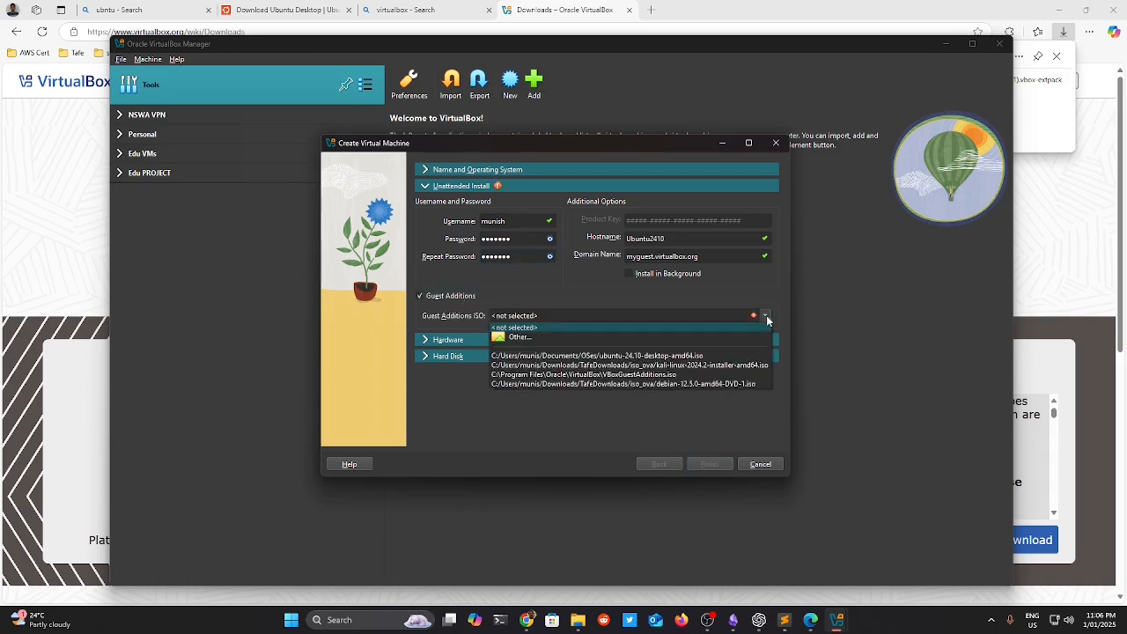
left_click(629, 339)
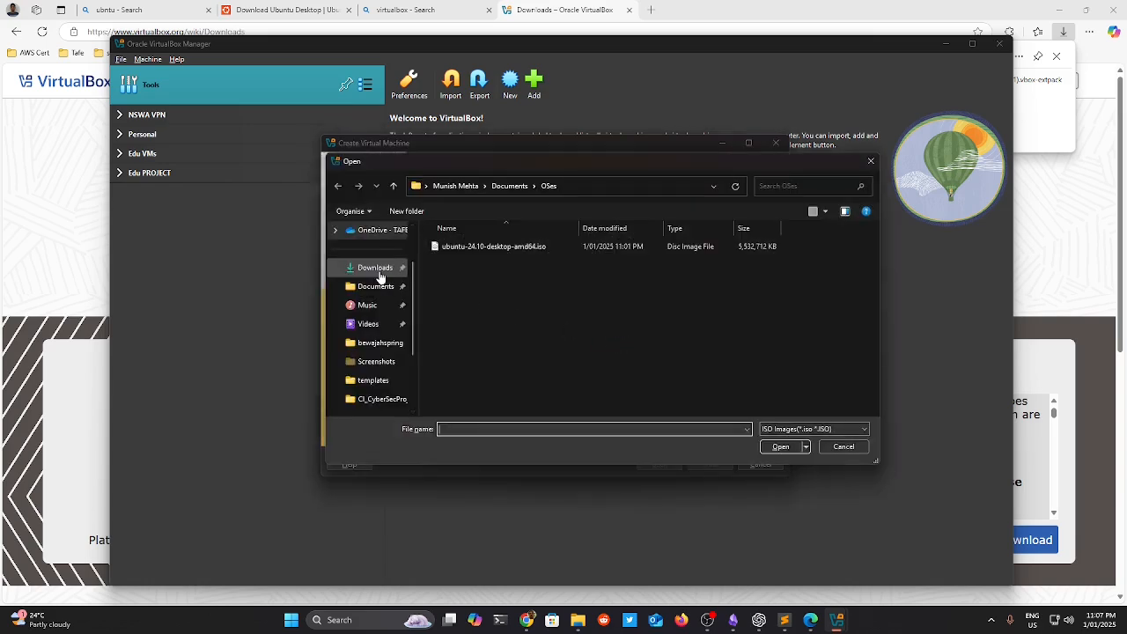
left_click(379, 271)
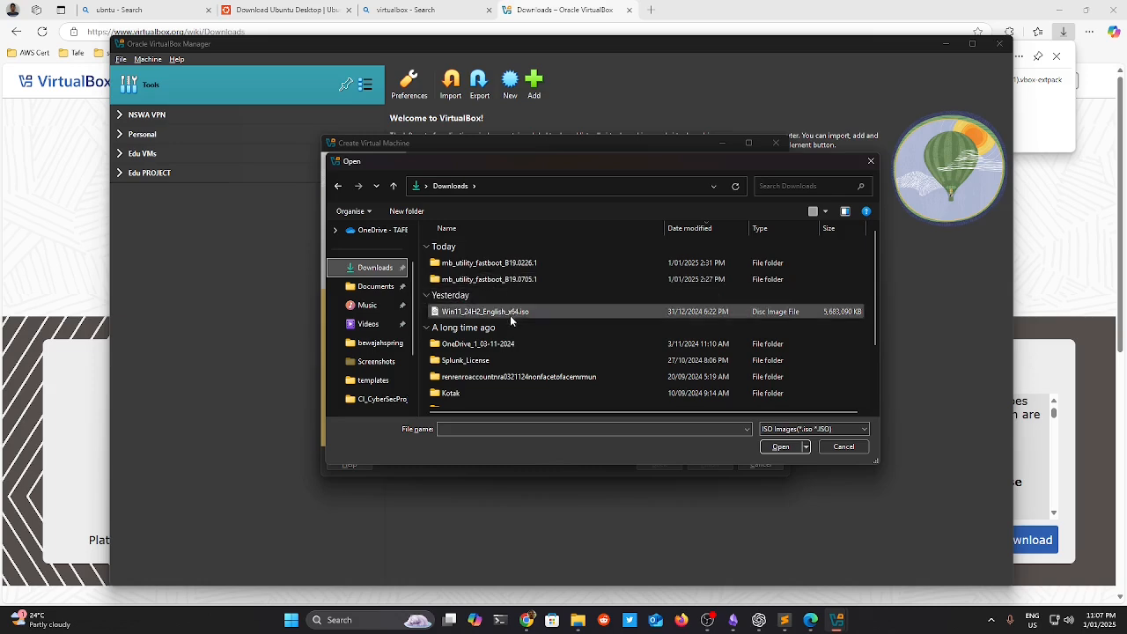
scroll(510, 317, "down", 1)
scroll(510, 316, "down", 2)
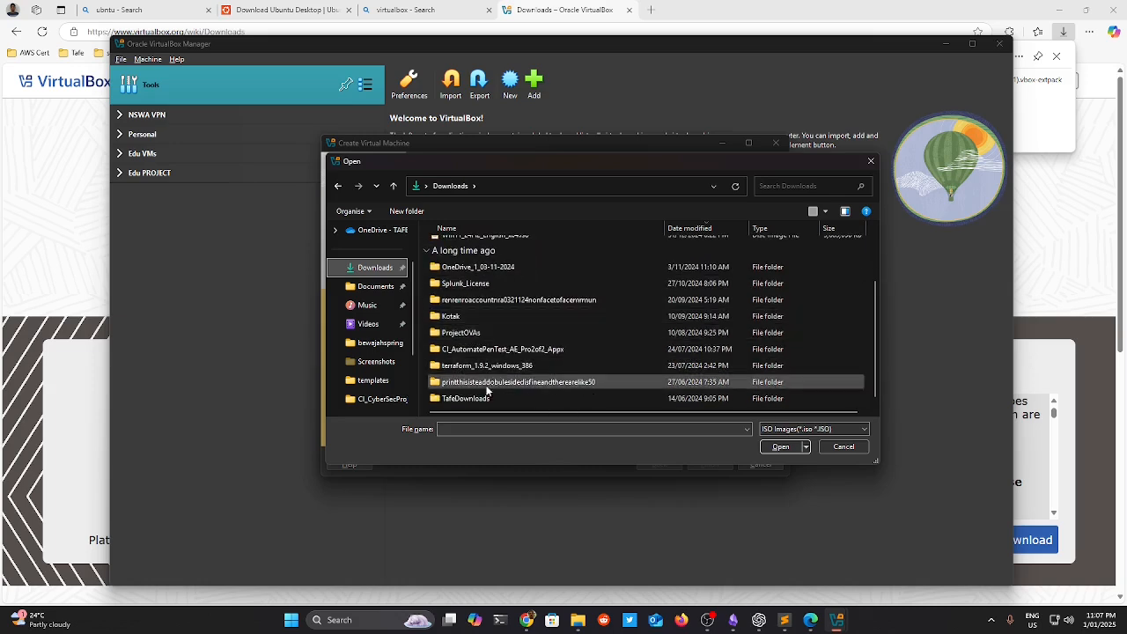
scroll(477, 398, "up", 1)
scroll(476, 398, "up", 2)
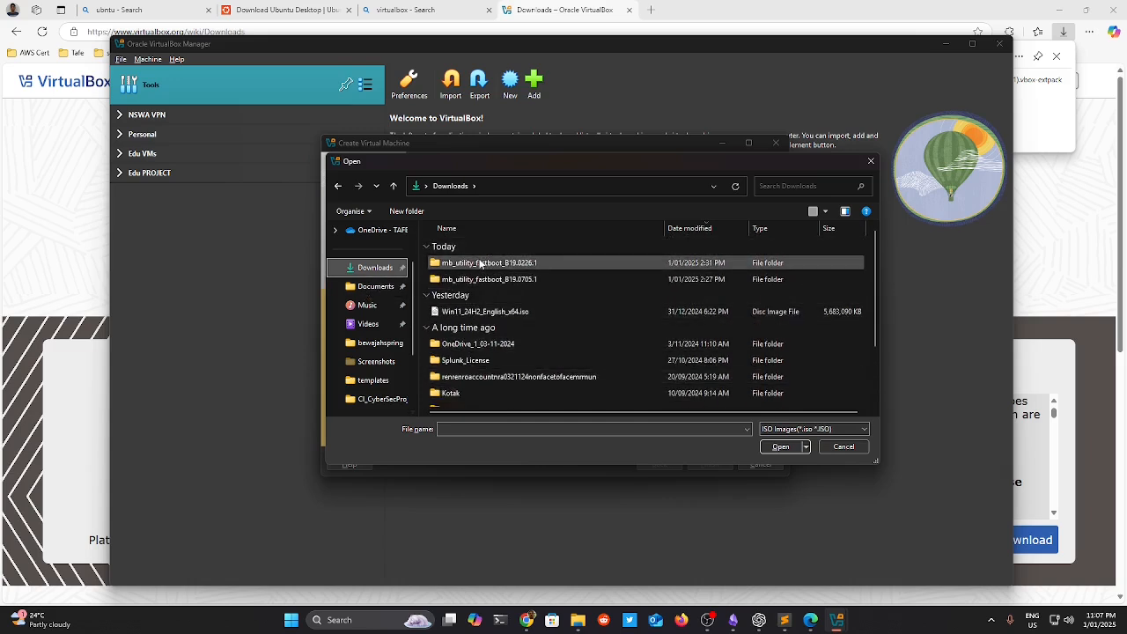
left_click(829, 433)
left_click(785, 443)
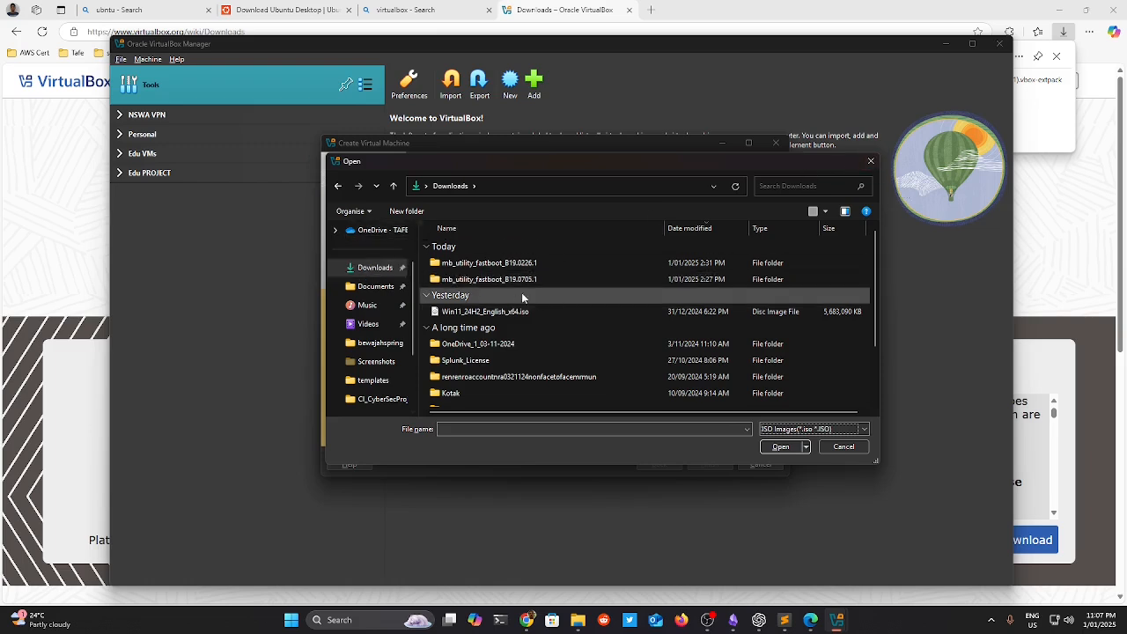
left_click(826, 430)
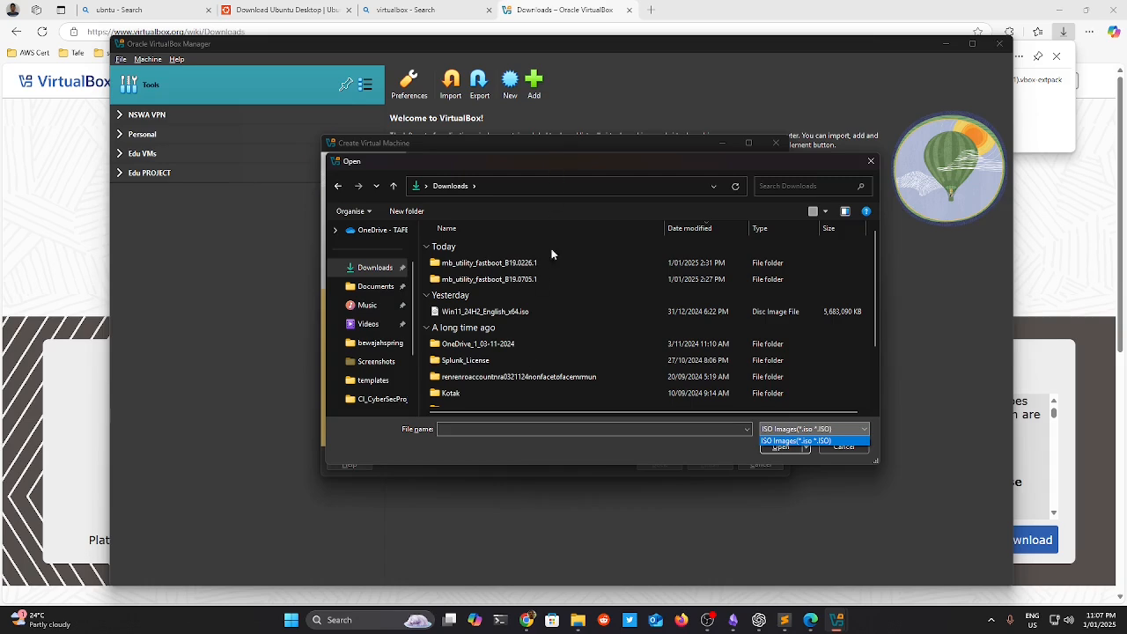
left_click(577, 619)
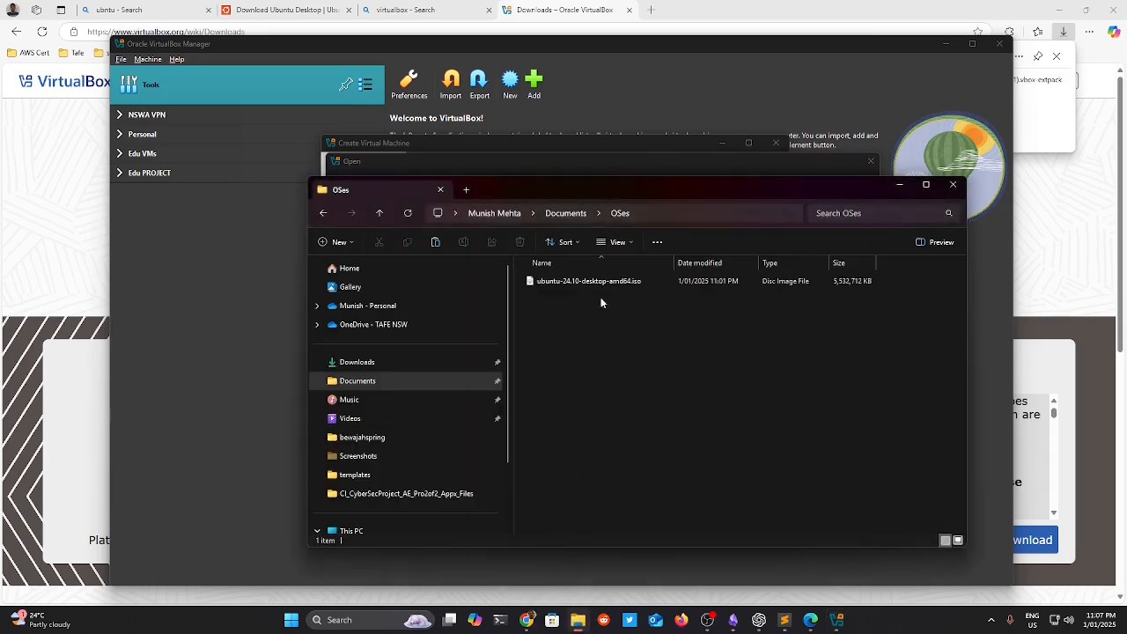
left_click(370, 363)
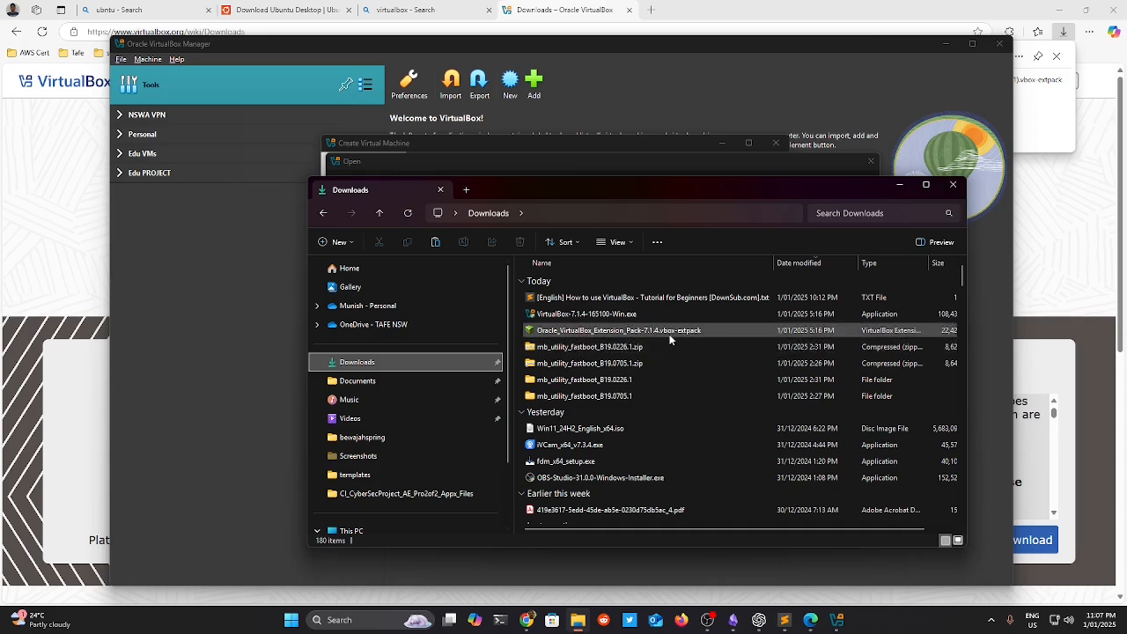
left_click(899, 184)
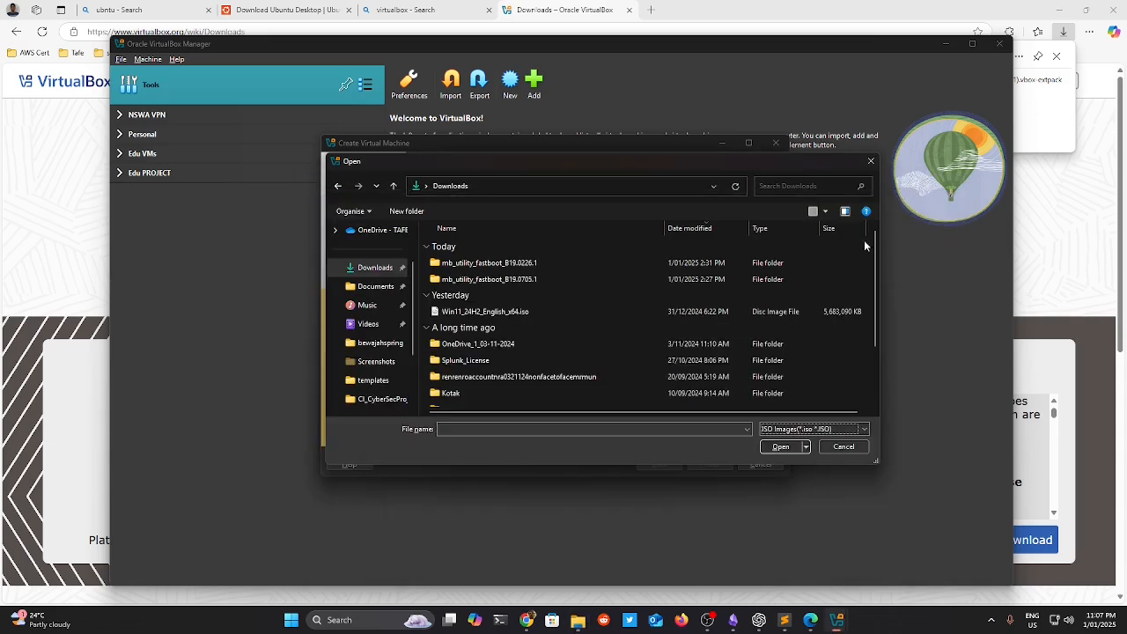
left_click(842, 447)
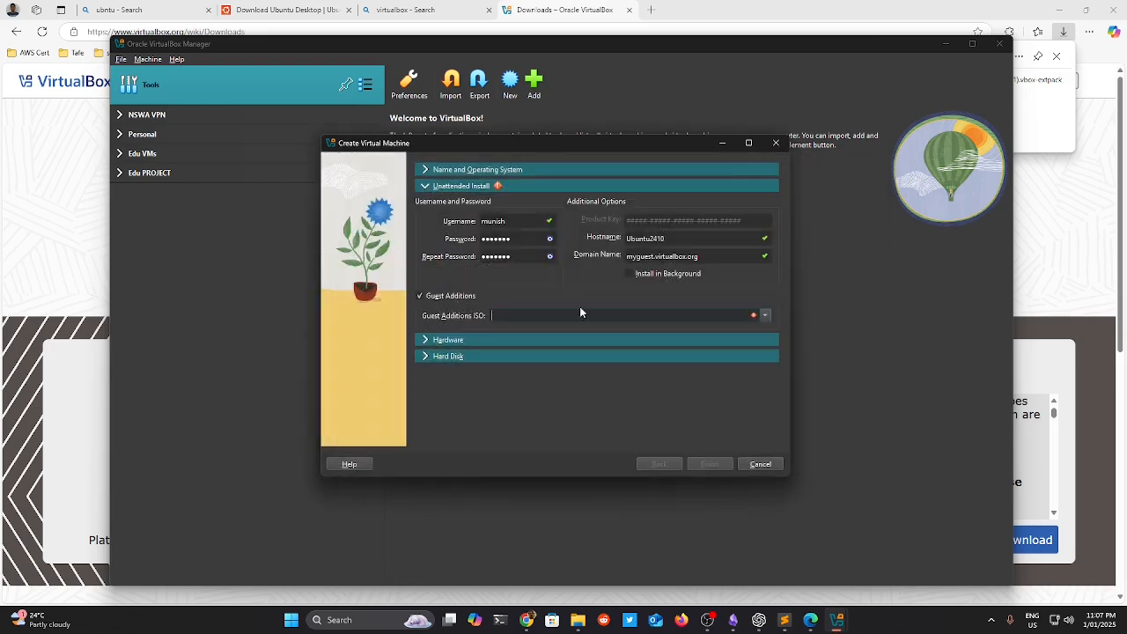
Browse Downloads again for a Guest Additions image and cancel without choosing one.
left_click(766, 317)
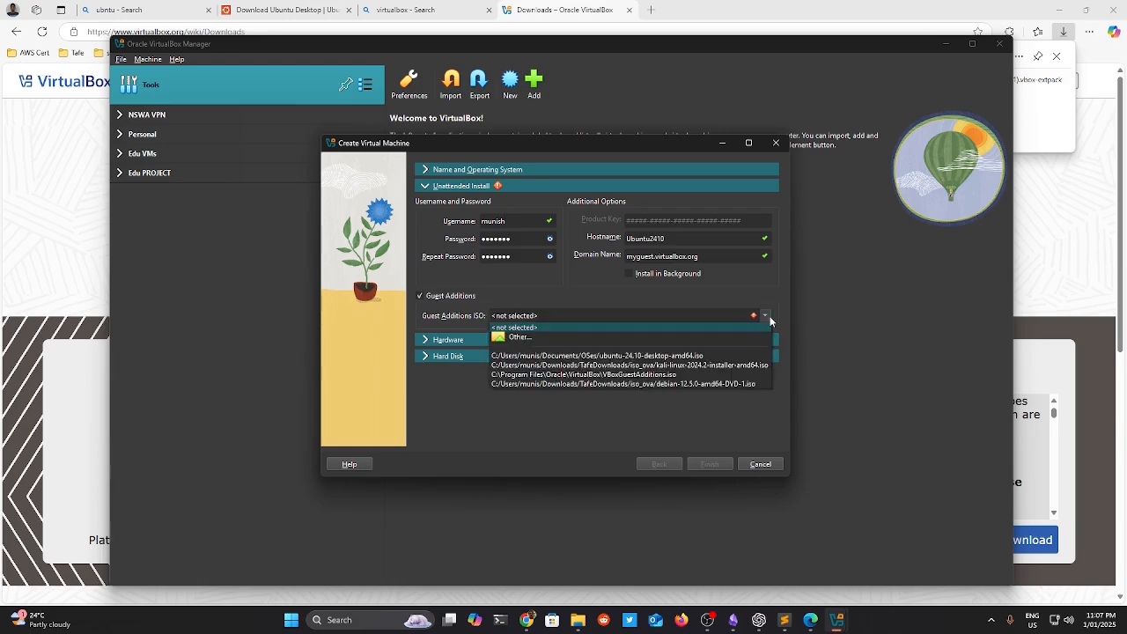
left_click(713, 348)
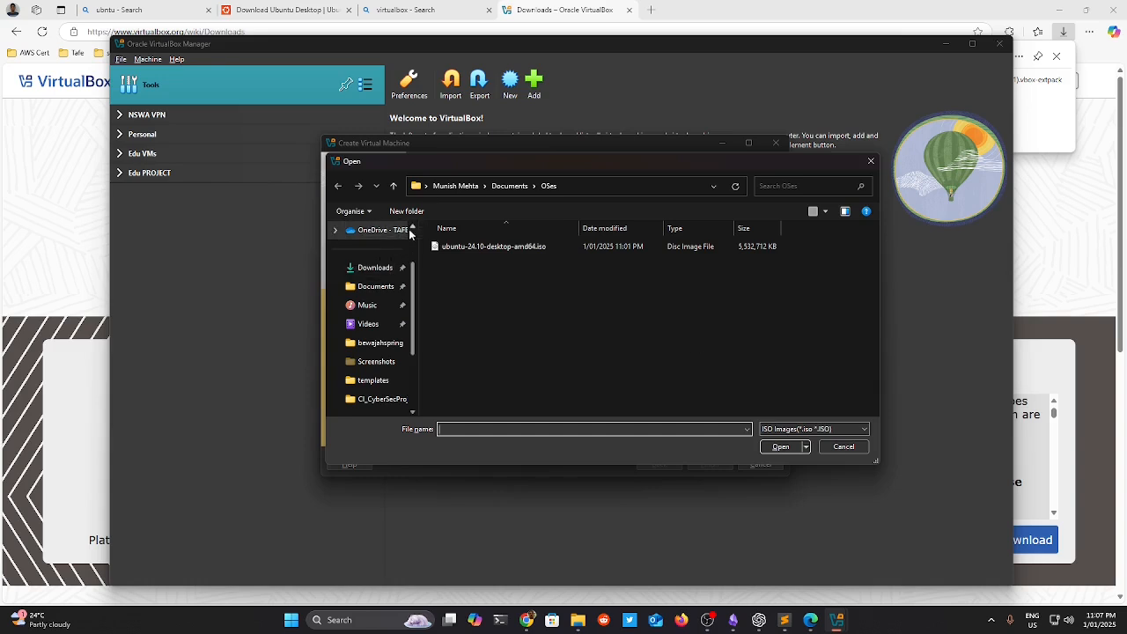
left_click(377, 267)
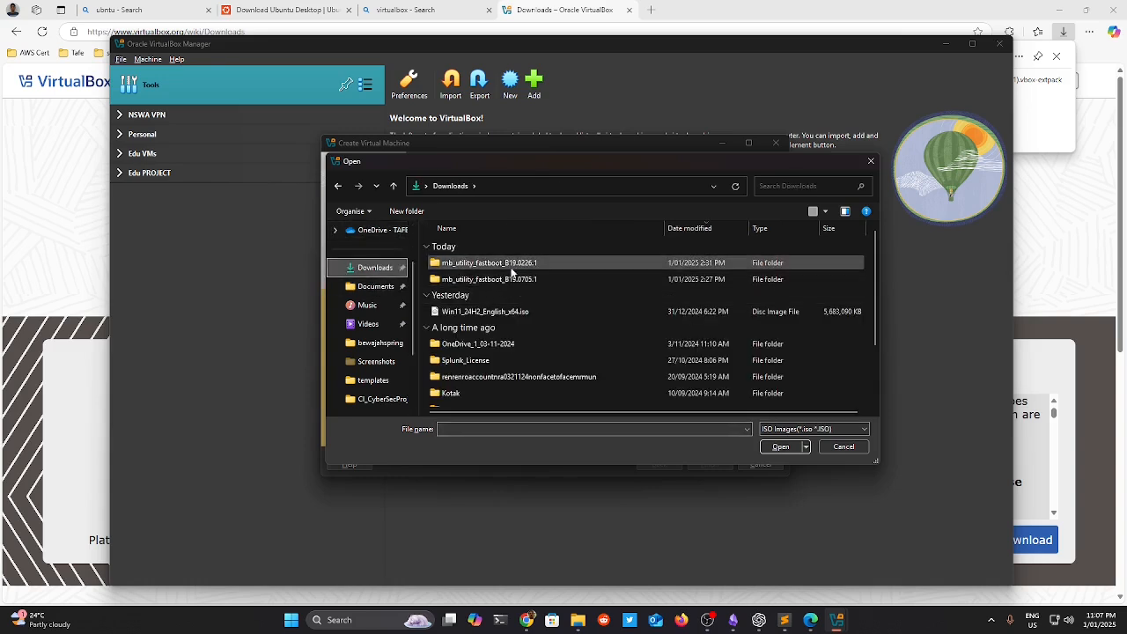
scroll(504, 350, "down", 1)
scroll(504, 352, "down", 2)
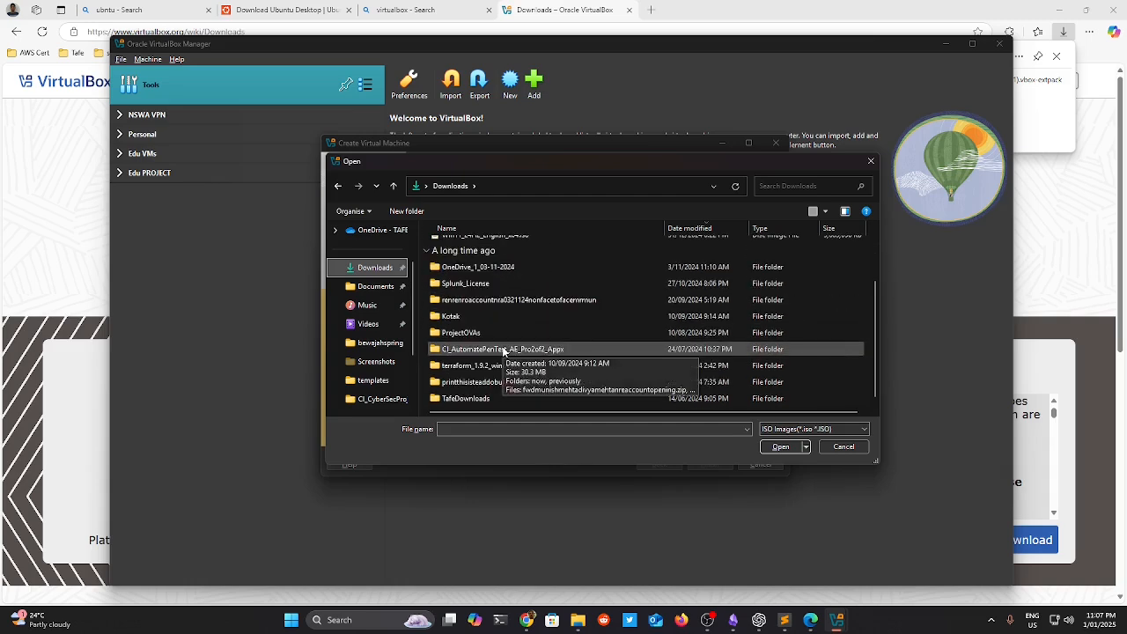
scroll(504, 352, "up", 3)
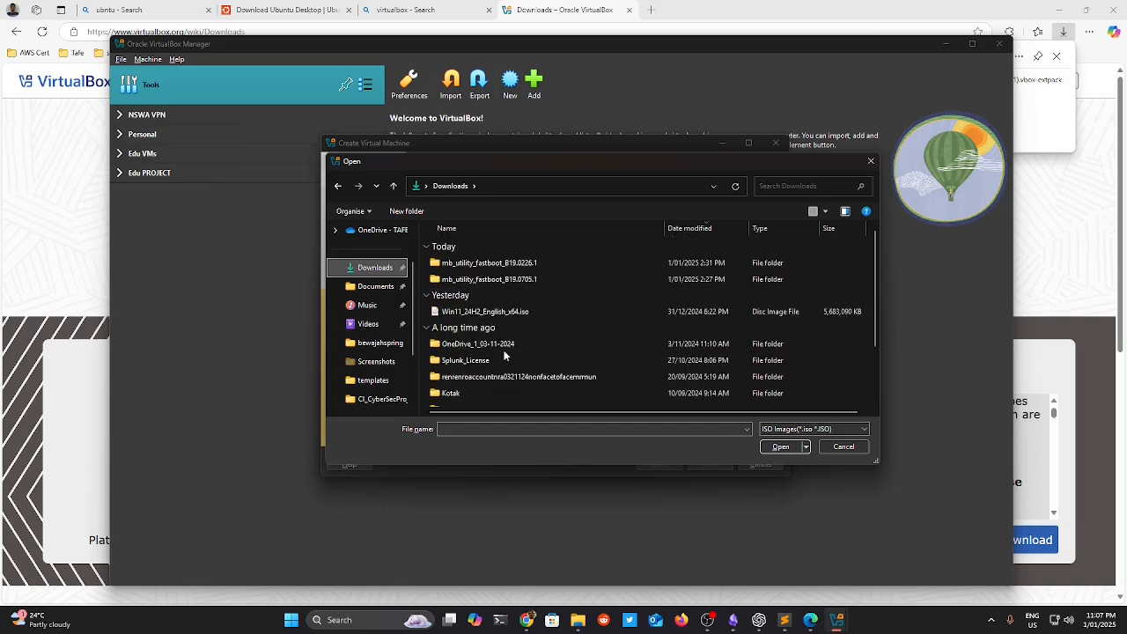
left_click(844, 447)
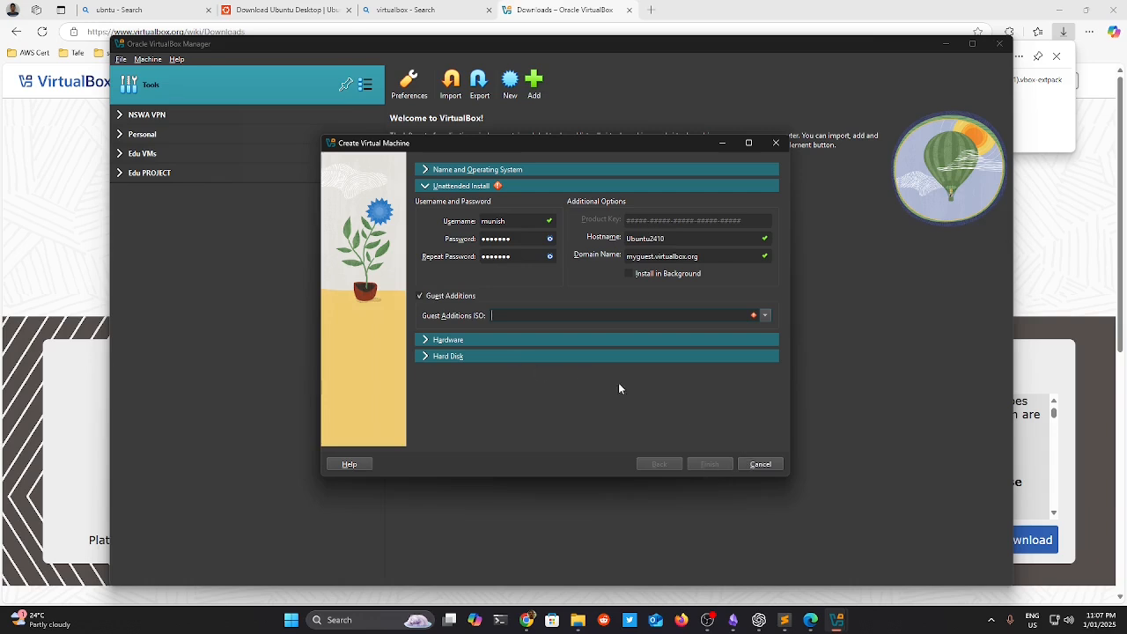
Turn off Guest Additions, set 8192 MB memory, 6 CPUs and a 35 GB disk, and finish.
left_click(419, 296)
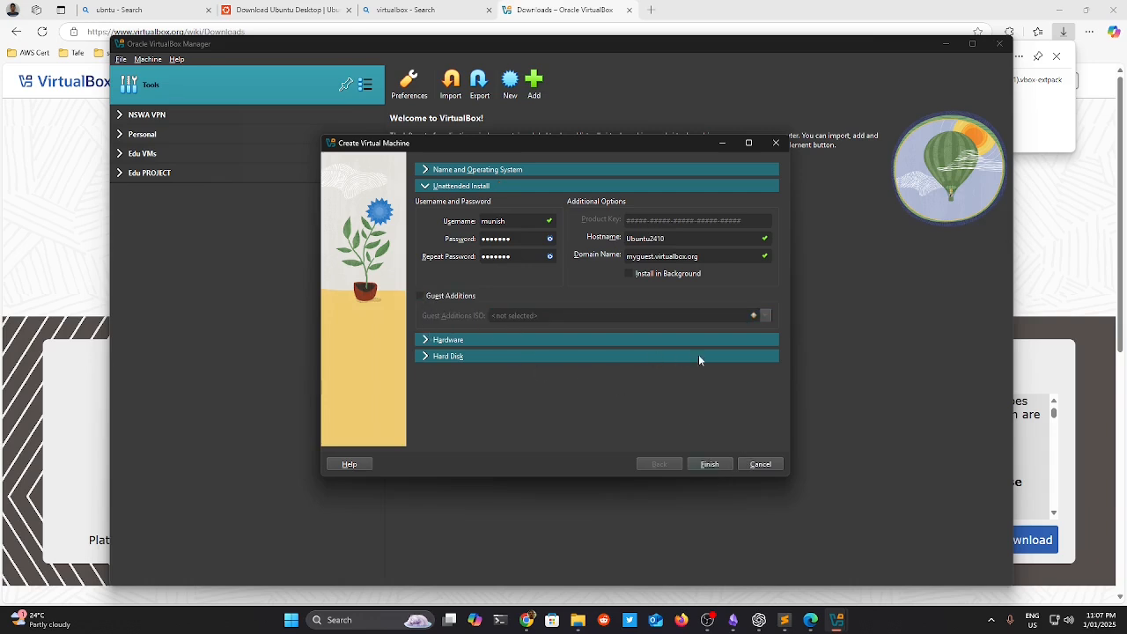
left_click(425, 340)
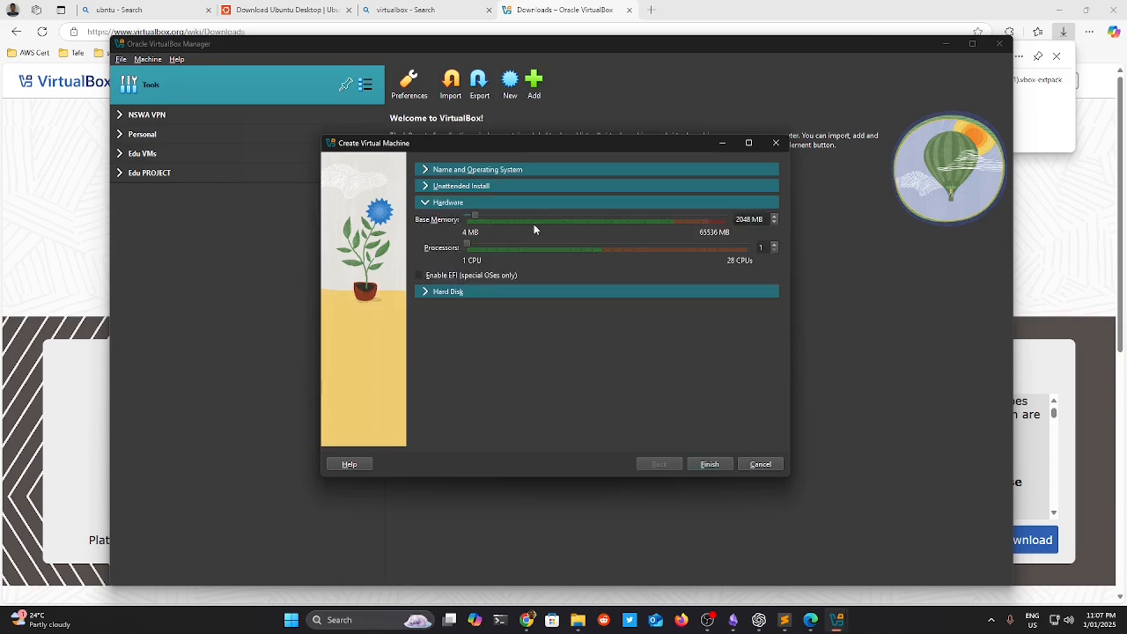
left_click_drag(475, 217, 496, 223)
left_click(425, 293)
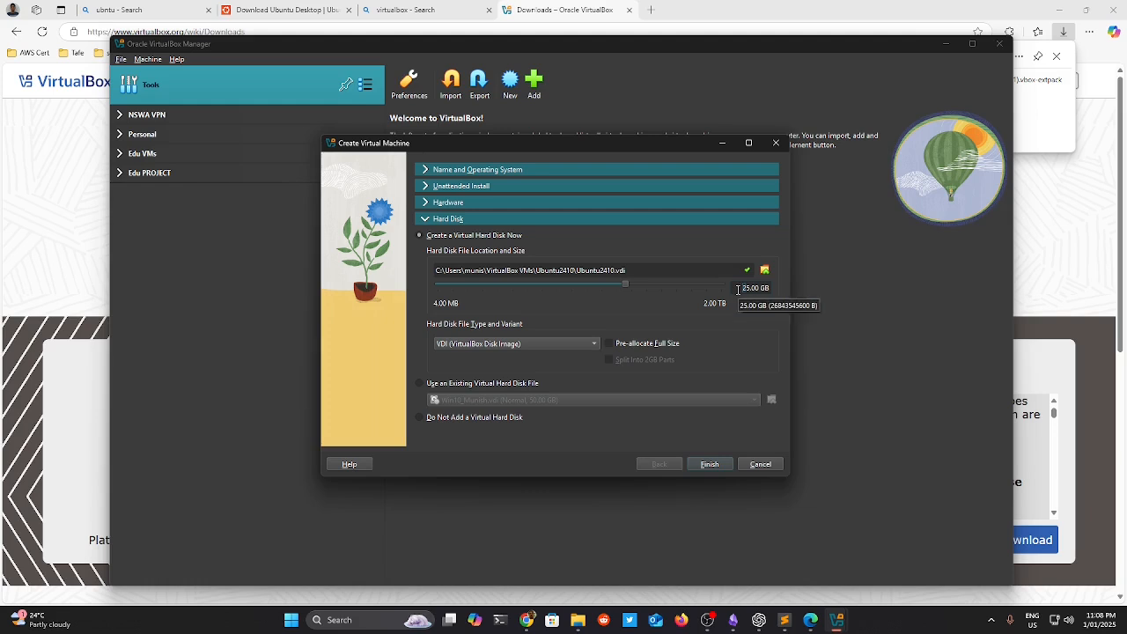
type("3")
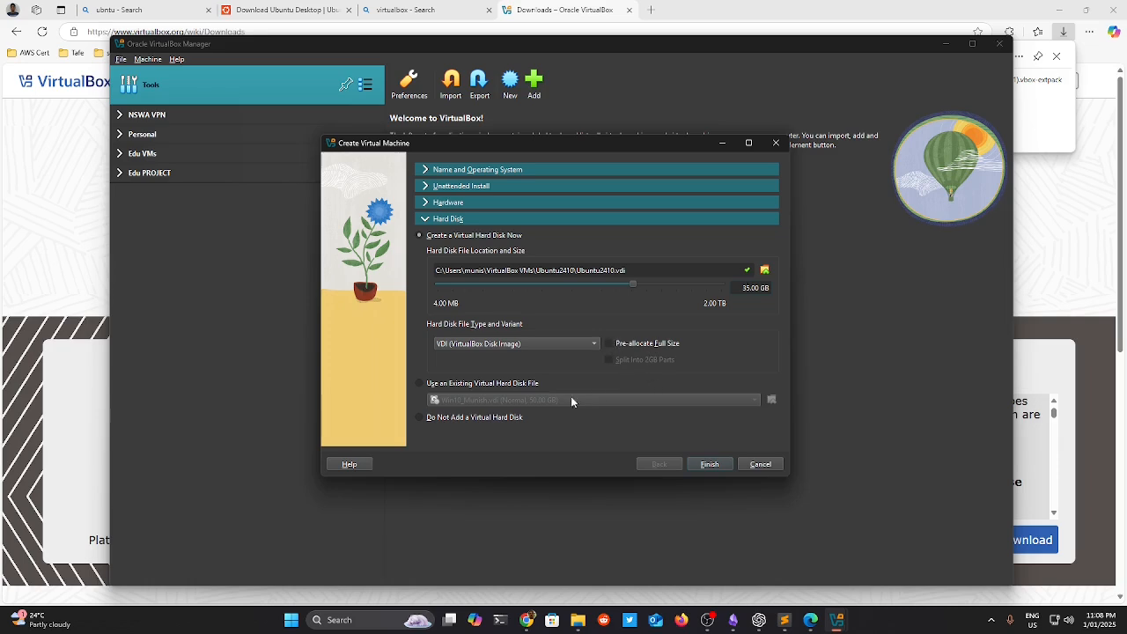
left_click(713, 464)
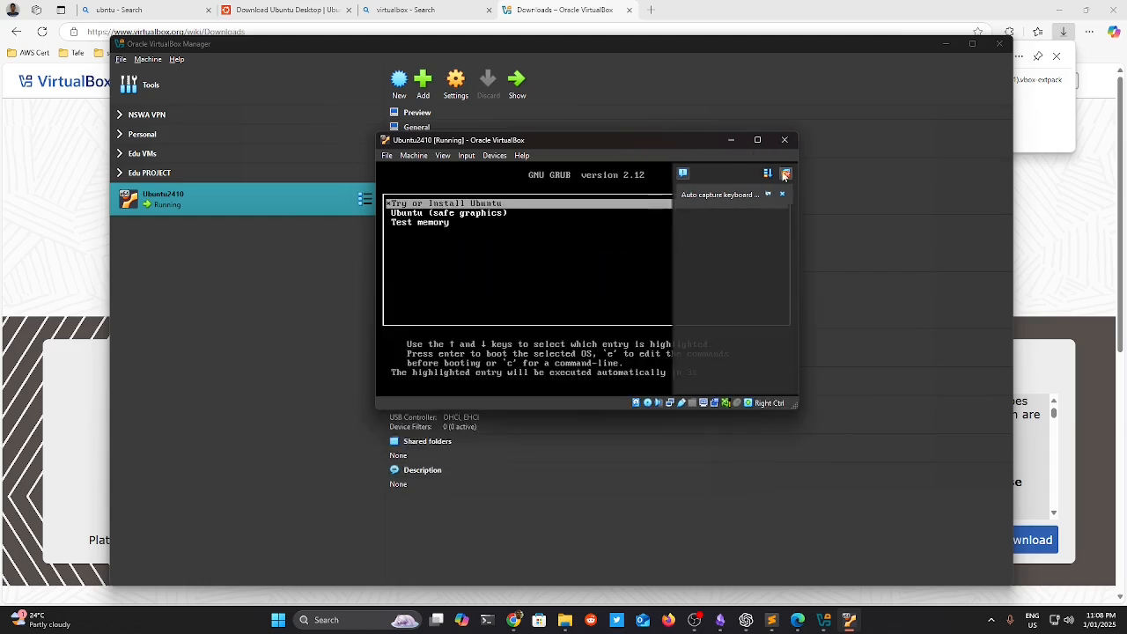
Dismiss the notifications, move the Ubuntu2410 window aside and choose to power it off.
left_click(788, 174)
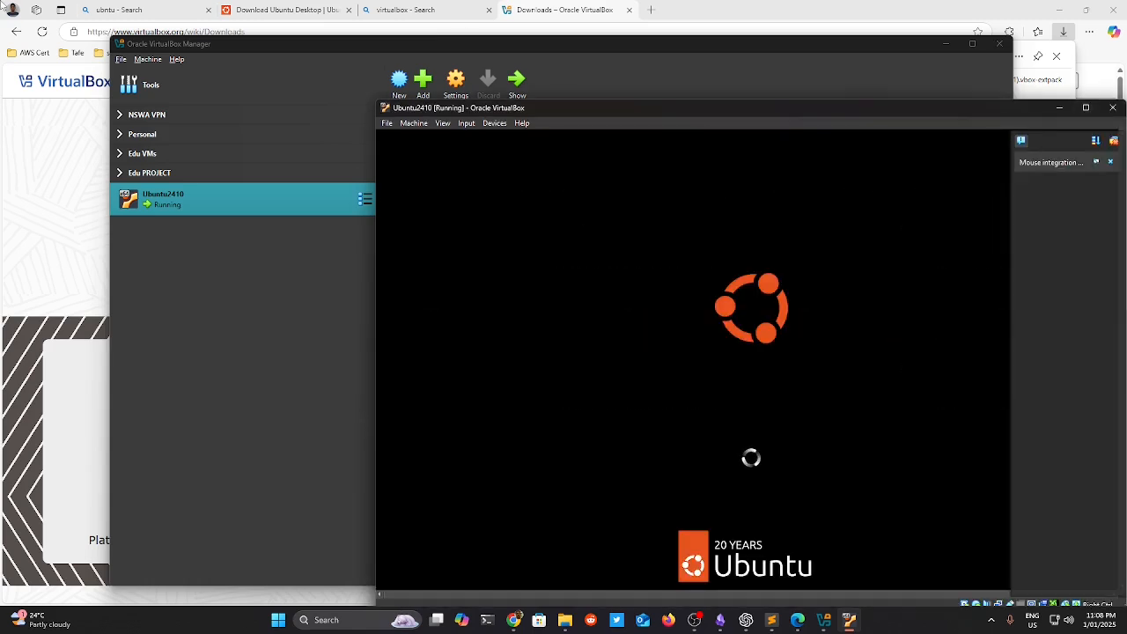
left_click_drag(619, 109, 417, 84)
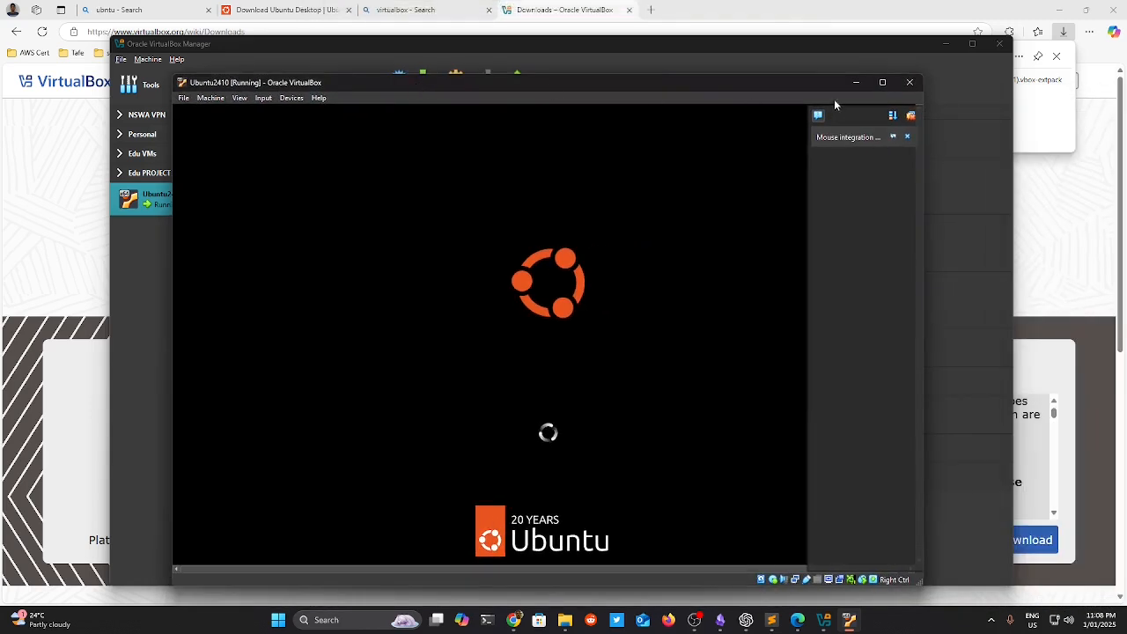
left_click(910, 82)
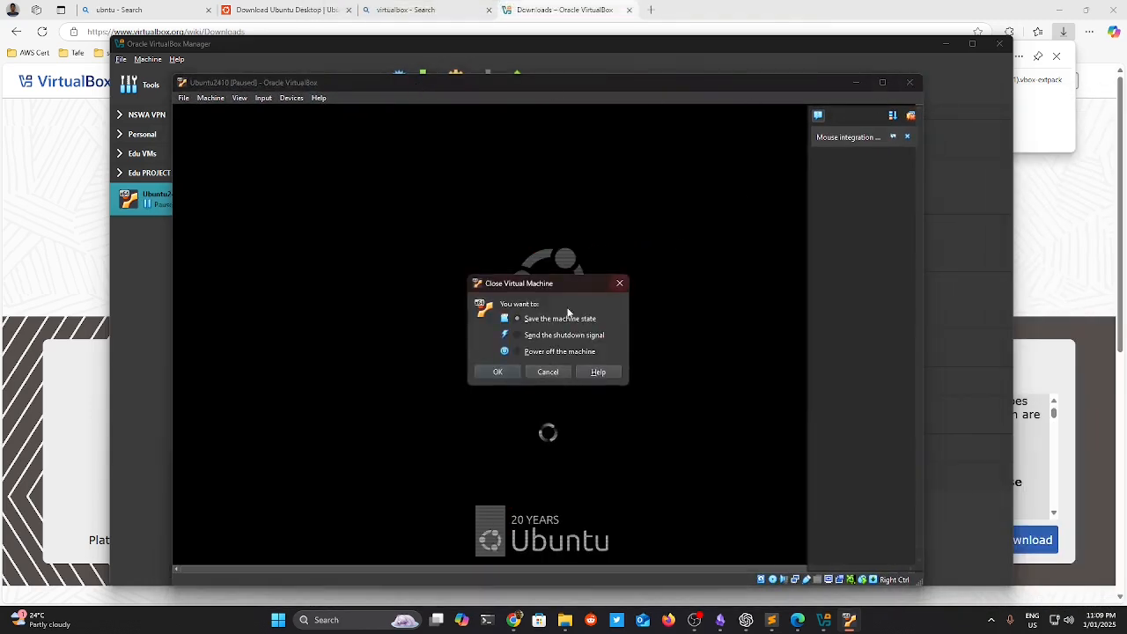
left_click(534, 351)
Confirm the power-off, then restart Ubuntu2410 with Normal Start.
left_click(504, 372)
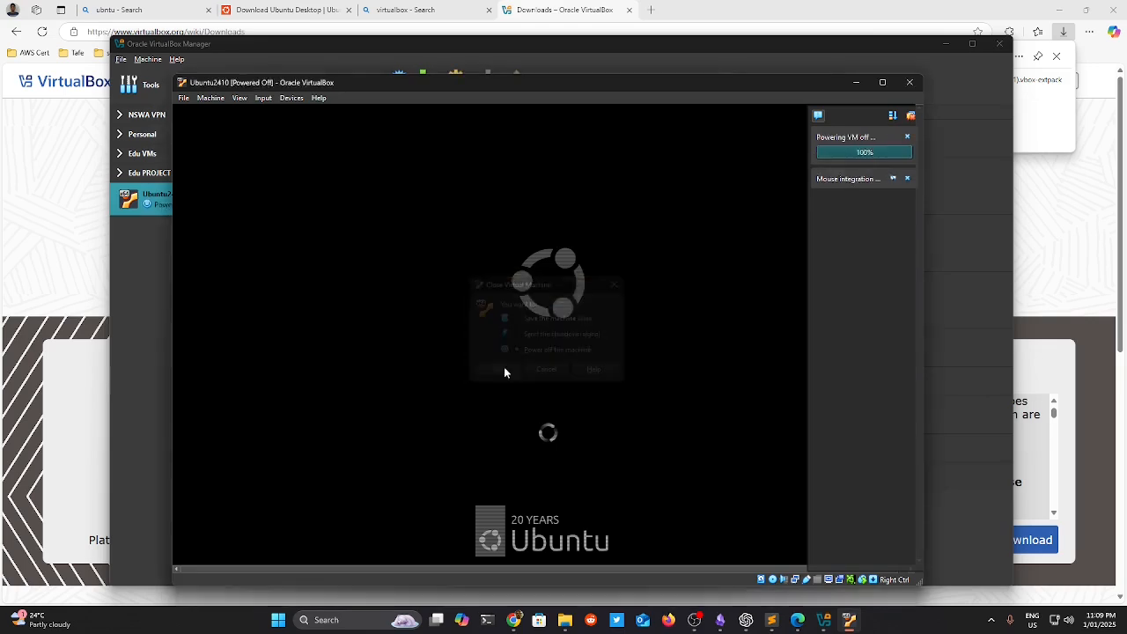
right_click(244, 207)
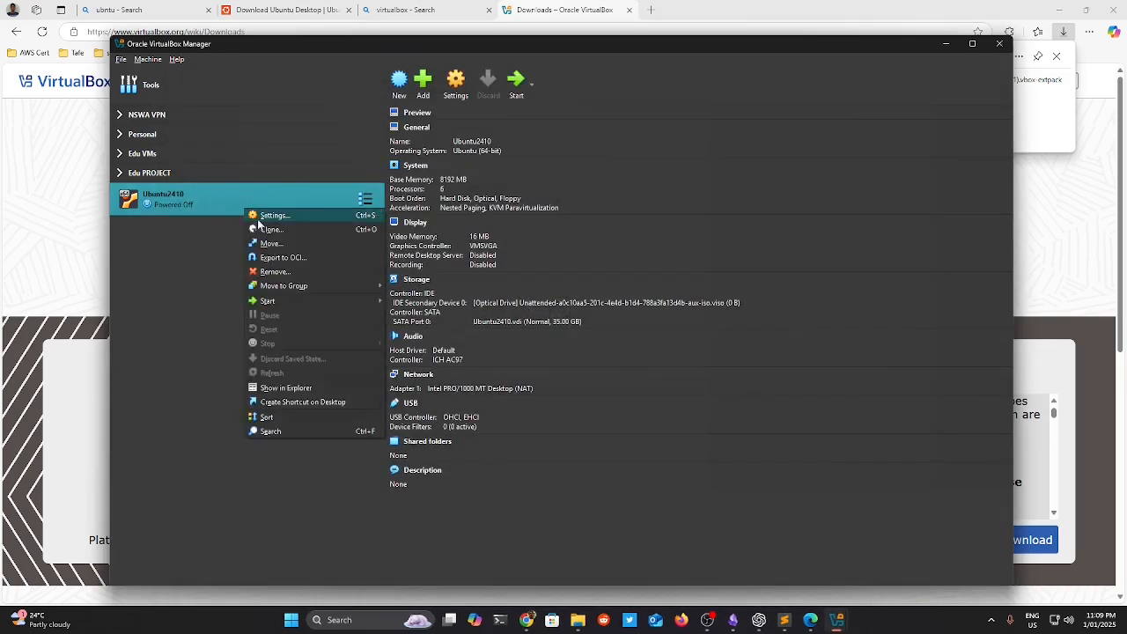
mouse_move(282, 300)
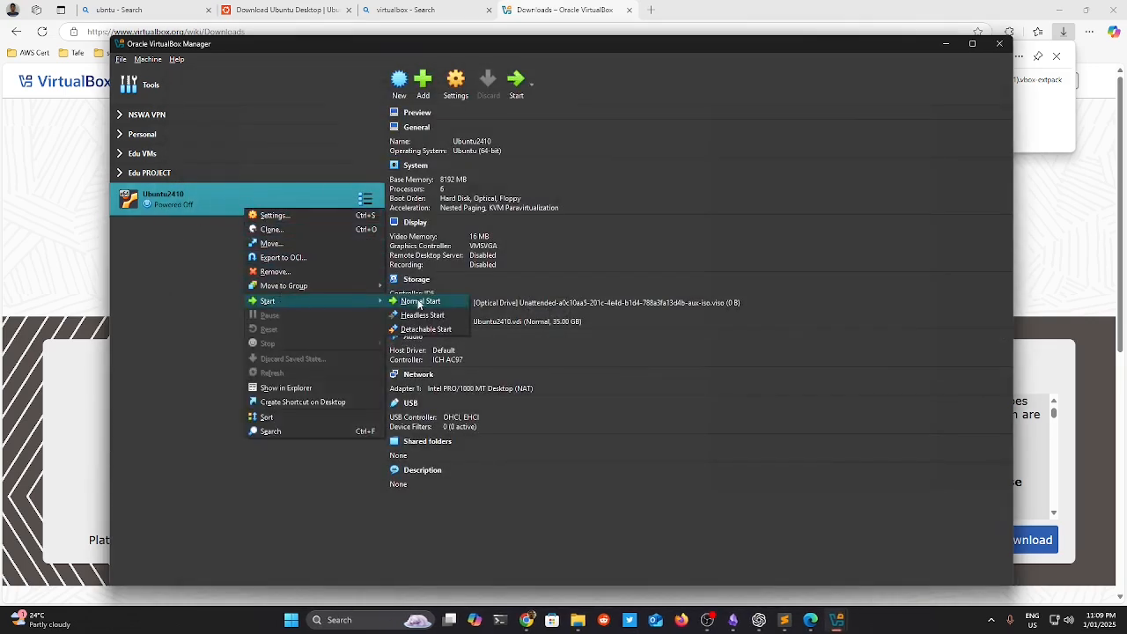
left_click(419, 303)
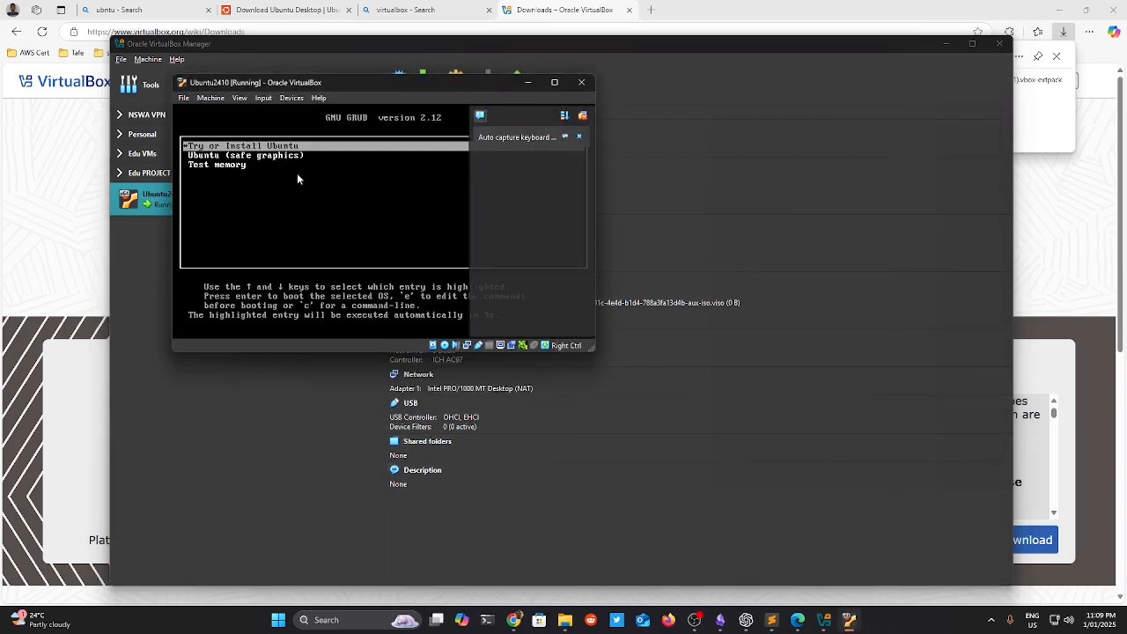
Select 'Try or Install Ubuntu' in the GRUB menu and boot it.
key("Down")
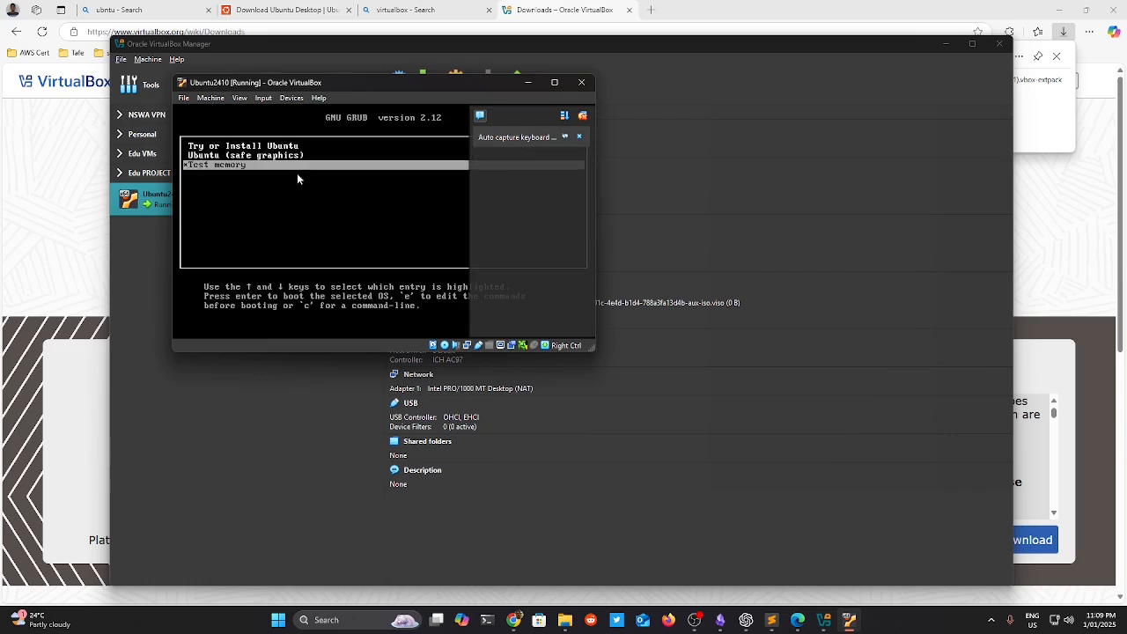
key("Down")
key("Up")
key("Up")
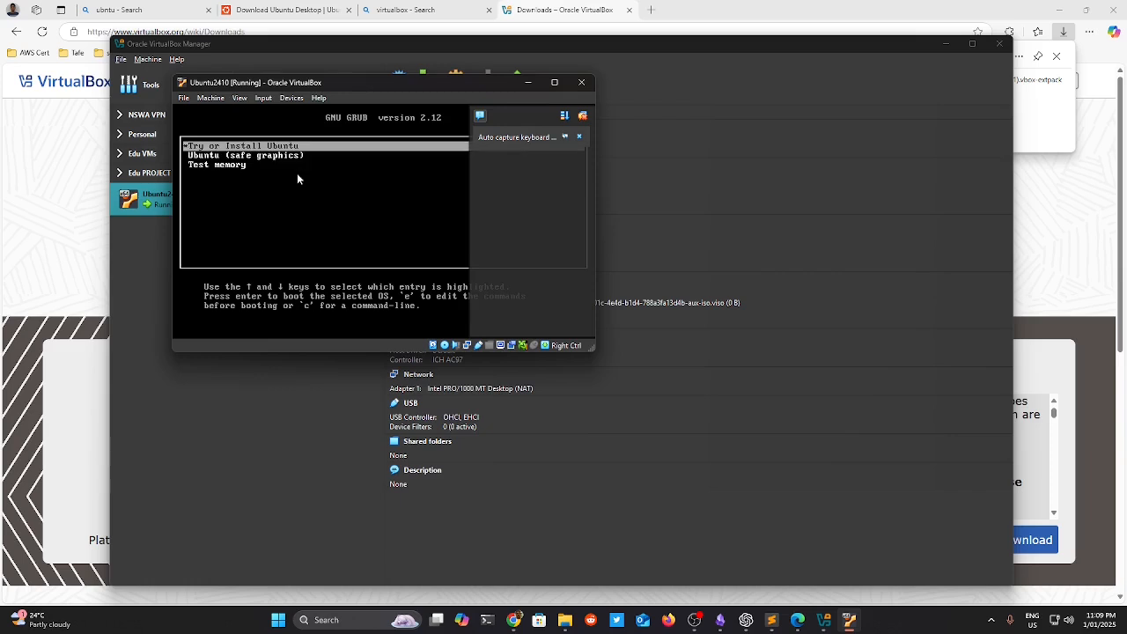
key("Return")
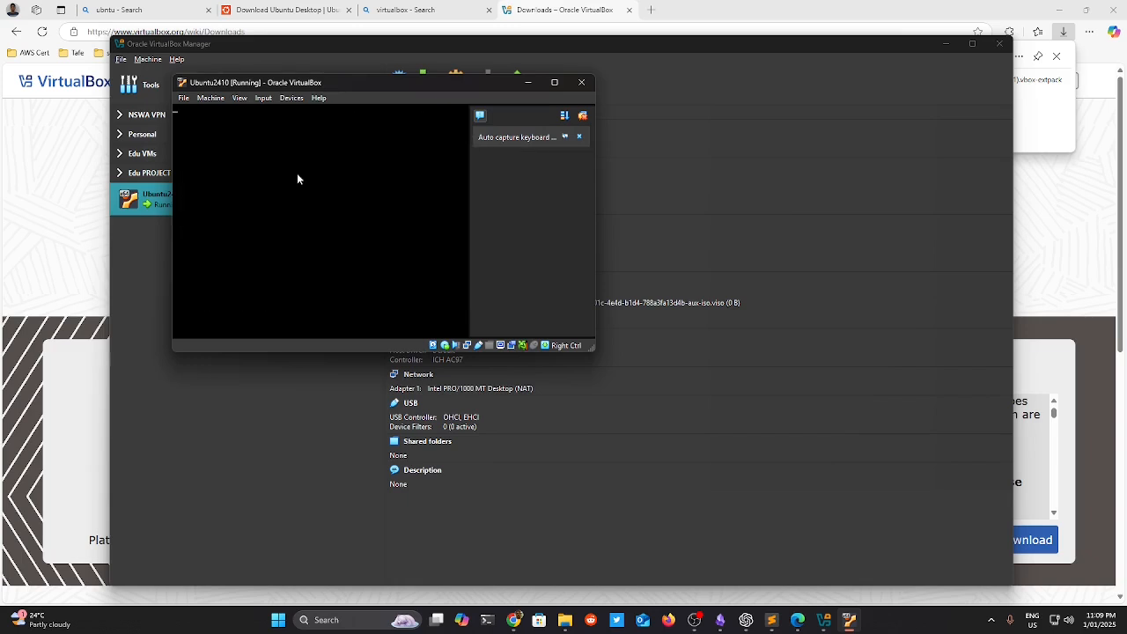
Dismiss the VM notifications and reposition the window as Welcome to Ubuntu appears.
left_click(583, 116)
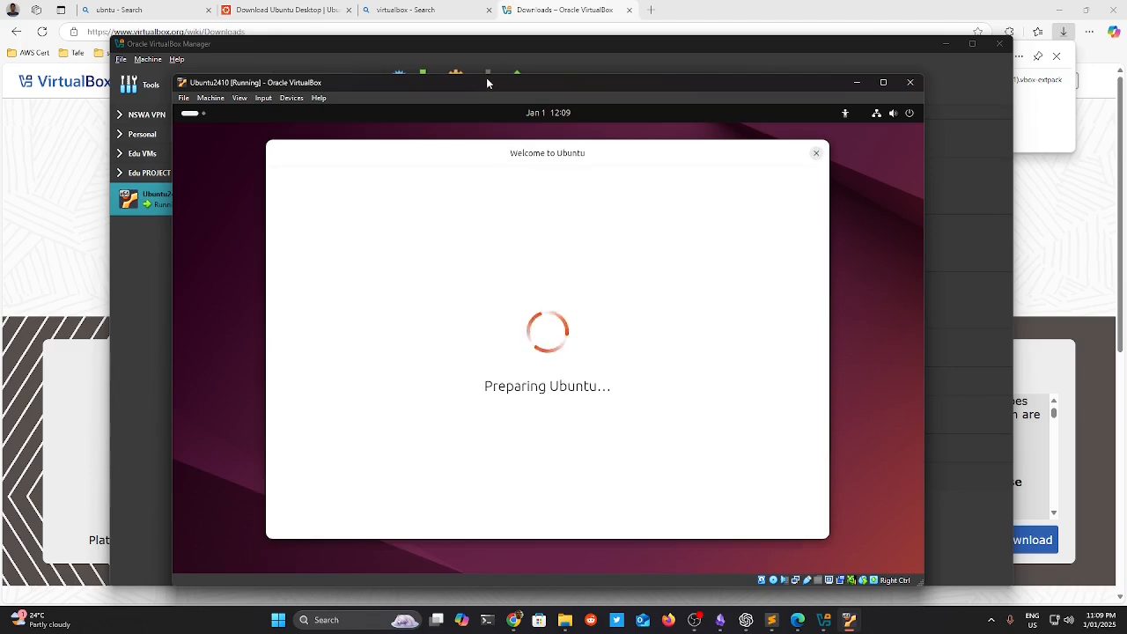
left_click_drag(487, 77, 478, 53)
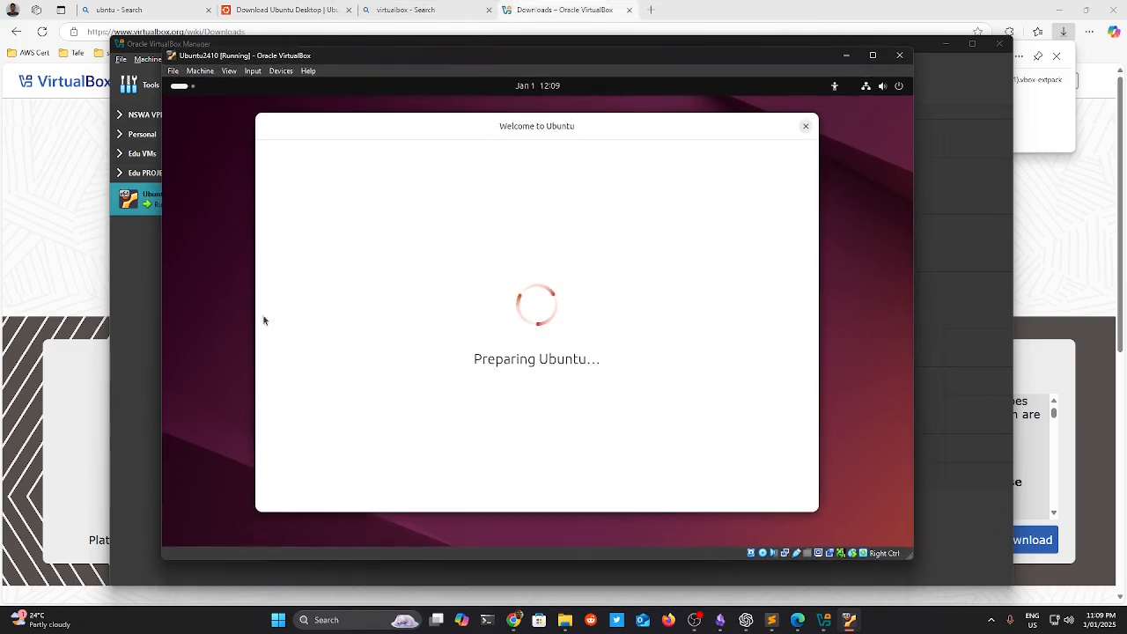
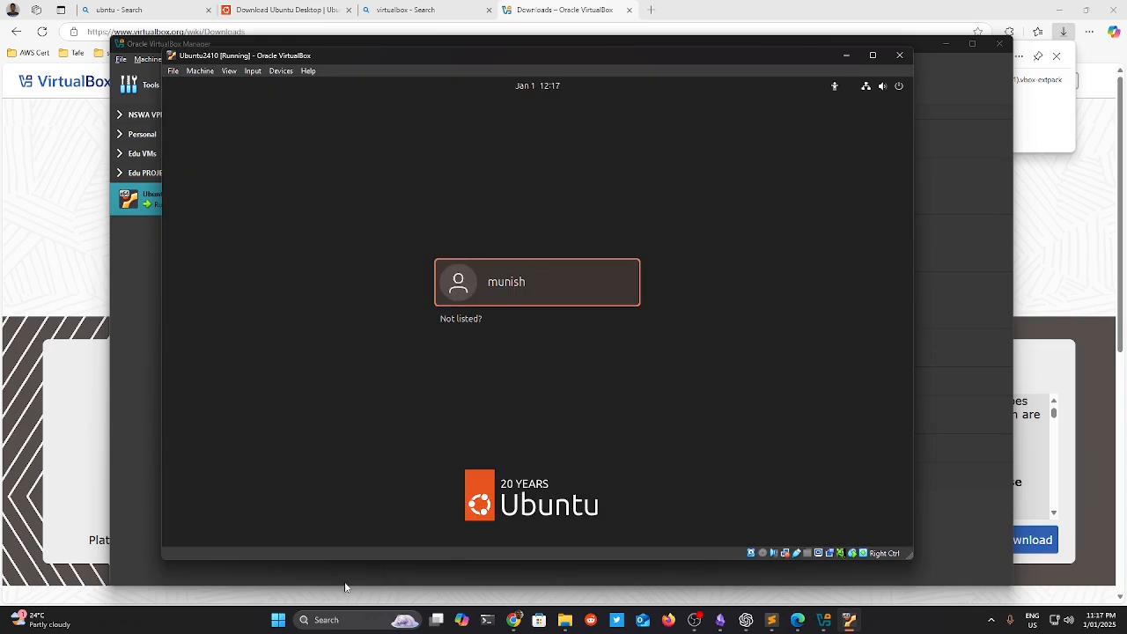
Log in to the Ubuntu 24.10 guest with the user account password.
key("Return")
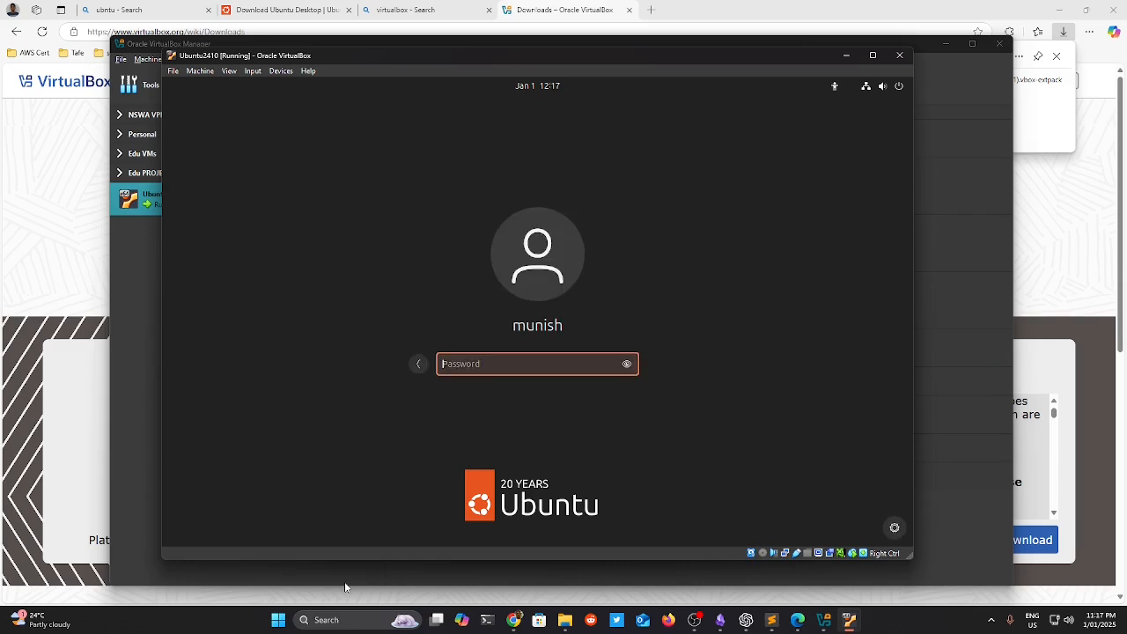
type("*******")
key("Return")
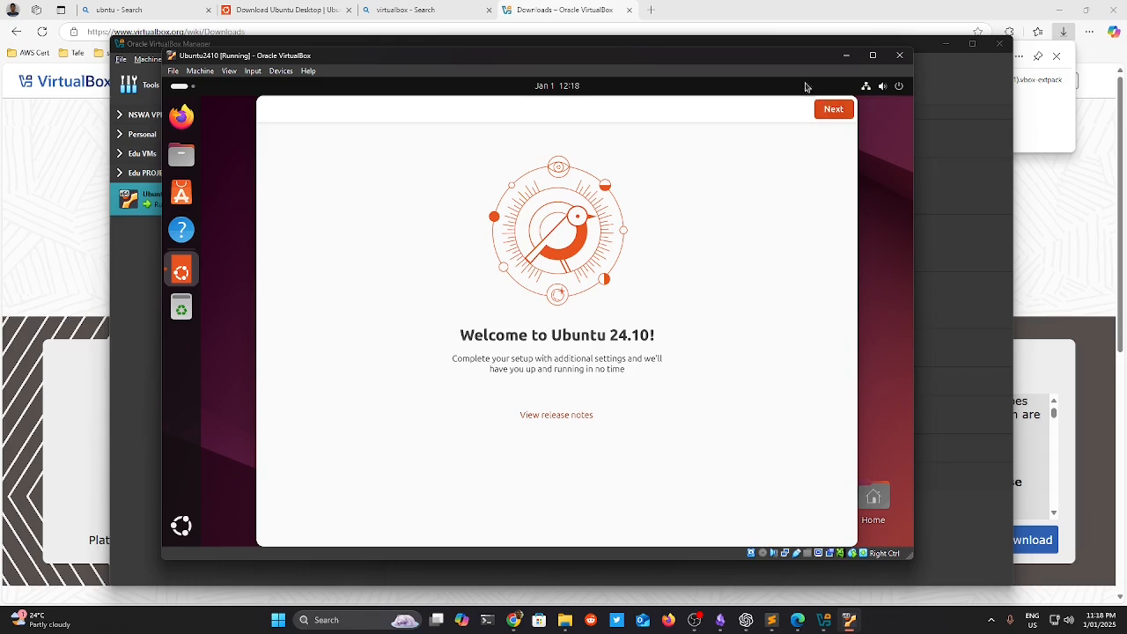
Step through the welcome setup choosing 'No, don't share system data', then finish.
left_click(832, 117)
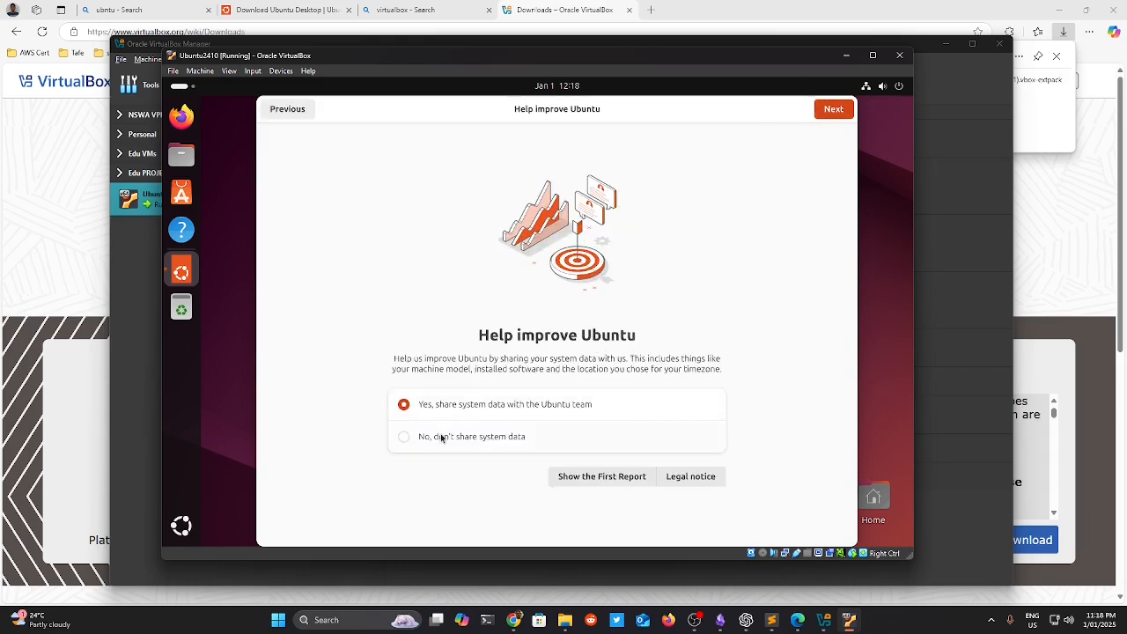
left_click(504, 437)
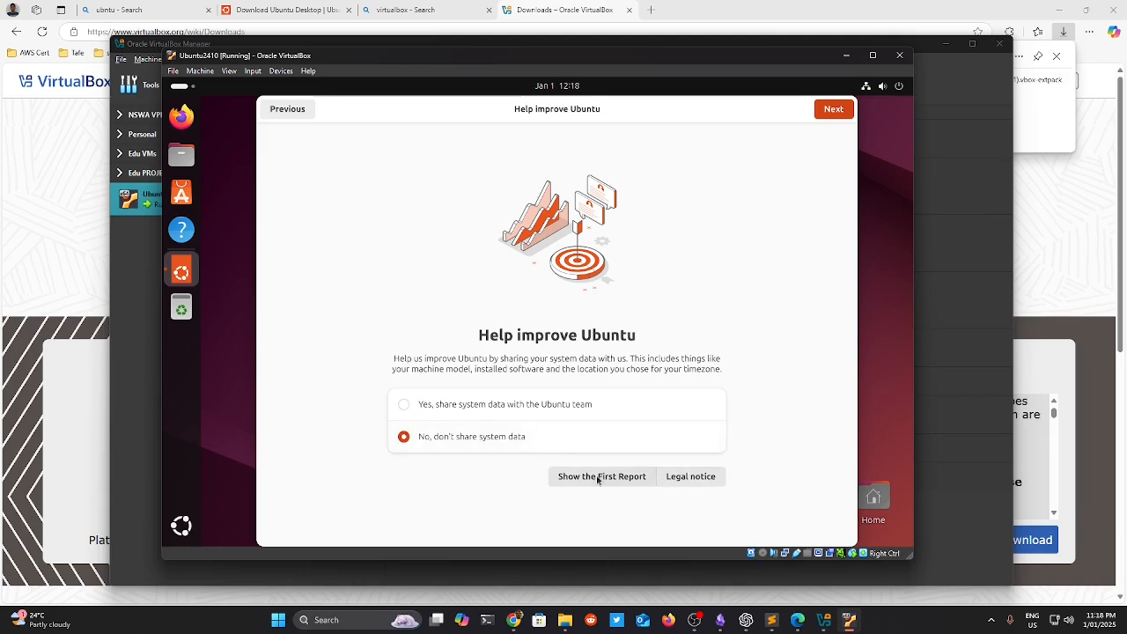
left_click(833, 109)
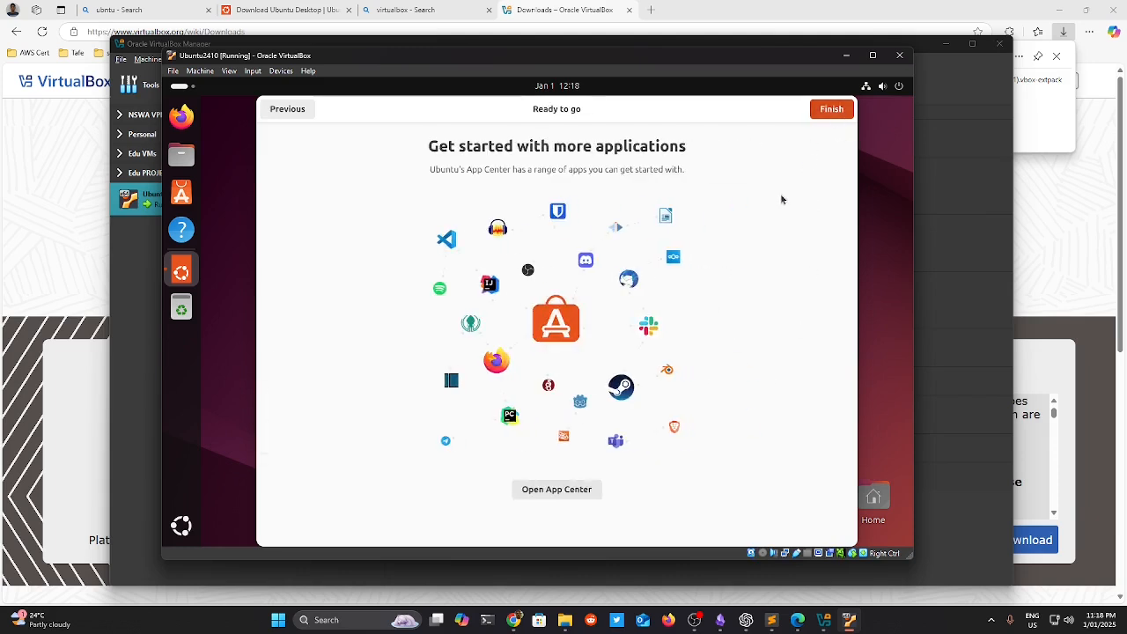
left_click(833, 109)
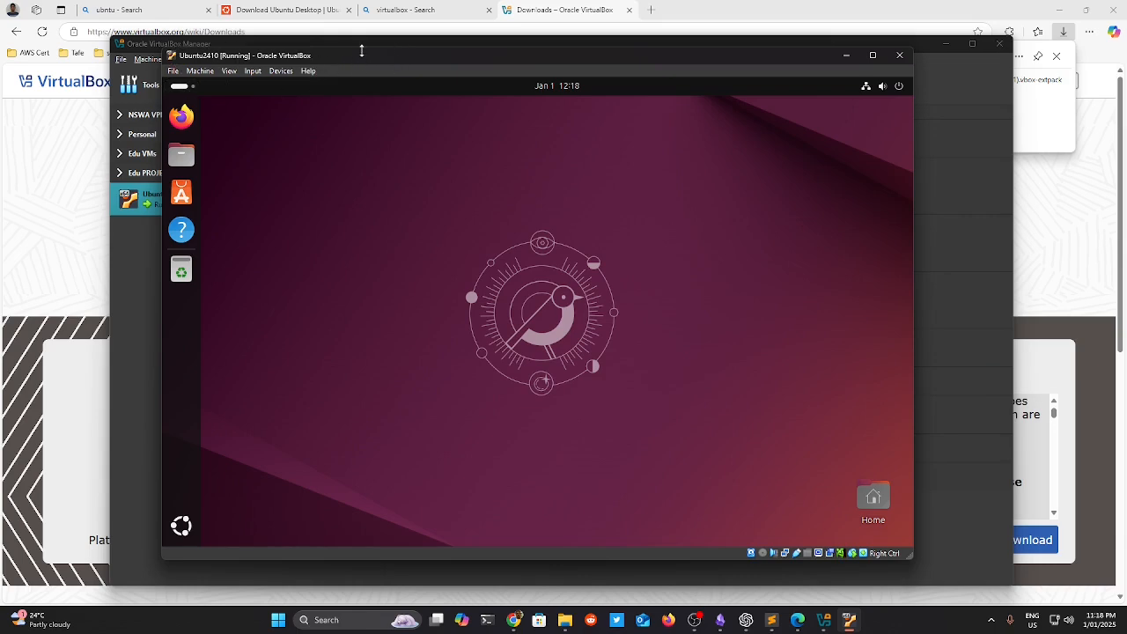
Move and maximise the VM window, then look through its View and Input menus.
left_click_drag(378, 66, 519, 84)
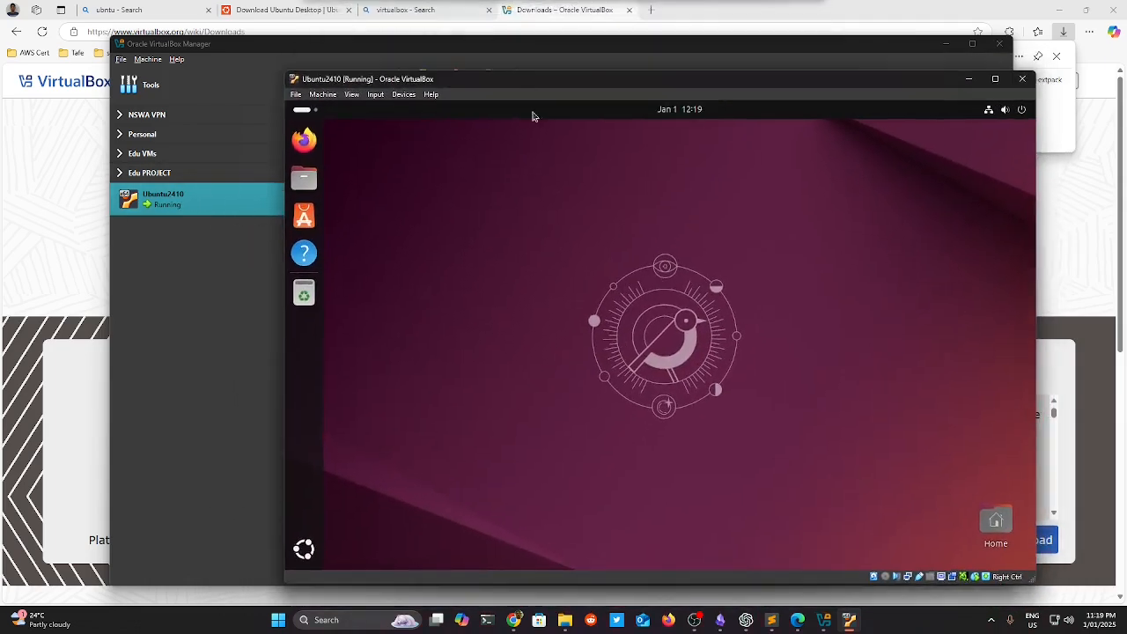
double_click(481, 80)
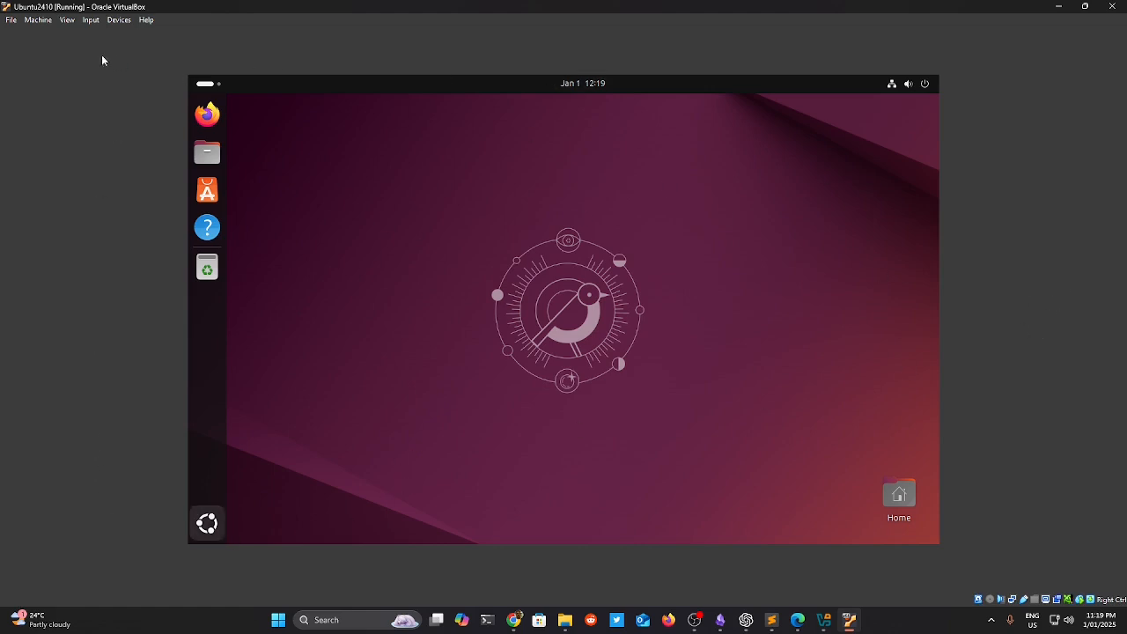
left_click(68, 22)
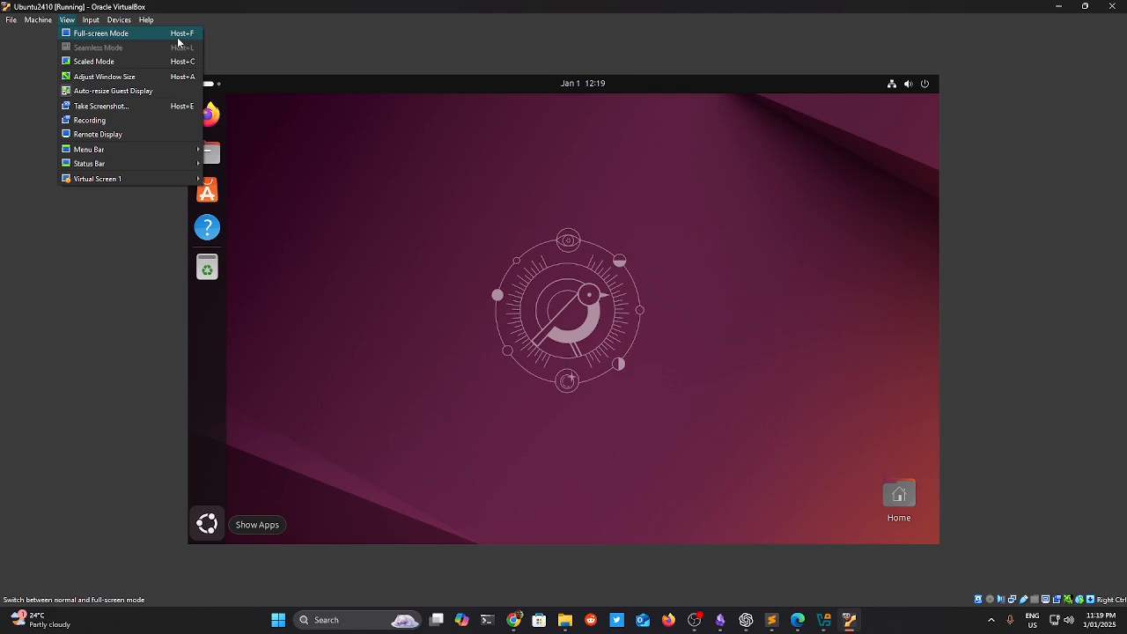
left_click(1043, 260)
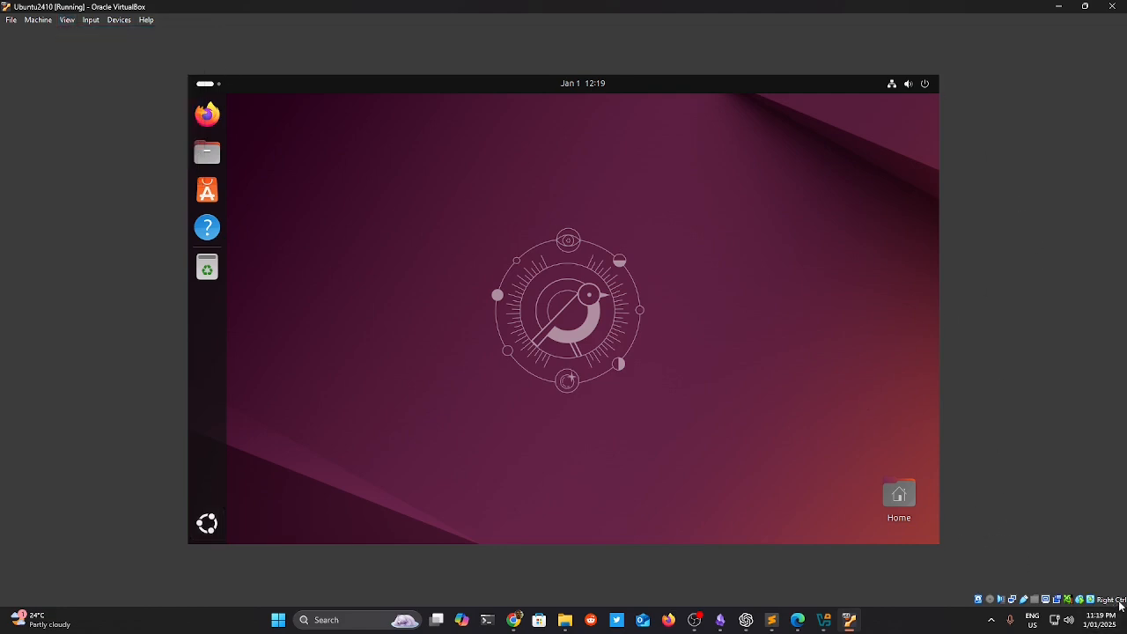
mouse_move(1120, 604)
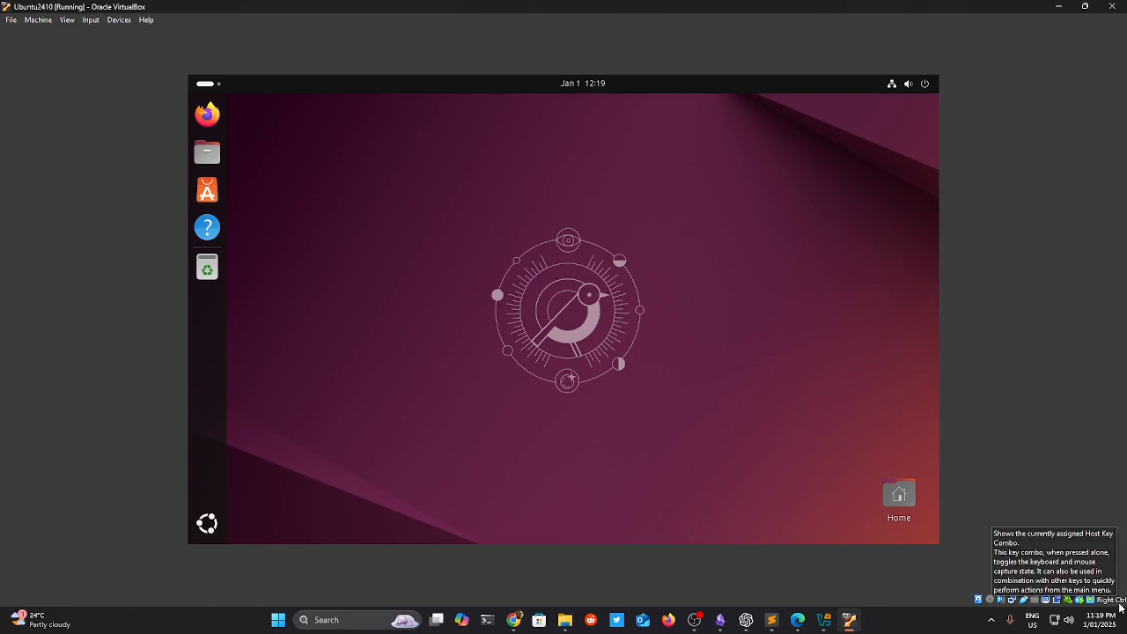
left_click(91, 20)
mouse_move(67, 19)
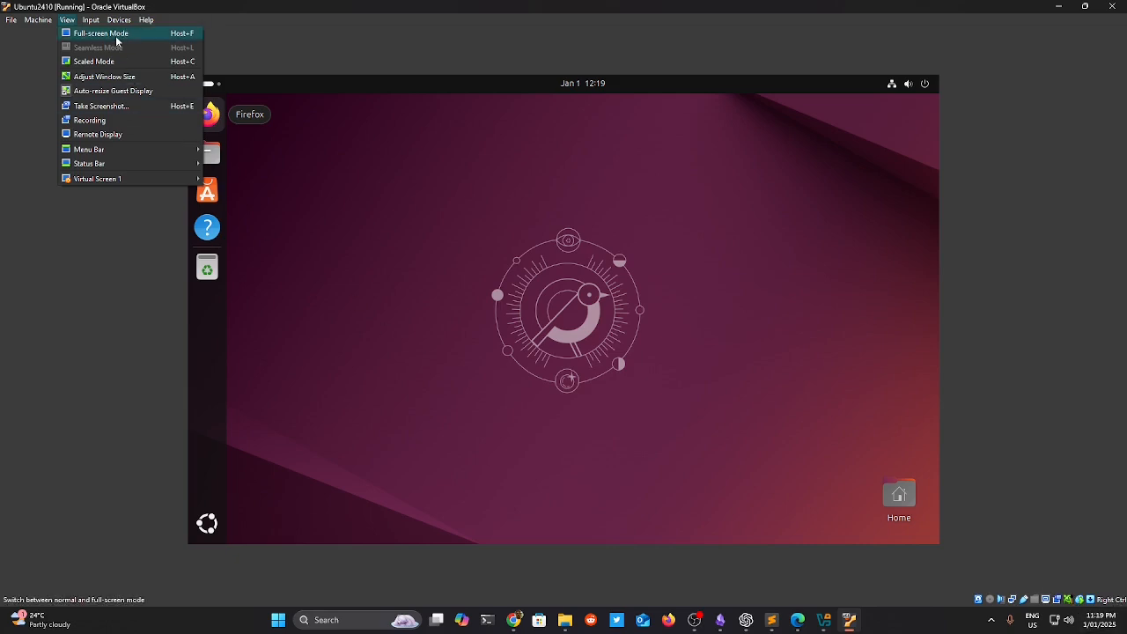
left_click(68, 23)
left_click(67, 23)
Try Full-screen Mode, return to windowed view, and toggle Auto-resize Guest Display.
left_click(80, 41)
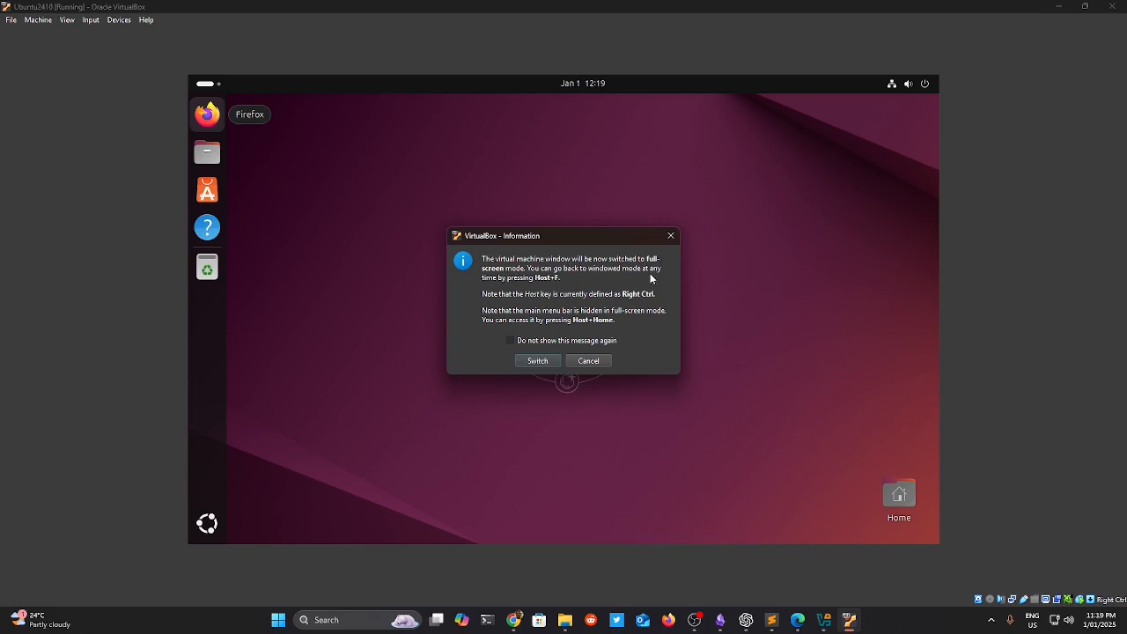
left_click(543, 362)
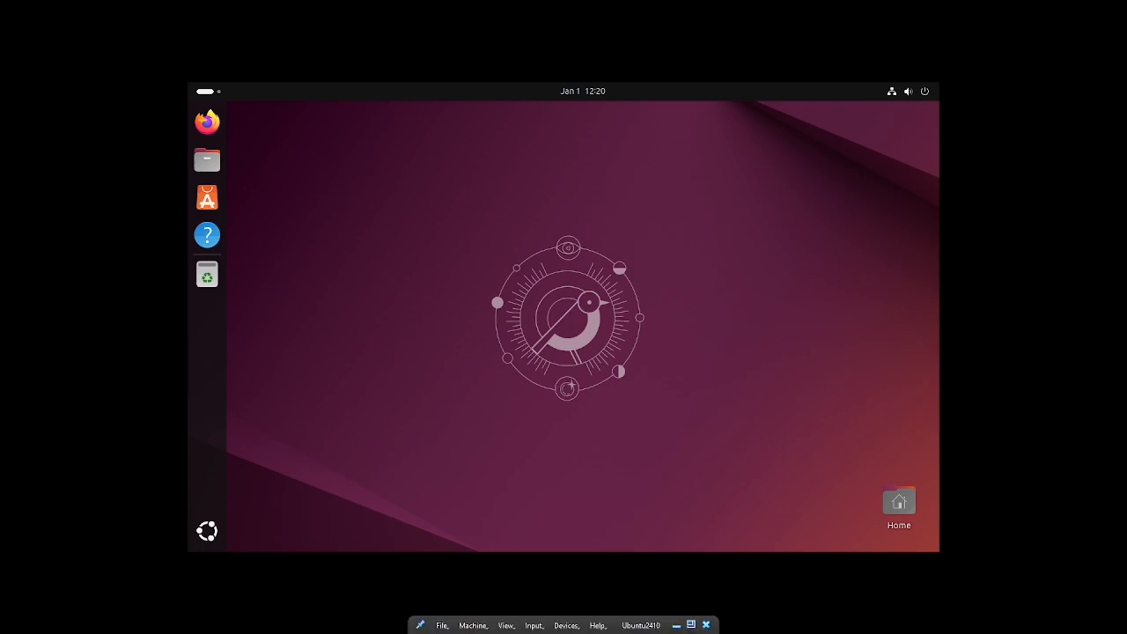
left_click(690, 625)
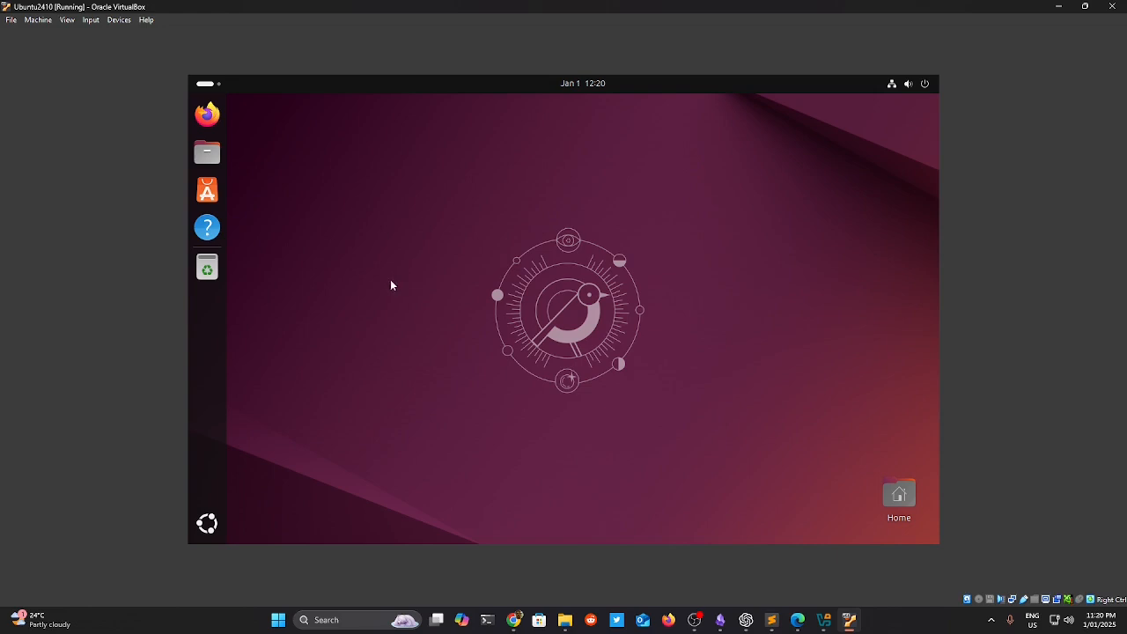
left_click(69, 20)
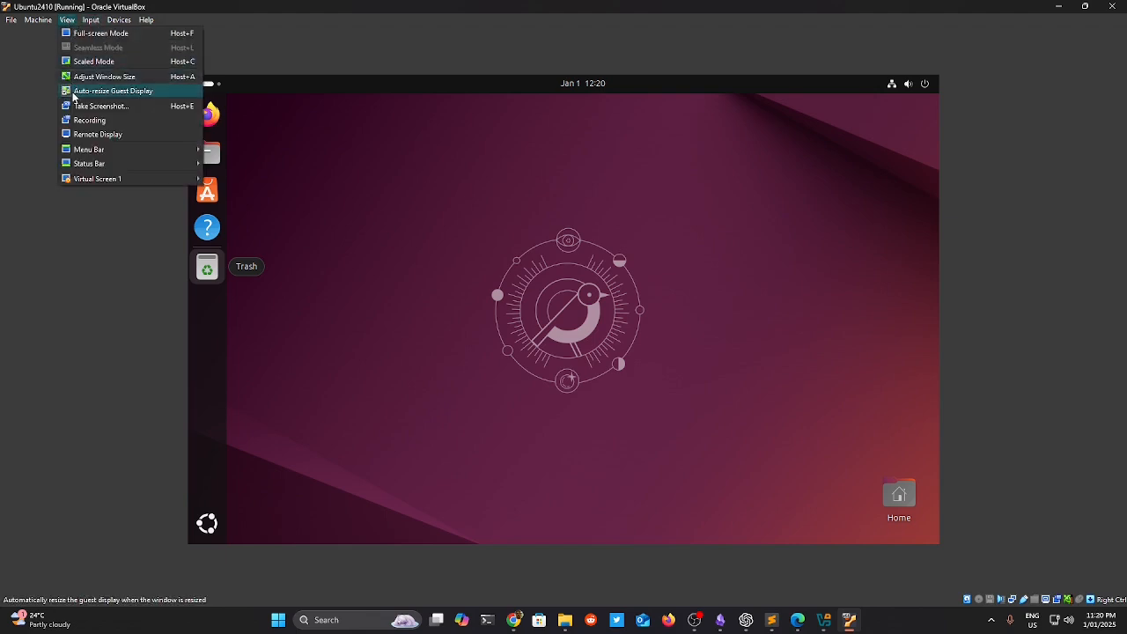
left_click(74, 95)
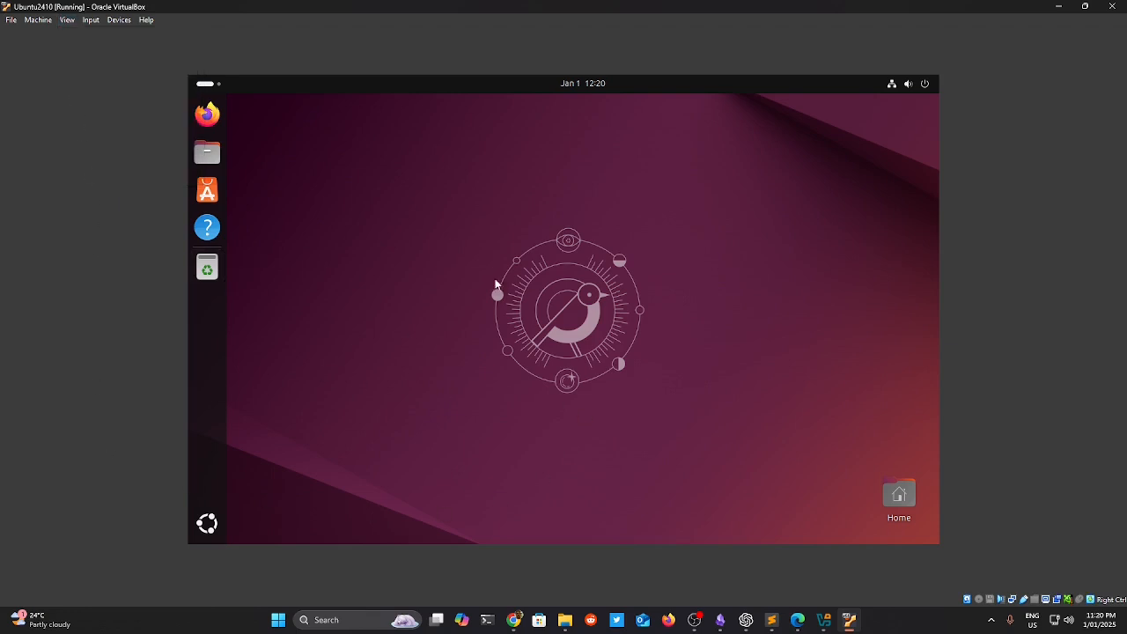
left_click(119, 20)
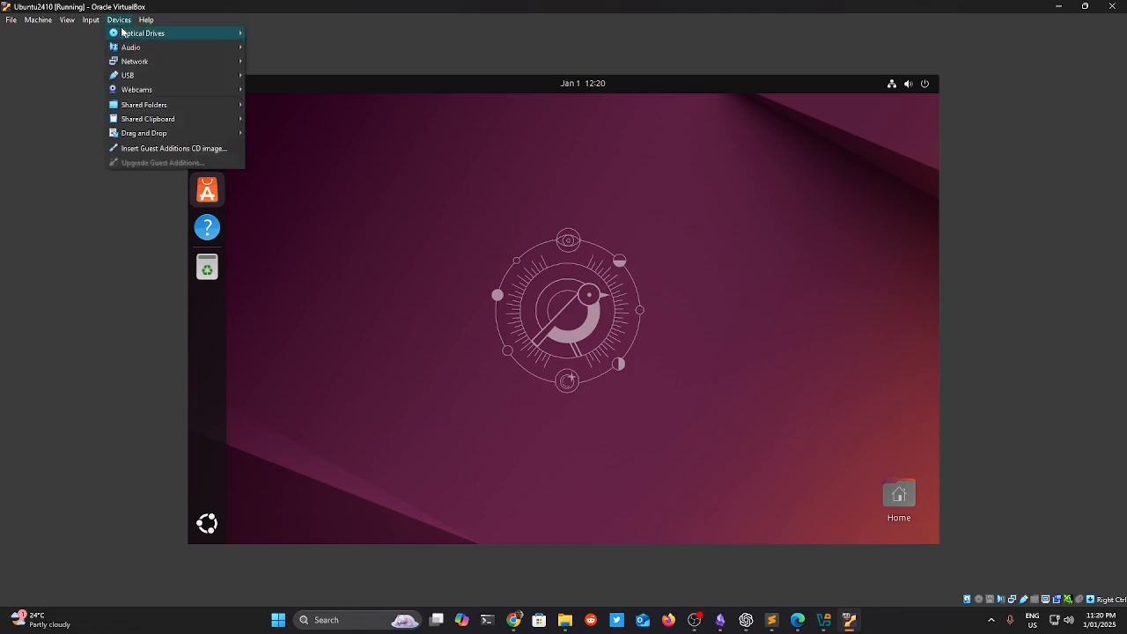
mouse_move(123, 33)
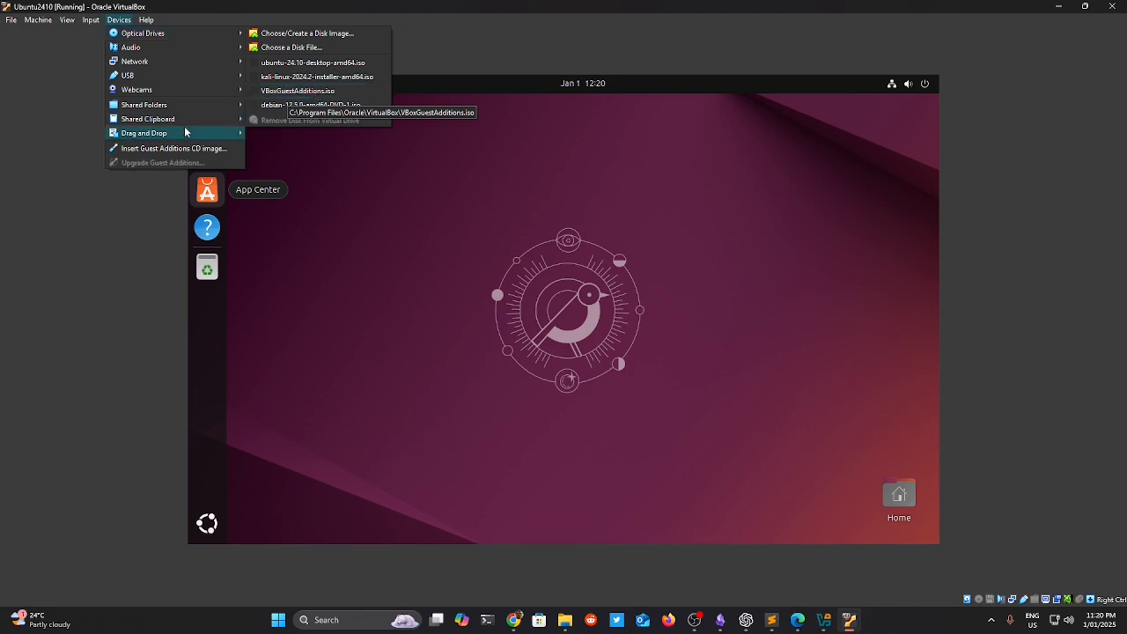
key("Left")
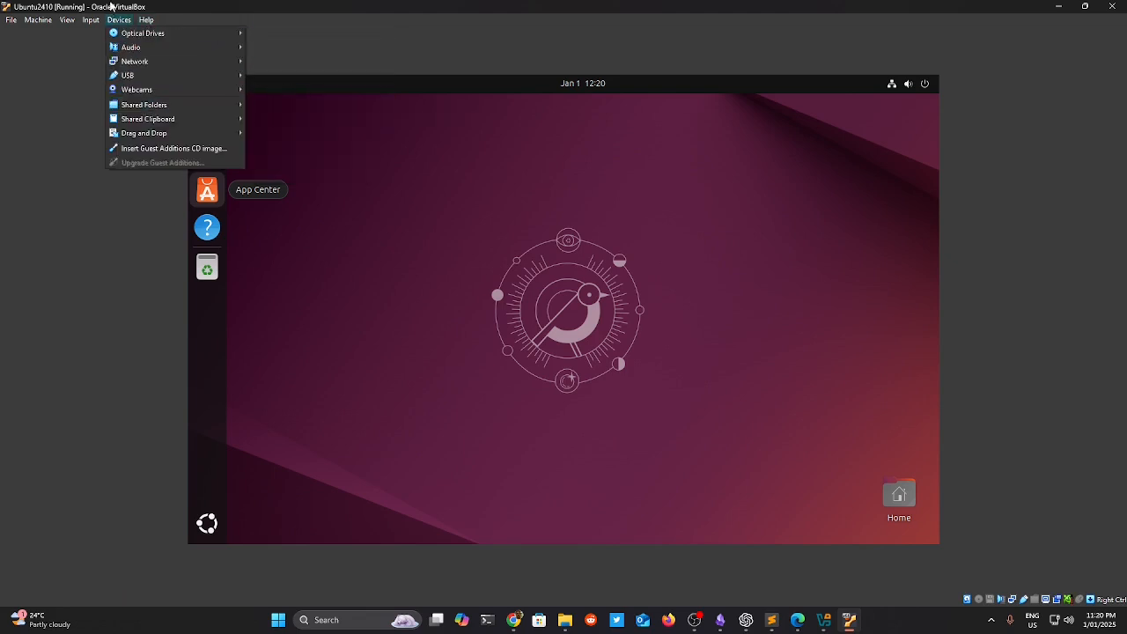
left_click(182, 150)
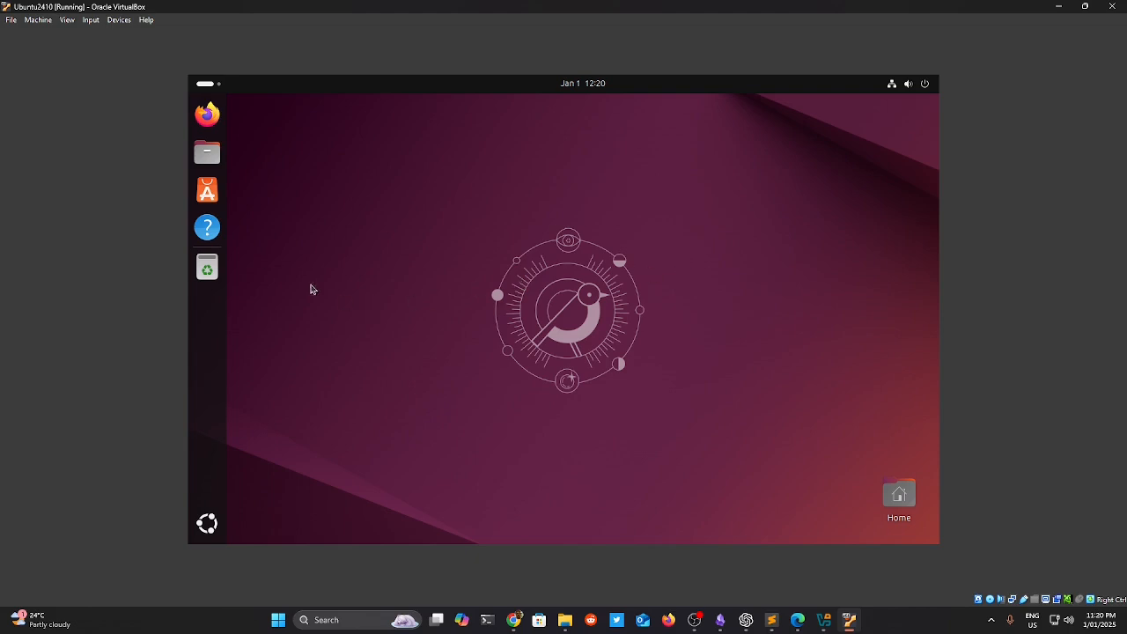
left_click(117, 20)
mouse_move(137, 35)
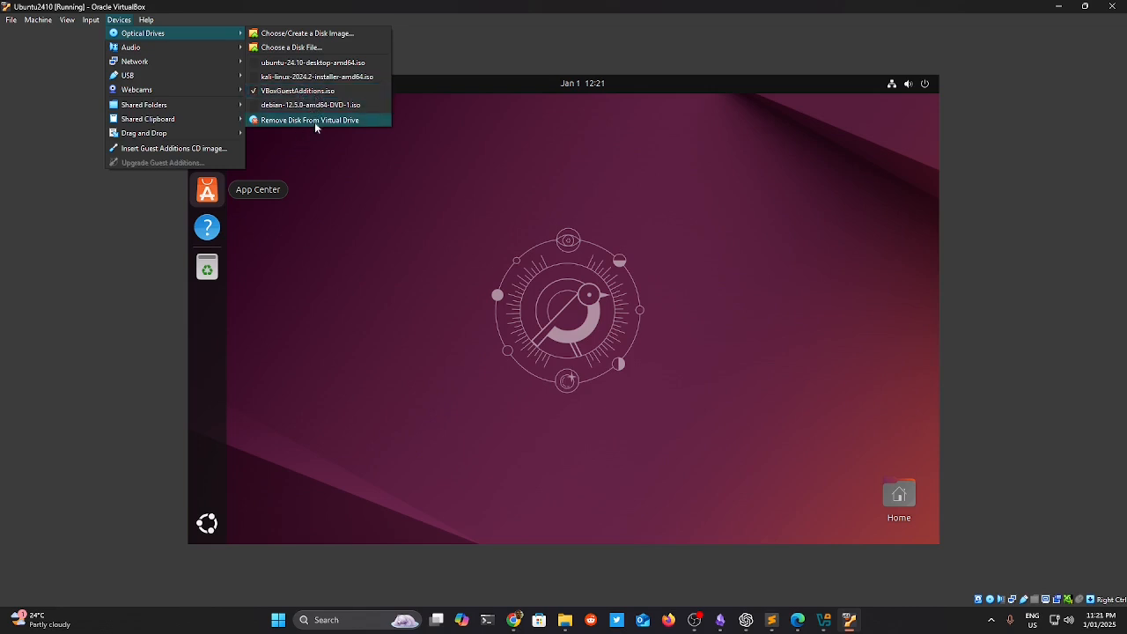
left_click(348, 234)
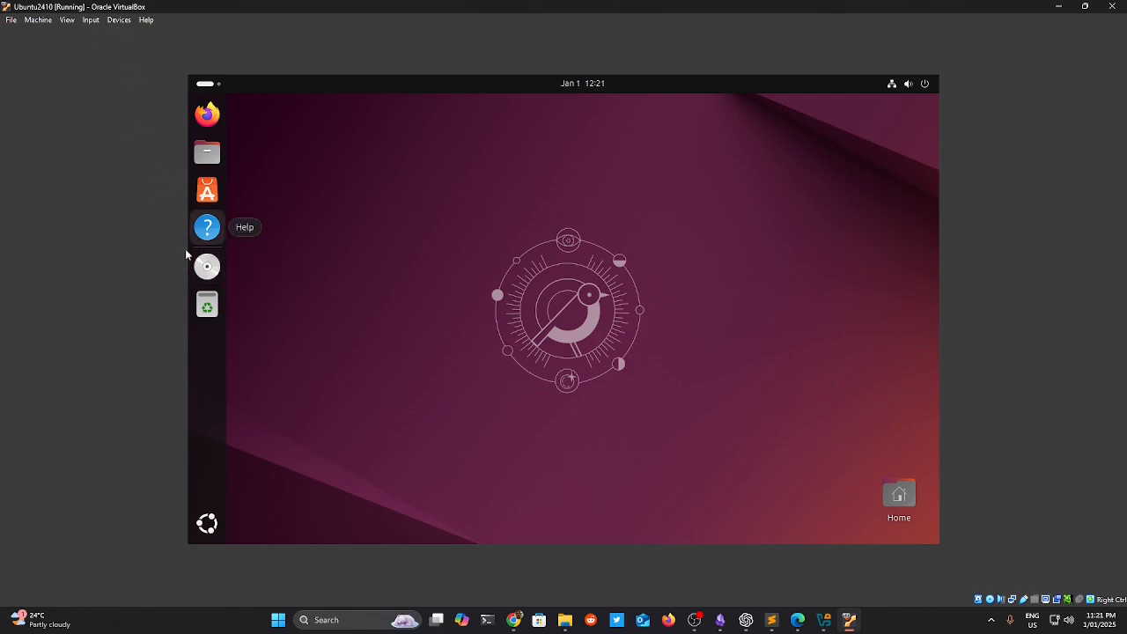
right_click(214, 274)
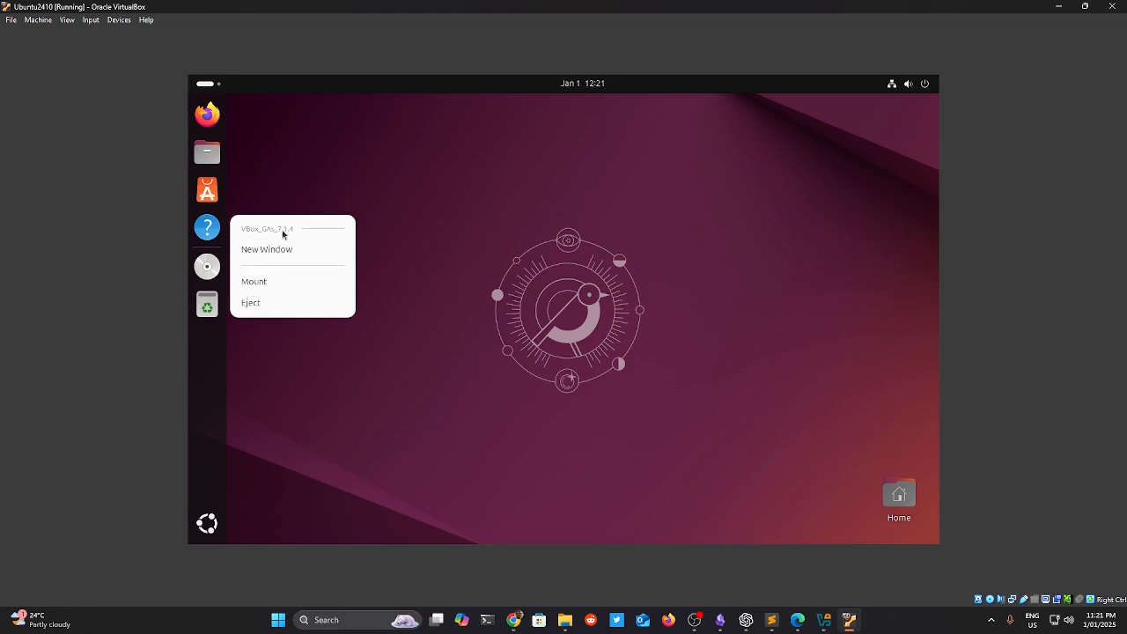
left_click(492, 267)
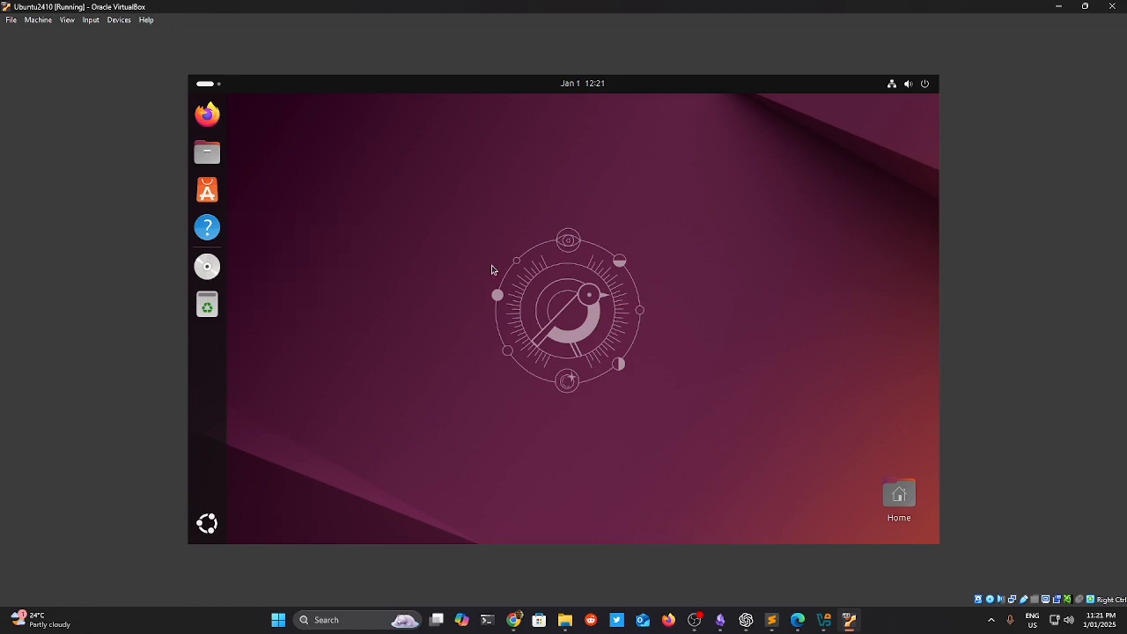
left_click(91, 20)
mouse_move(119, 20)
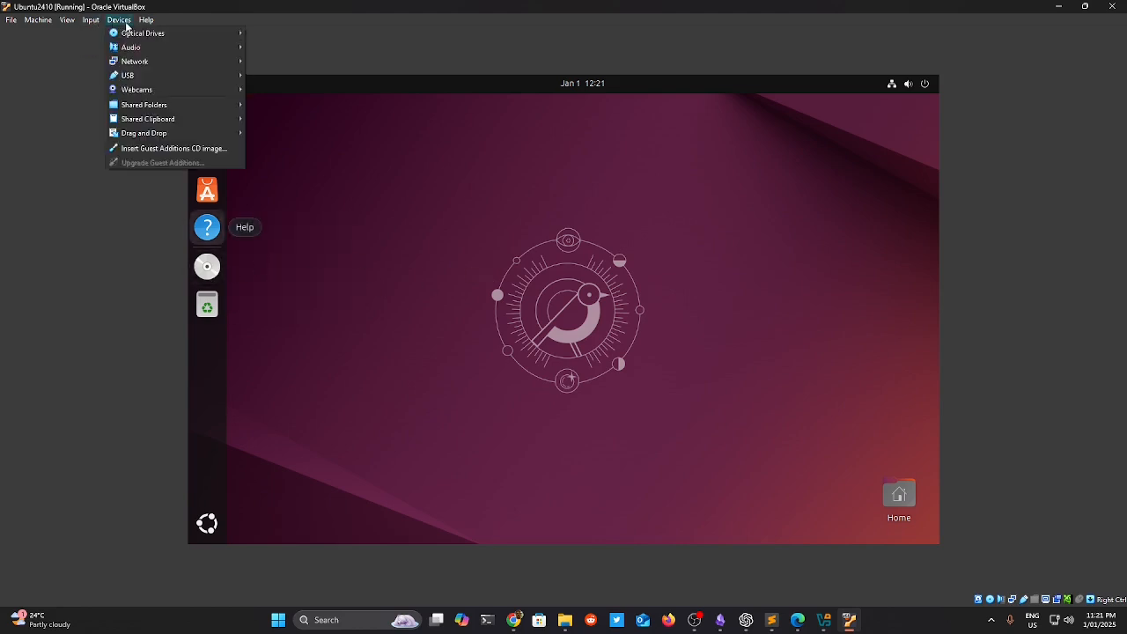
mouse_move(127, 48)
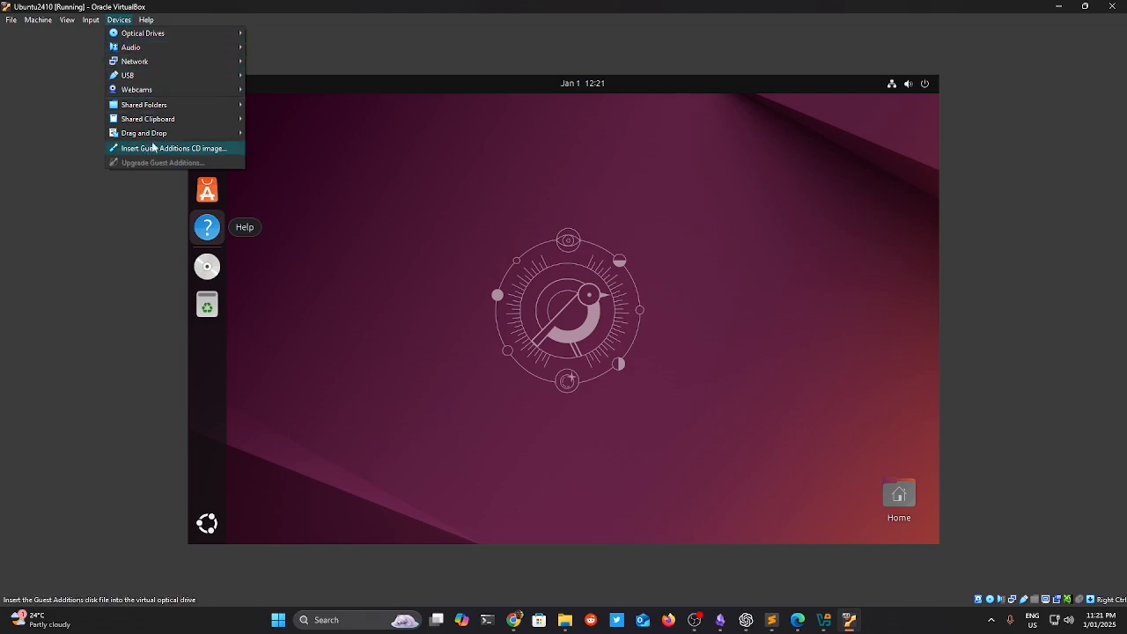
mouse_move(177, 32)
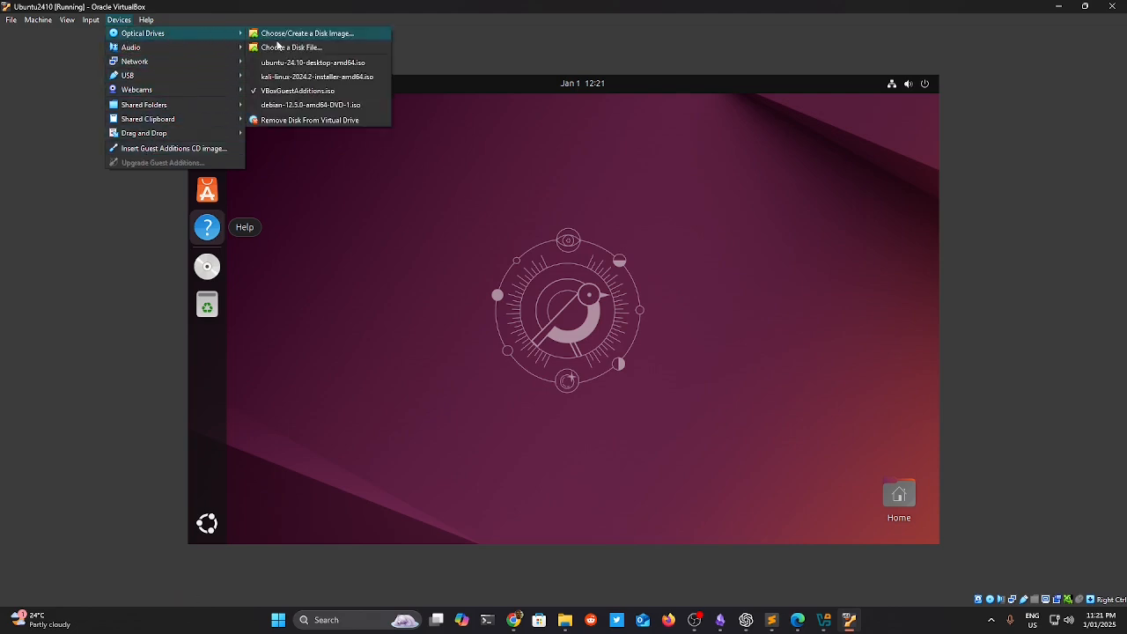
left_click(313, 254)
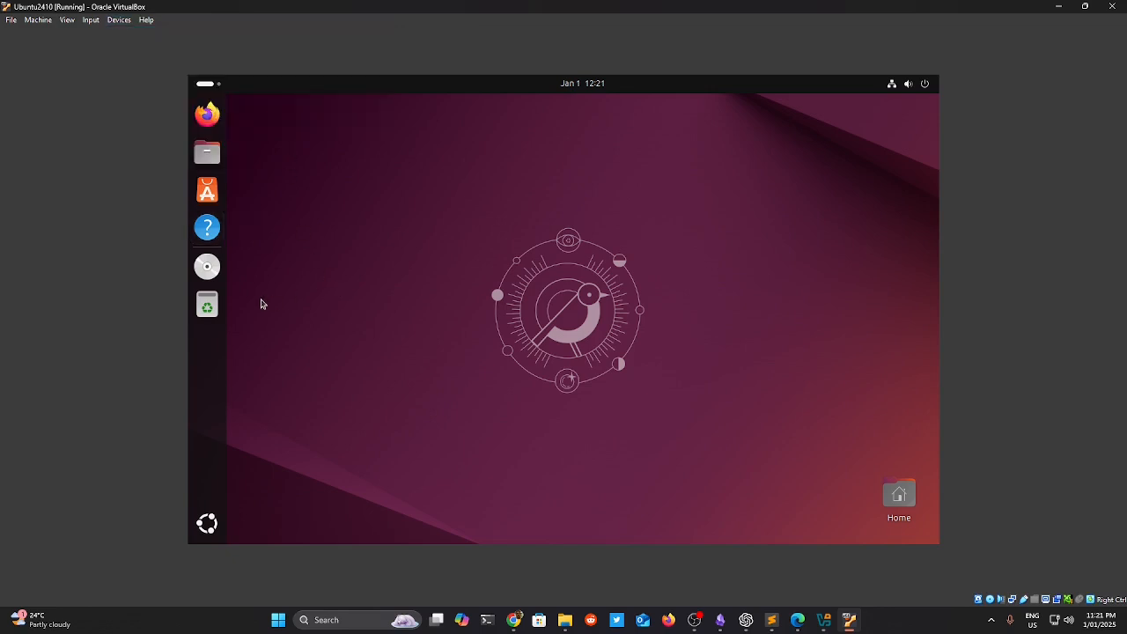
Open the Guest Additions disc and run its software, authorising with the account password.
left_click(215, 275)
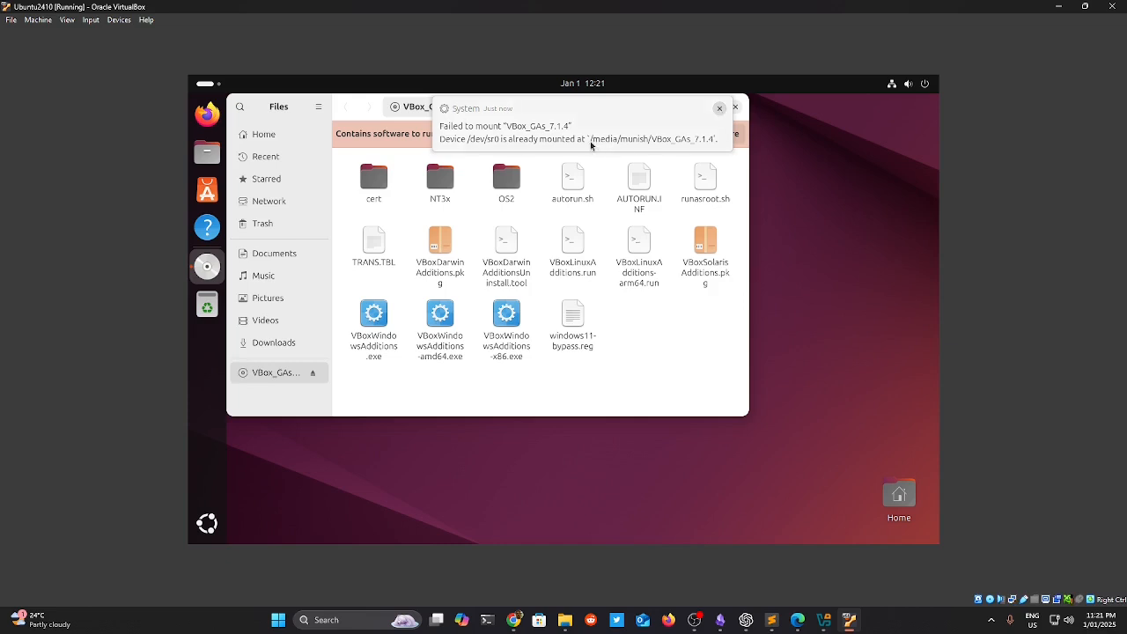
left_click(710, 144)
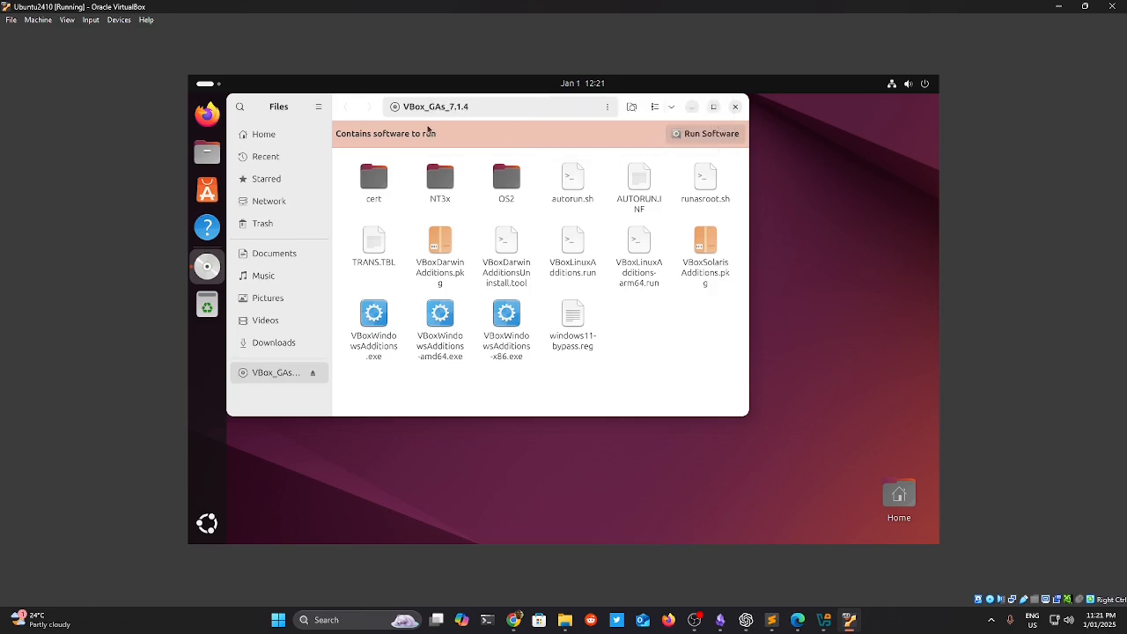
left_click(710, 134)
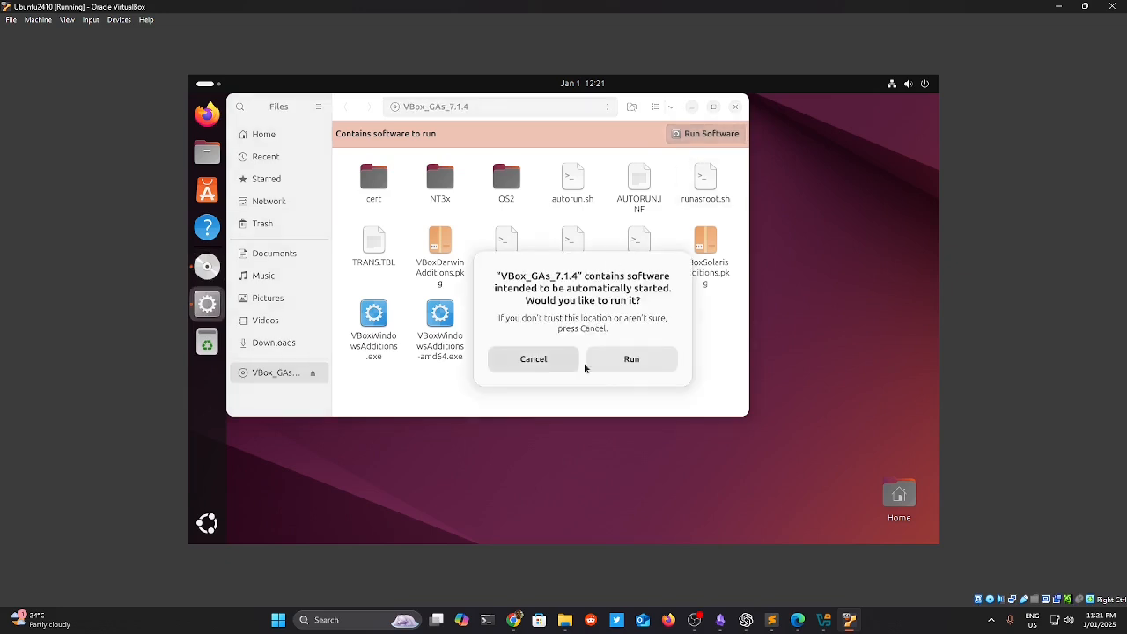
left_click(633, 363)
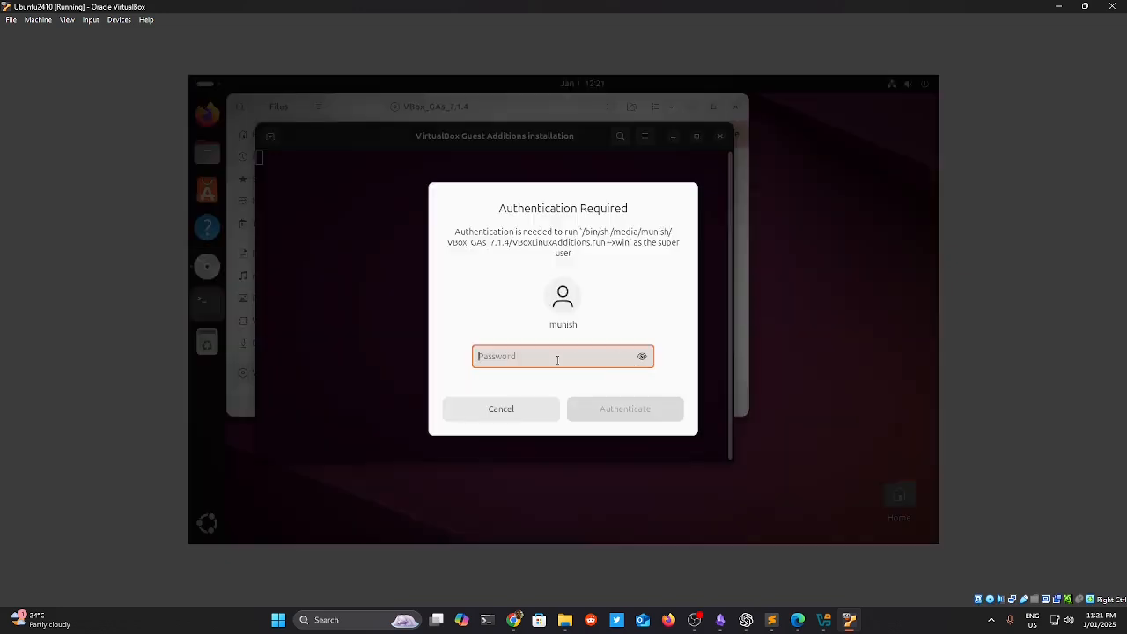
type("********")
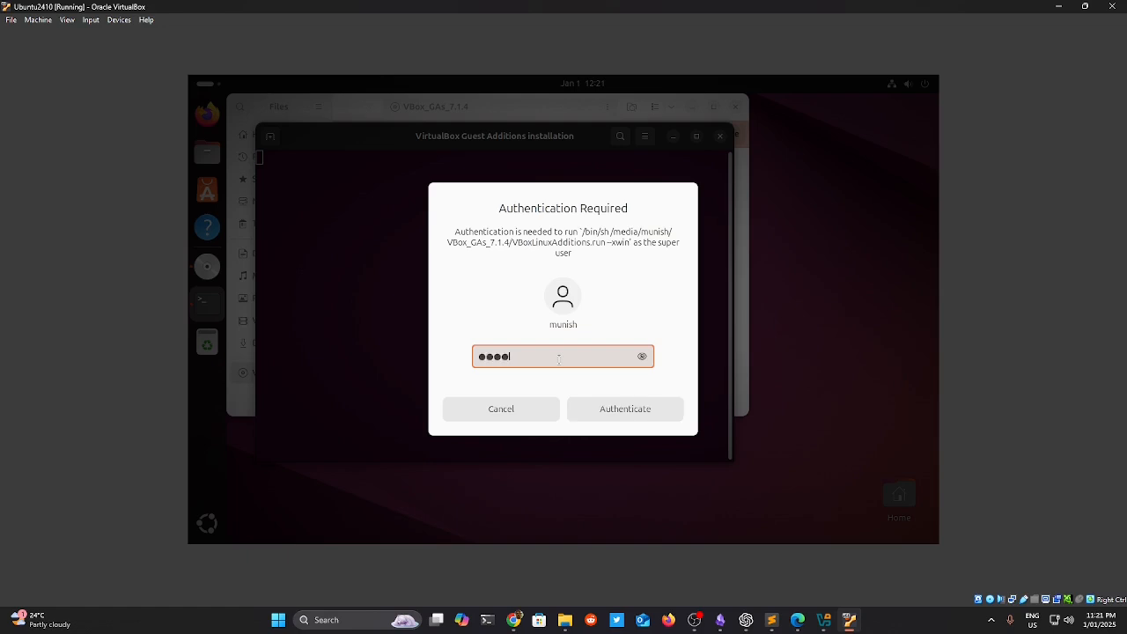
key("Return")
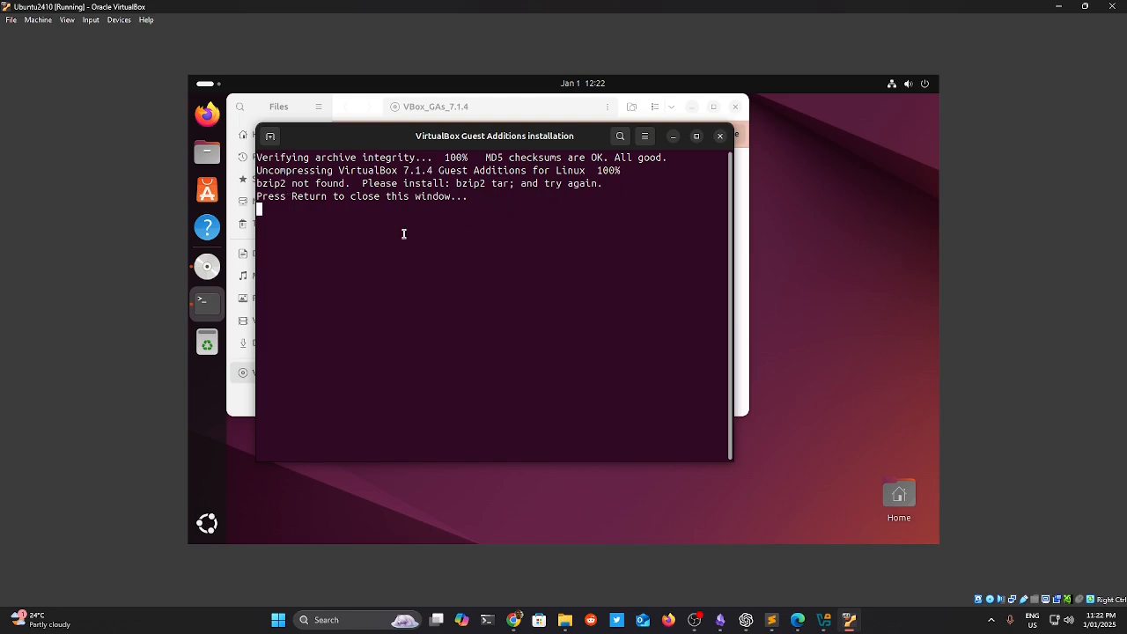
Close the failed installer terminal and move the Files window aside.
type("das")
left_click(719, 136)
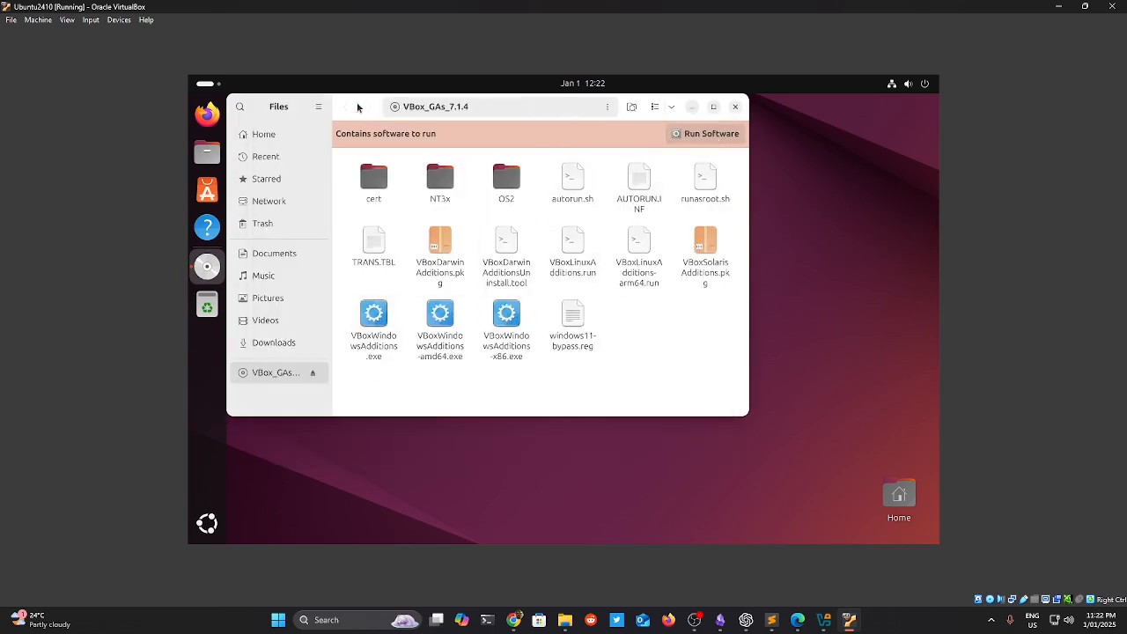
left_click_drag(358, 106, 503, 151)
From a desktop terminal, run sudo apt update && sudo apt upgrade -y with the sudo password.
right_click(273, 249)
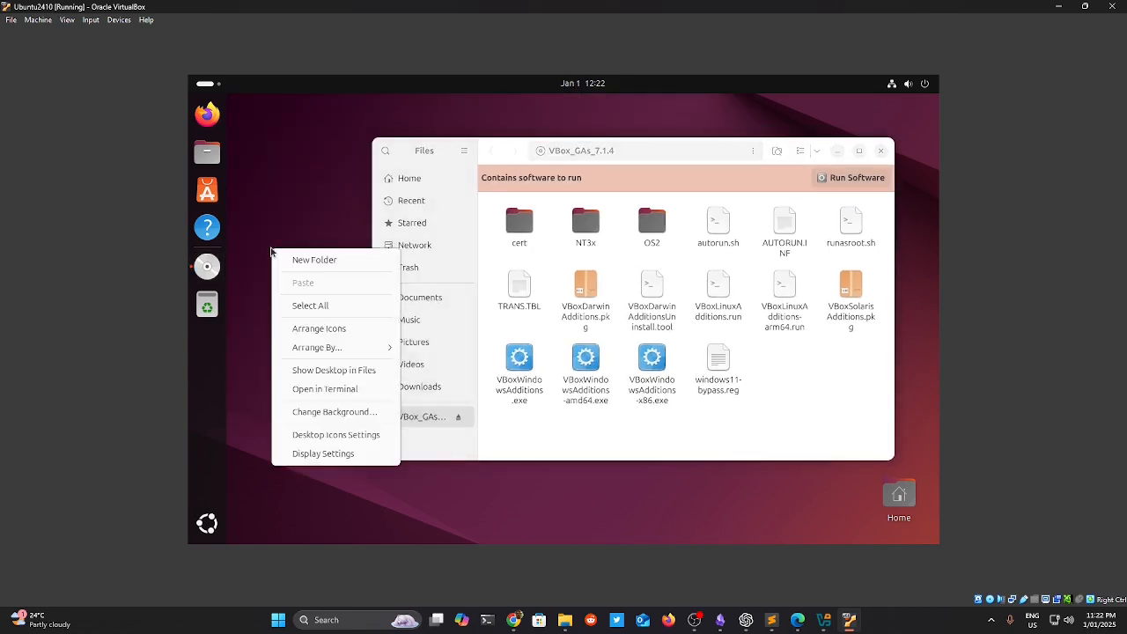
left_click(330, 391)
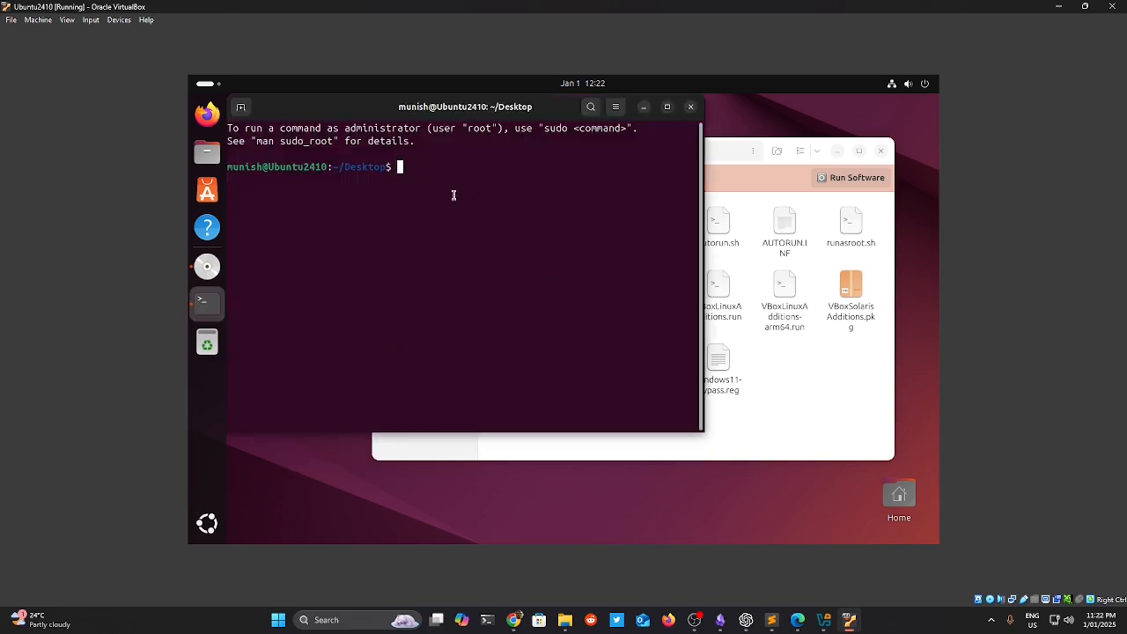
type("sudo apt update && sudo apt upgrade")
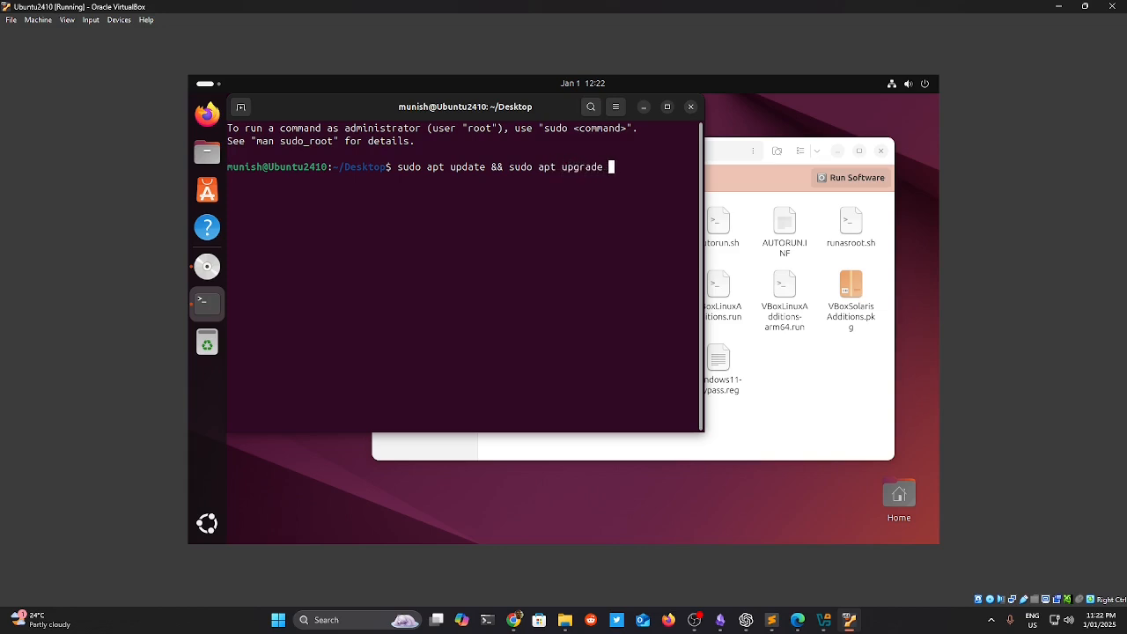
type(" -y")
key("Return")
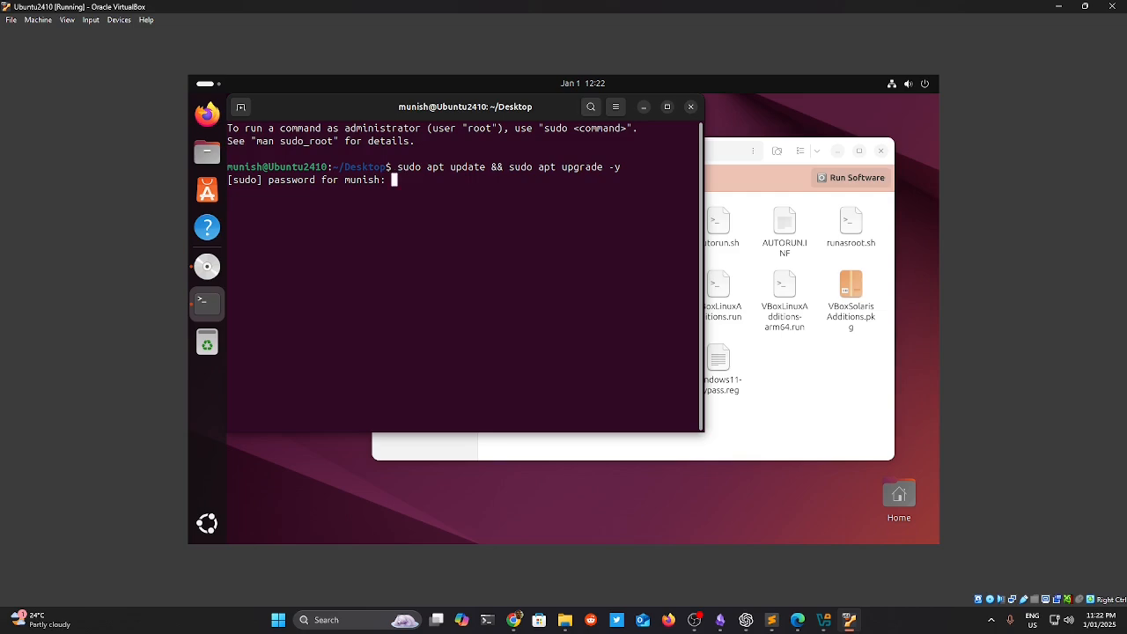
key("Return")
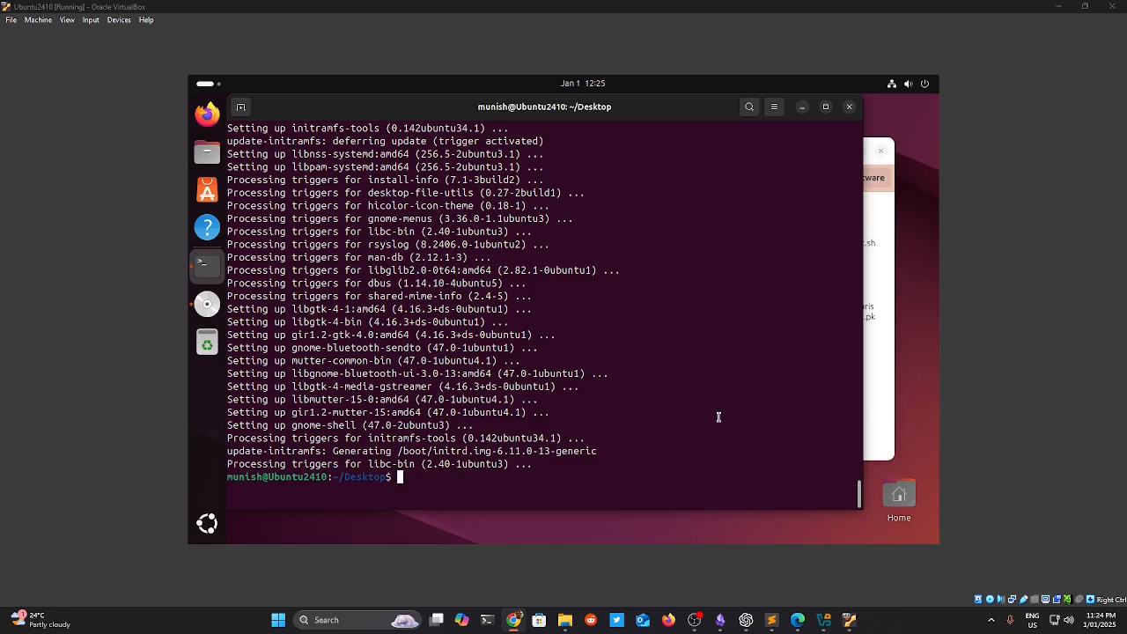
left_click(884, 382)
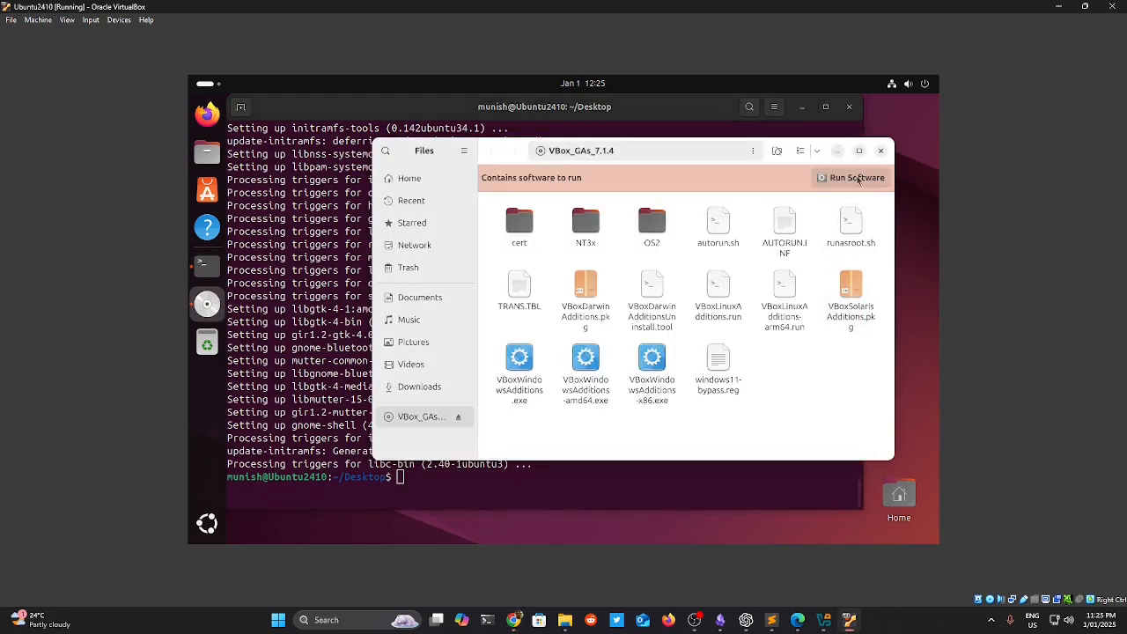
left_click(851, 177)
left_click(632, 359)
type("••")
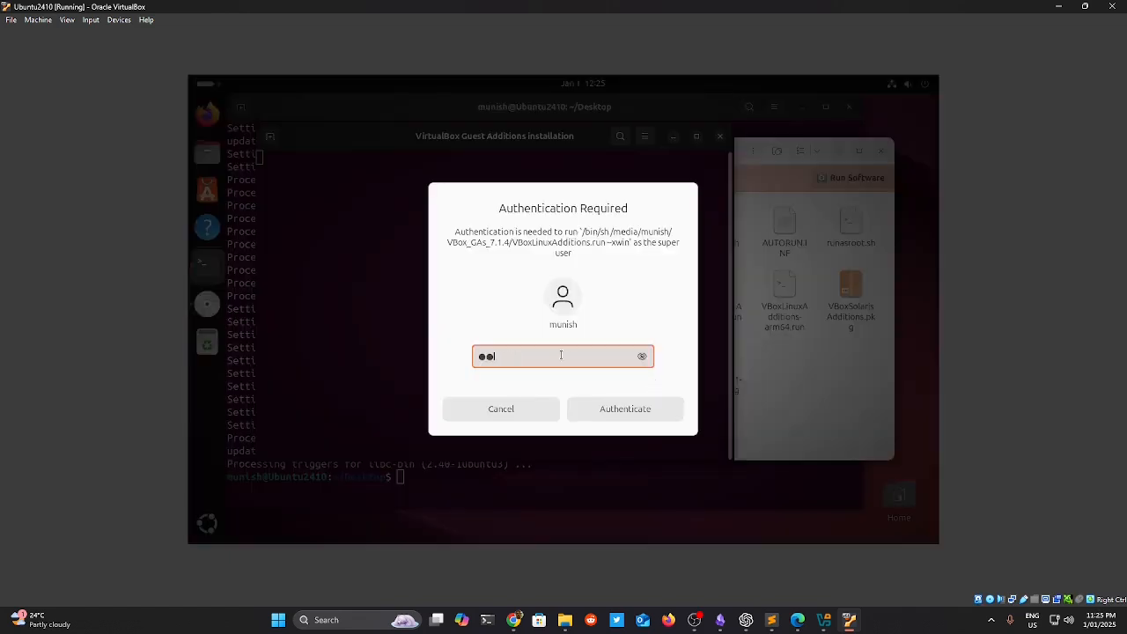
type("••••••")
key("Return")
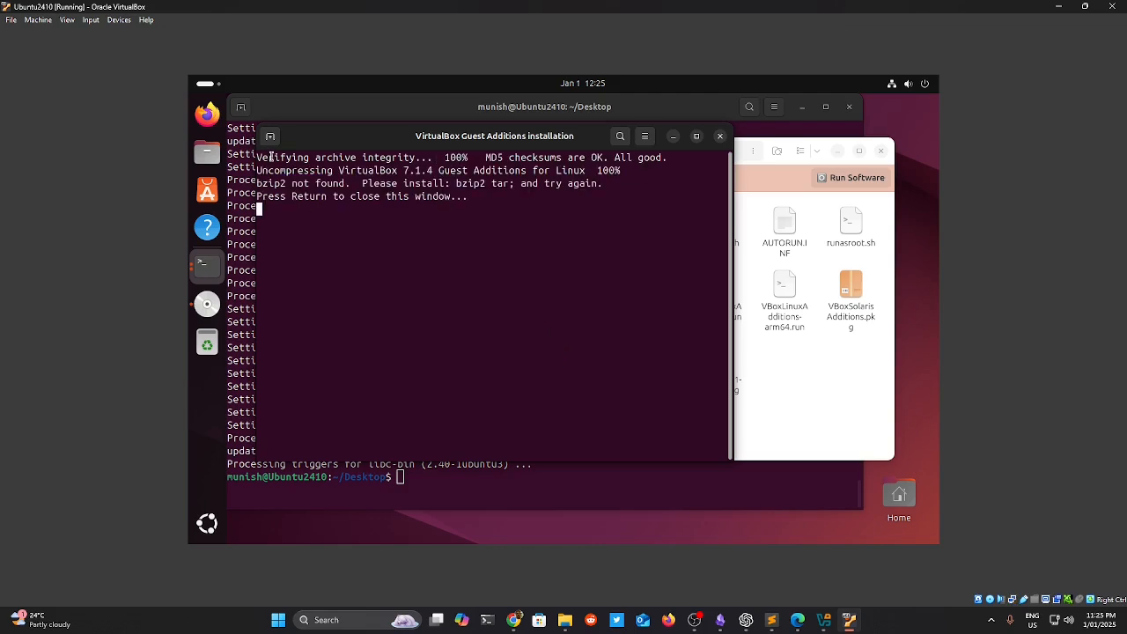
left_click(719, 136)
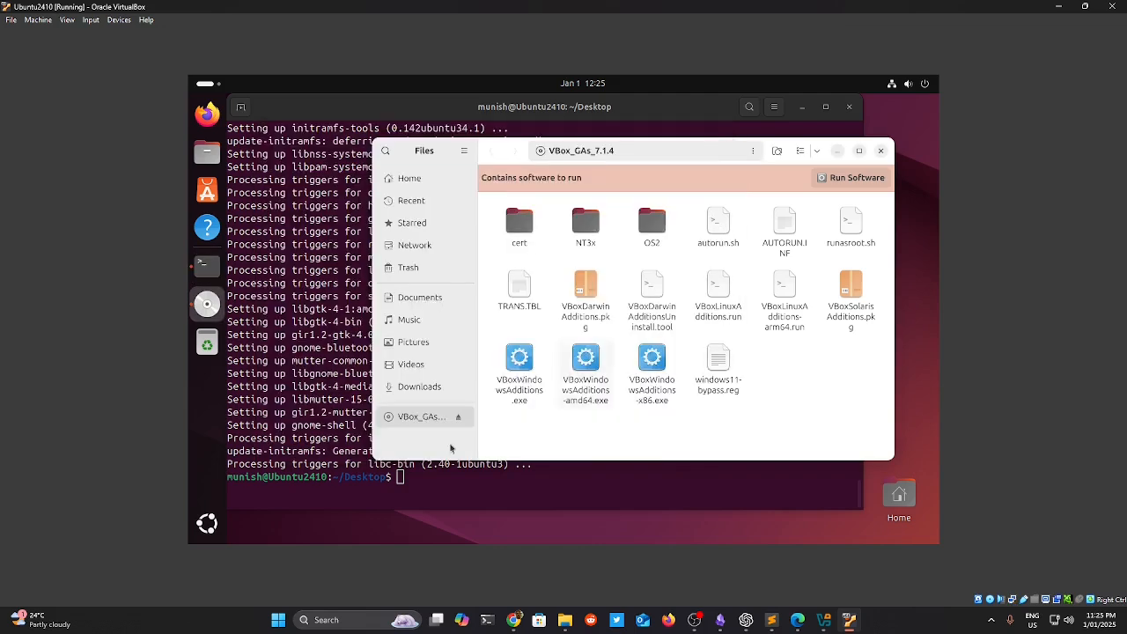
left_click(361, 477)
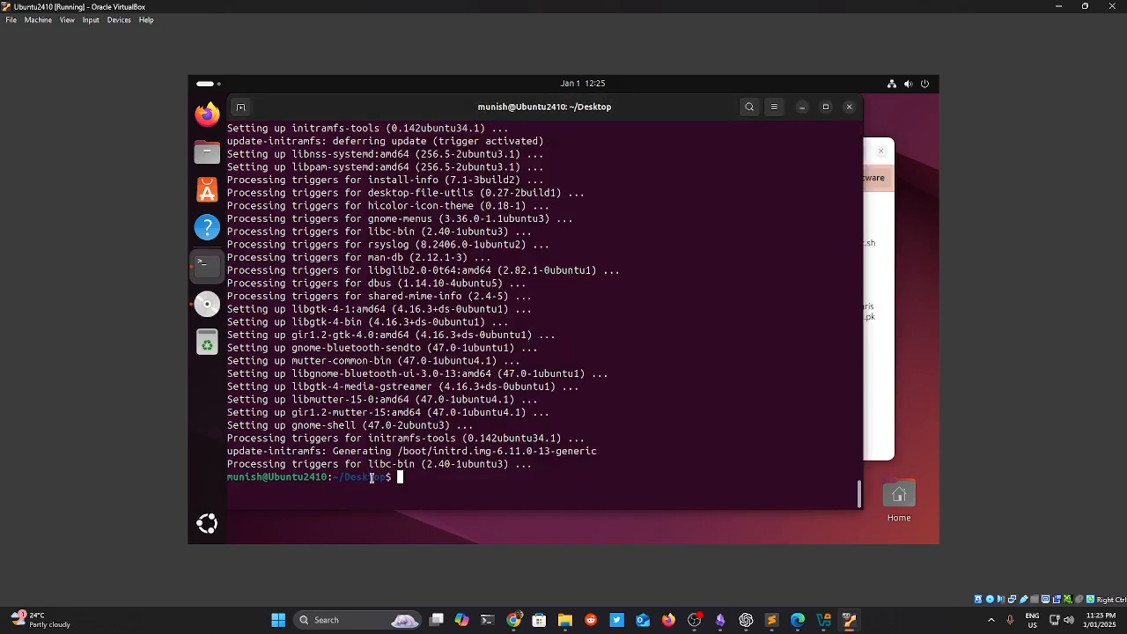
Run sudo apt install build-essential and answer y to install its 30 packages.
type("sudo apt")
type("install de")
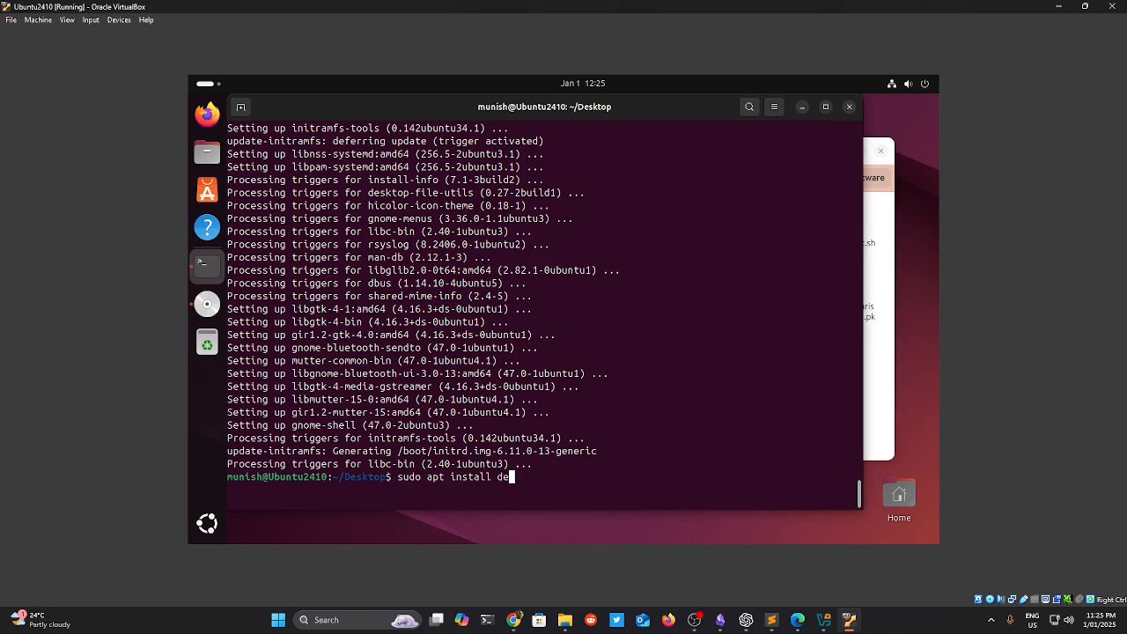
key("BackSpace")
type("build-essential")
key("Return")
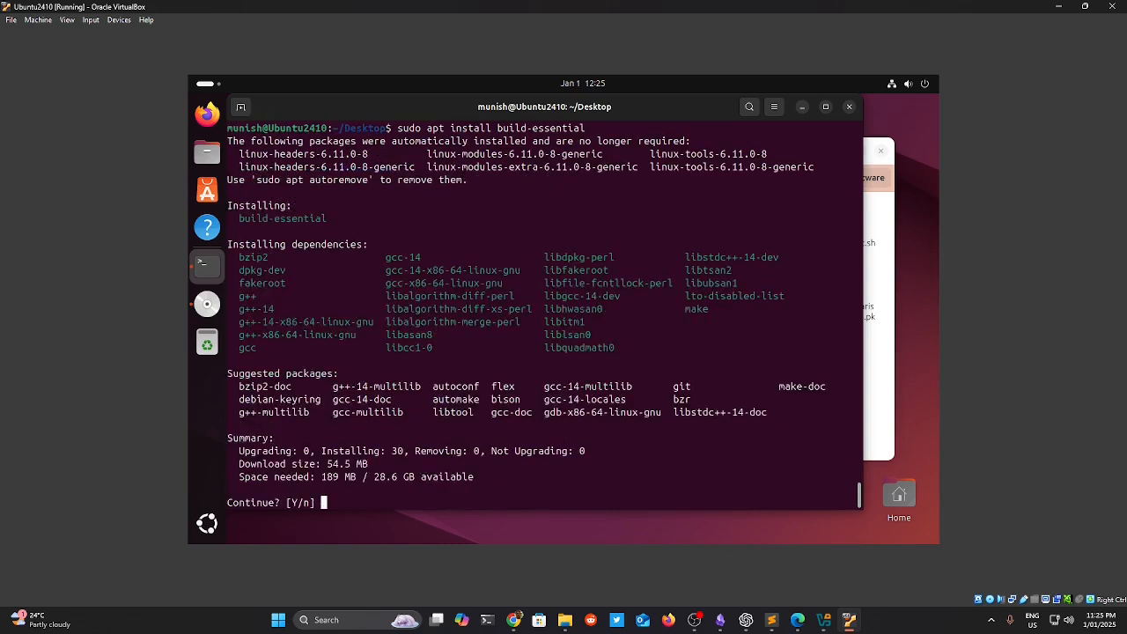
type("y")
key("Return")
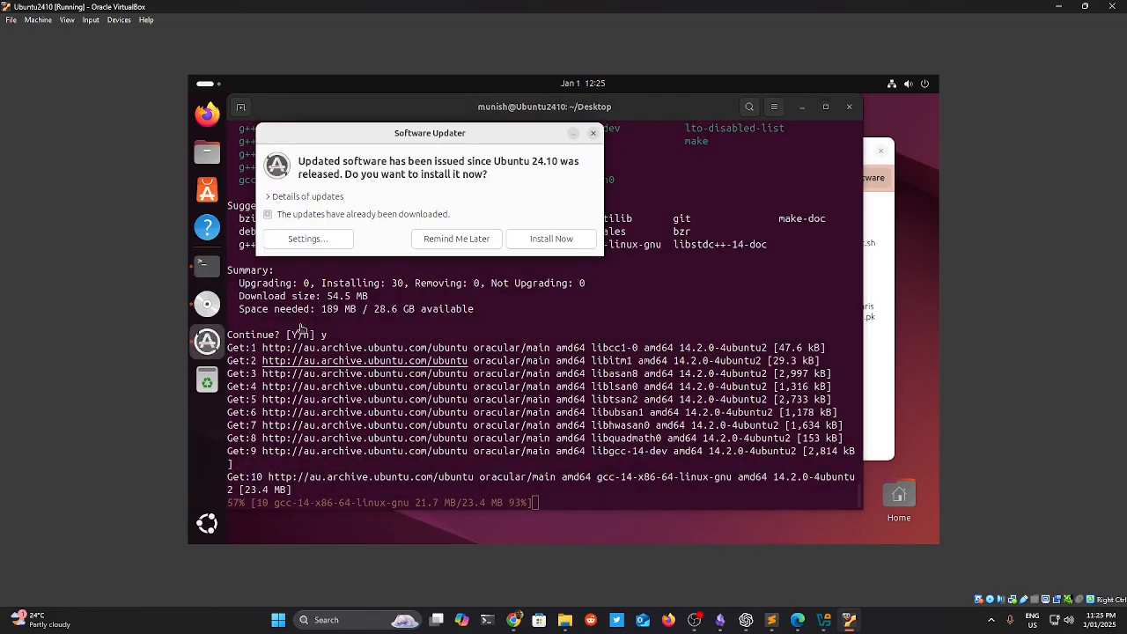
Install the Software Updater's pending updates with the account password, then Restart Now.
left_click(541, 241)
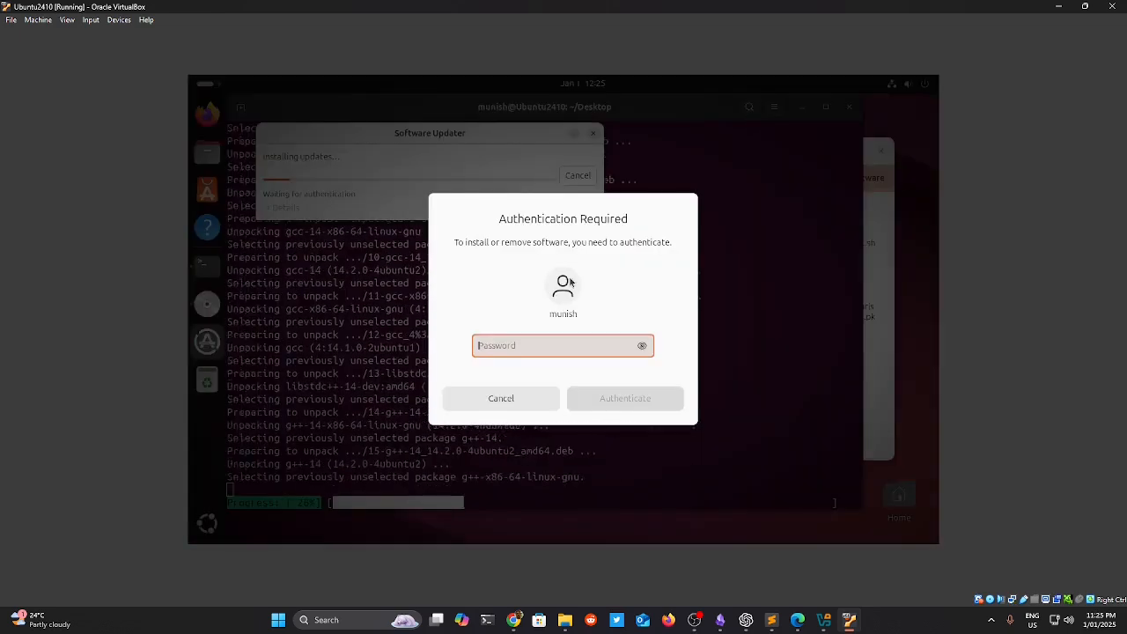
type("***")
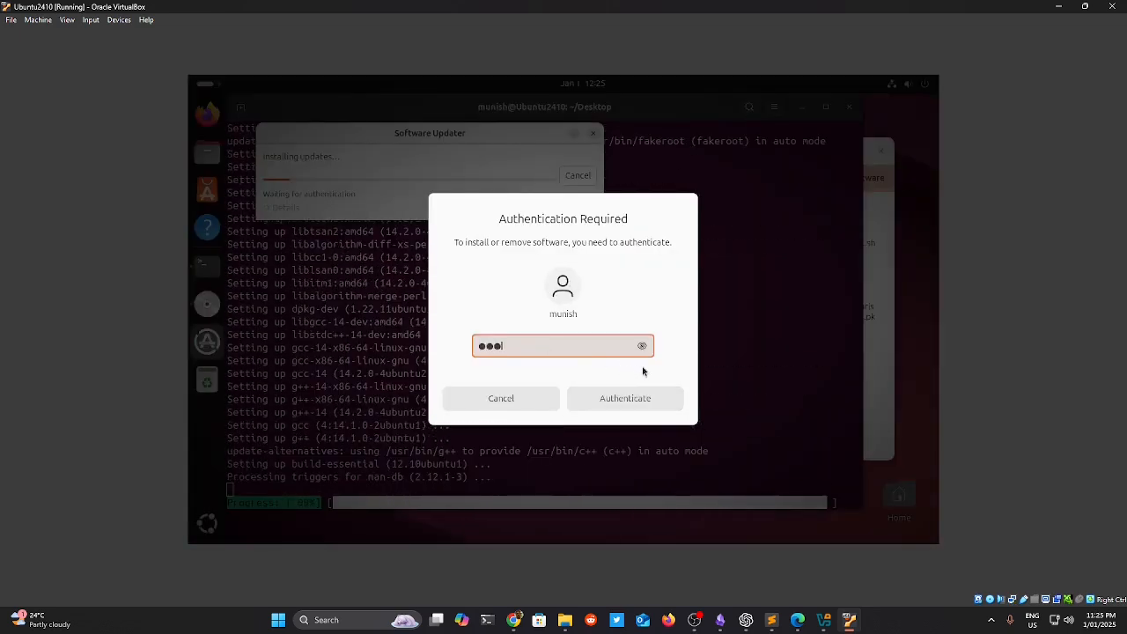
type("*****")
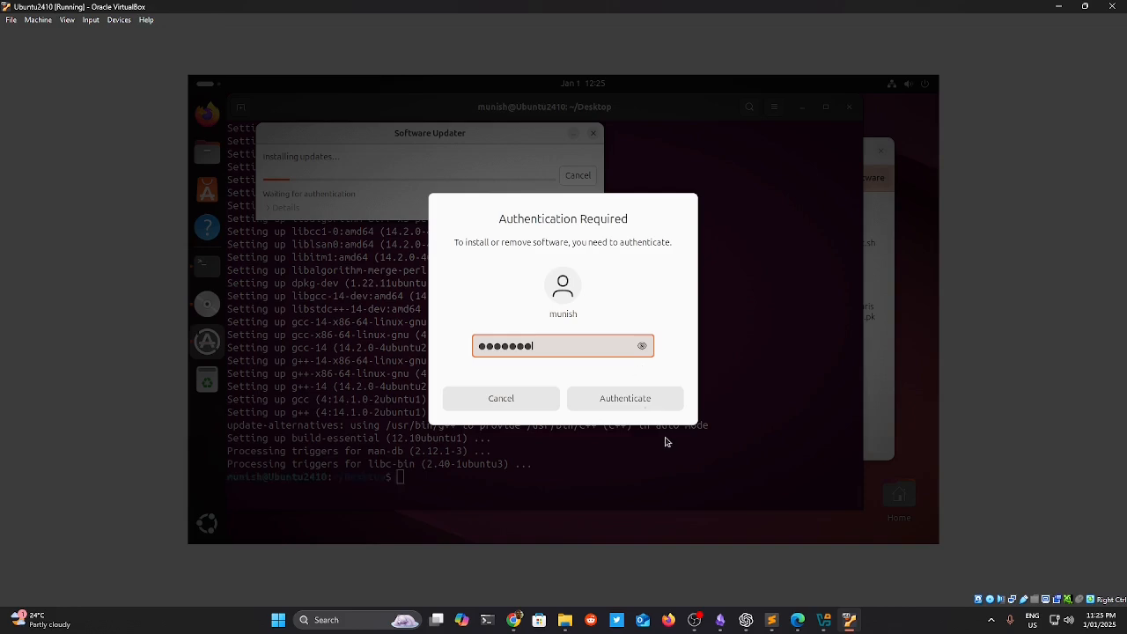
left_click(626, 398)
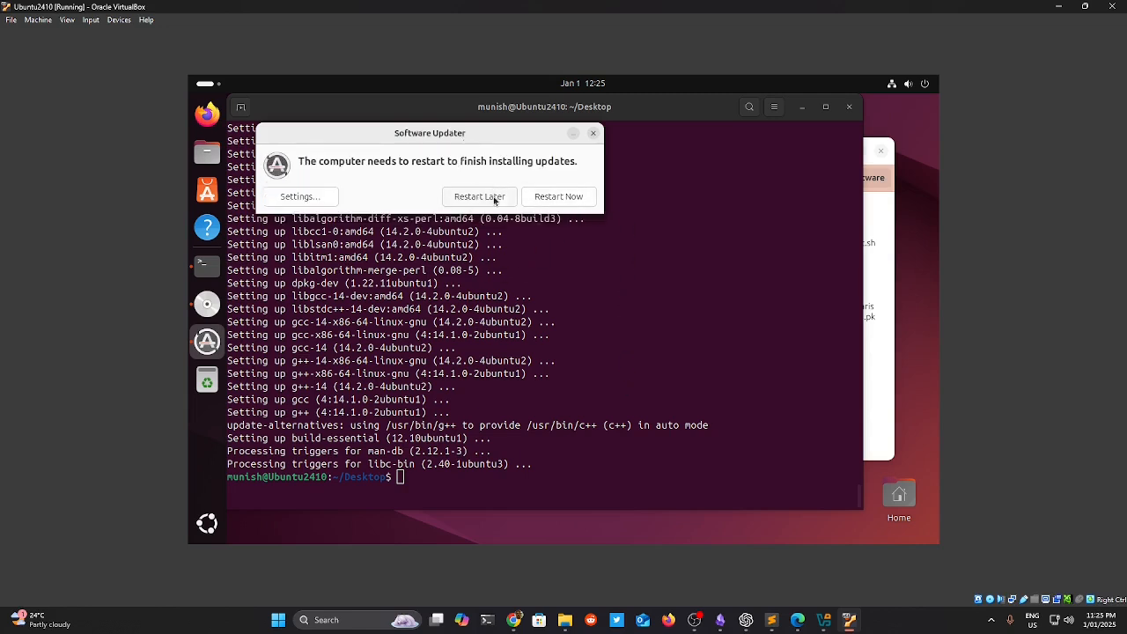
left_click(562, 196)
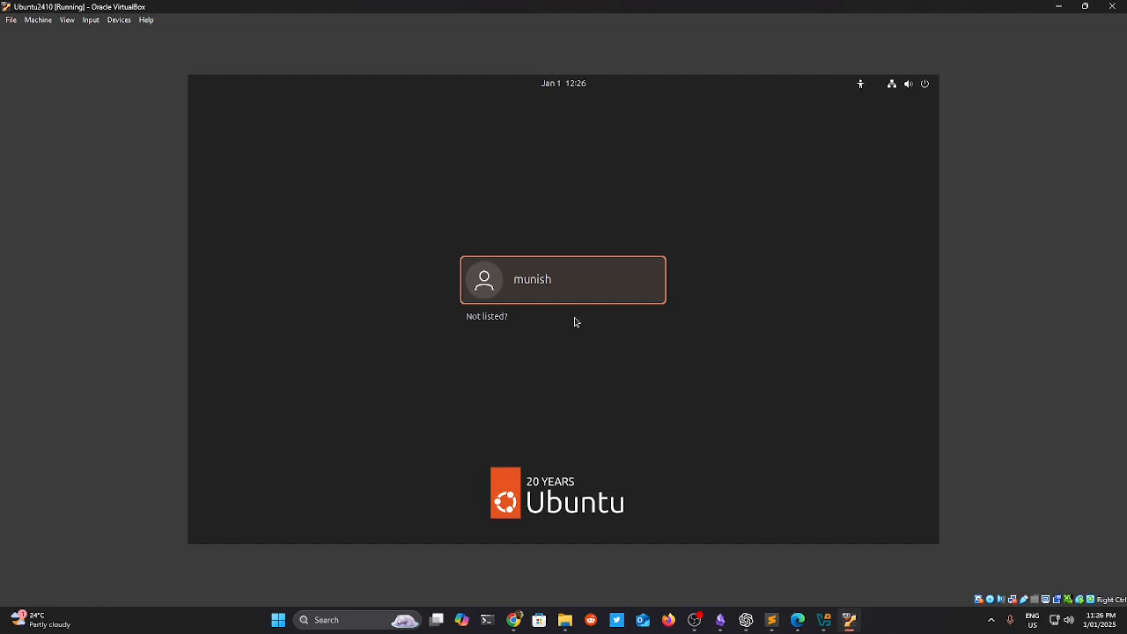
Log back in to the Ubuntu guest with the user account password.
left_click(564, 290)
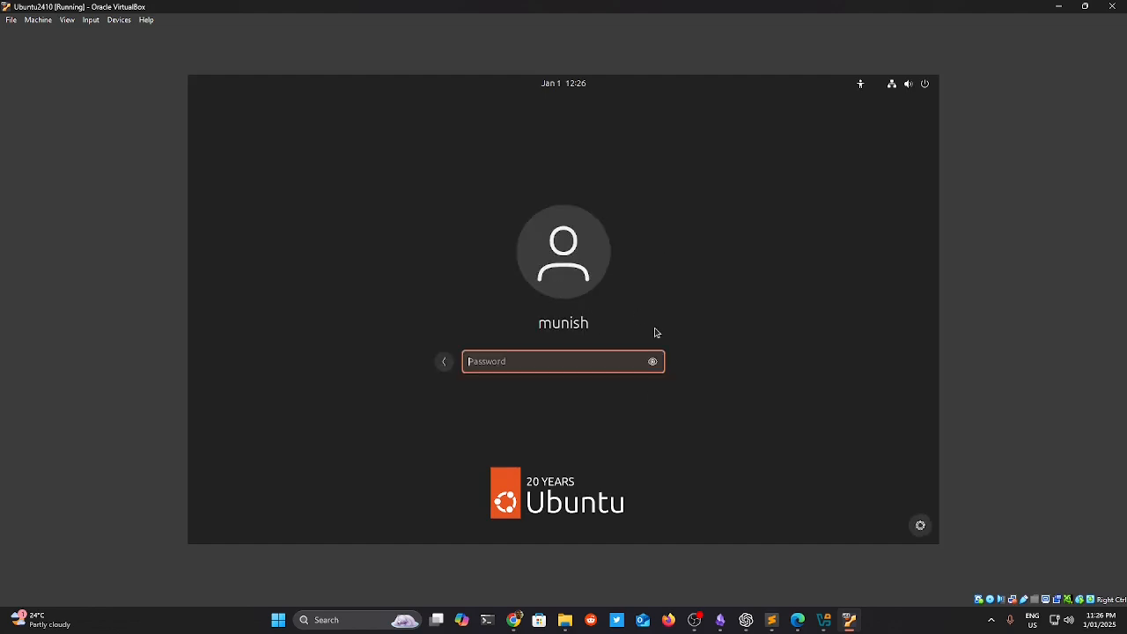
type("*******")
key("Return")
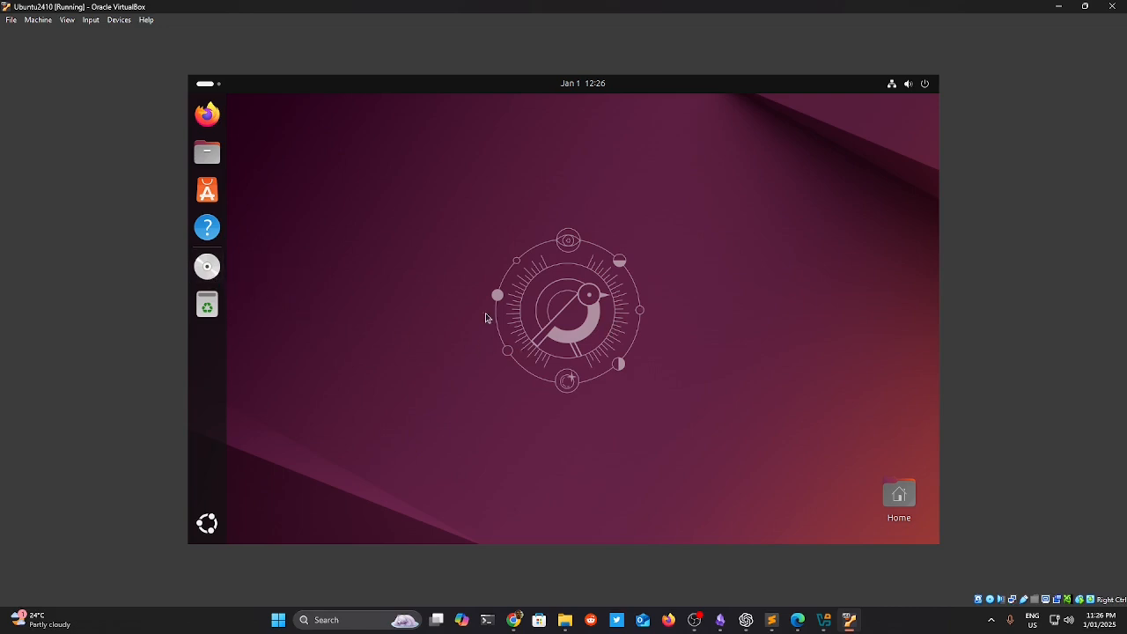
Run the VBox_GAs_7.1.4 disc's software and authorise the Guest Additions installer with the password.
left_click(211, 278)
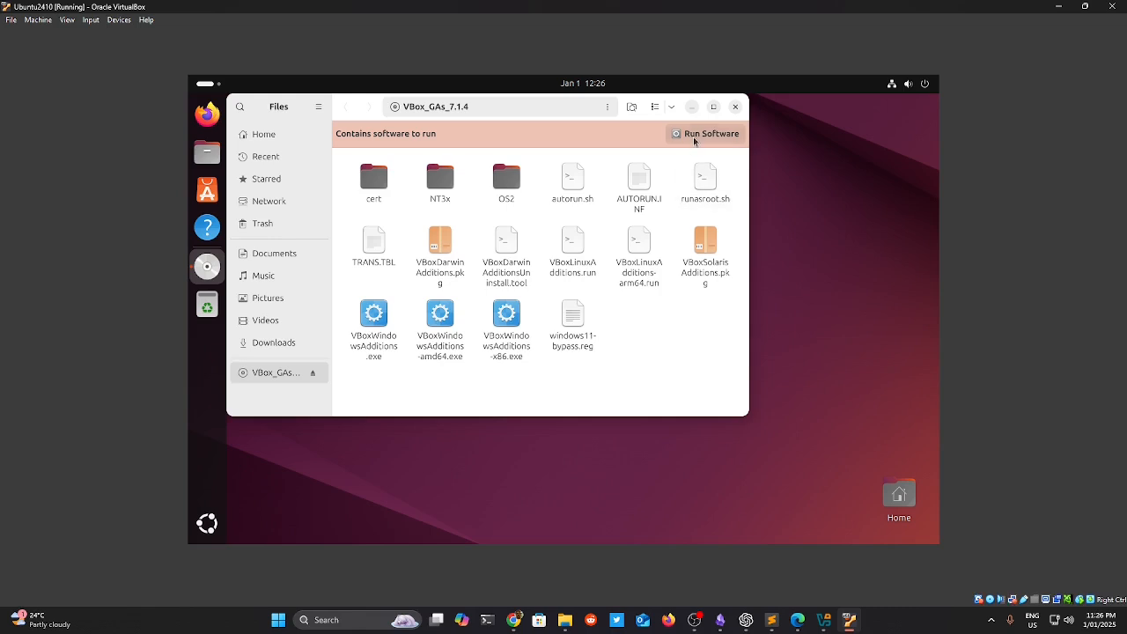
left_click(694, 138)
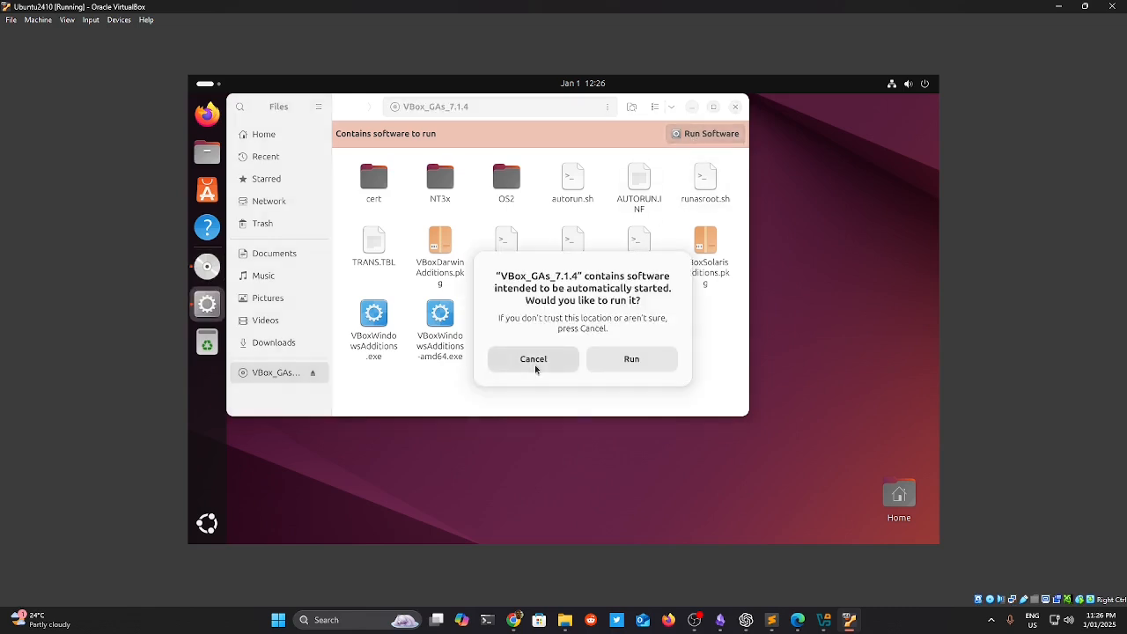
left_click(625, 358)
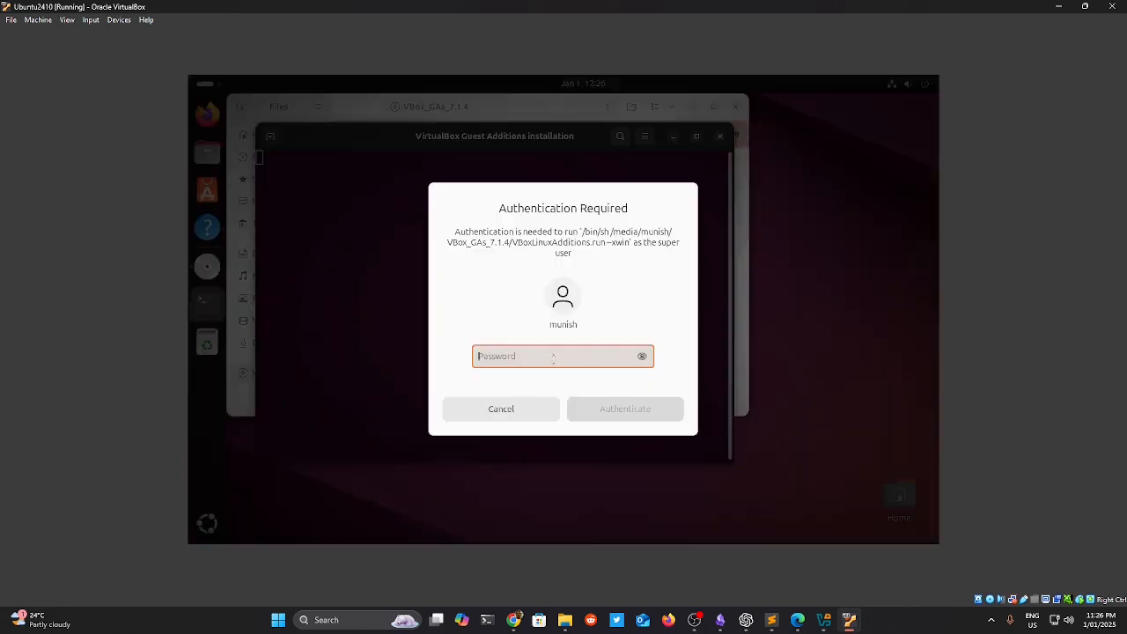
type("•••••••")
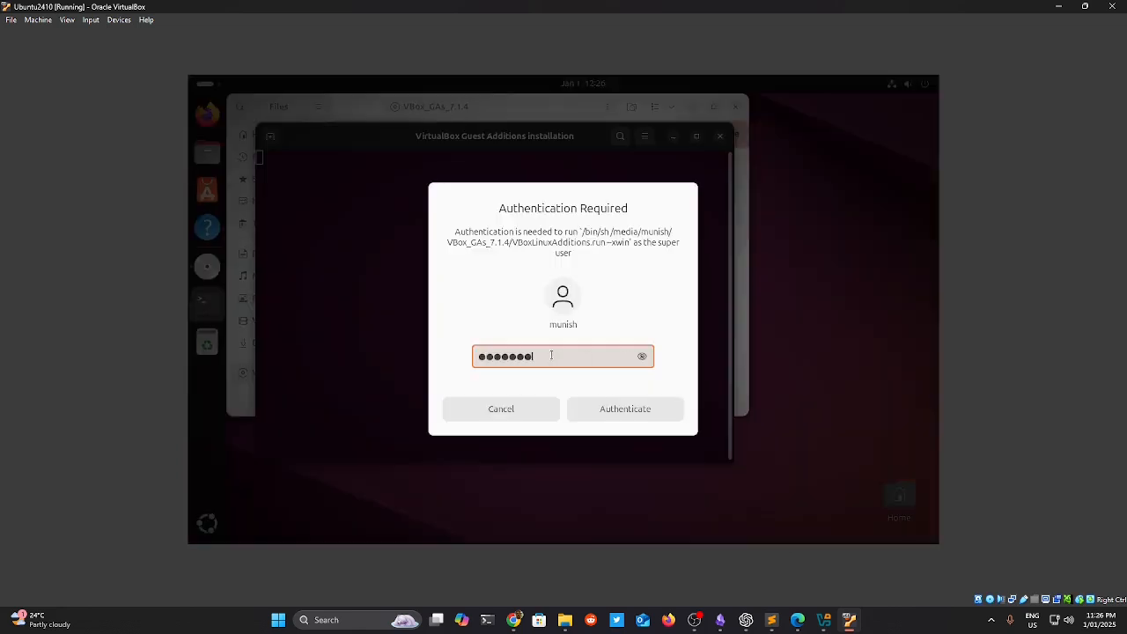
key("Return")
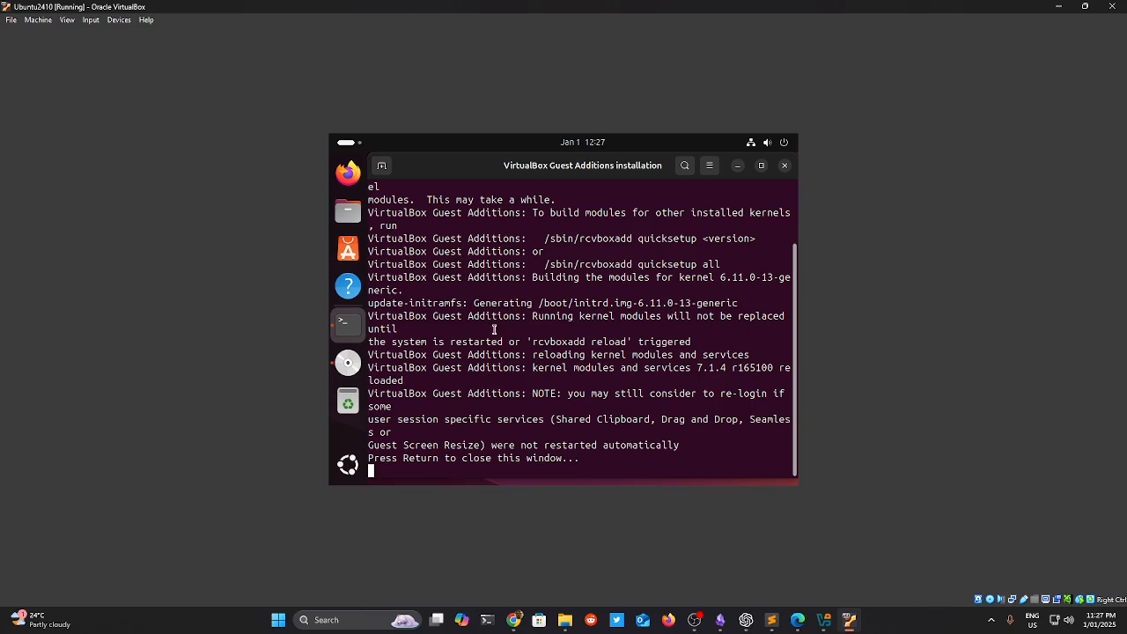
Review the restart and kernel-module notes in the installer output, then close the terminal.
left_click_drag(377, 342, 647, 346)
left_click(697, 347)
left_click_drag(450, 353, 526, 365)
left_click_drag(407, 390, 480, 406)
left_click(478, 437)
type("d")
left_click(784, 167)
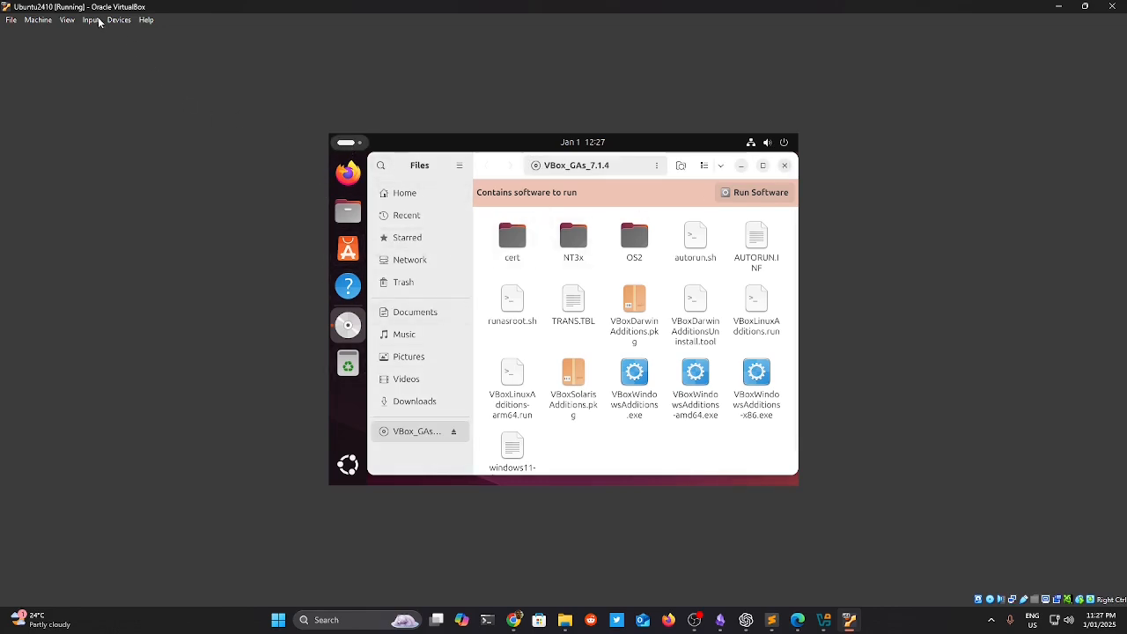
Restart the Ubuntu virtual machine from the Machine menu.
left_click(67, 21)
mouse_move(40, 23)
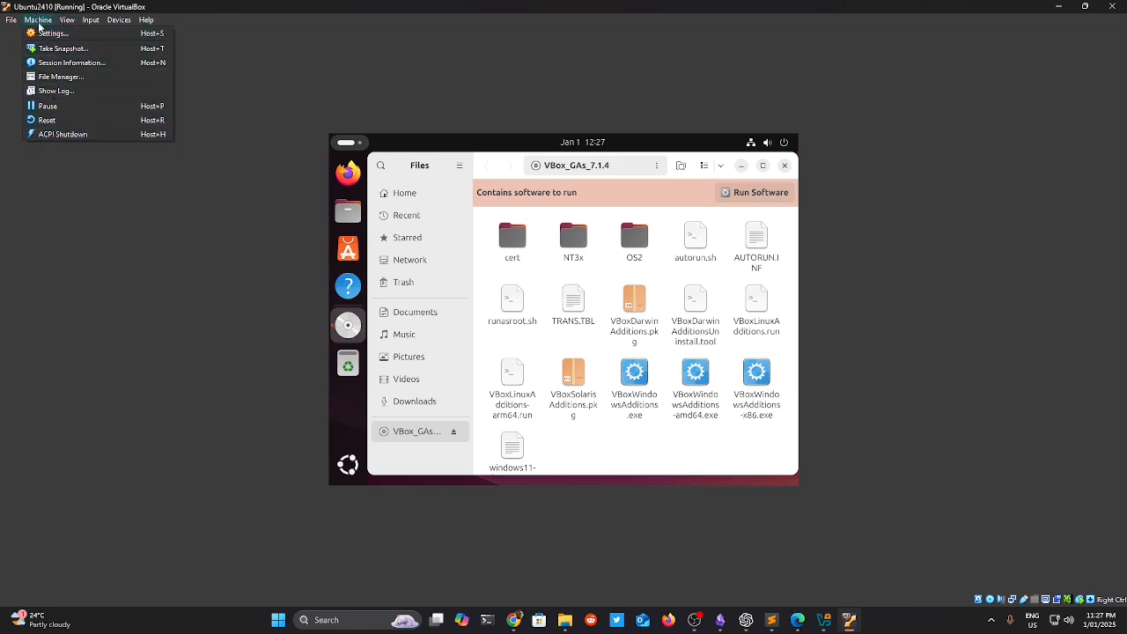
left_click(77, 134)
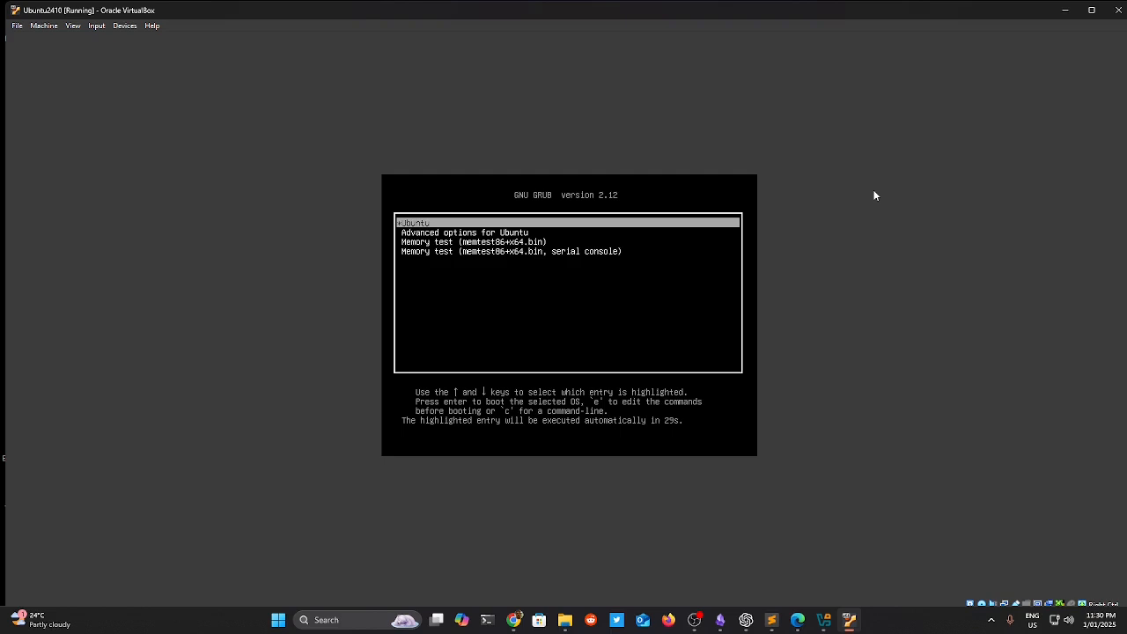
Boot the Ubuntu entry from the GRUB menu.
key("Down")
key("Up")
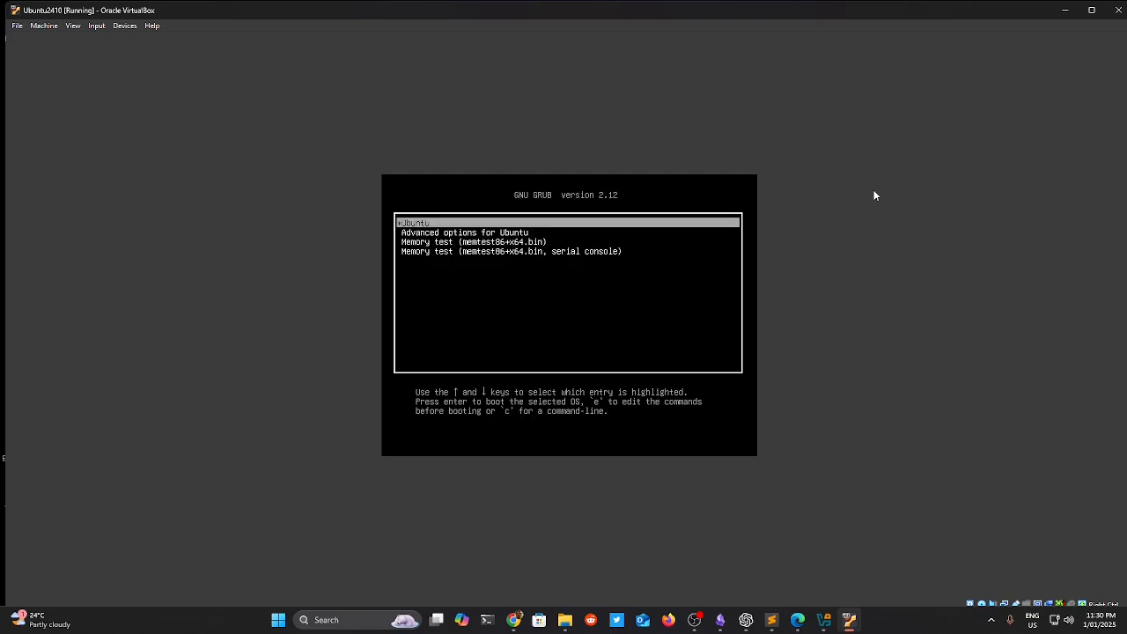
key("Return")
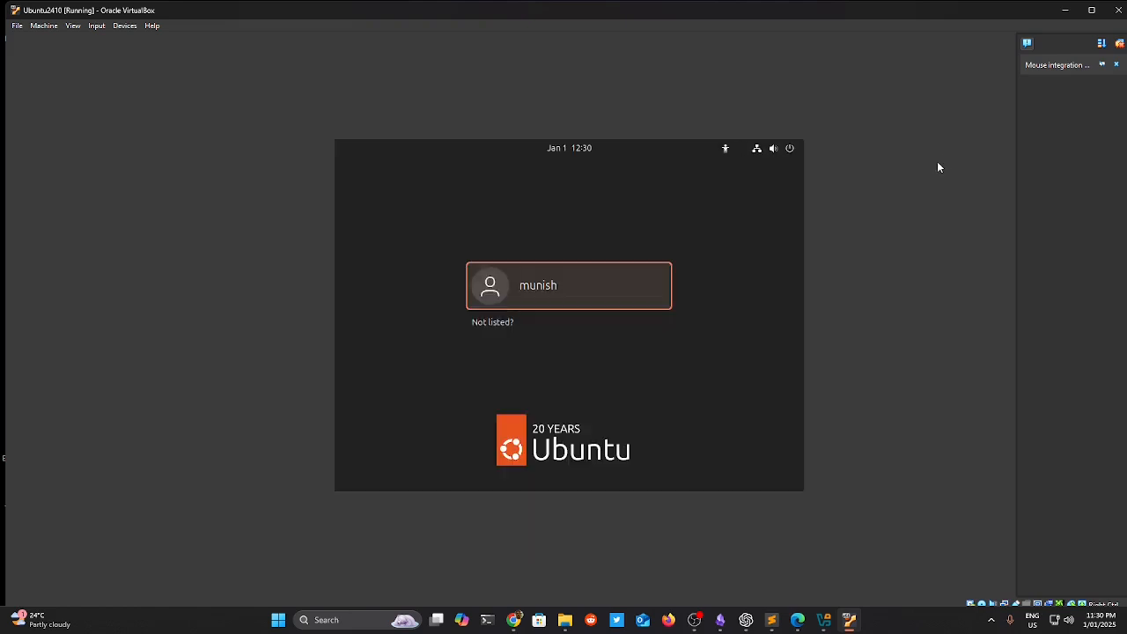
Select the user account and enter the password to log in to the desktop.
key("Return")
type("******")
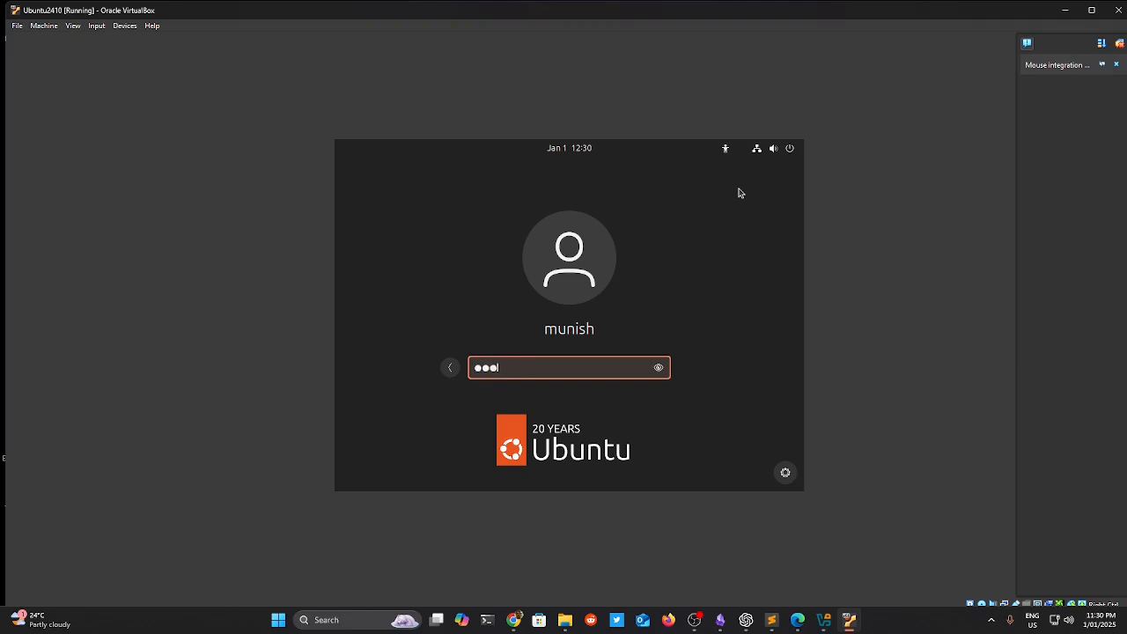
type("*")
key("Return")
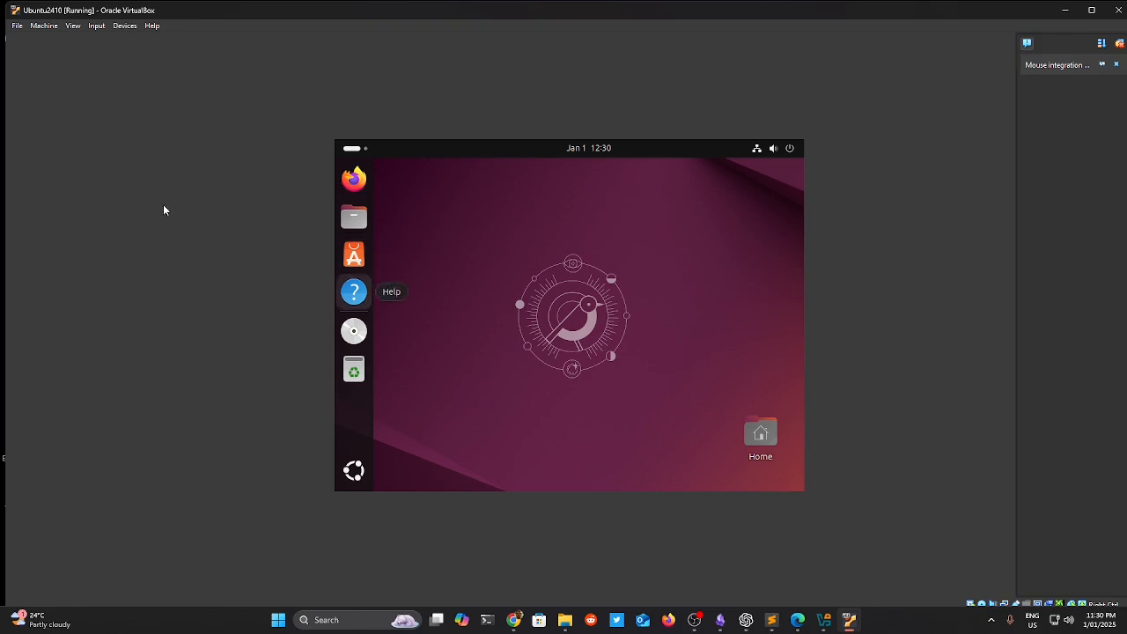
Turn on Auto-resize Guest Display, switch to Full-screen Mode, then return to windowed view.
left_click(73, 26)
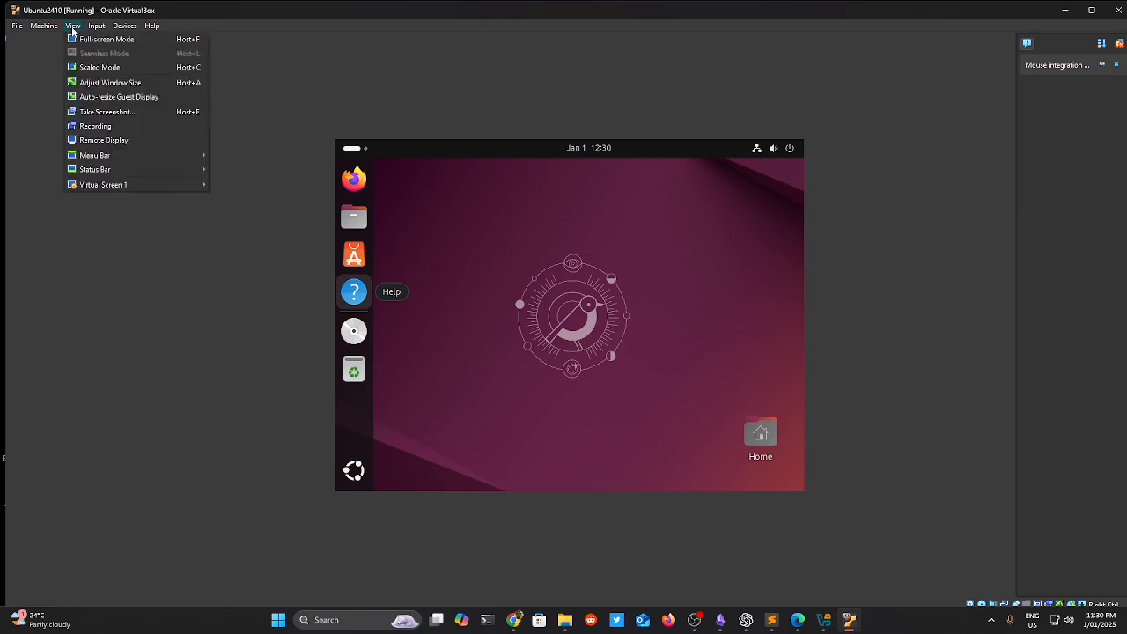
left_click(97, 98)
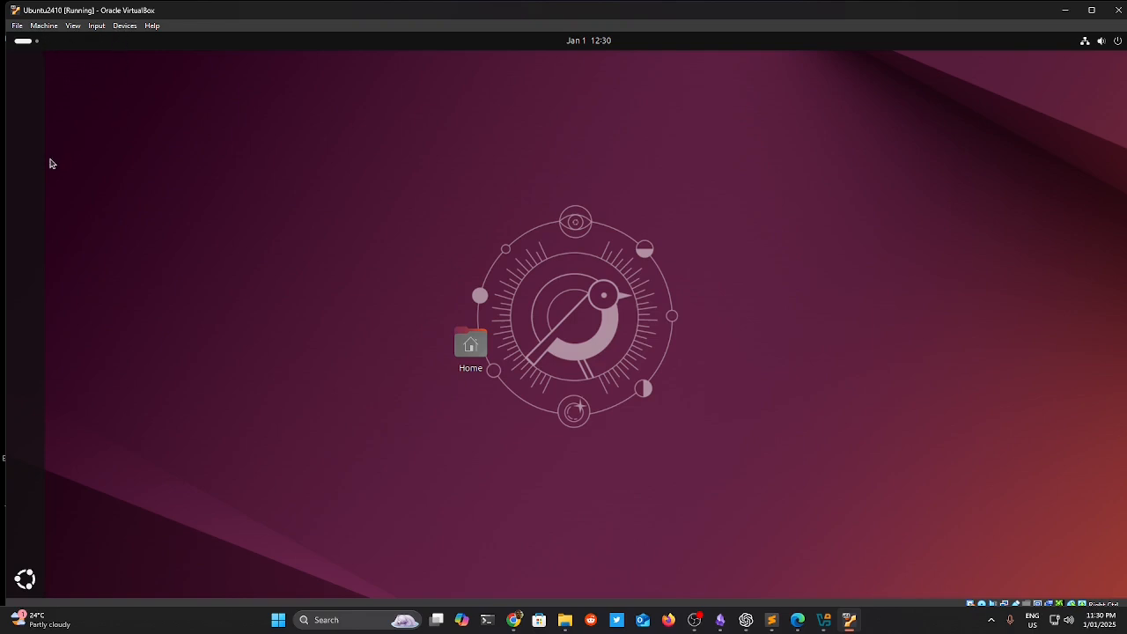
left_click(93, 28)
mouse_move(71, 28)
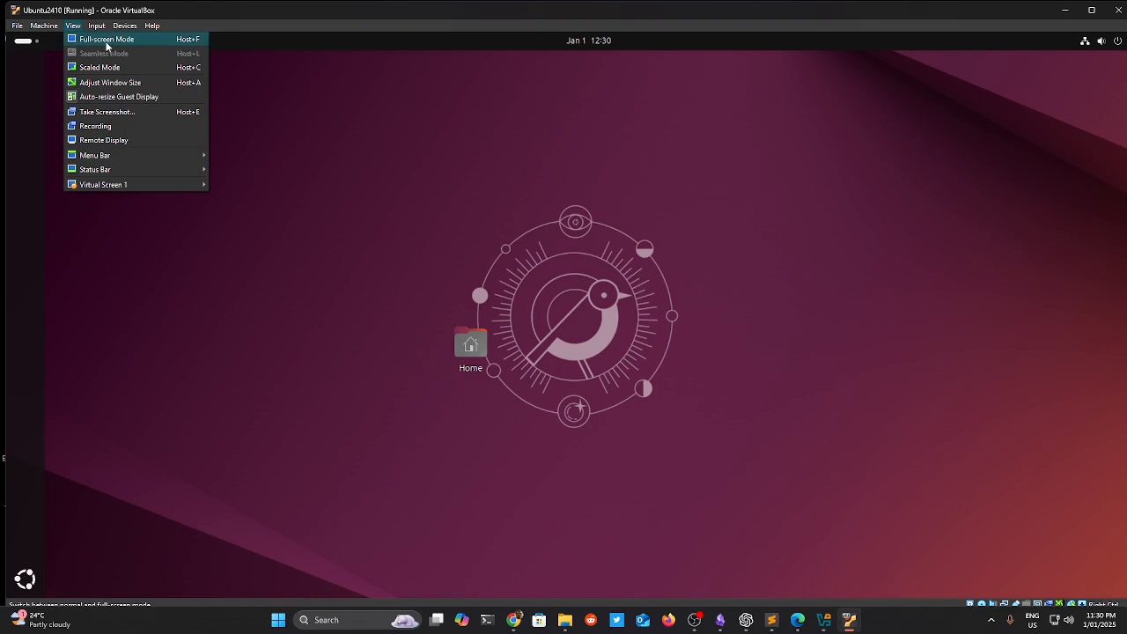
left_click(107, 40)
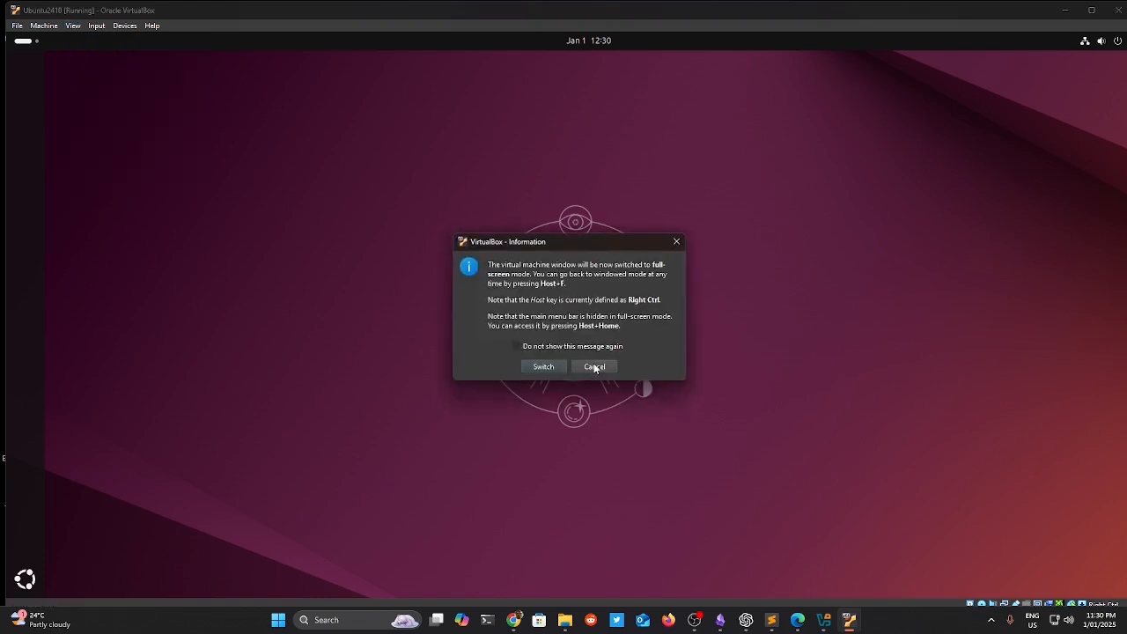
left_click(543, 368)
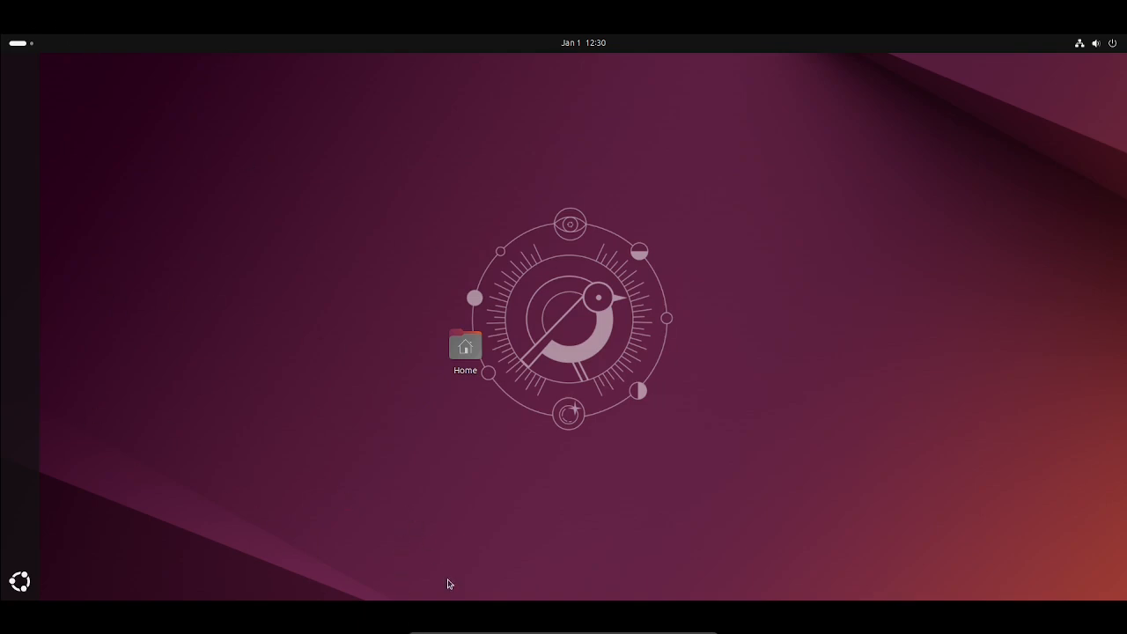
mouse_move(467, 630)
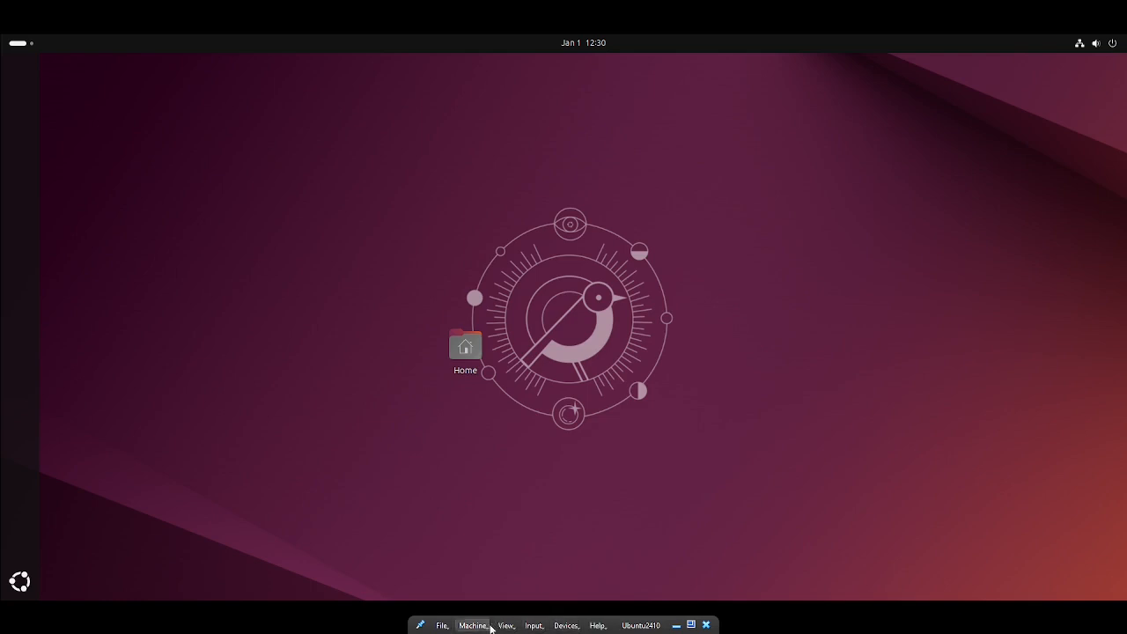
left_click(691, 625)
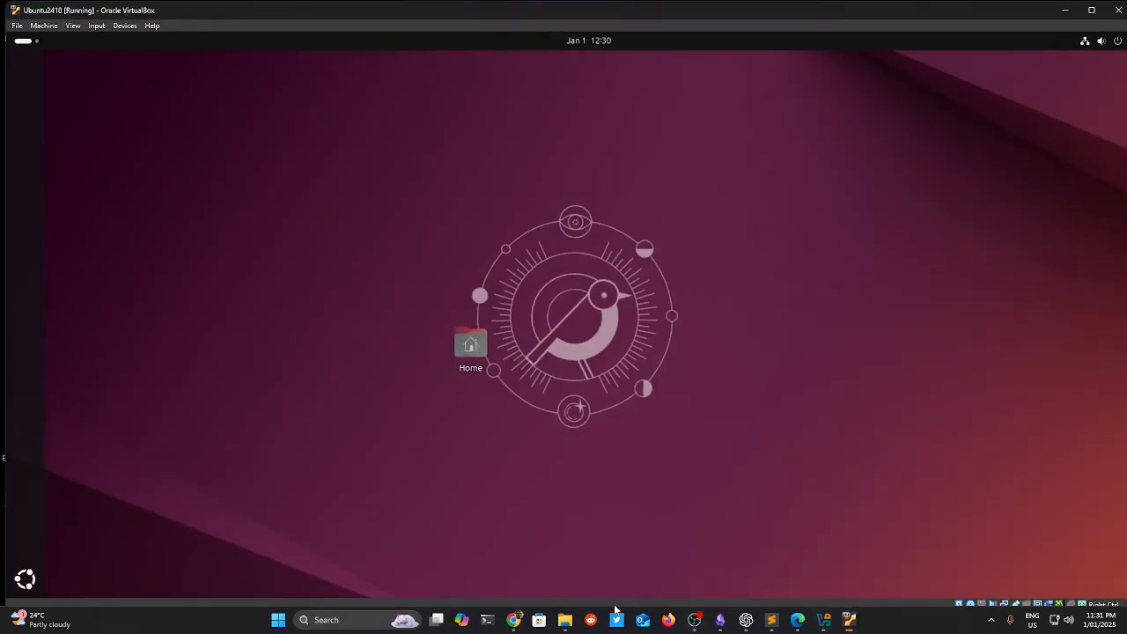
Apply View > Adjust Window Size so the VM window fits the guest display.
left_click(77, 26)
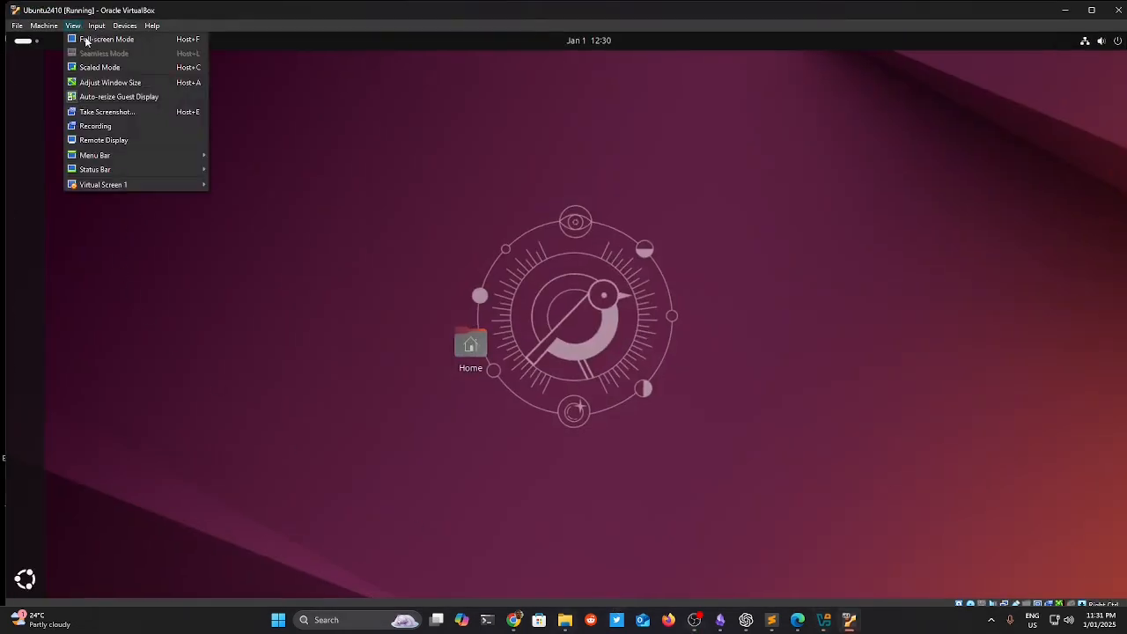
left_click(102, 82)
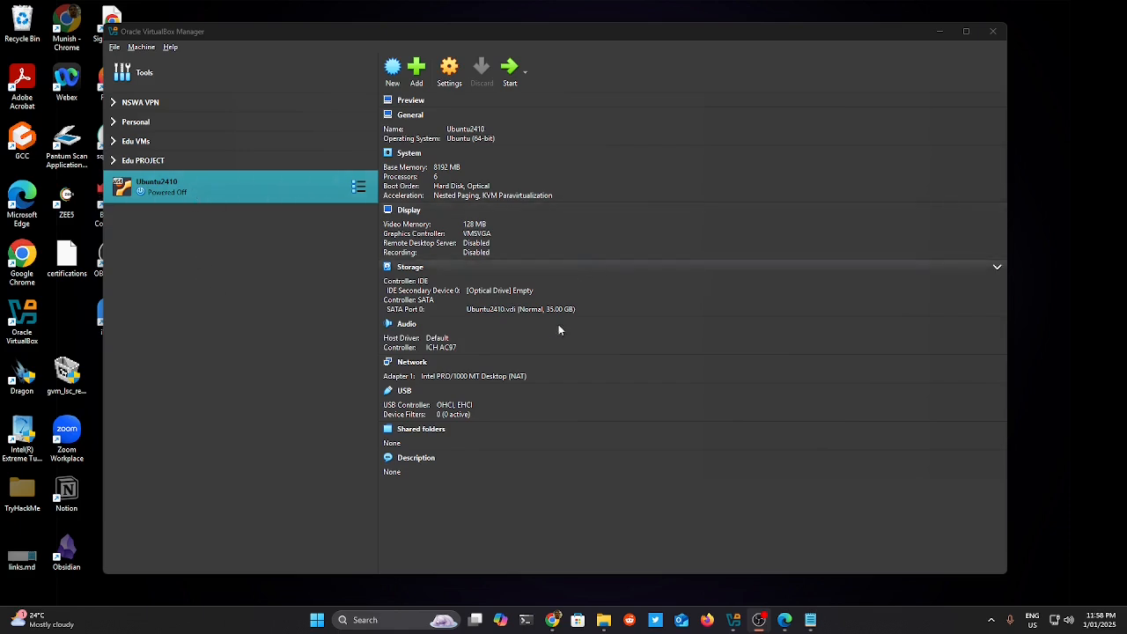
Start Ubuntu2410 and dismiss the Auto capture keyboard notification.
left_click(510, 73)
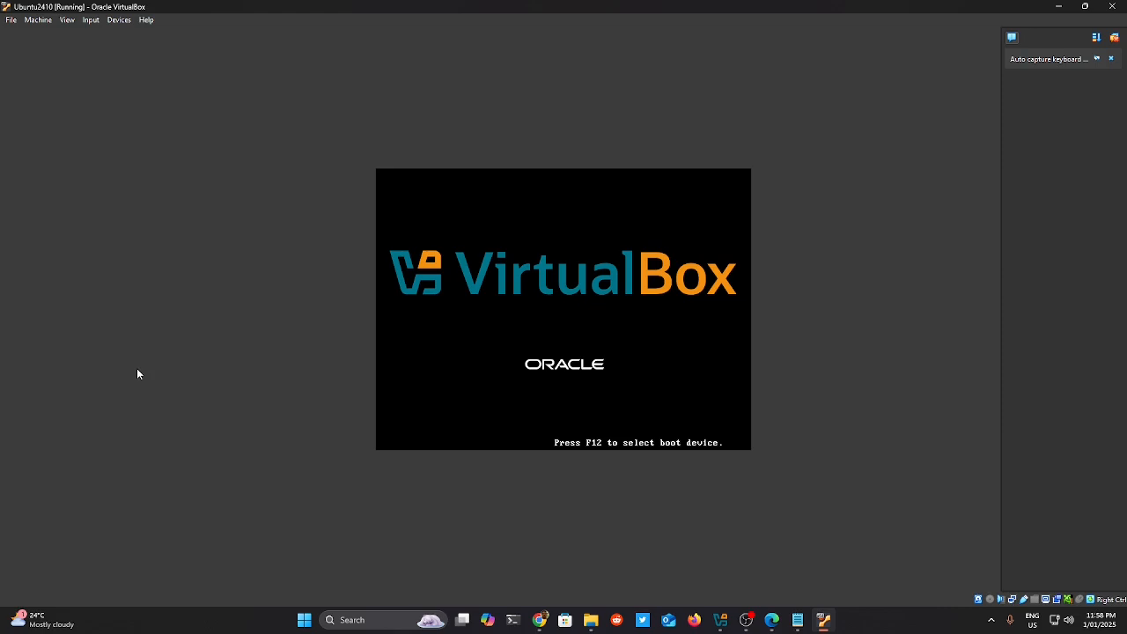
left_click(1110, 58)
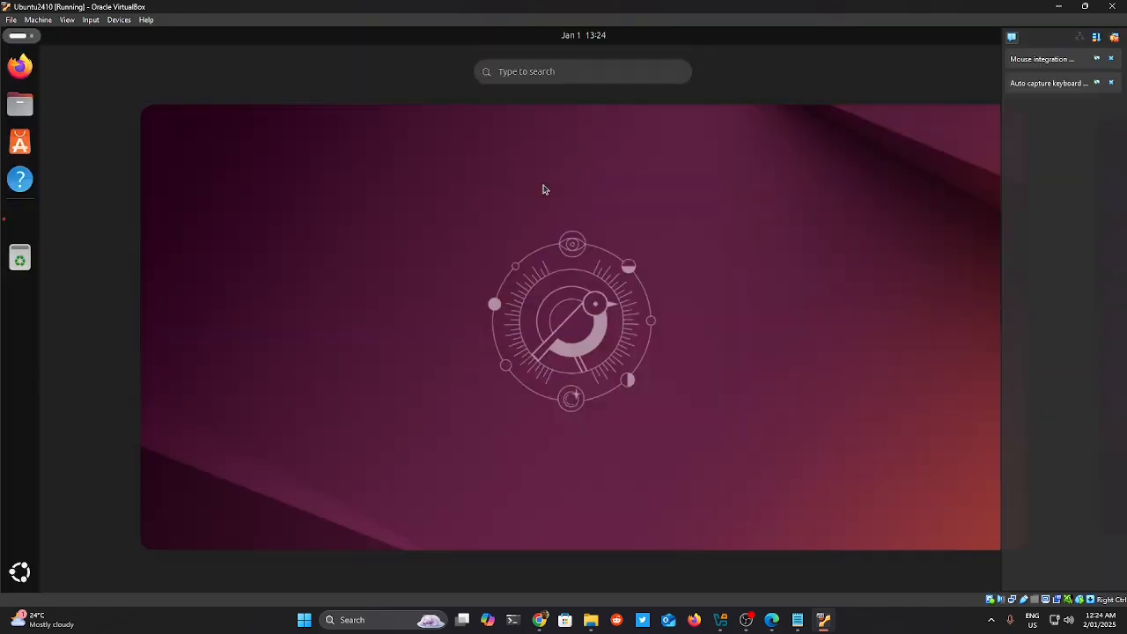
Type 'ksdjfkdjksjf' into the guest's test.txt and select all of it for copying.
left_click(1114, 37)
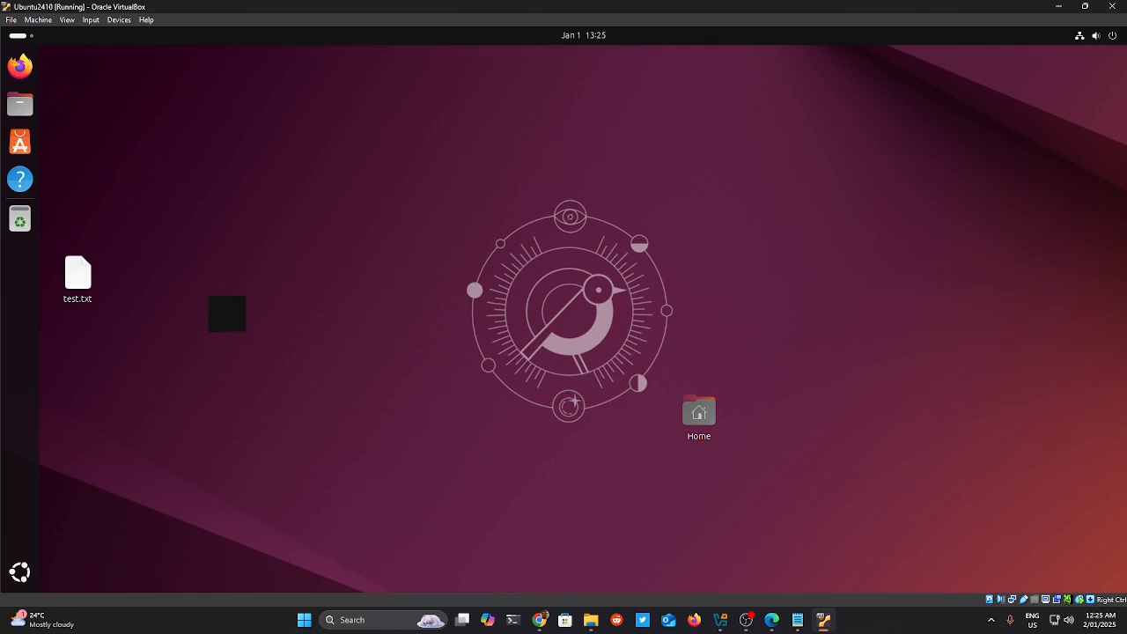
double_click(78, 273)
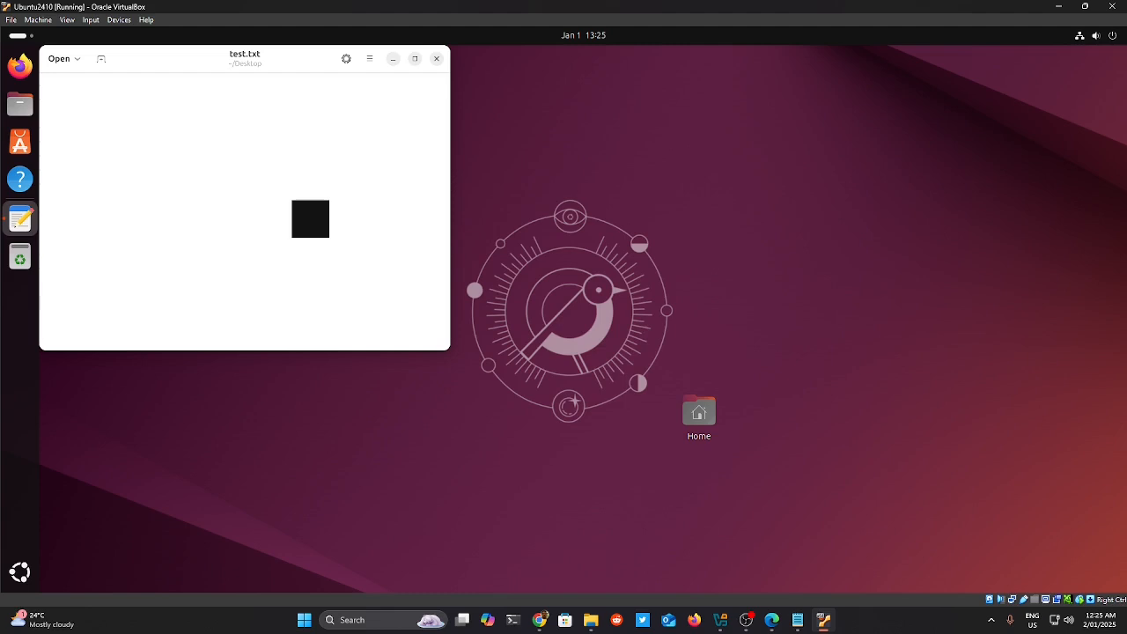
type("ksdjfkdjksjf")
key("ctrl+a")
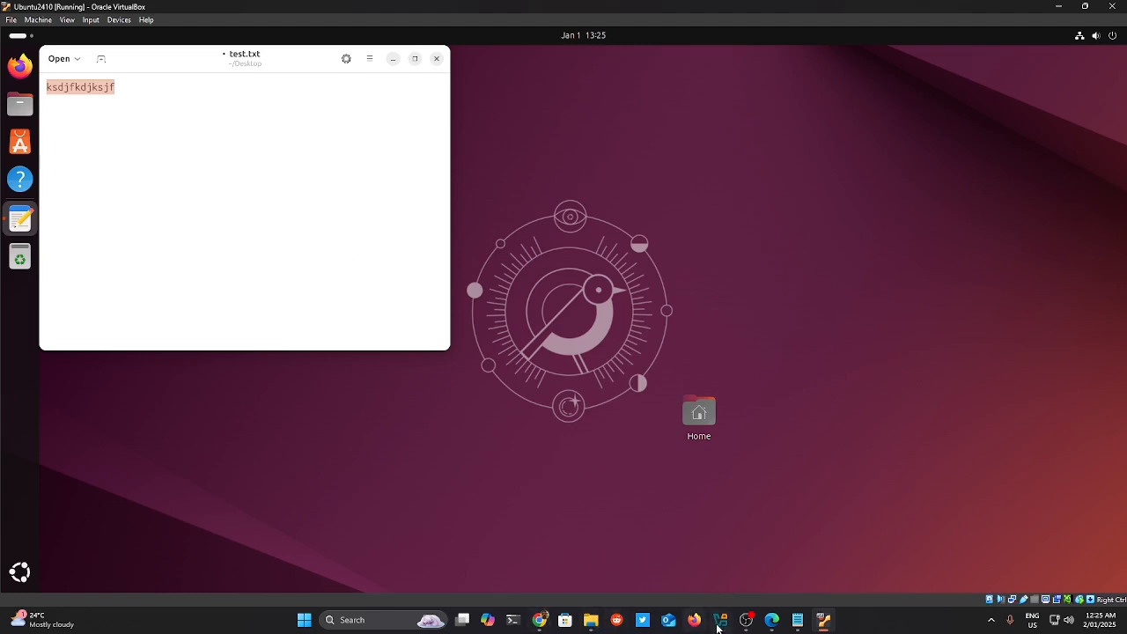
Bring the host's Edge downloads window forward and maximize it.
mouse_move(772, 620)
left_click(735, 586)
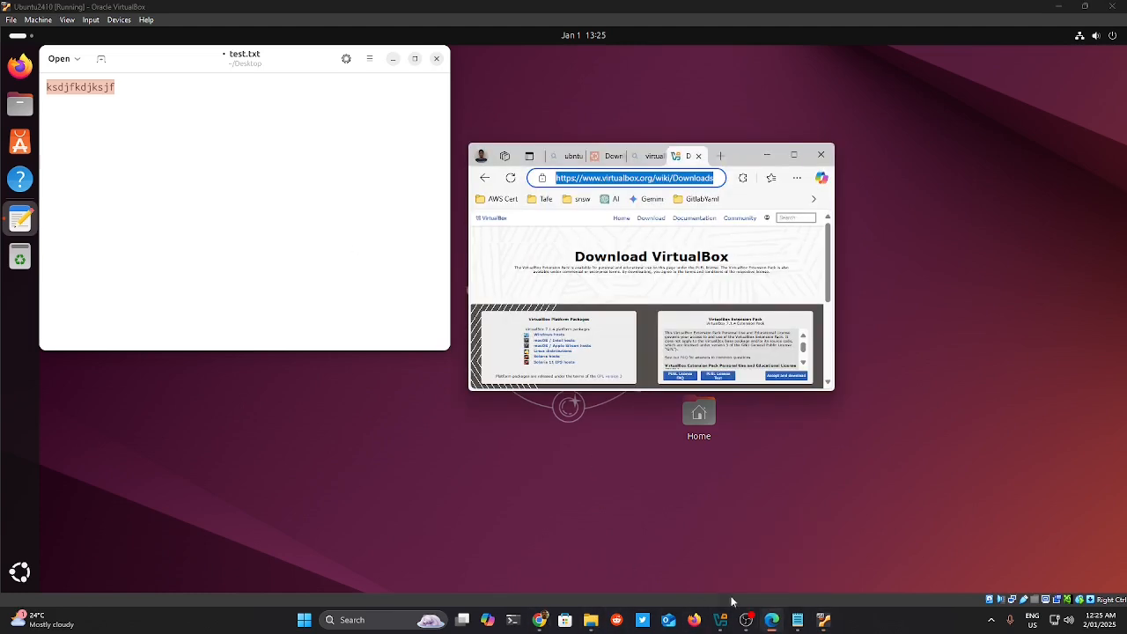
left_click(793, 157)
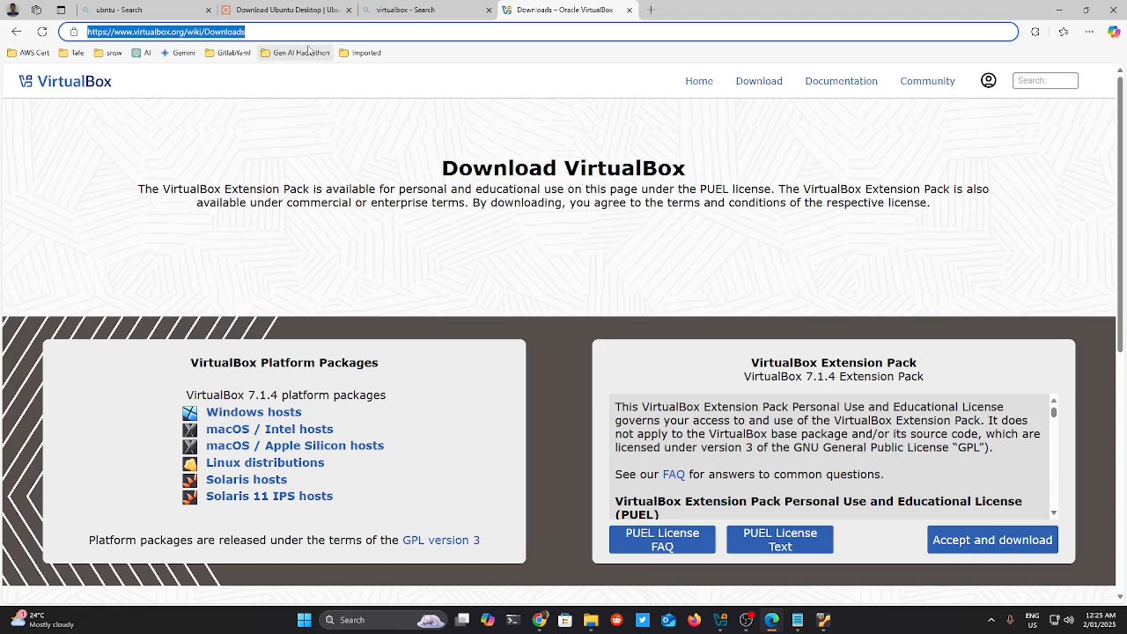
Try pasting into the Edge address bar, then restore and reselect the original page address.
type("vv")
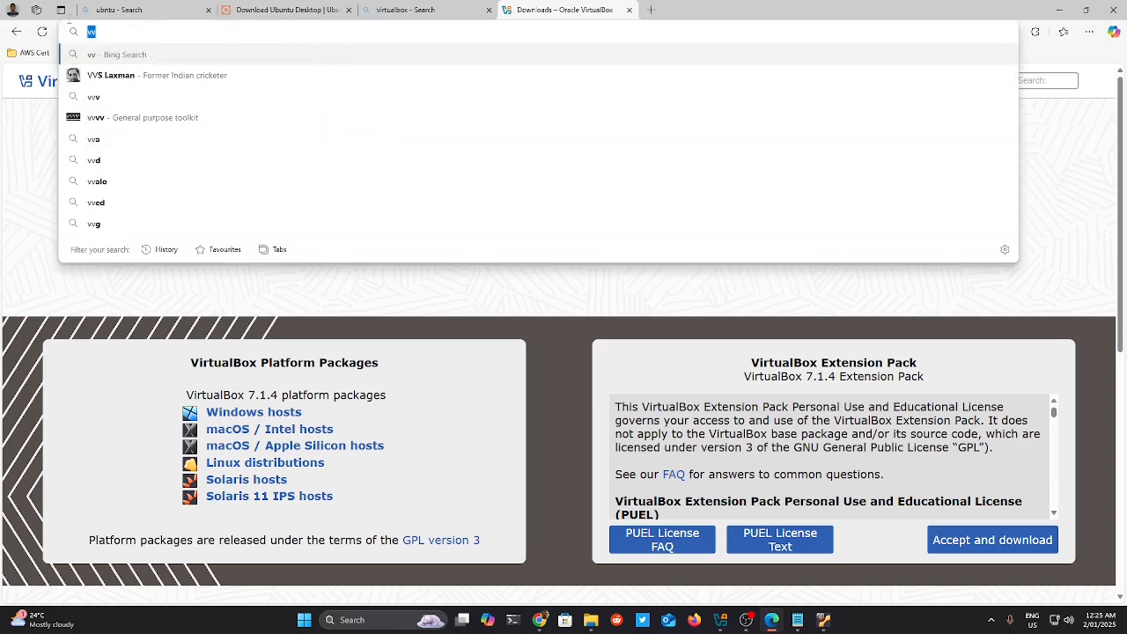
key("ctrl+z")
key("ctrl+z")
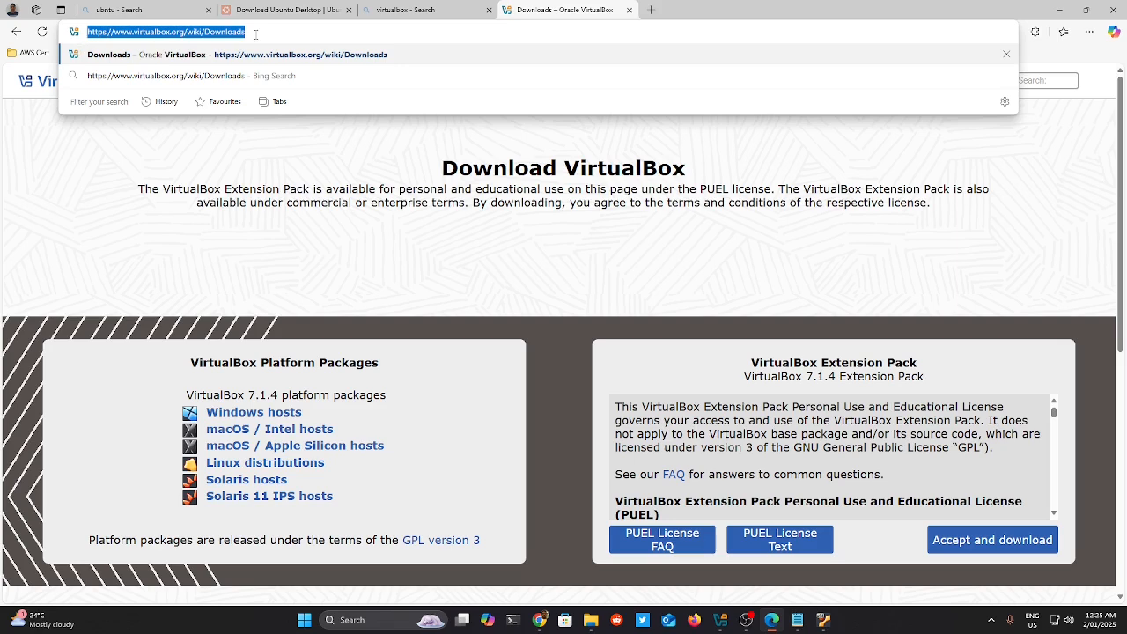
left_click(255, 35)
left_click_drag(255, 34, 93, 32)
Return to the Ubuntu guest and paste 'ksdjfkdjksjf' repeatedly into test.txt.
mouse_move(824, 623)
left_click(823, 559)
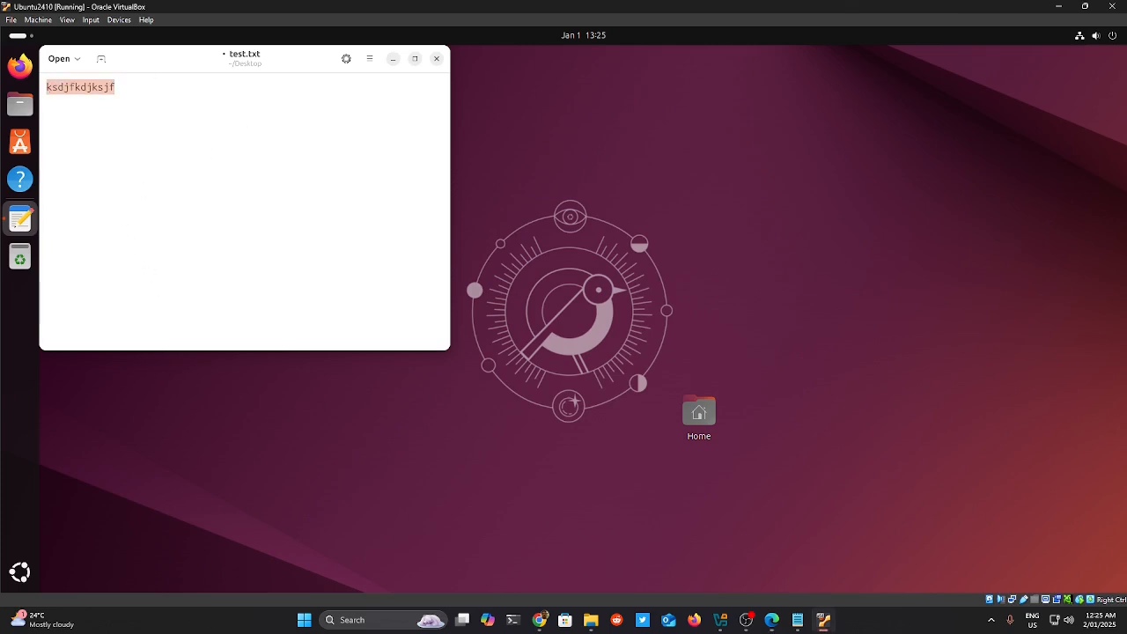
key("ctrl+v")
key("ctrl+v")
key("ctrl+v")
key("ctrl+v")
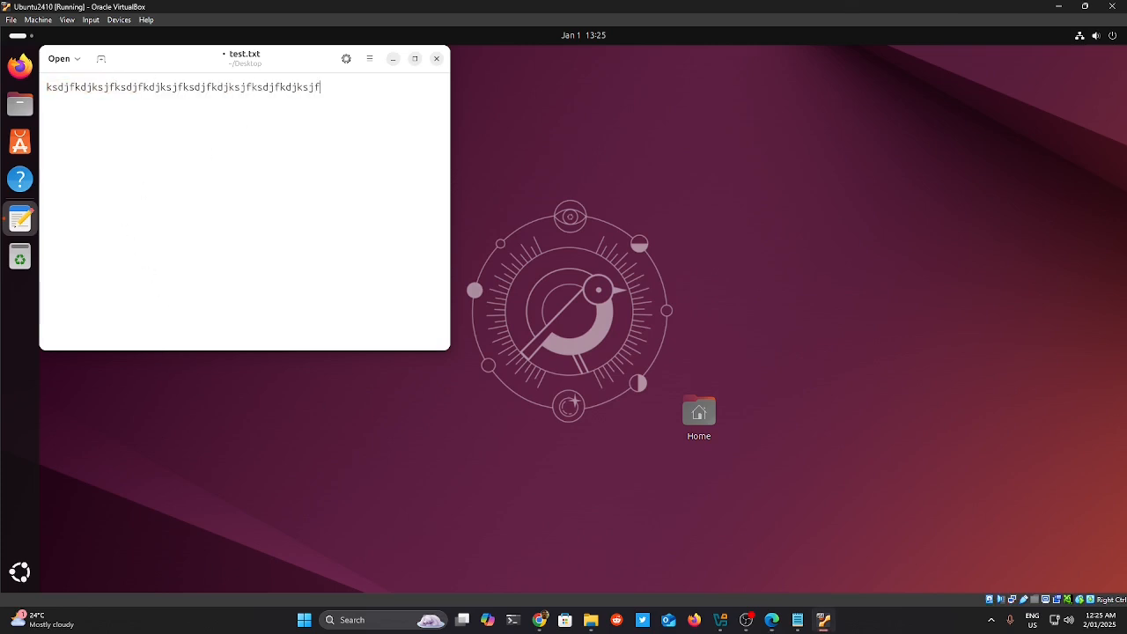
Close test.txt saving the changes, then switch the guest to full-screen and back to a window.
left_click(436, 59)
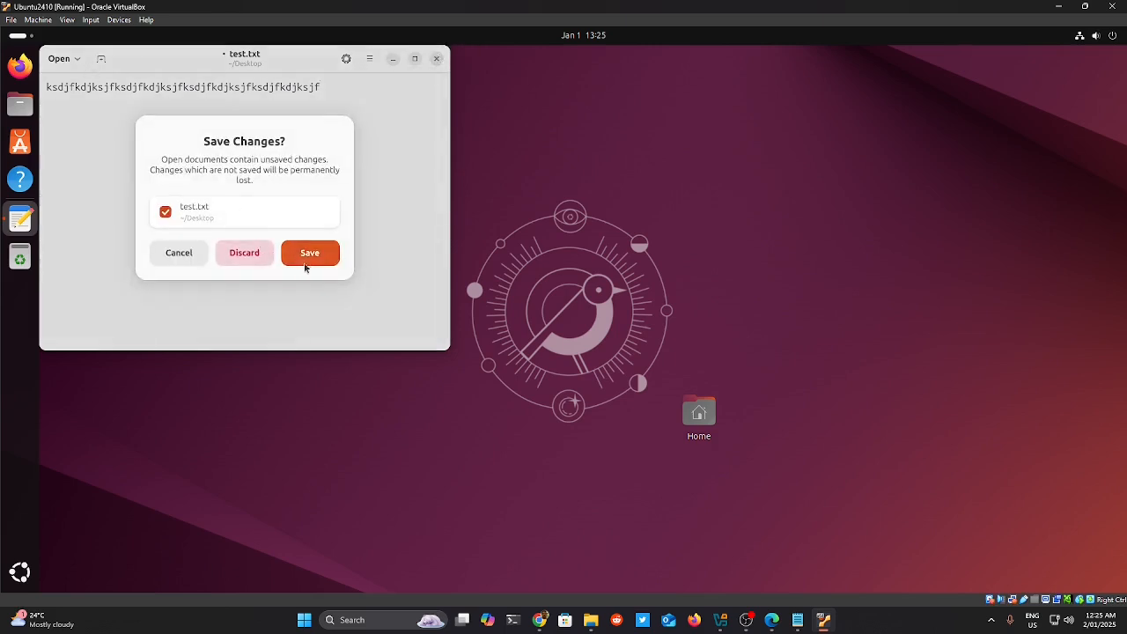
left_click(307, 264)
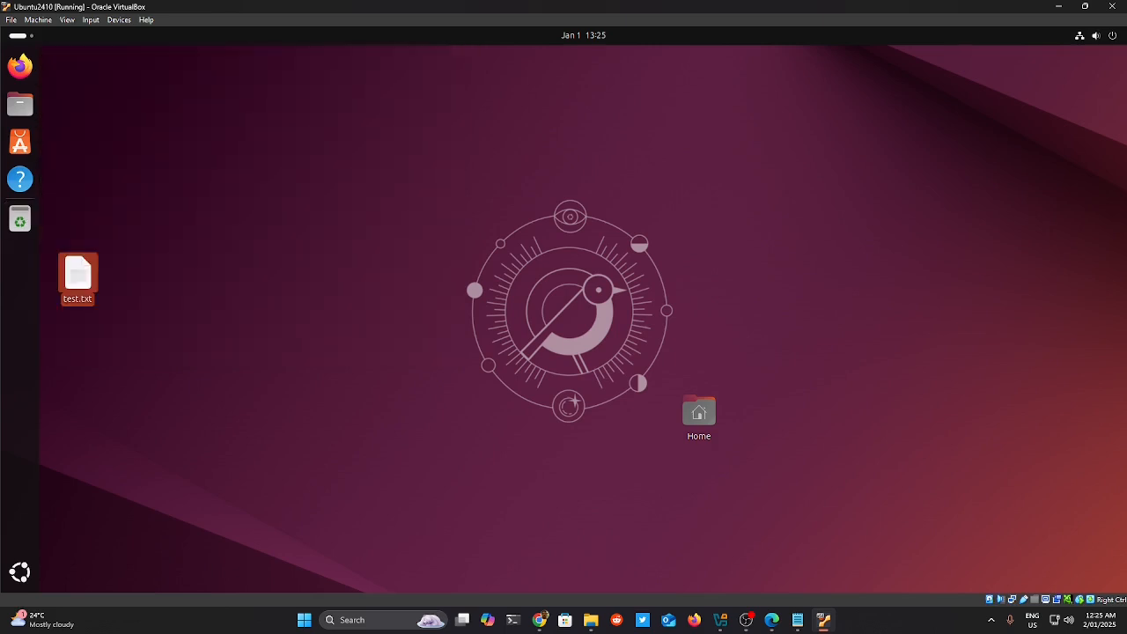
left_click(68, 20)
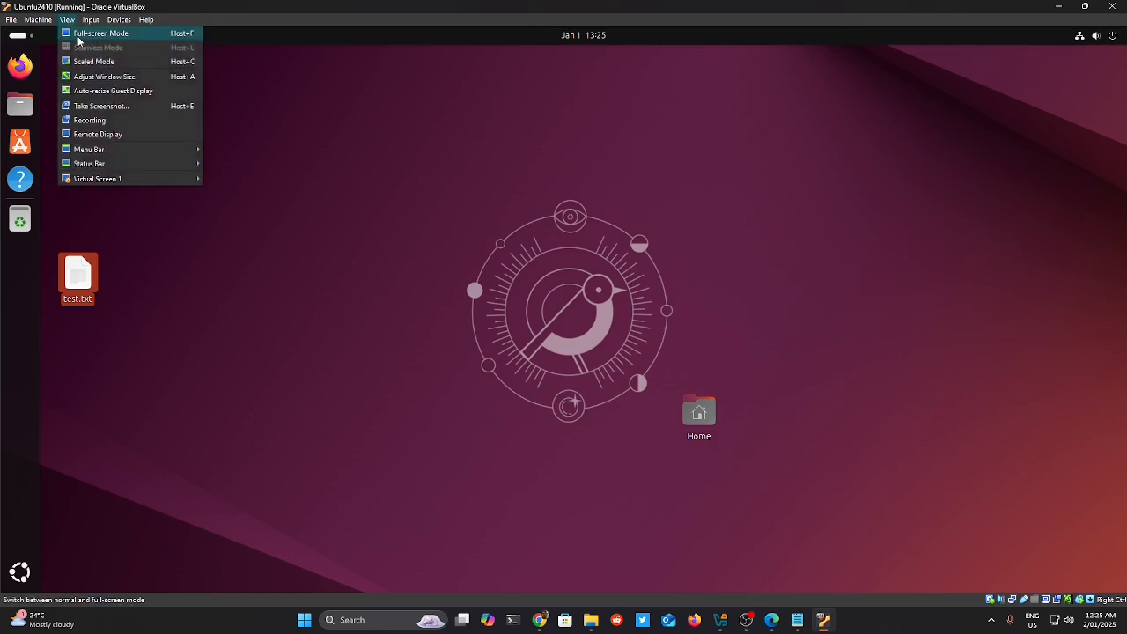
left_click(78, 39)
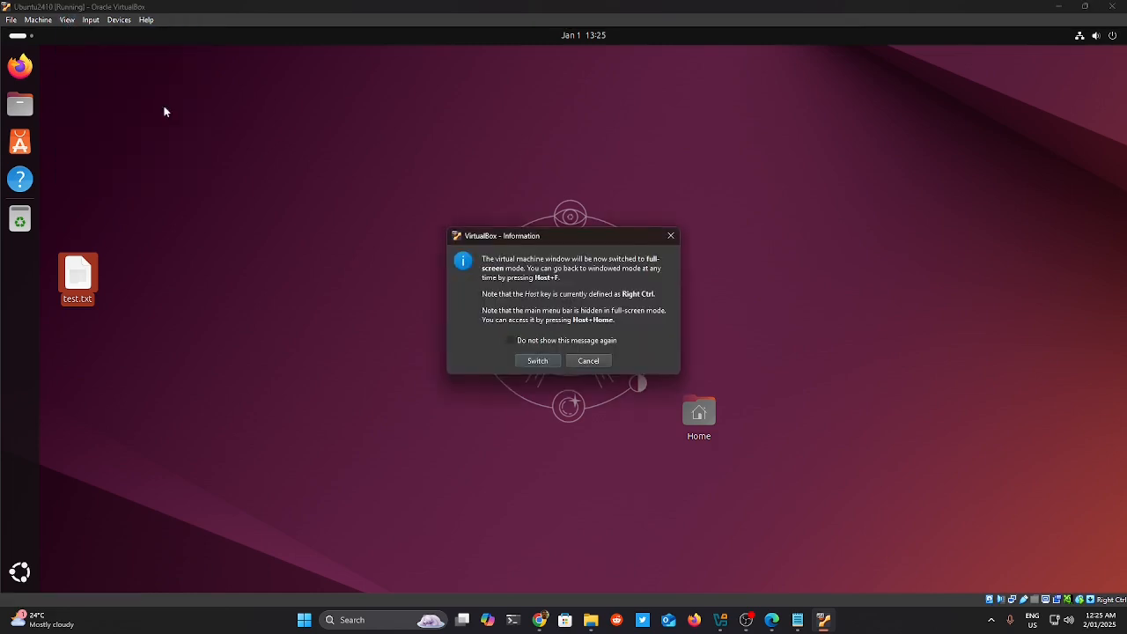
left_click(548, 362)
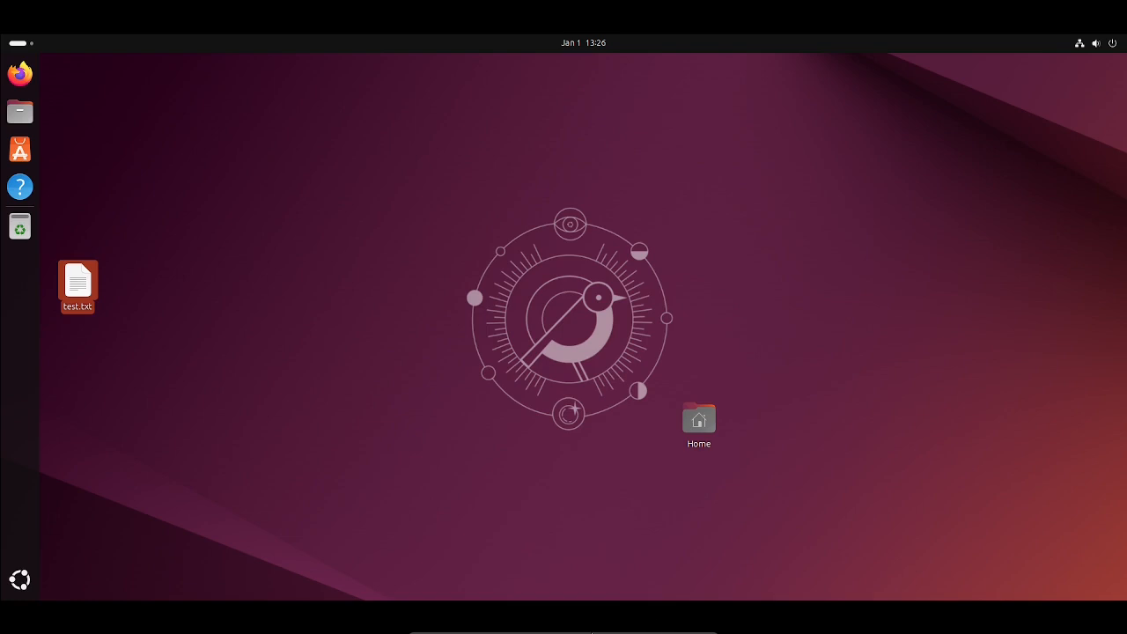
mouse_move(616, 629)
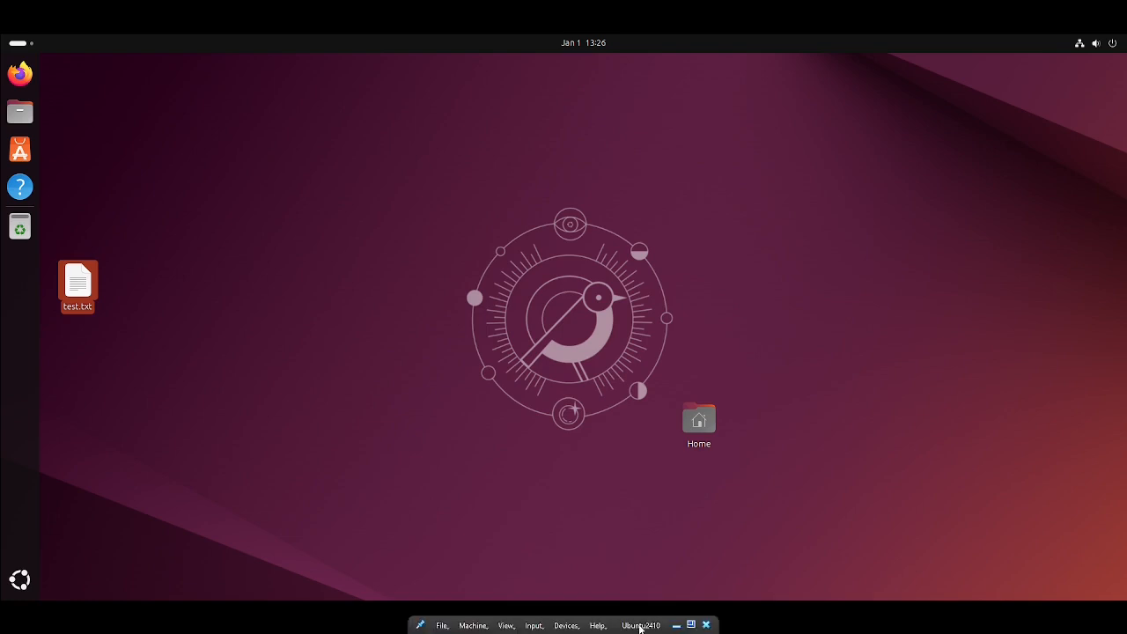
left_click(691, 626)
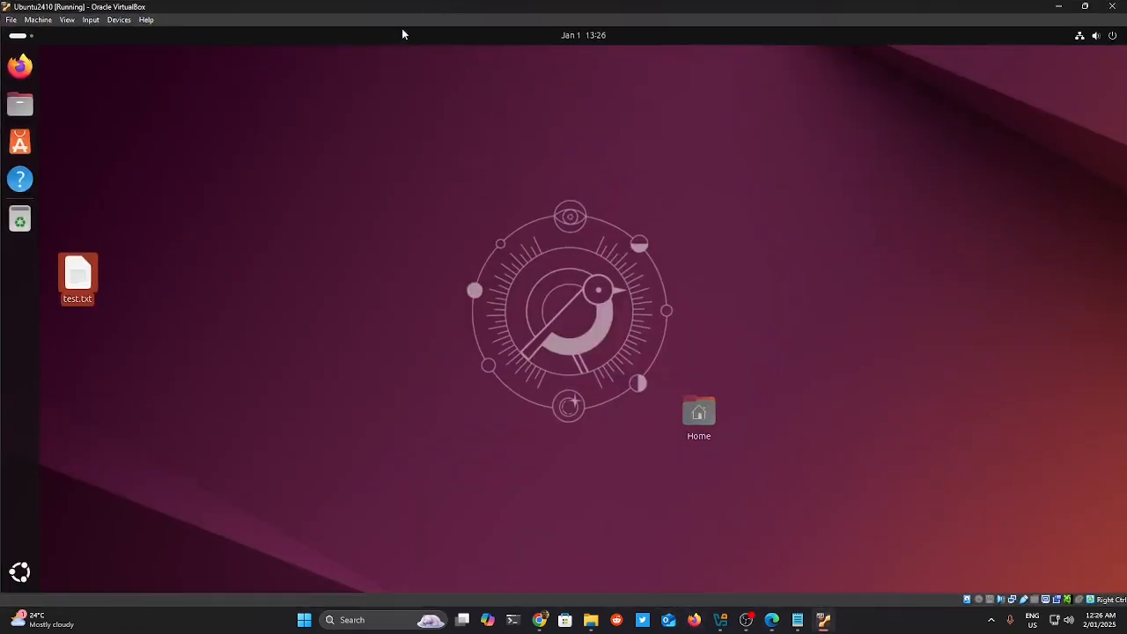
left_click(316, 187)
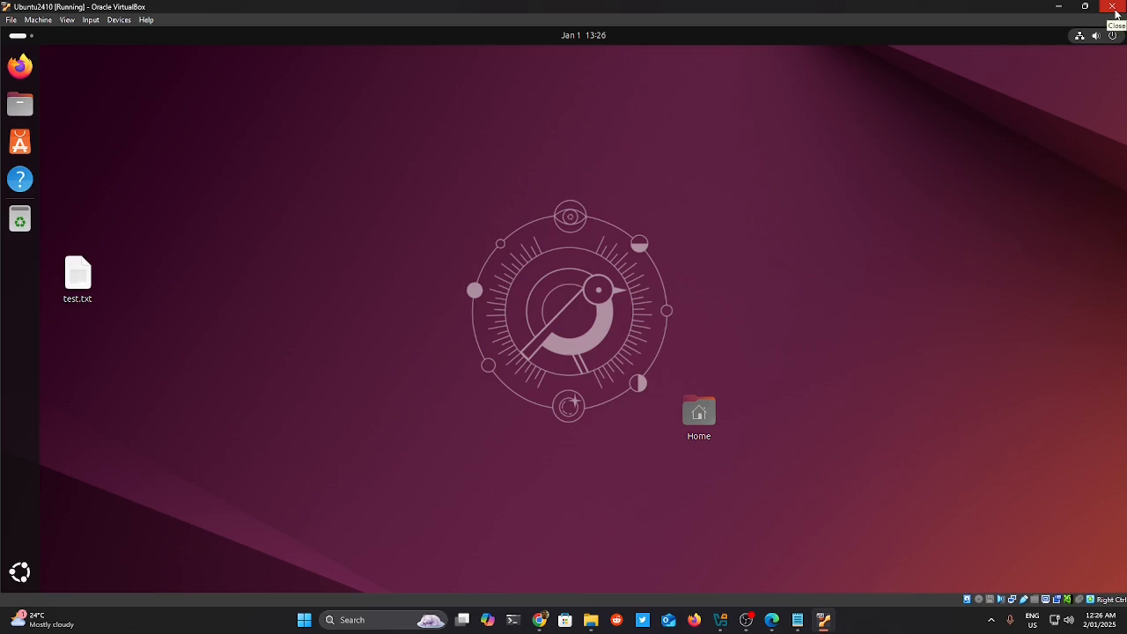
Power off Ubuntu2410 and move the VirtualBox Manager window into view.
left_click(1113, 7)
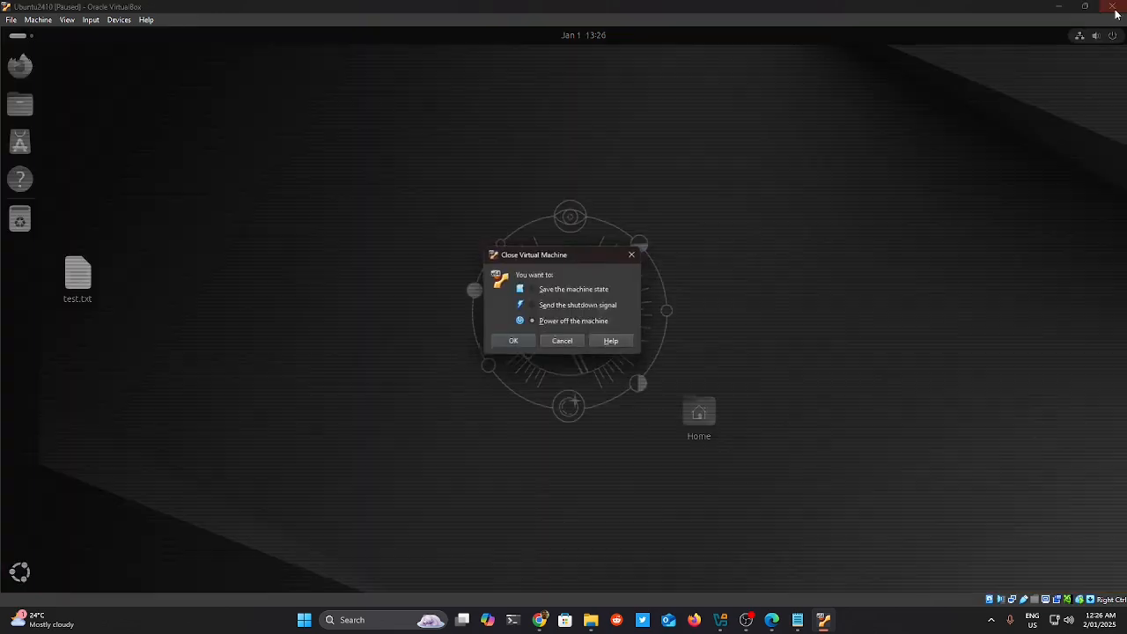
left_click(513, 343)
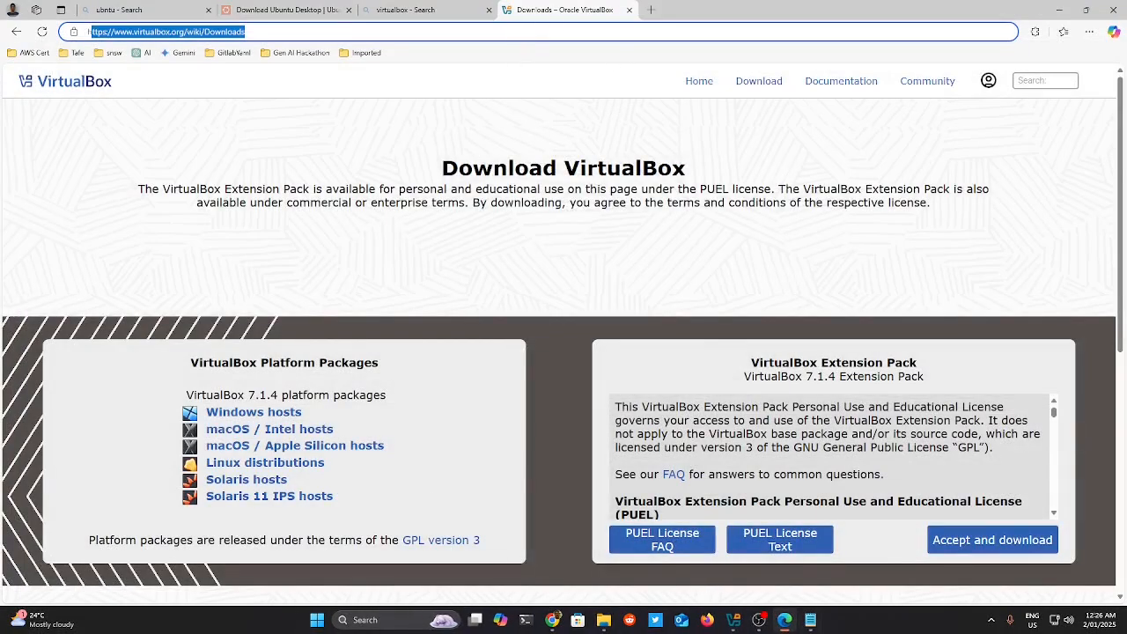
left_click(736, 621)
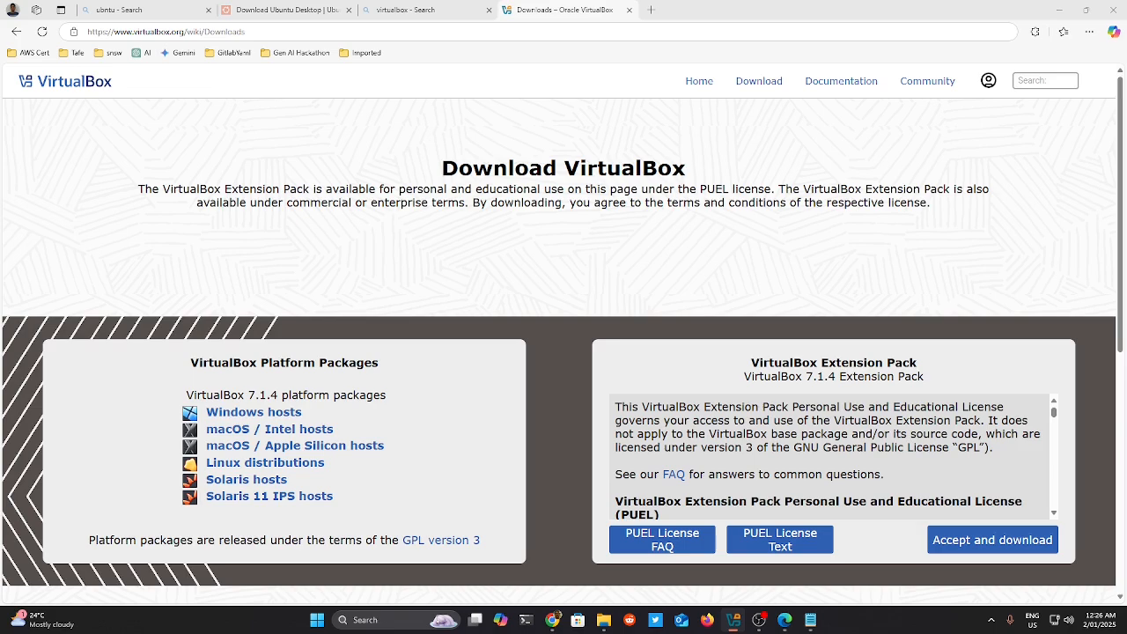
left_click_drag(227, 386, 389, 98)
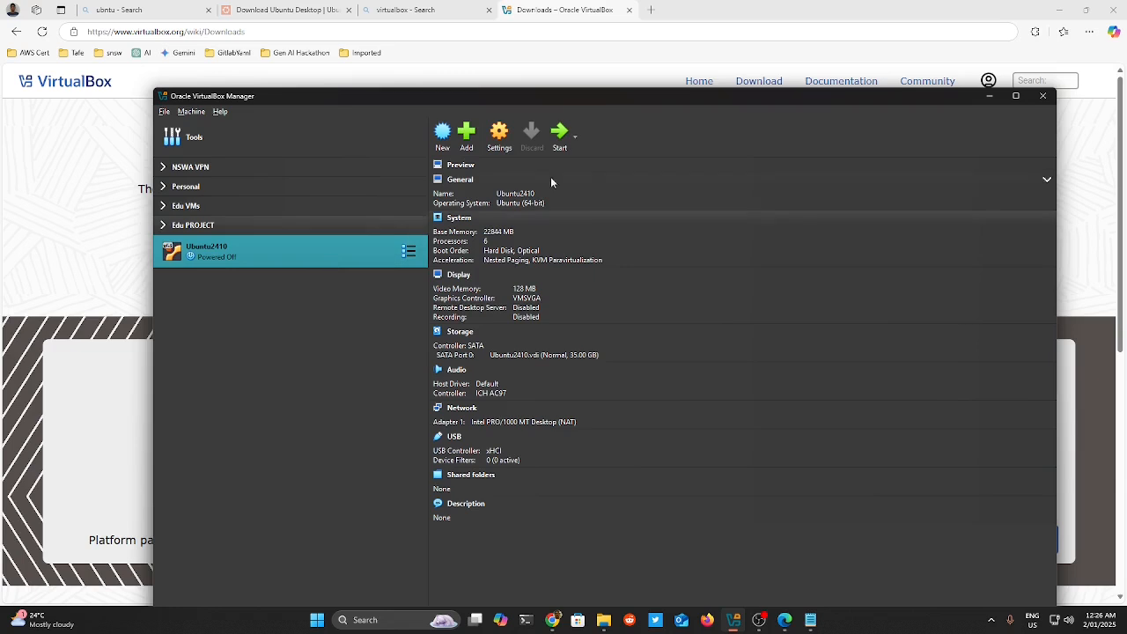
In Ubuntu2410's General > Advanced settings, set Shared Clipboard and Drag'n'Drop to Bidirectional and save.
left_click(507, 132)
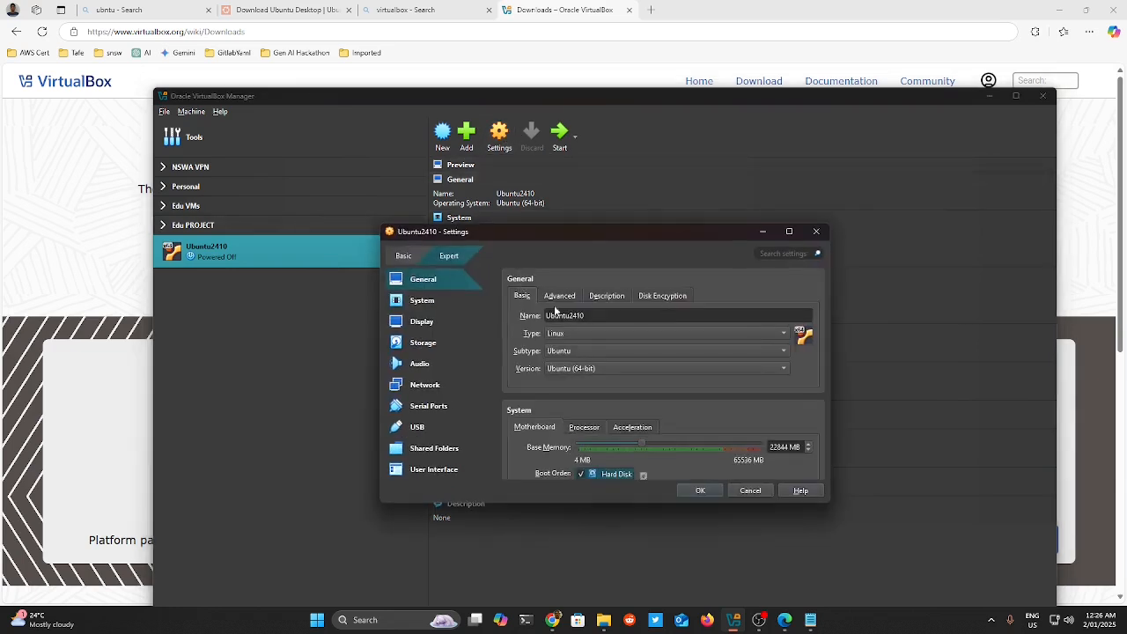
left_click(563, 297)
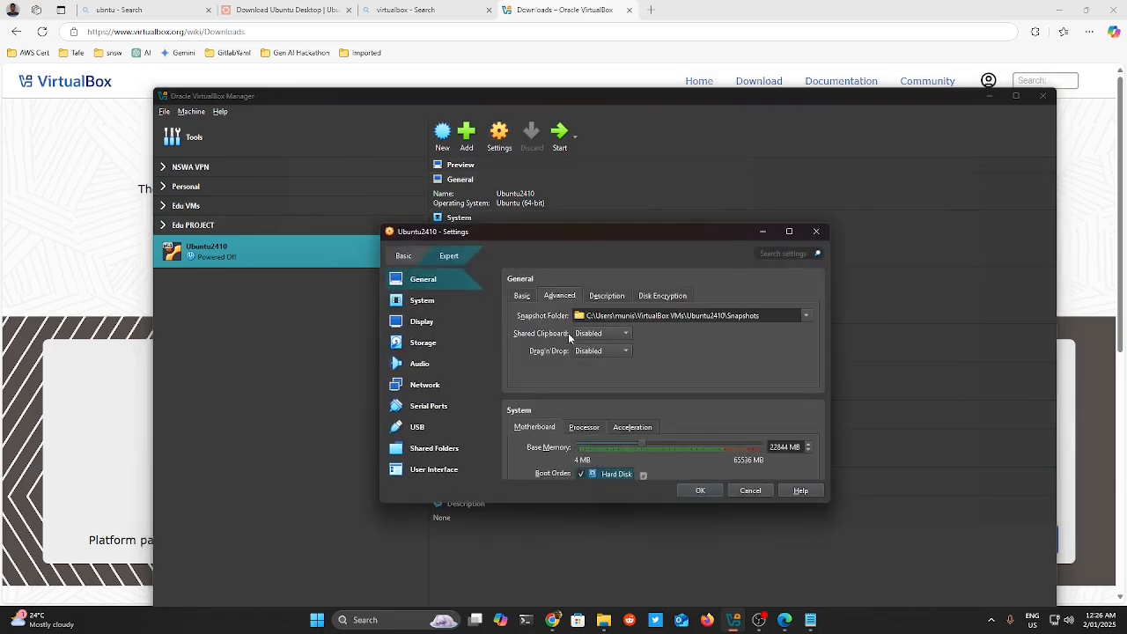
left_click(614, 334)
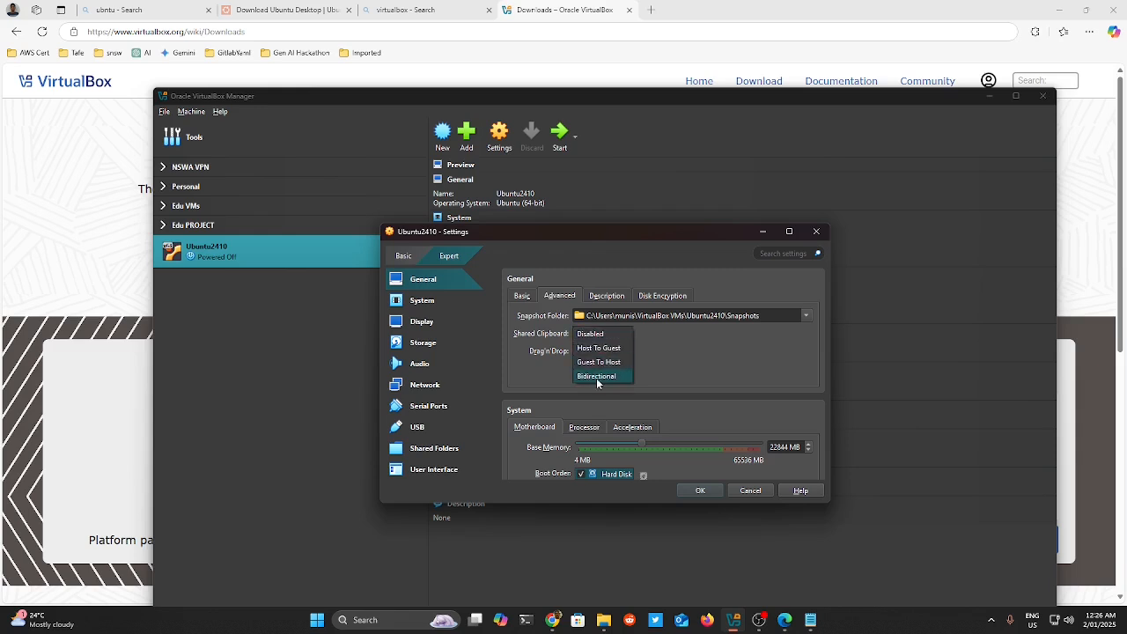
left_click(598, 380)
left_click(586, 351)
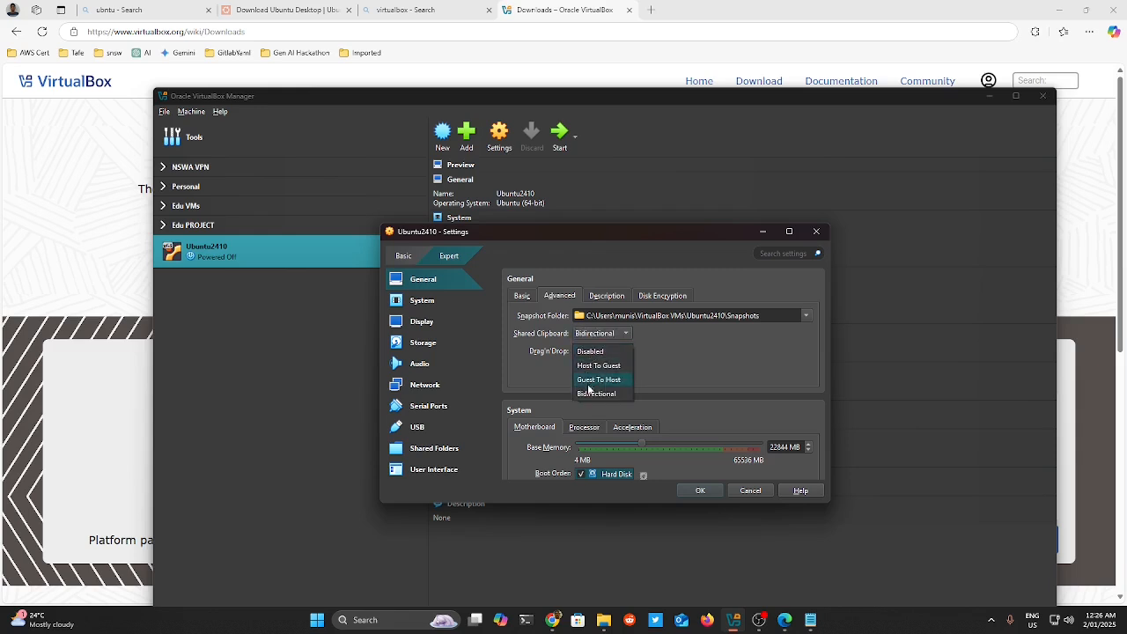
left_click(589, 394)
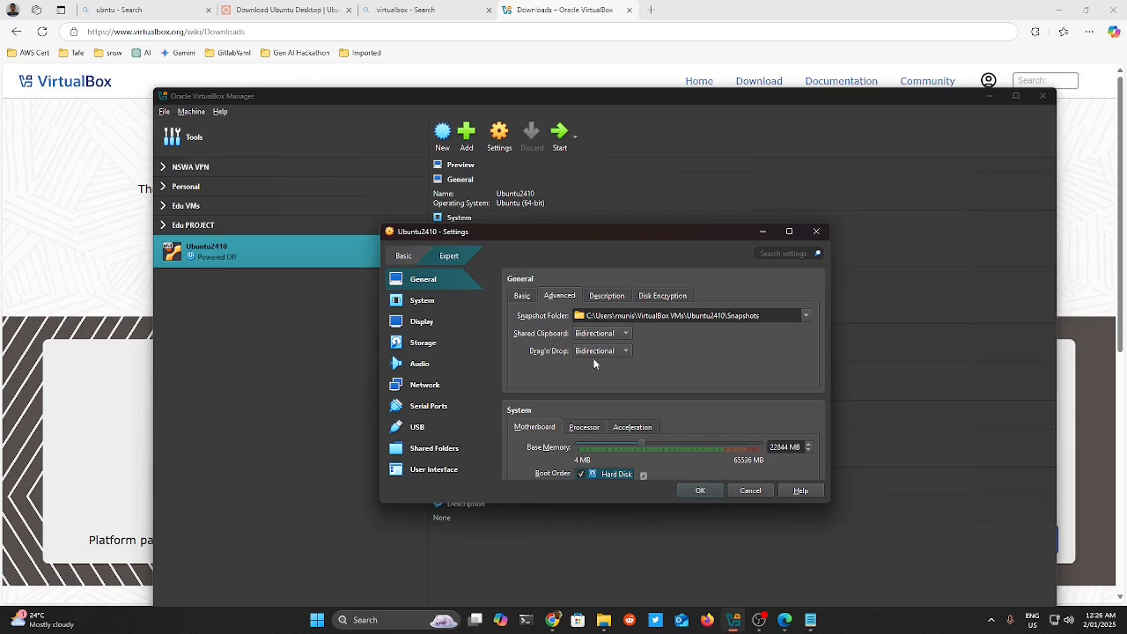
left_click(703, 491)
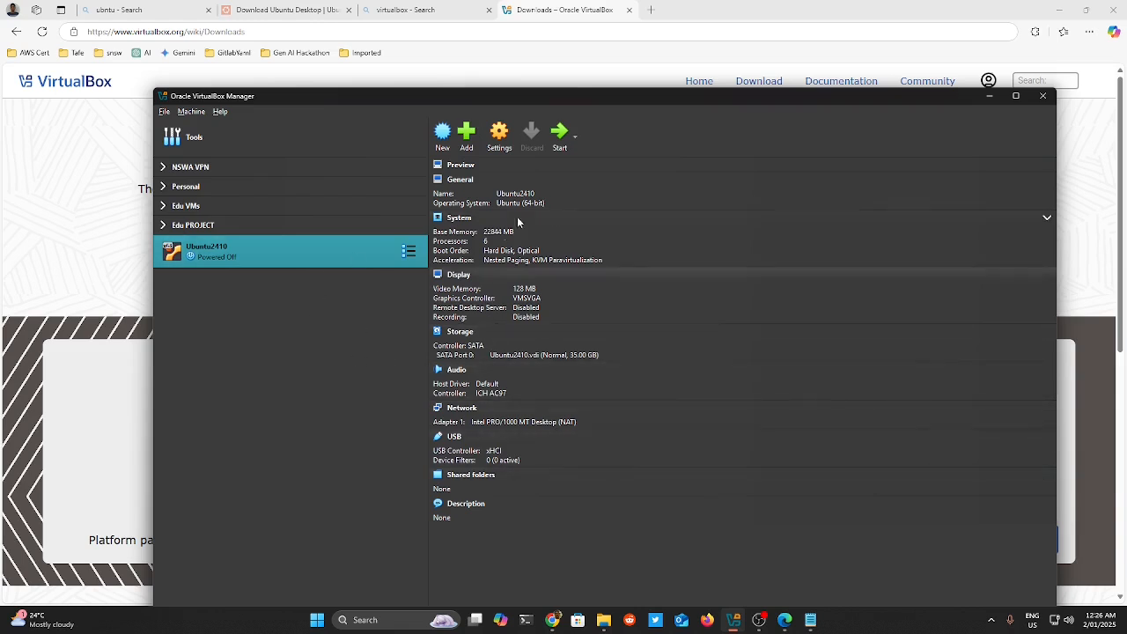
Start Ubuntu2410 and dismiss the keyboard capture and mouse integration notices.
left_click(561, 136)
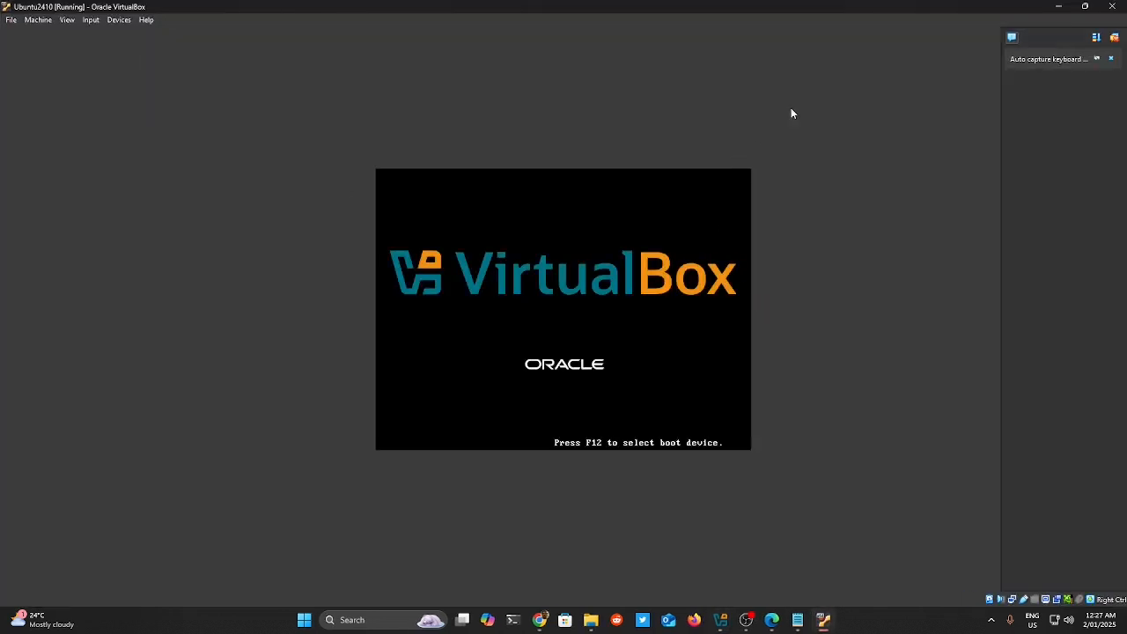
left_click(1114, 38)
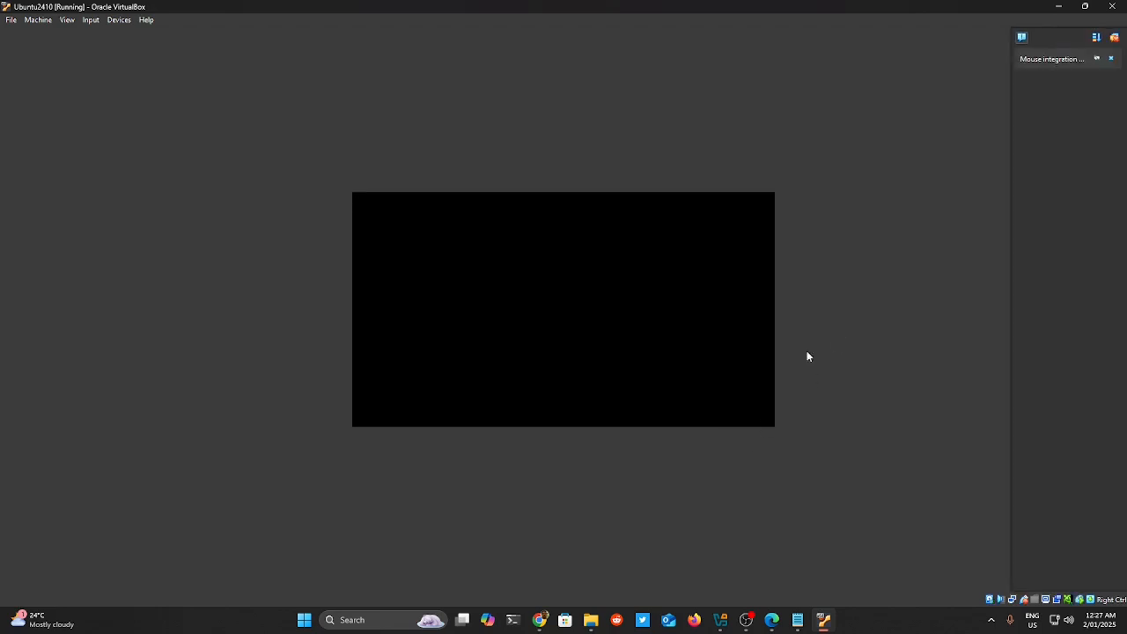
left_click(1115, 39)
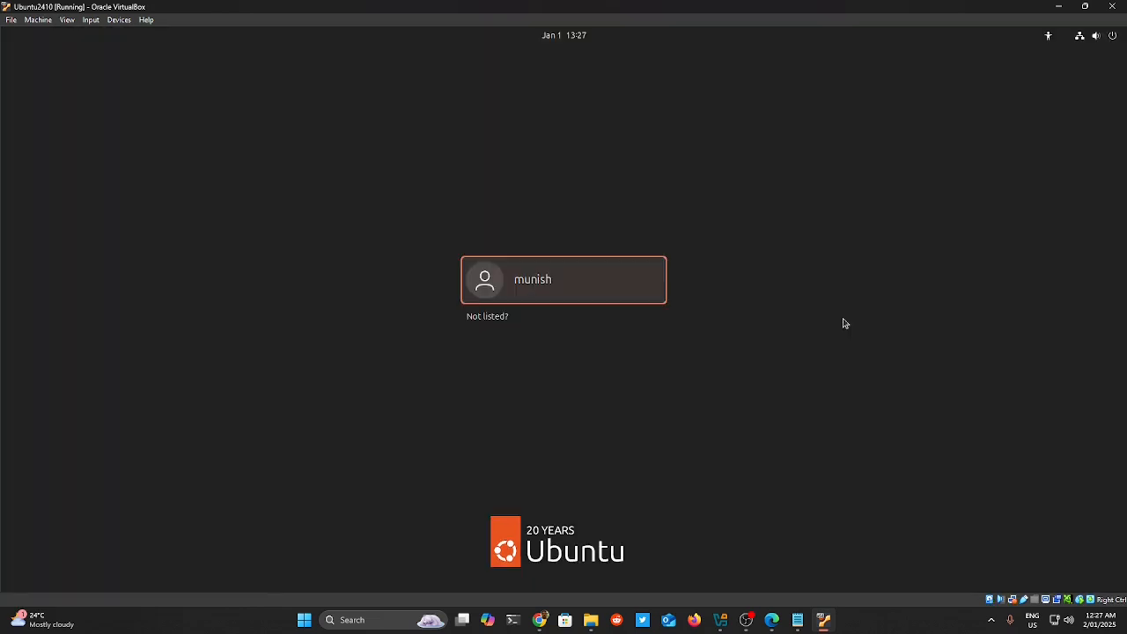
Select the user account and enter the password to sign in to Ubuntu.
key("Return")
type("****")
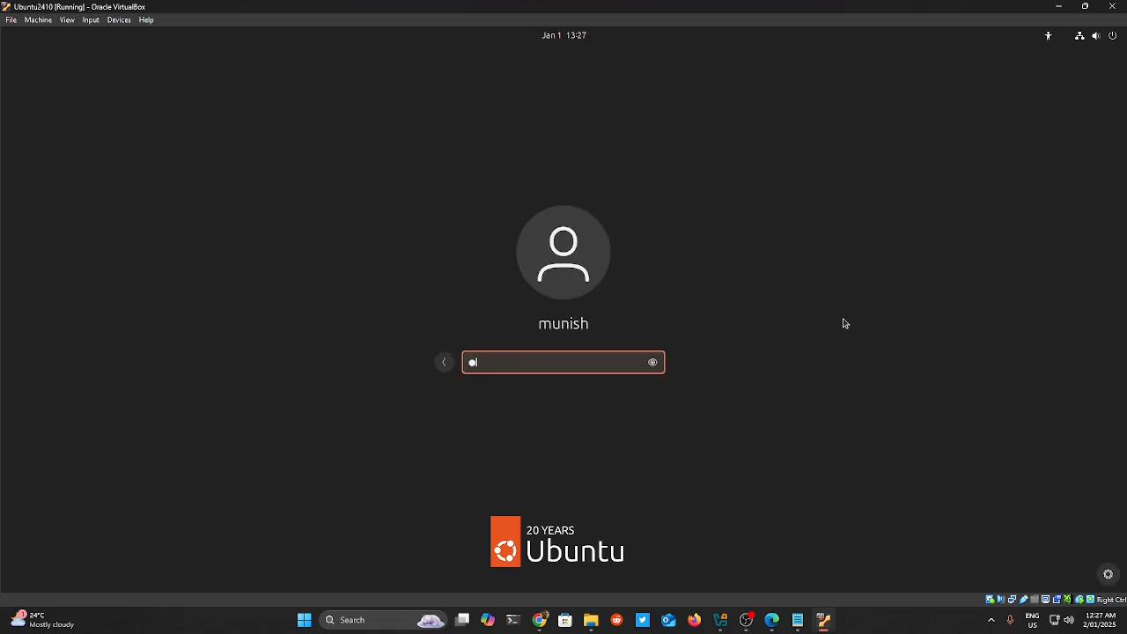
type("***")
key("Return")
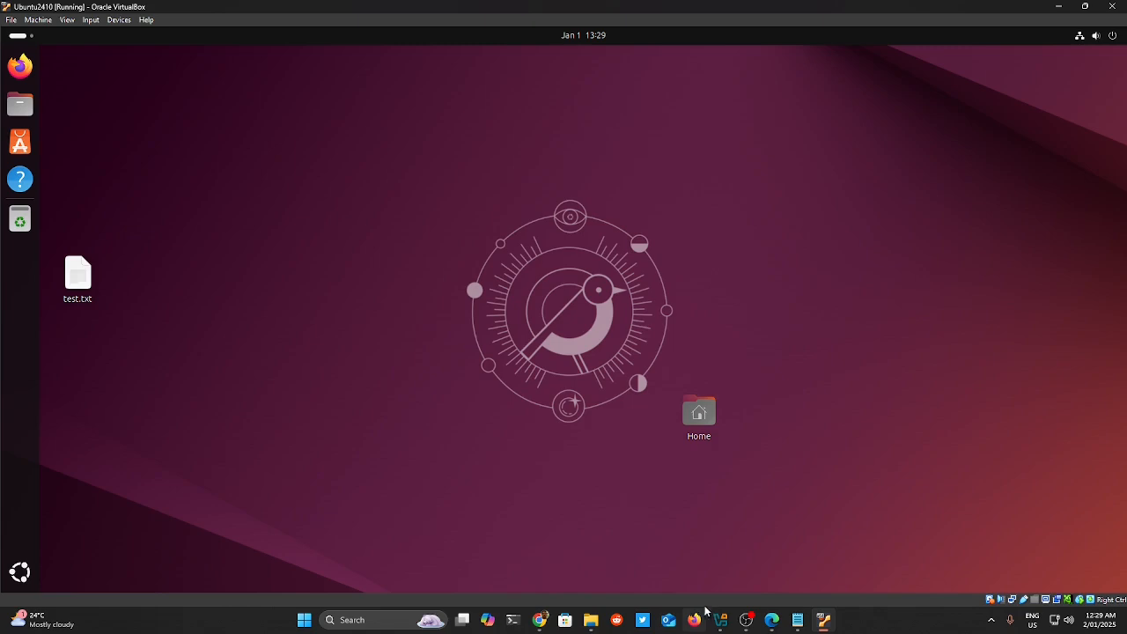
Copy the Extension Pack sentence from the Edge downloads page and paste it over all of test.txt in the guest.
left_click(775, 622)
left_click(285, 189)
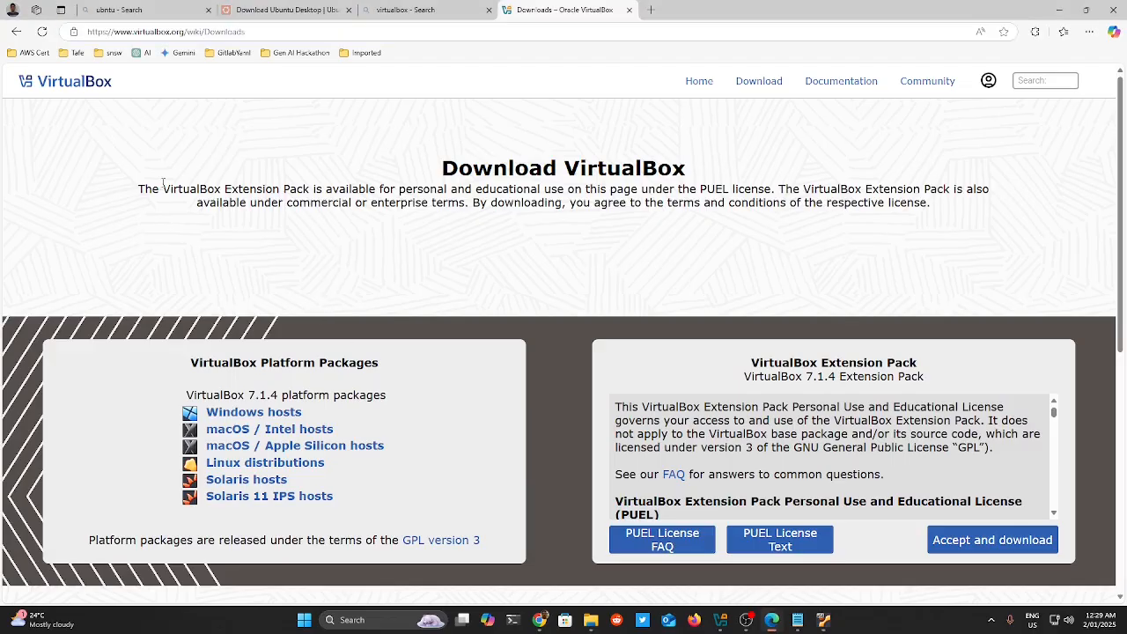
left_click_drag(160, 188, 767, 203)
key("ctrl+c")
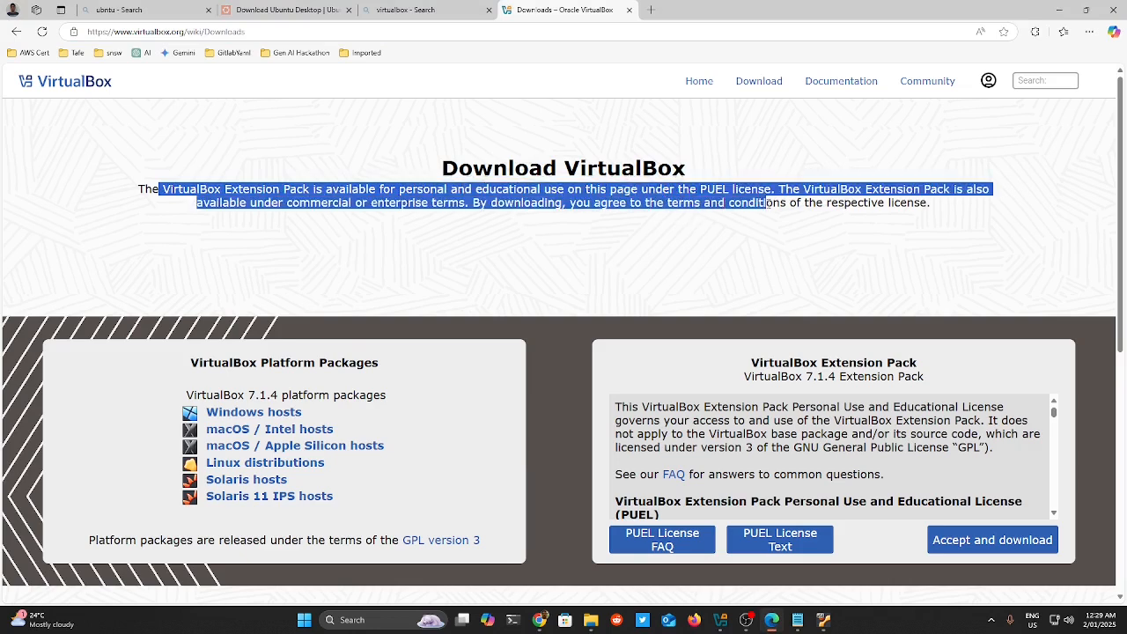
left_click(1059, 9)
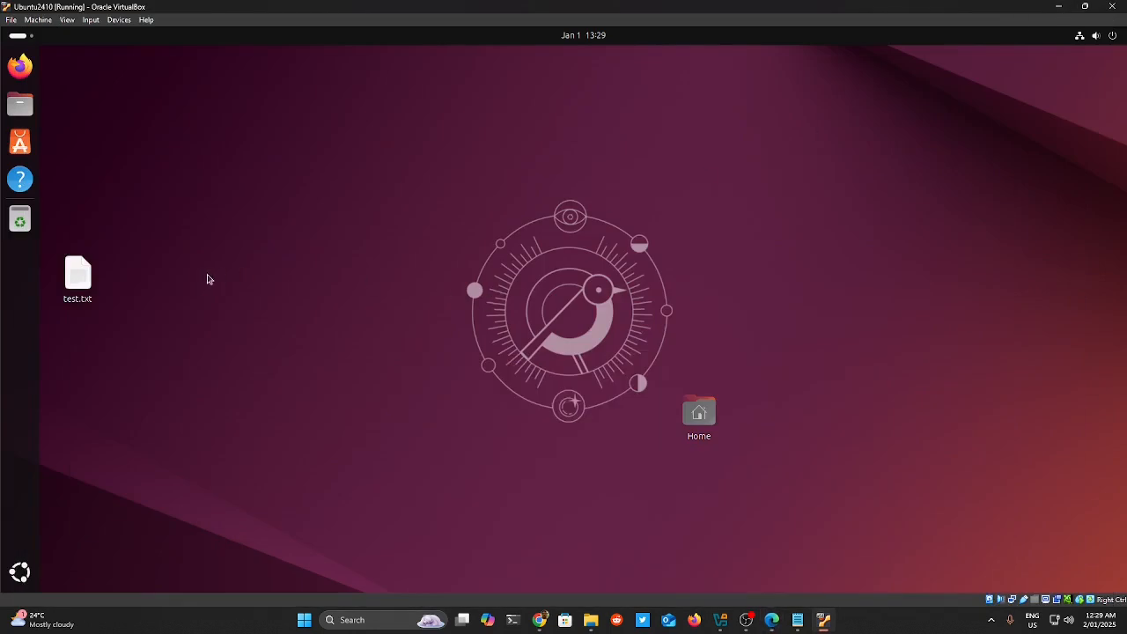
double_click(77, 275)
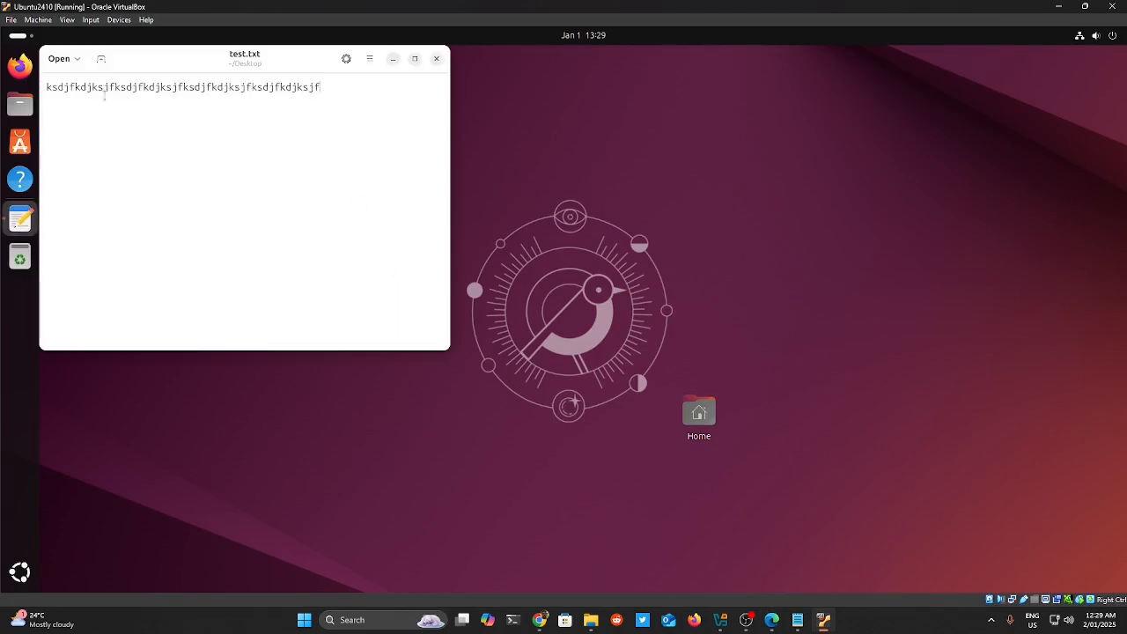
key("ctrl+a")
key("ctrl+v")
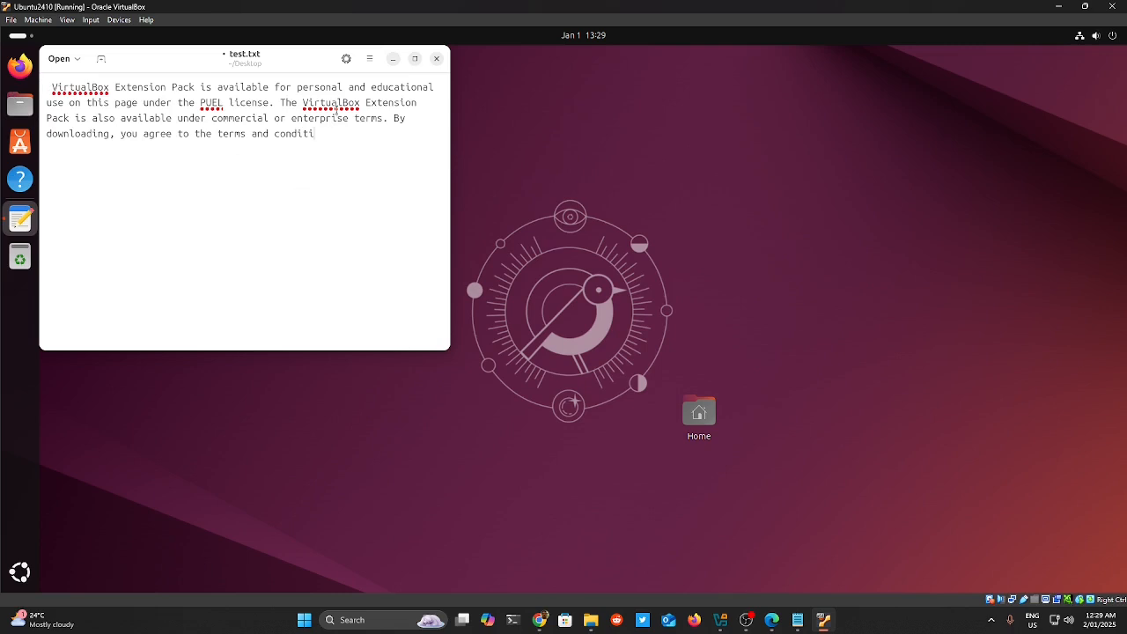
Try dragging the pasted paragraph out to the host, then dismiss the drag-and-drop error.
left_click_drag(346, 136, 20, 67)
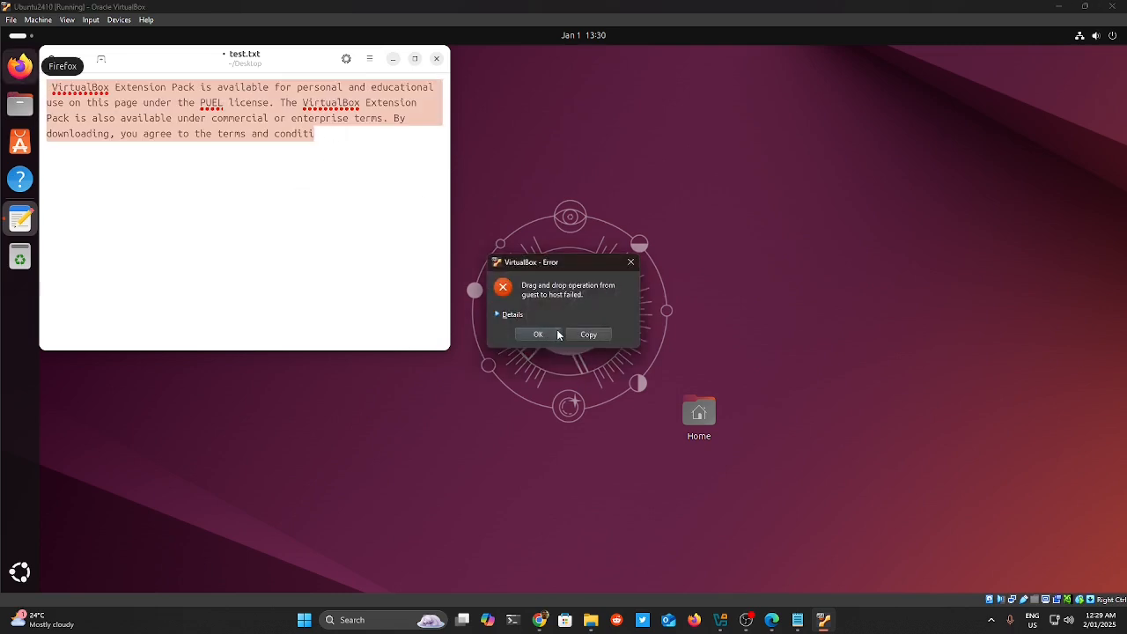
left_click(497, 315)
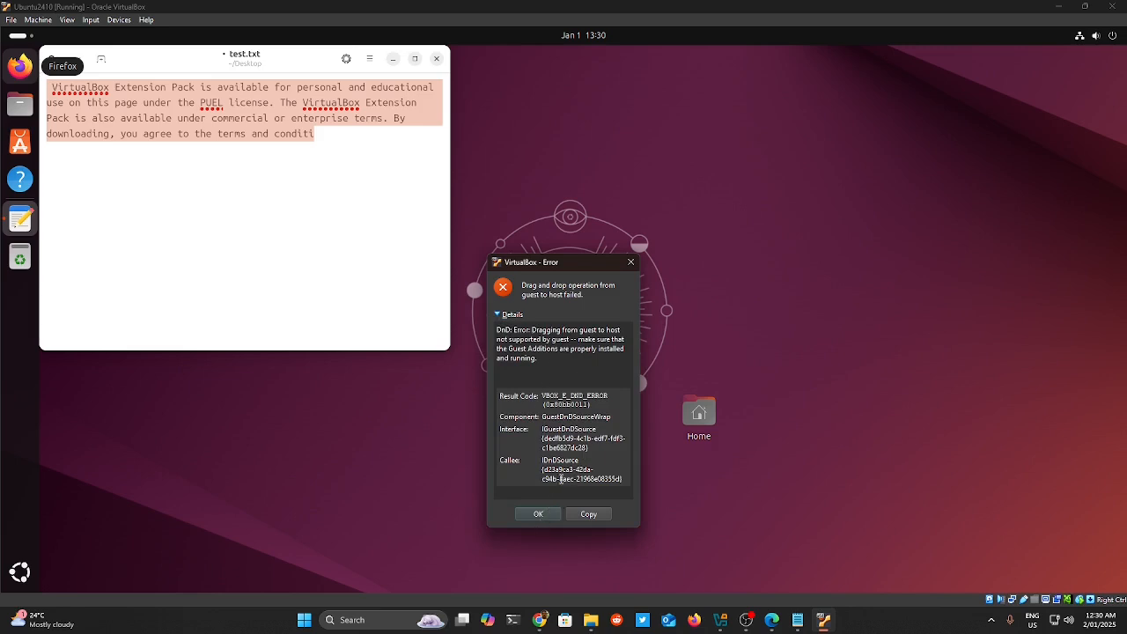
left_click(553, 518)
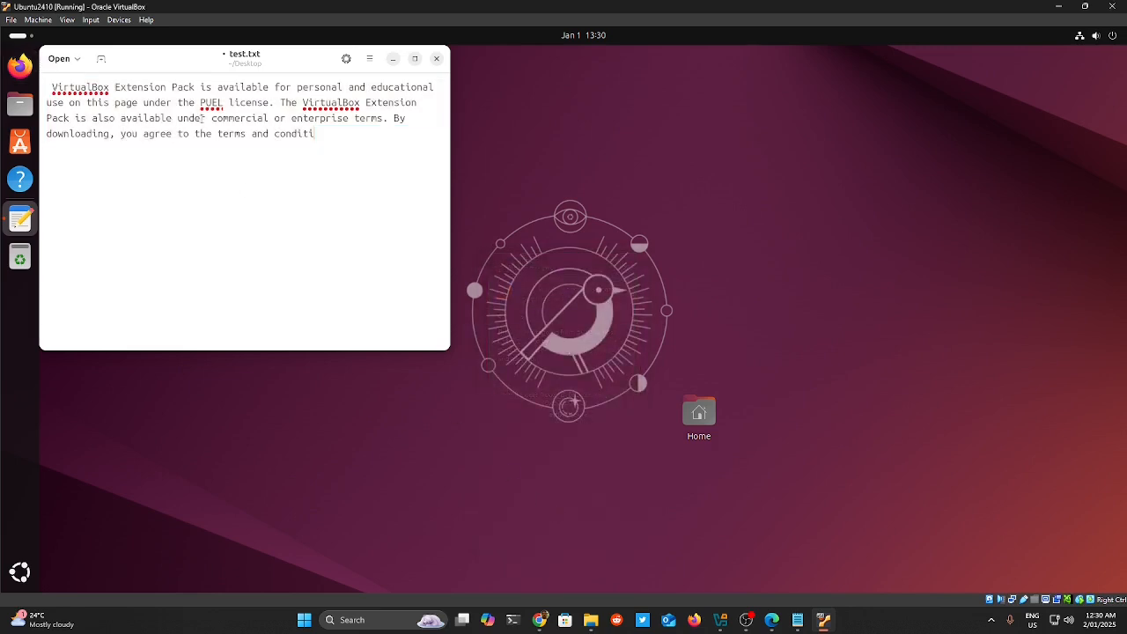
Replace the paragraph in test.txt with 'copy anything' and select those words.
left_click_drag(195, 56, 294, 88)
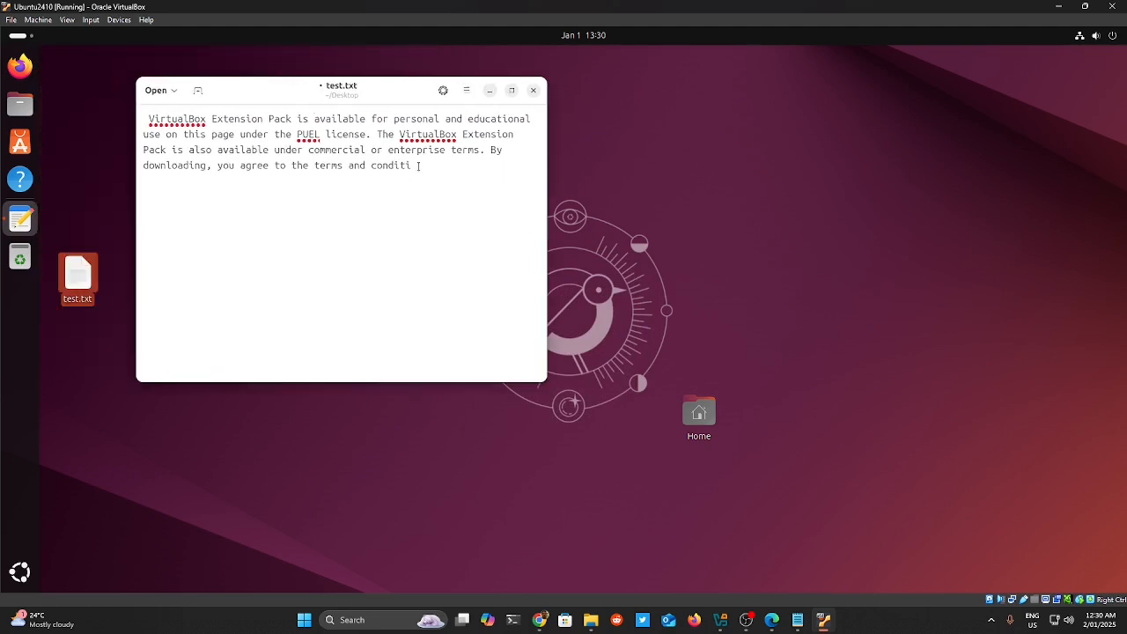
left_click_drag(420, 166, 99, 81)
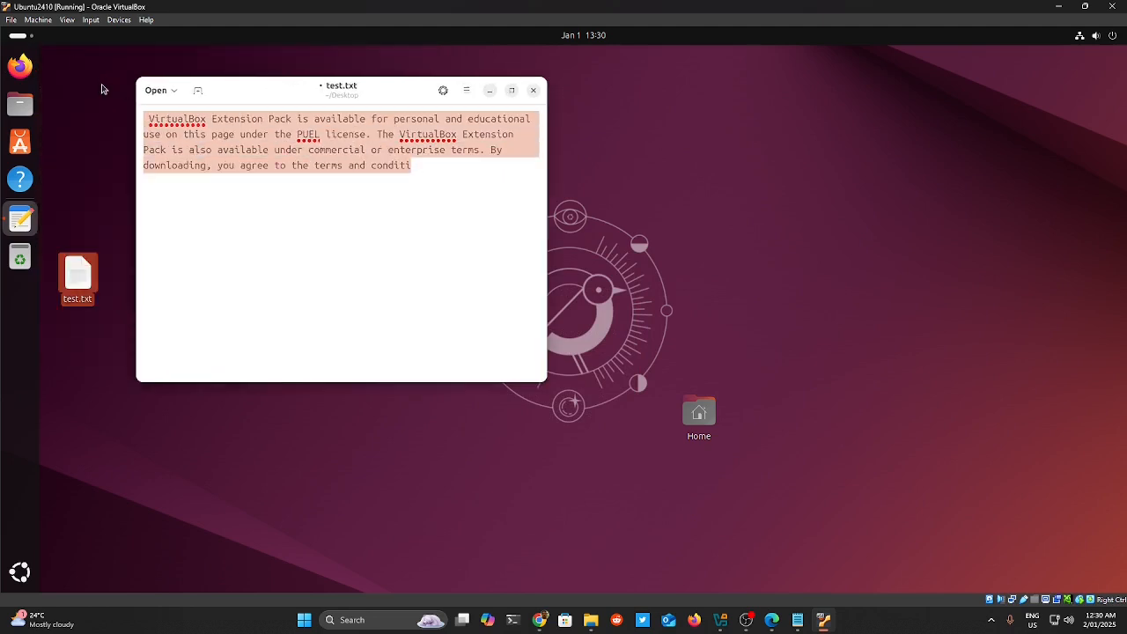
type("copy any")
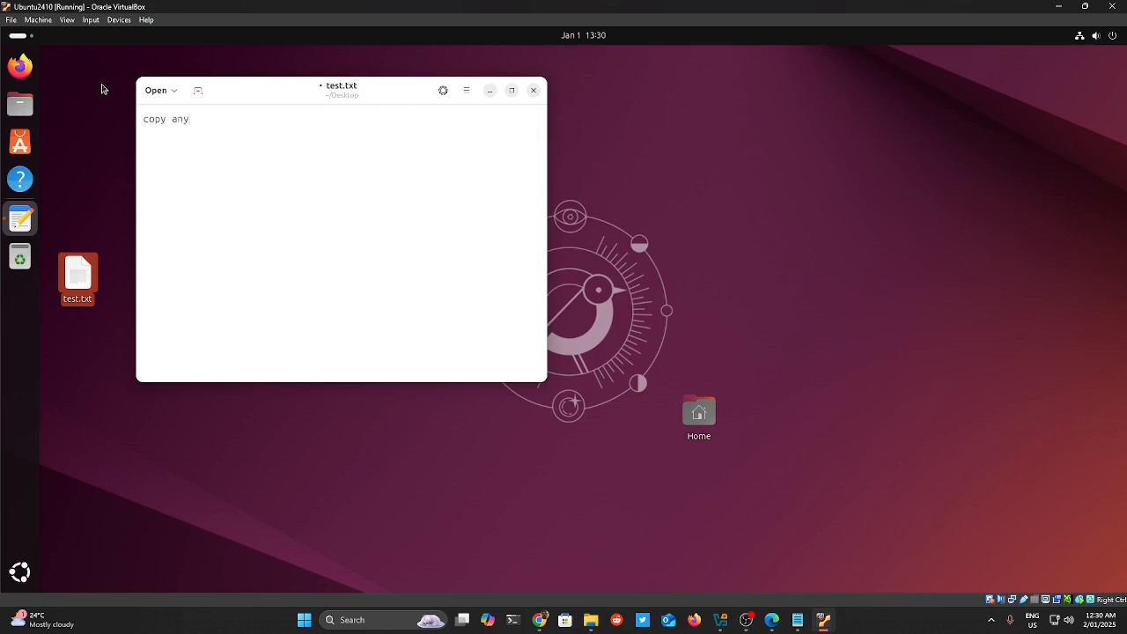
type("thing")
key("ctrl+shift+Left")
key("ctrl+shift+Left")
key("ctrl+c")
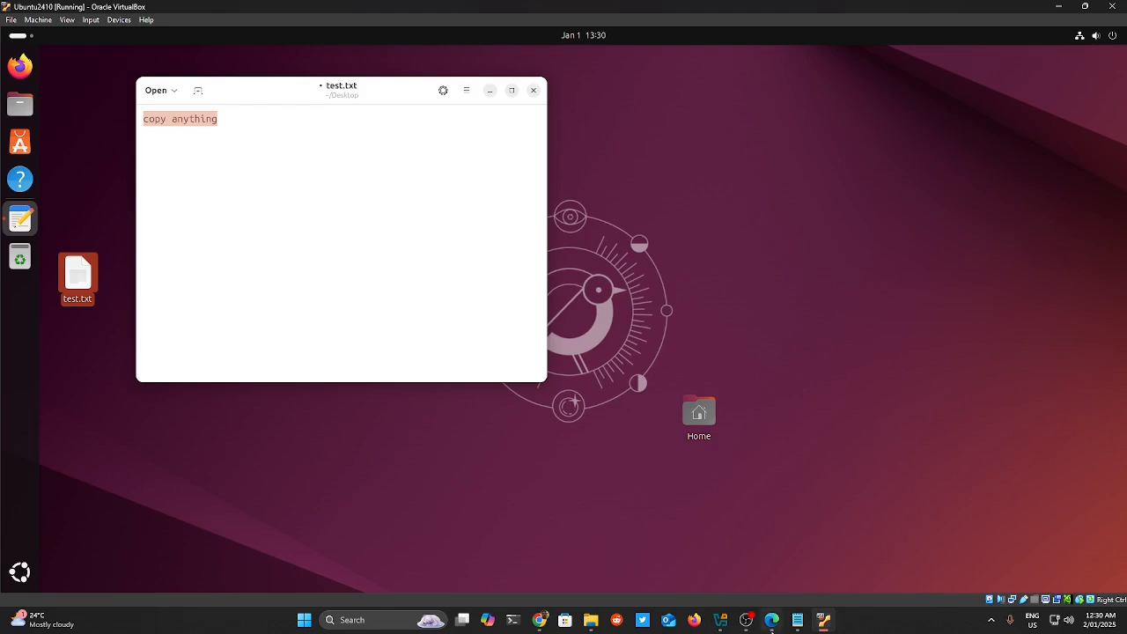
left_click(775, 623)
Paste the guest's 'copy anything' into Edge's address bar, then bring the VM back to the front.
left_click(483, 31)
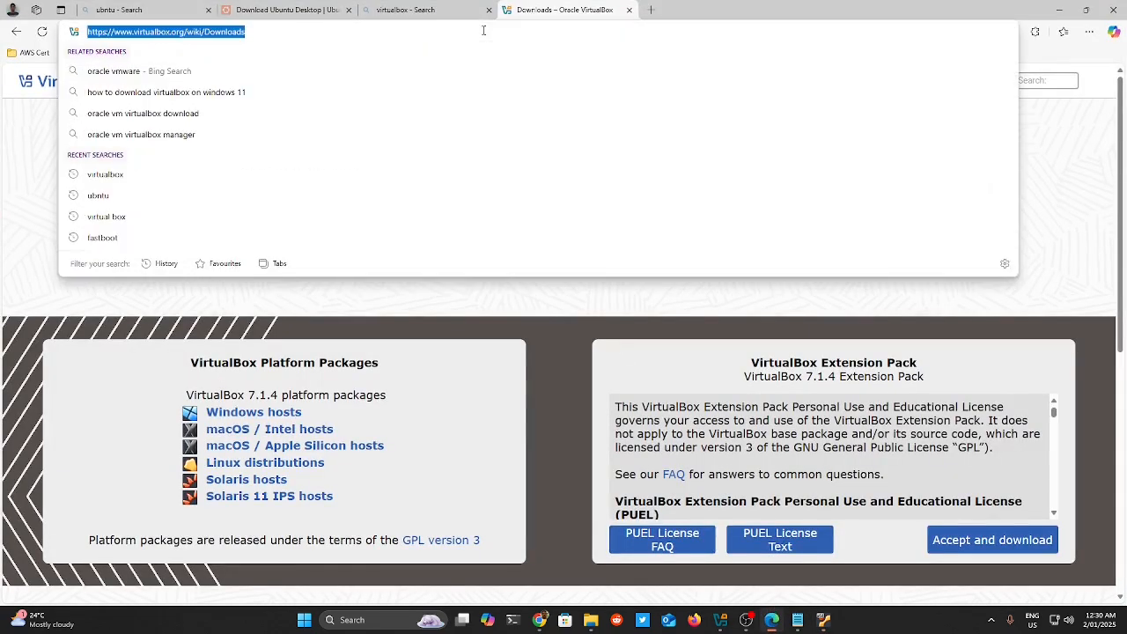
key("ctrl+v")
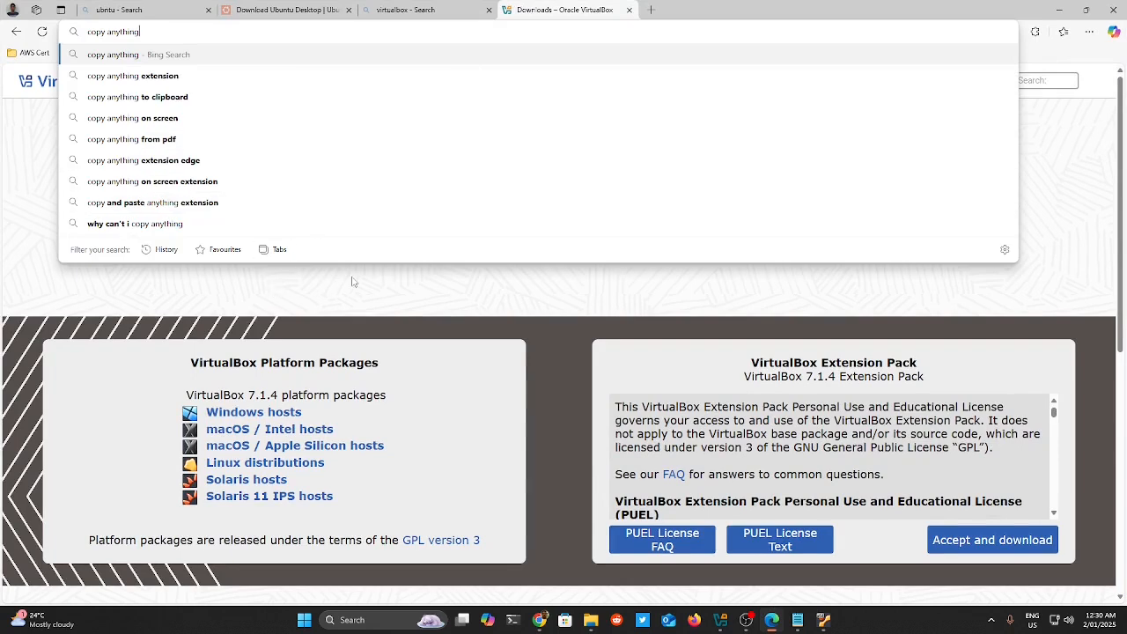
left_click(1059, 10)
left_click(270, 253)
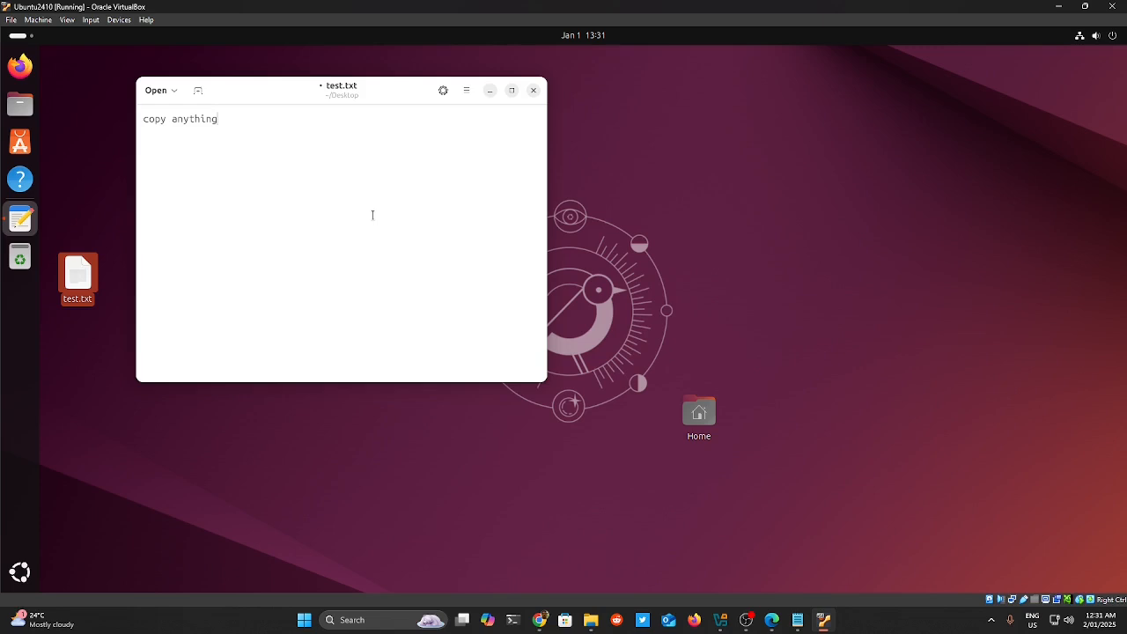
Close test.txt discarding its changes, then power off the Ubuntu2410 machine.
left_click(534, 91)
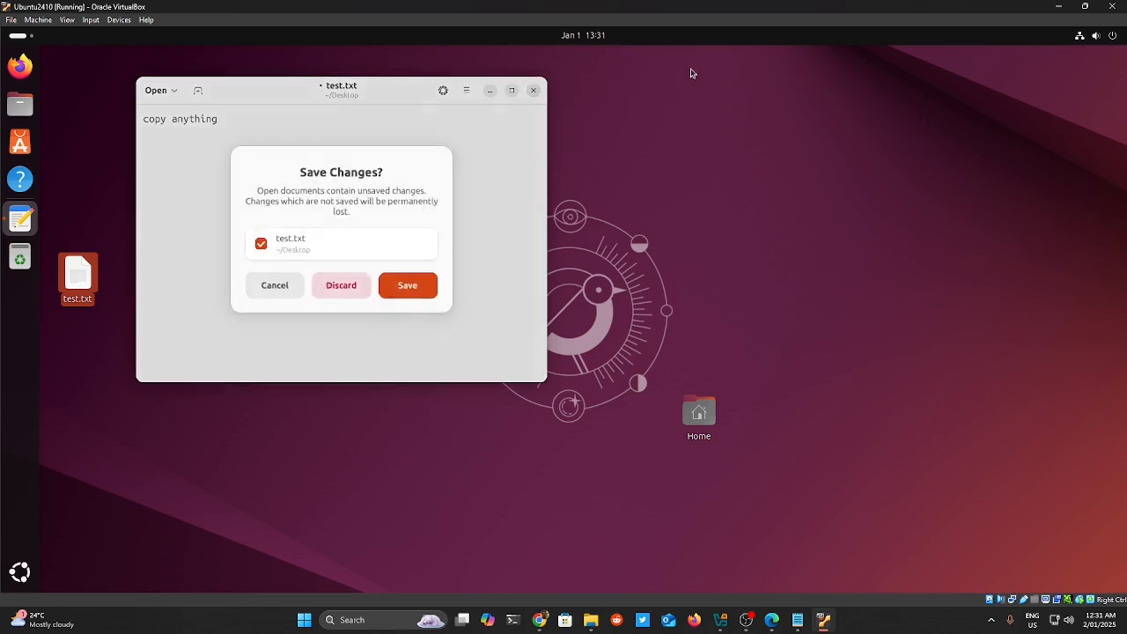
left_click(337, 284)
left_click(1113, 6)
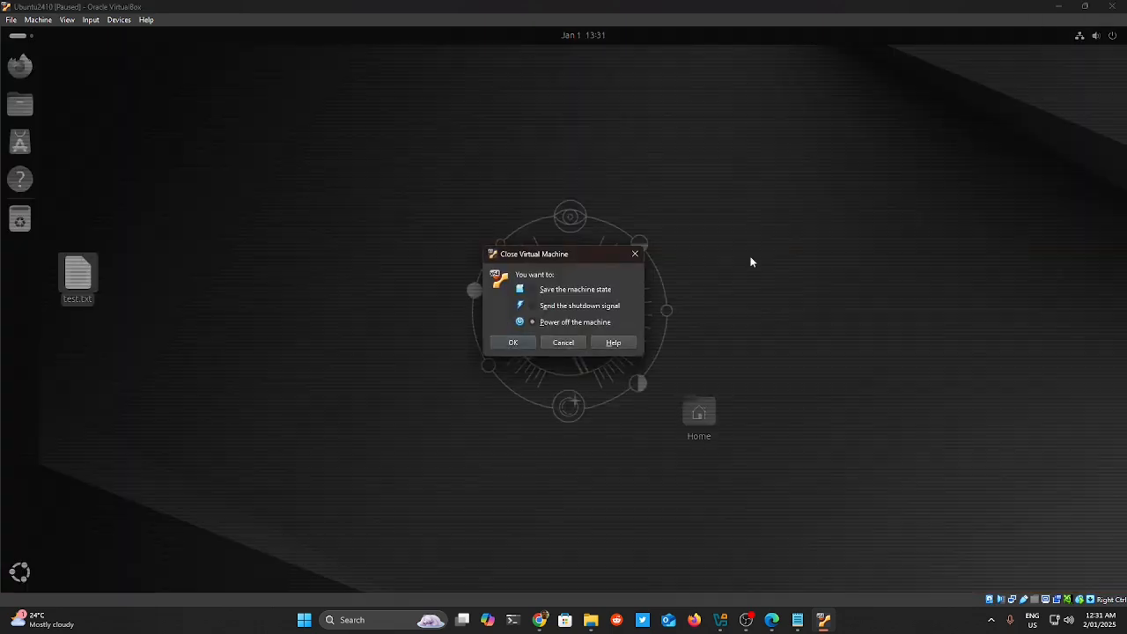
left_click(527, 342)
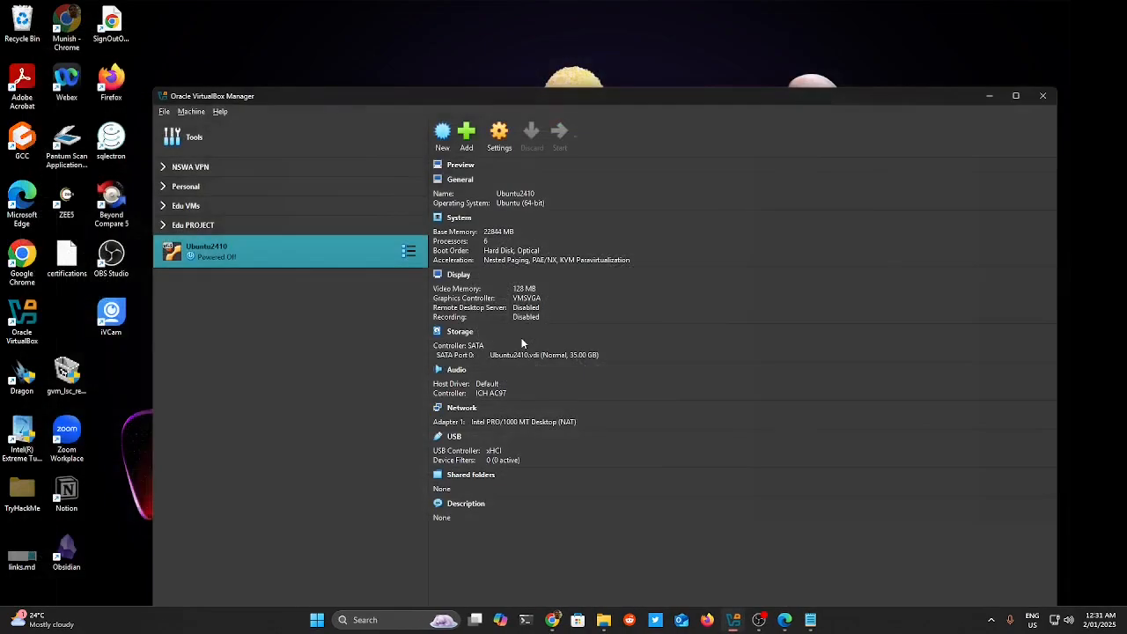